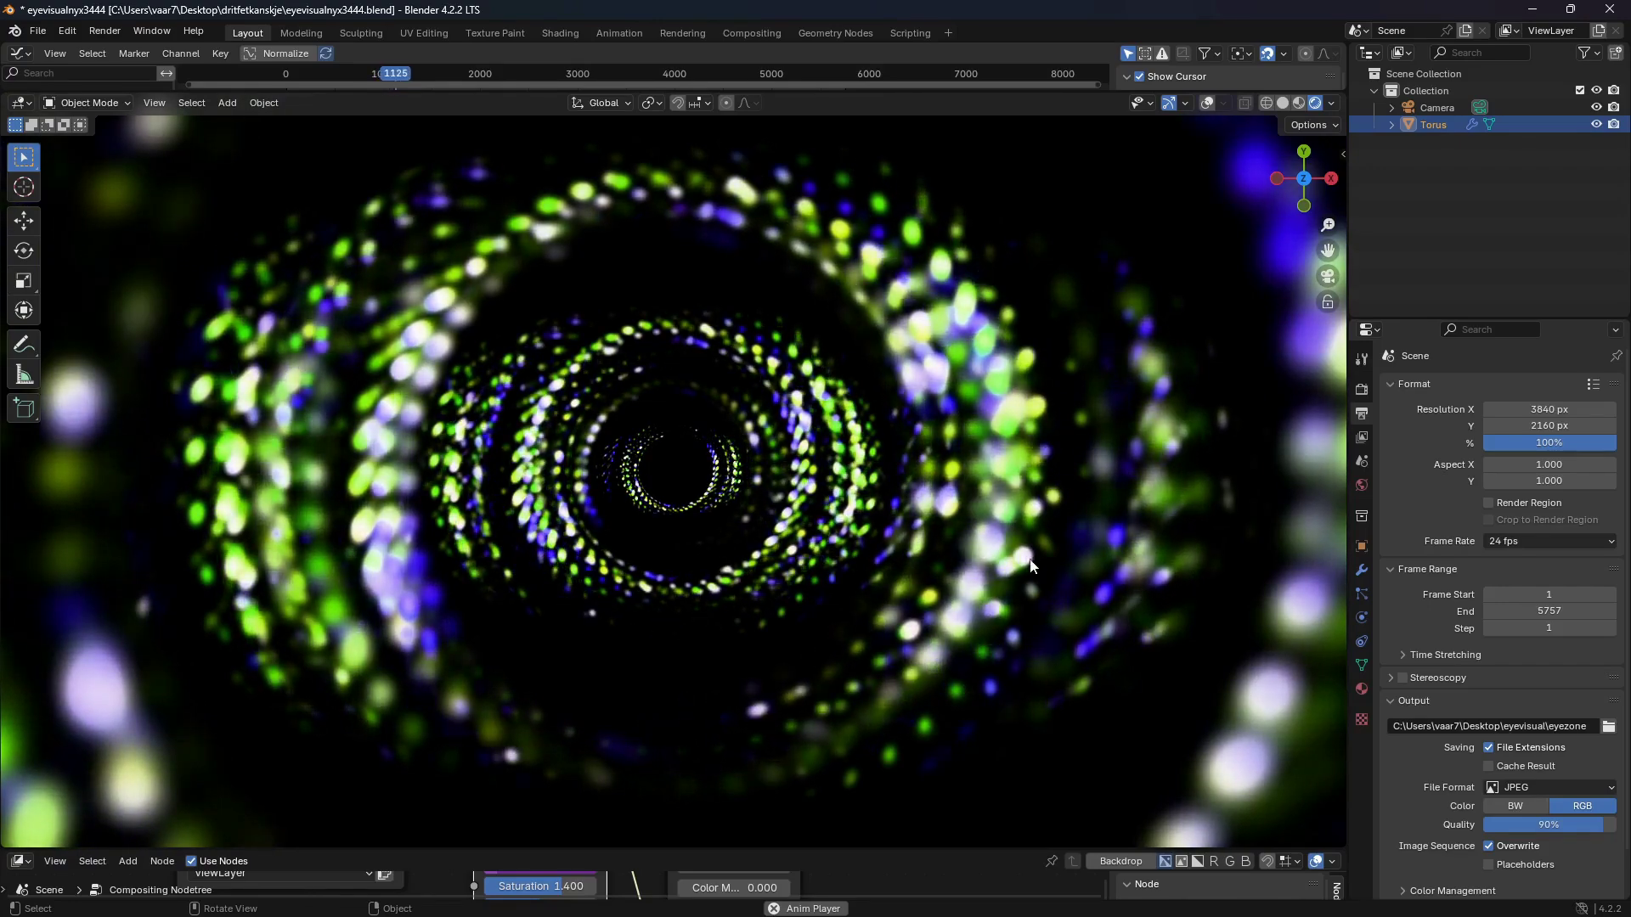
# - Preview the finished tunnel by orbiting, viewing through the camera, and scrubbing to about frame 3110
pyautogui.moveTo(939, 573)
pyautogui.mouseDown(button='middle')
pyautogui.moveTo(1007, 495)
pyautogui.moveTo(1032, 420)
pyautogui.moveTo(1031, 270)
pyautogui.moveTo(1008, 420)
pyautogui.moveTo(1026, 495)
pyautogui.moveTo(1110, 507)
pyautogui.moveTo(1196, 448)
pyautogui.moveTo(1333, 425)
pyautogui.moveTo(1116, 461)
pyautogui.moveTo(965, 451)
pyautogui.moveTo(955, 488)
pyautogui.moveTo(988, 575)
pyautogui.moveTo(967, 564)
pyautogui.mouseUp(button='middle')
pyautogui.press('KP_0')
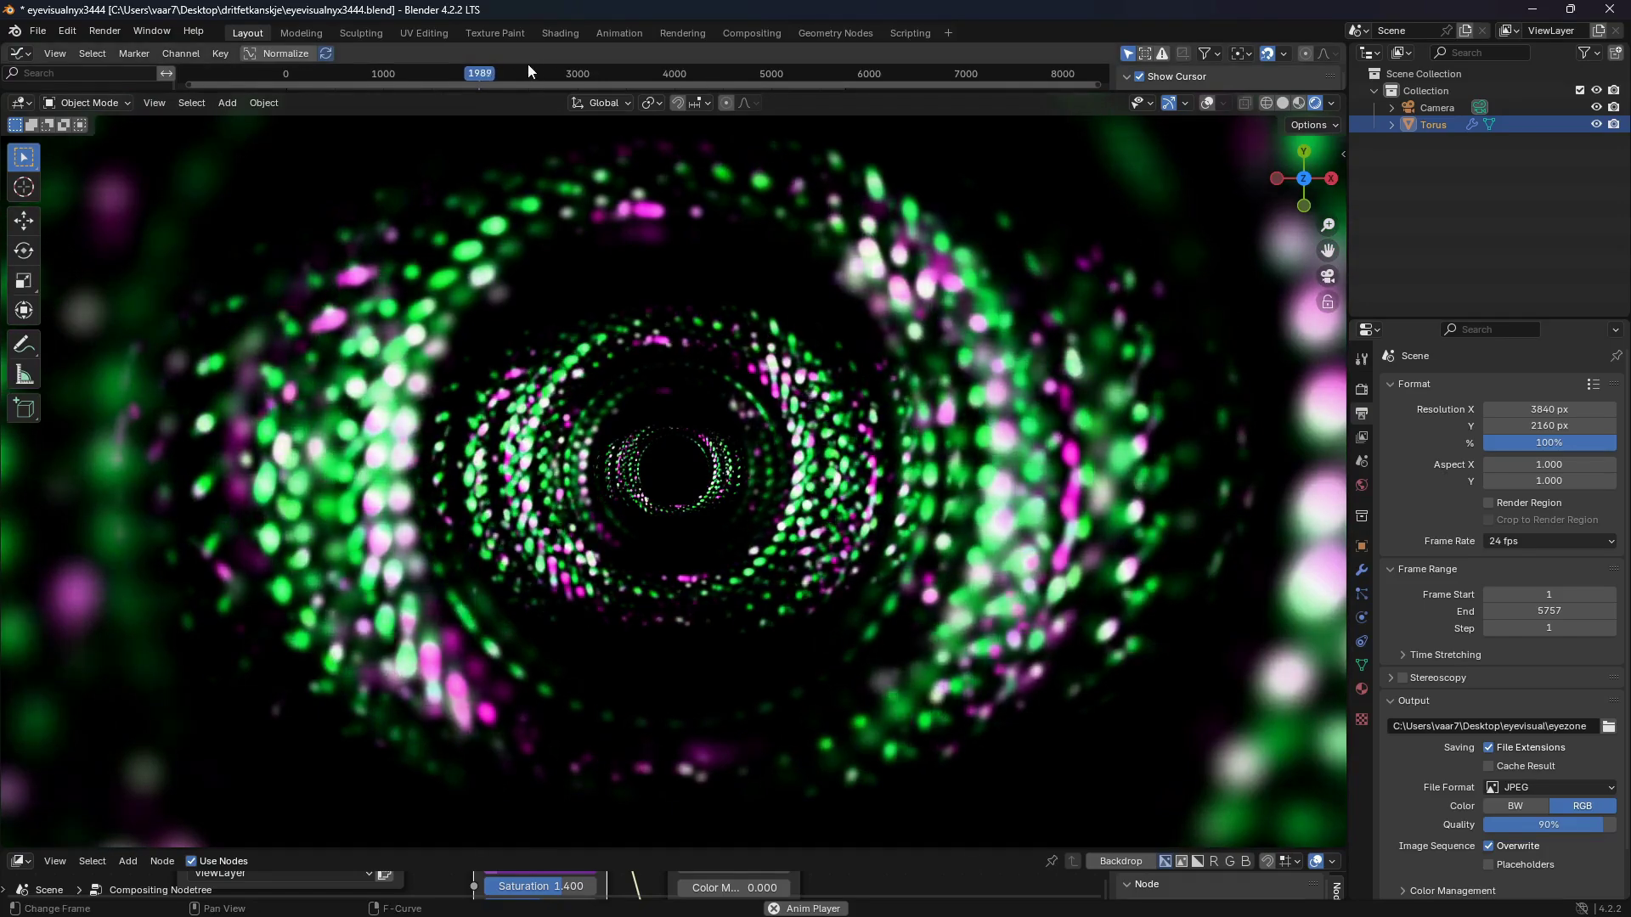
pyautogui.moveTo(500, 73); pyautogui.dragTo(601, 73)
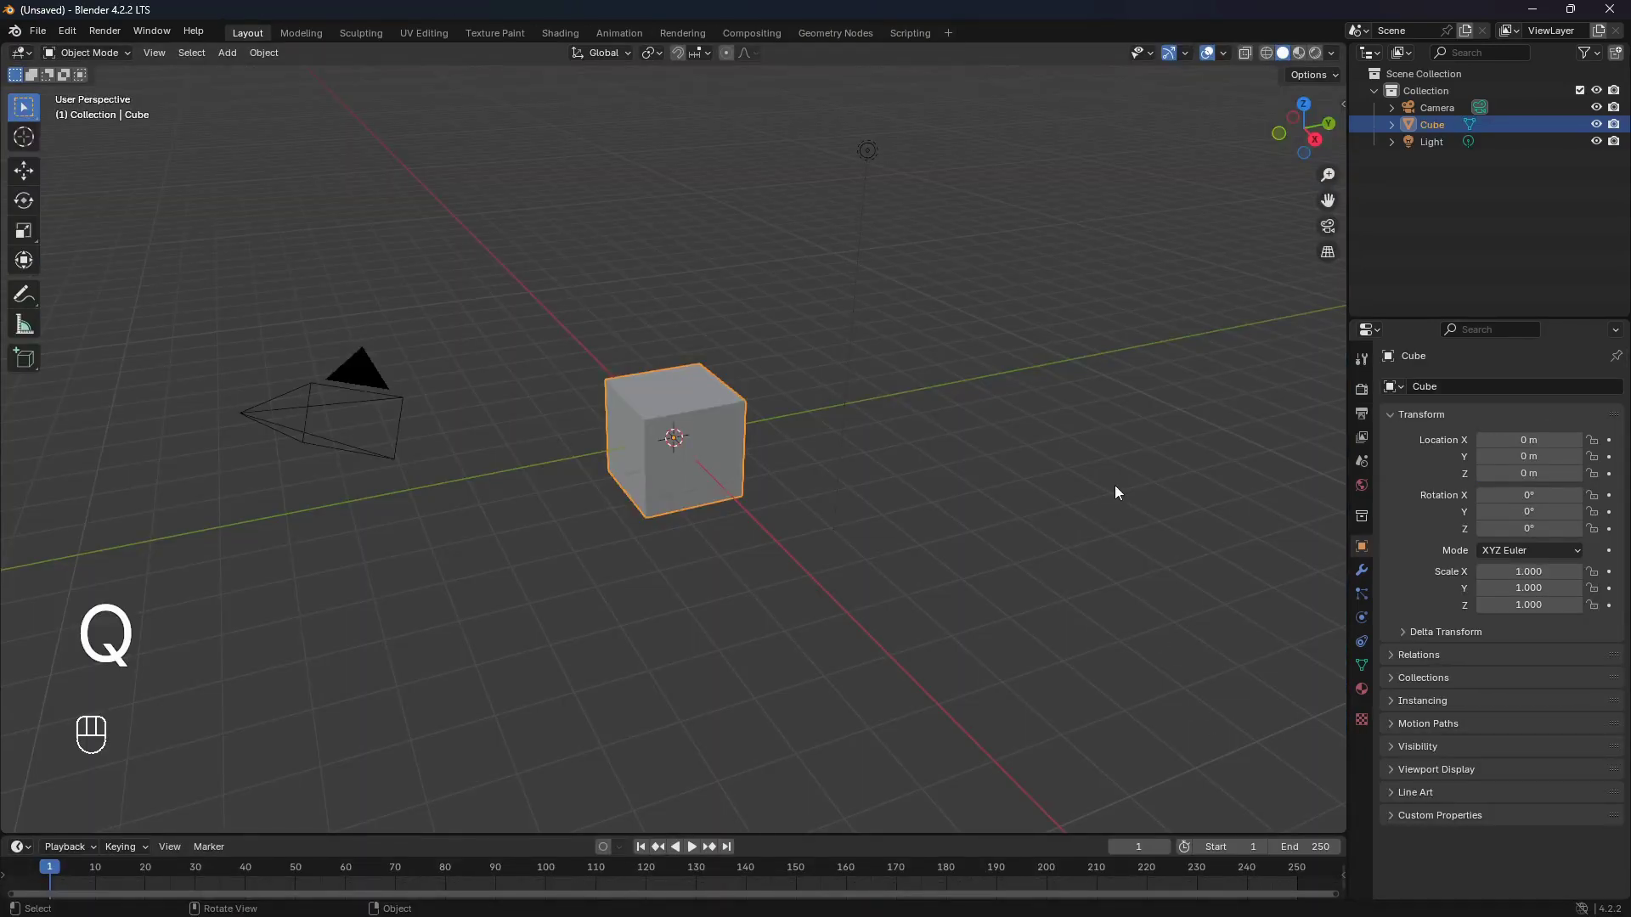
# - Delete the default cube, camera and light, then switch to top orthographic view
pyautogui.press('a')
pyautogui.press('x')
pyautogui.click(1115, 486)
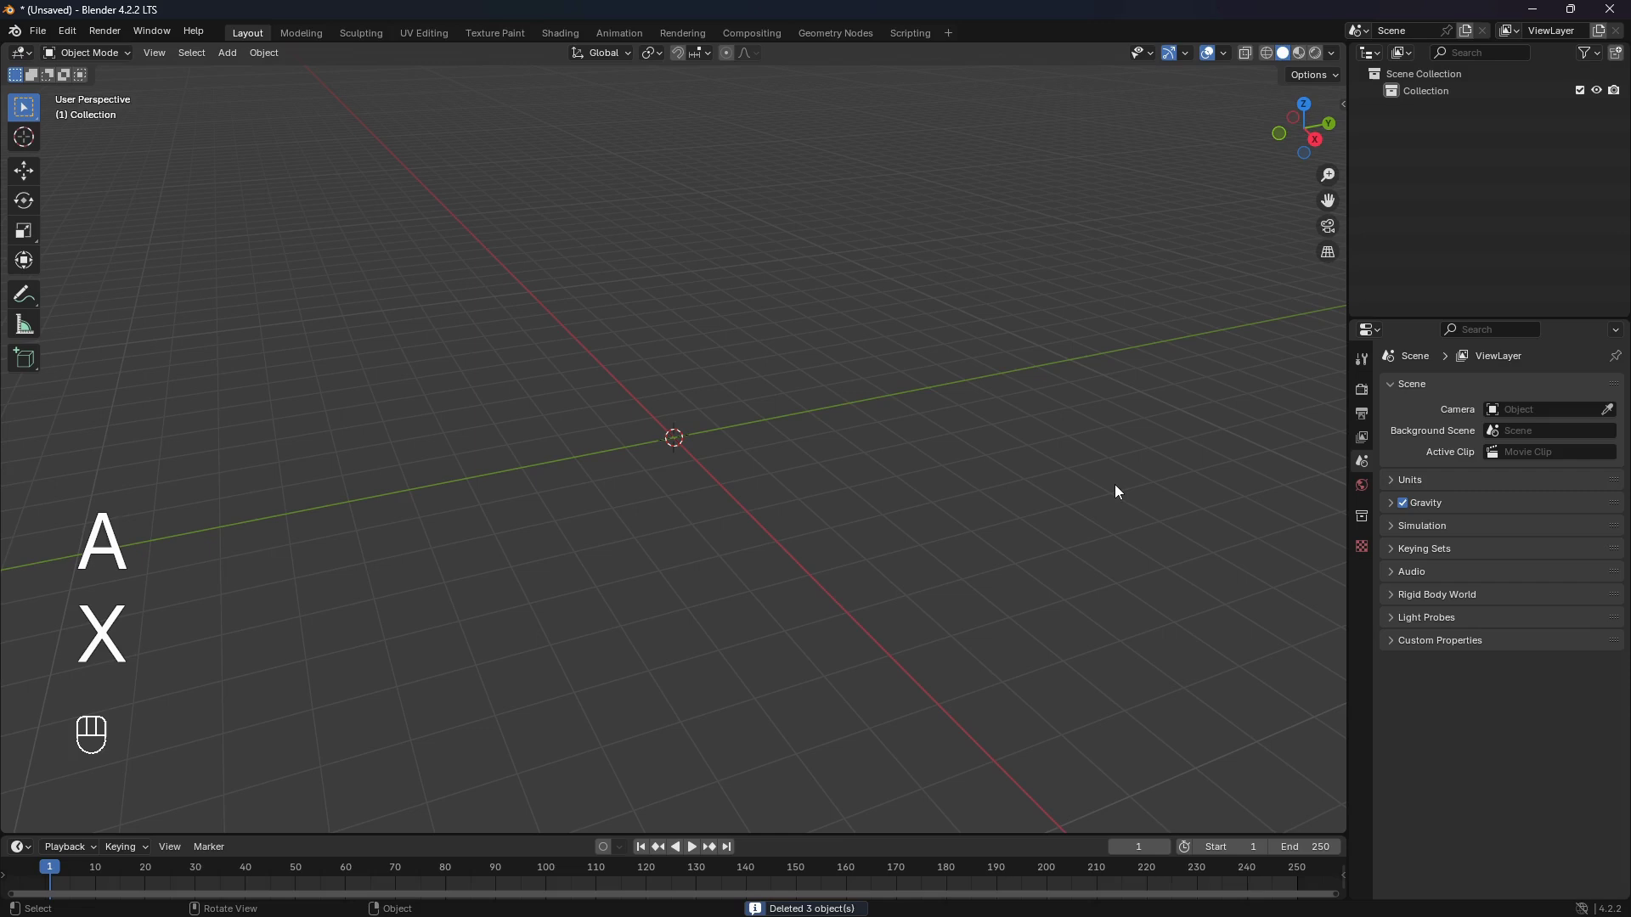
pyautogui.press('KP_7')
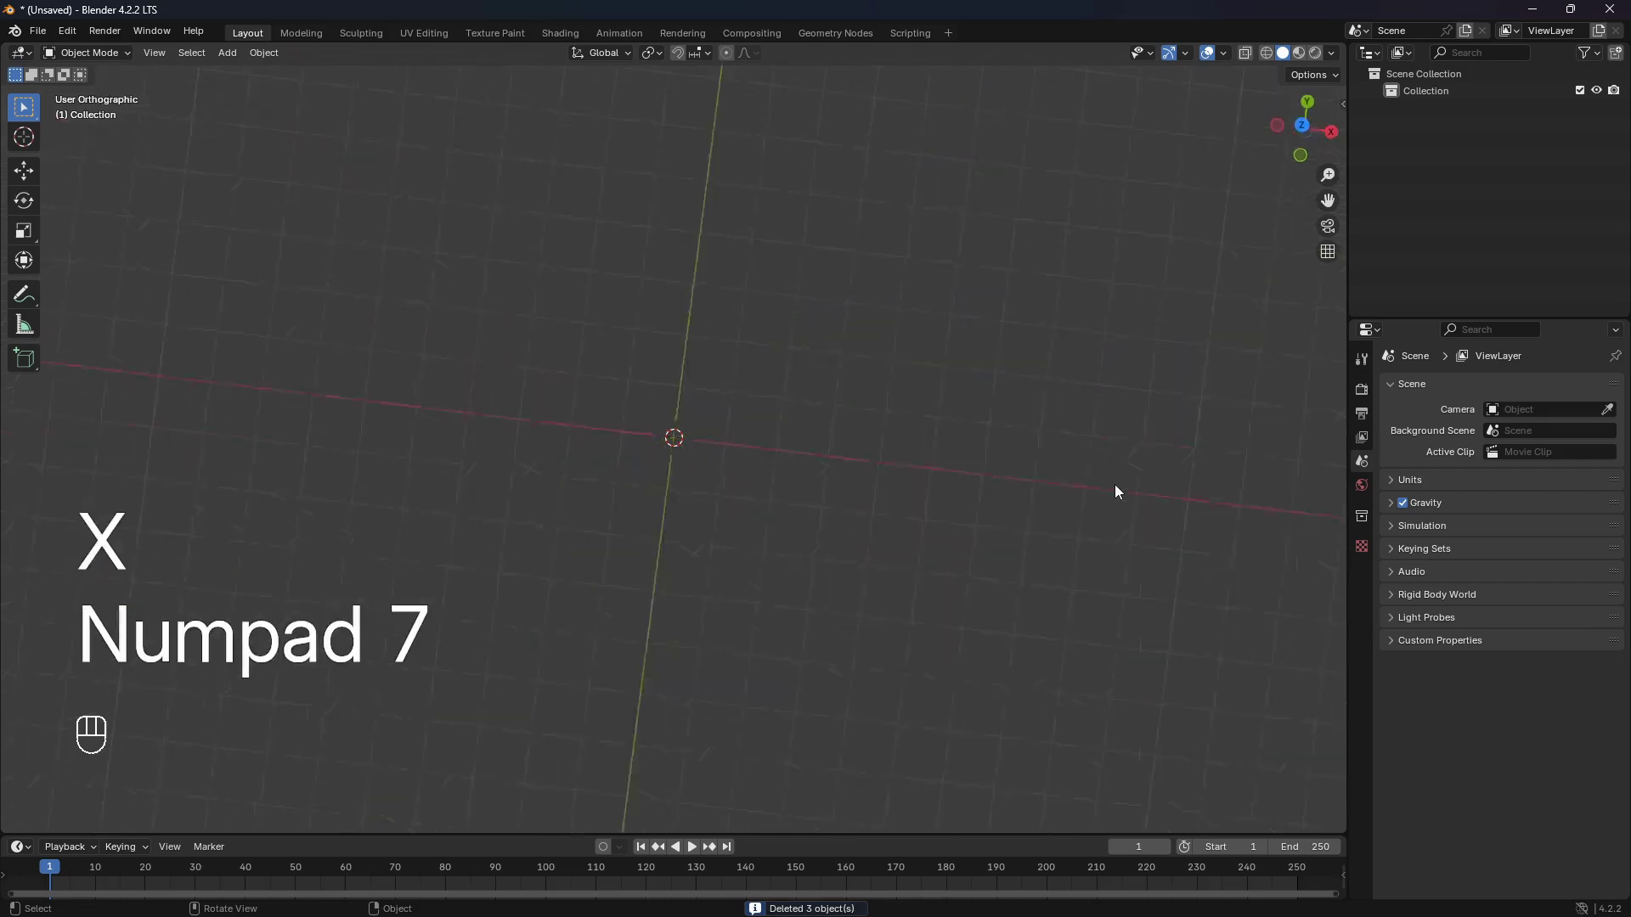
# - Add a circle mesh and scale it up by 5
pyautogui.hotkey('shift', 'a')
pyautogui.moveTo(901, 278)
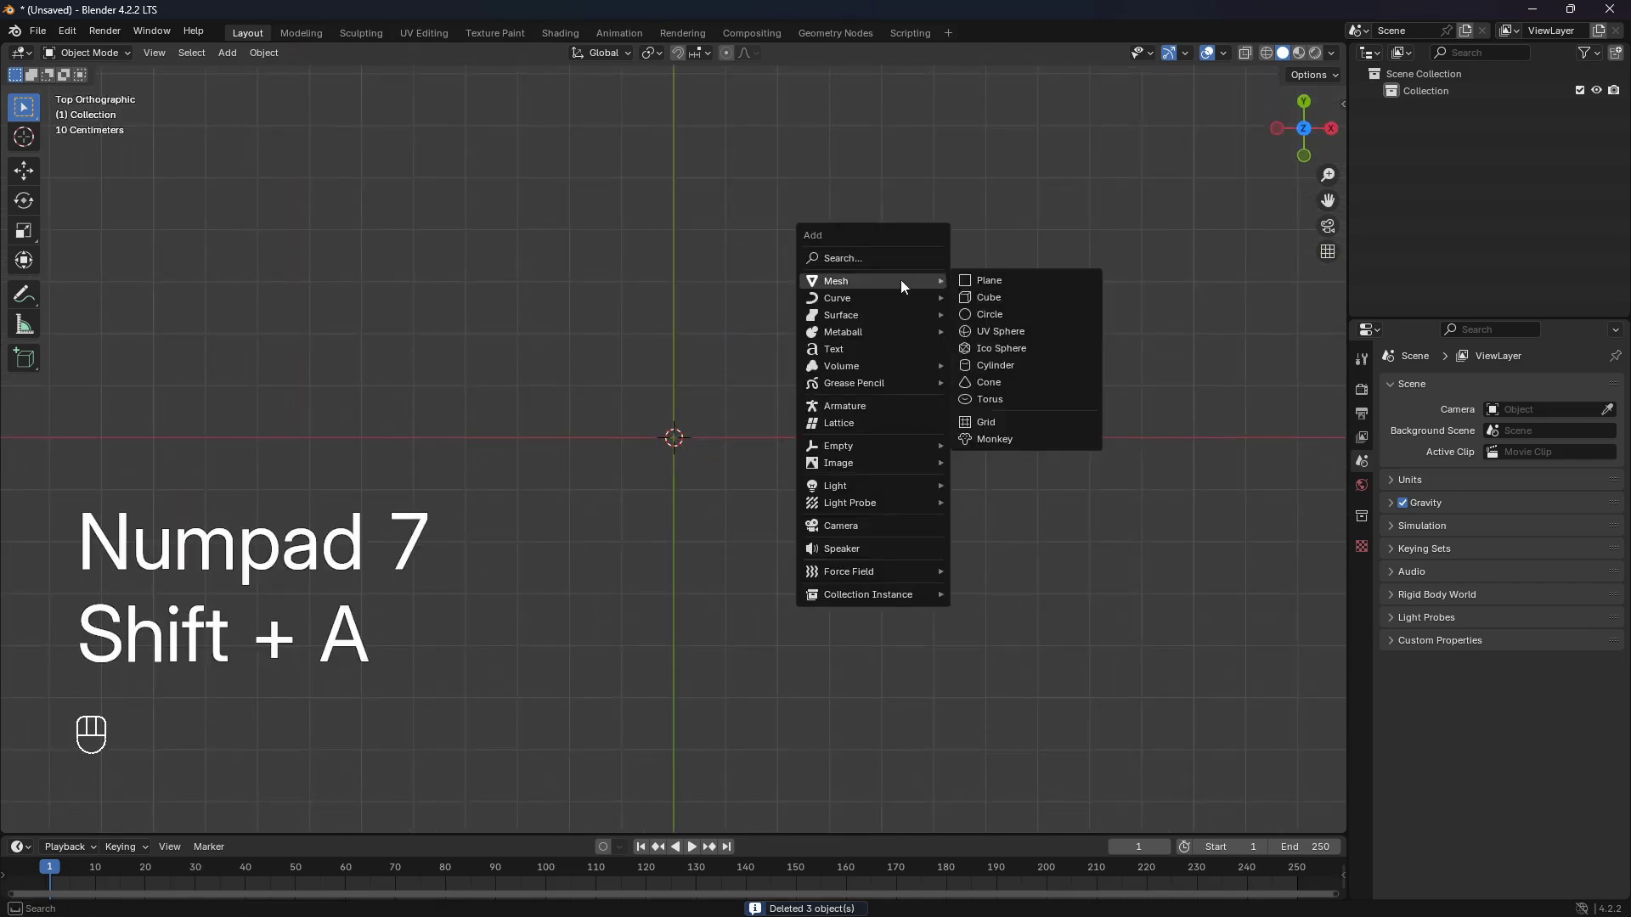
pyautogui.click(977, 315)
pyautogui.press('s')
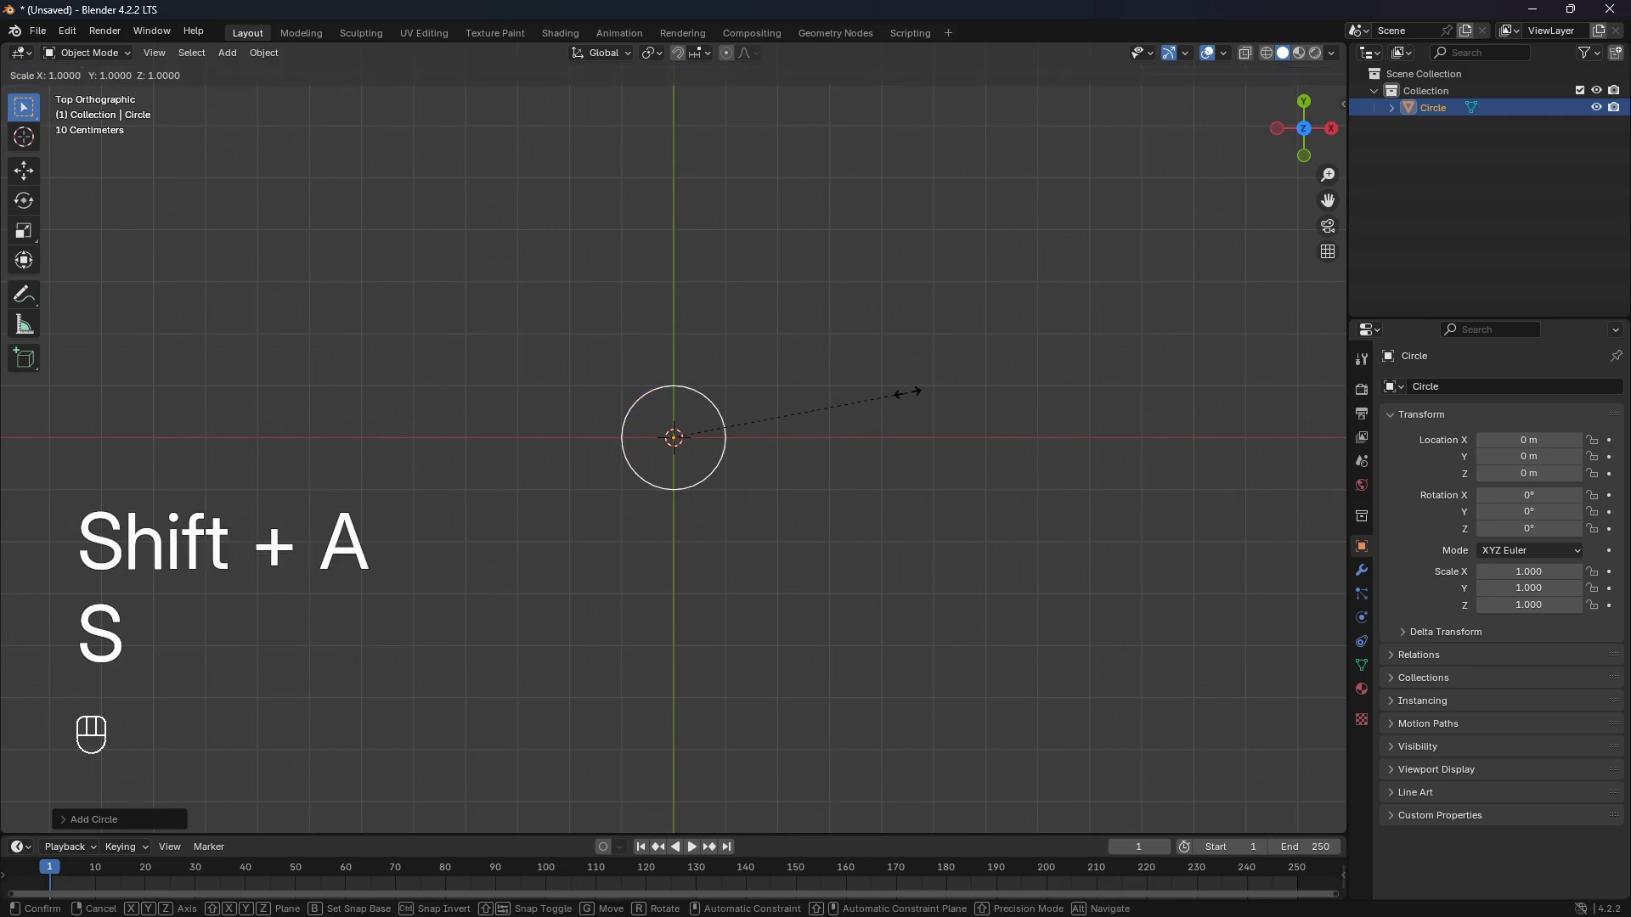
pyautogui.press('5')
pyautogui.click(907, 393)
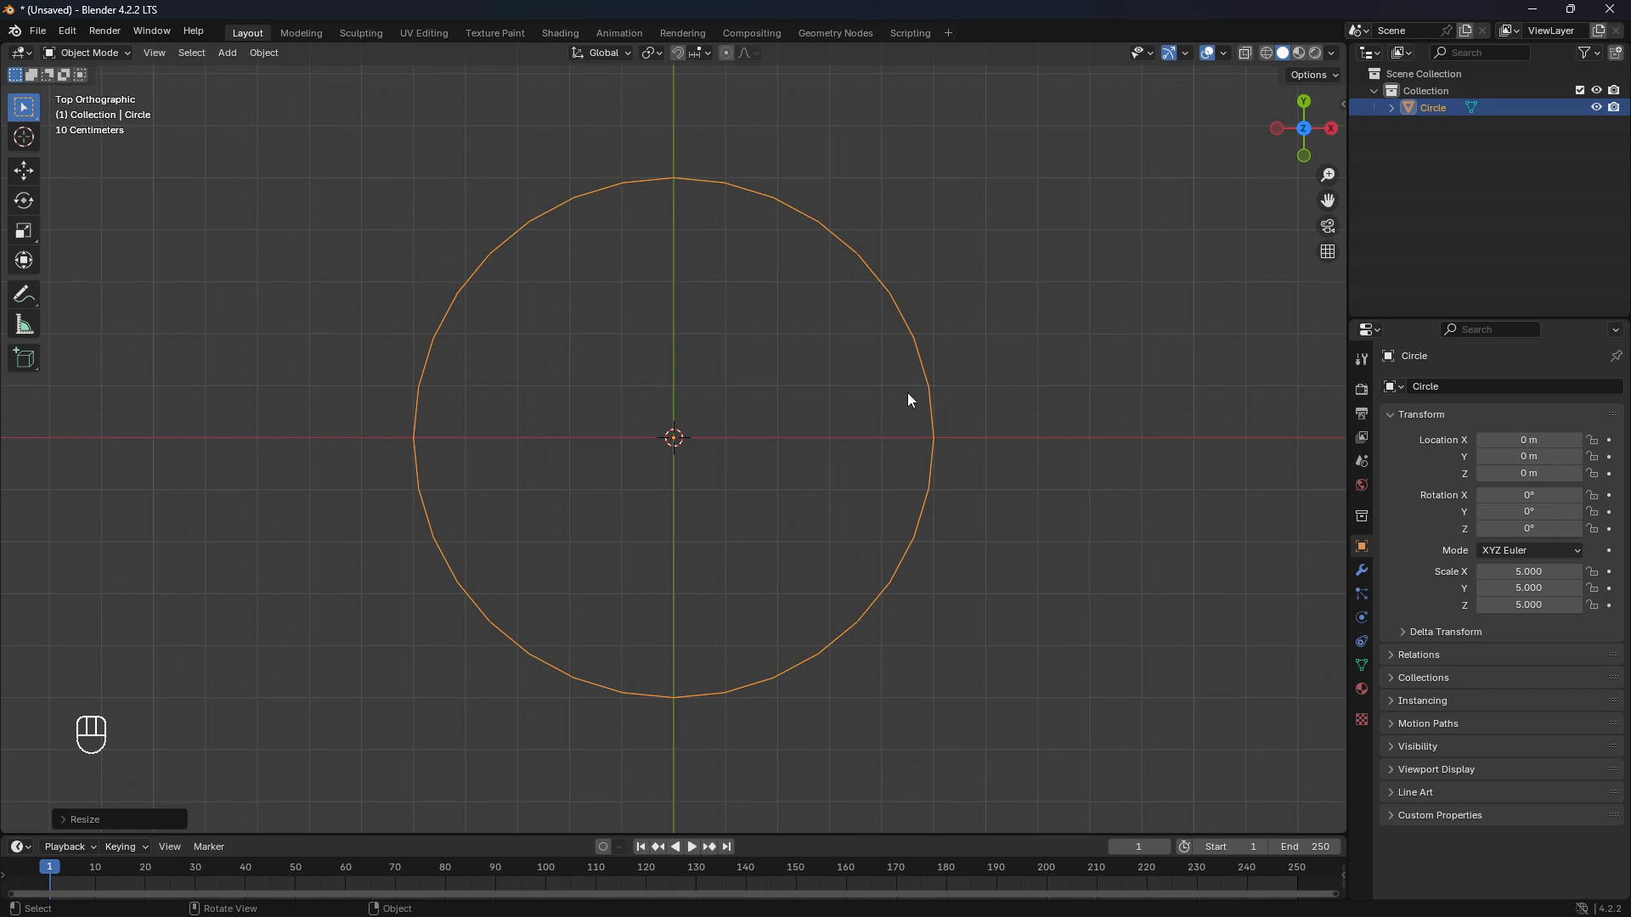
# - Apply level-2 Subdivision to the circle with Ctrl+2 and show its modifier settings
pyautogui.press('ctrl')
pyautogui.hotkey('ctrl', '2')
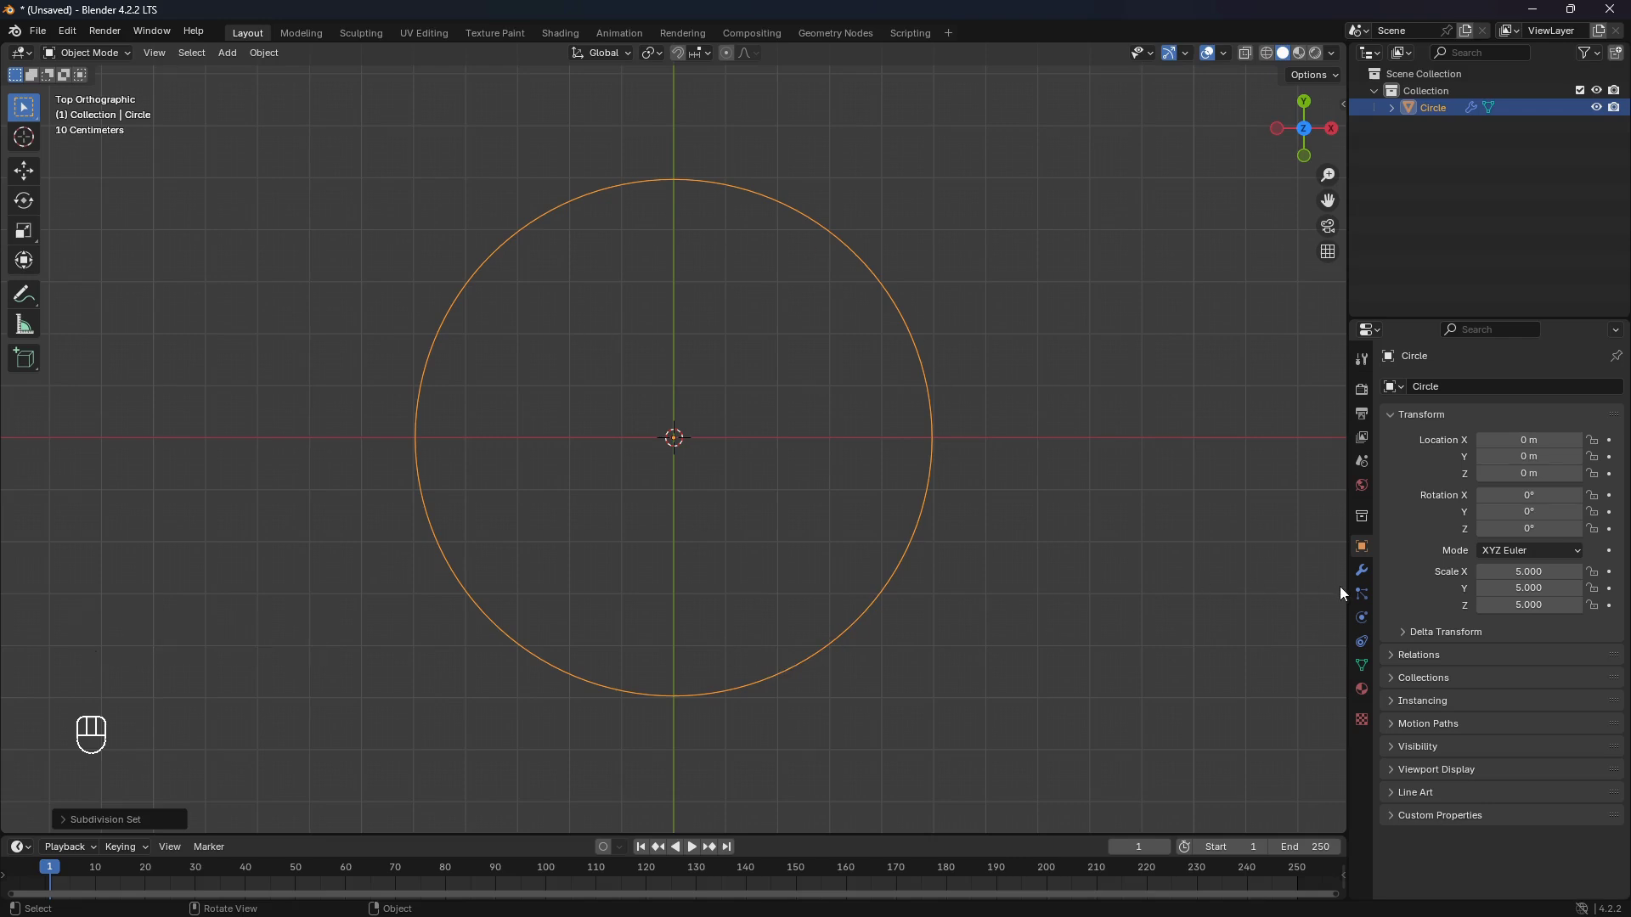
pyautogui.click(1362, 570)
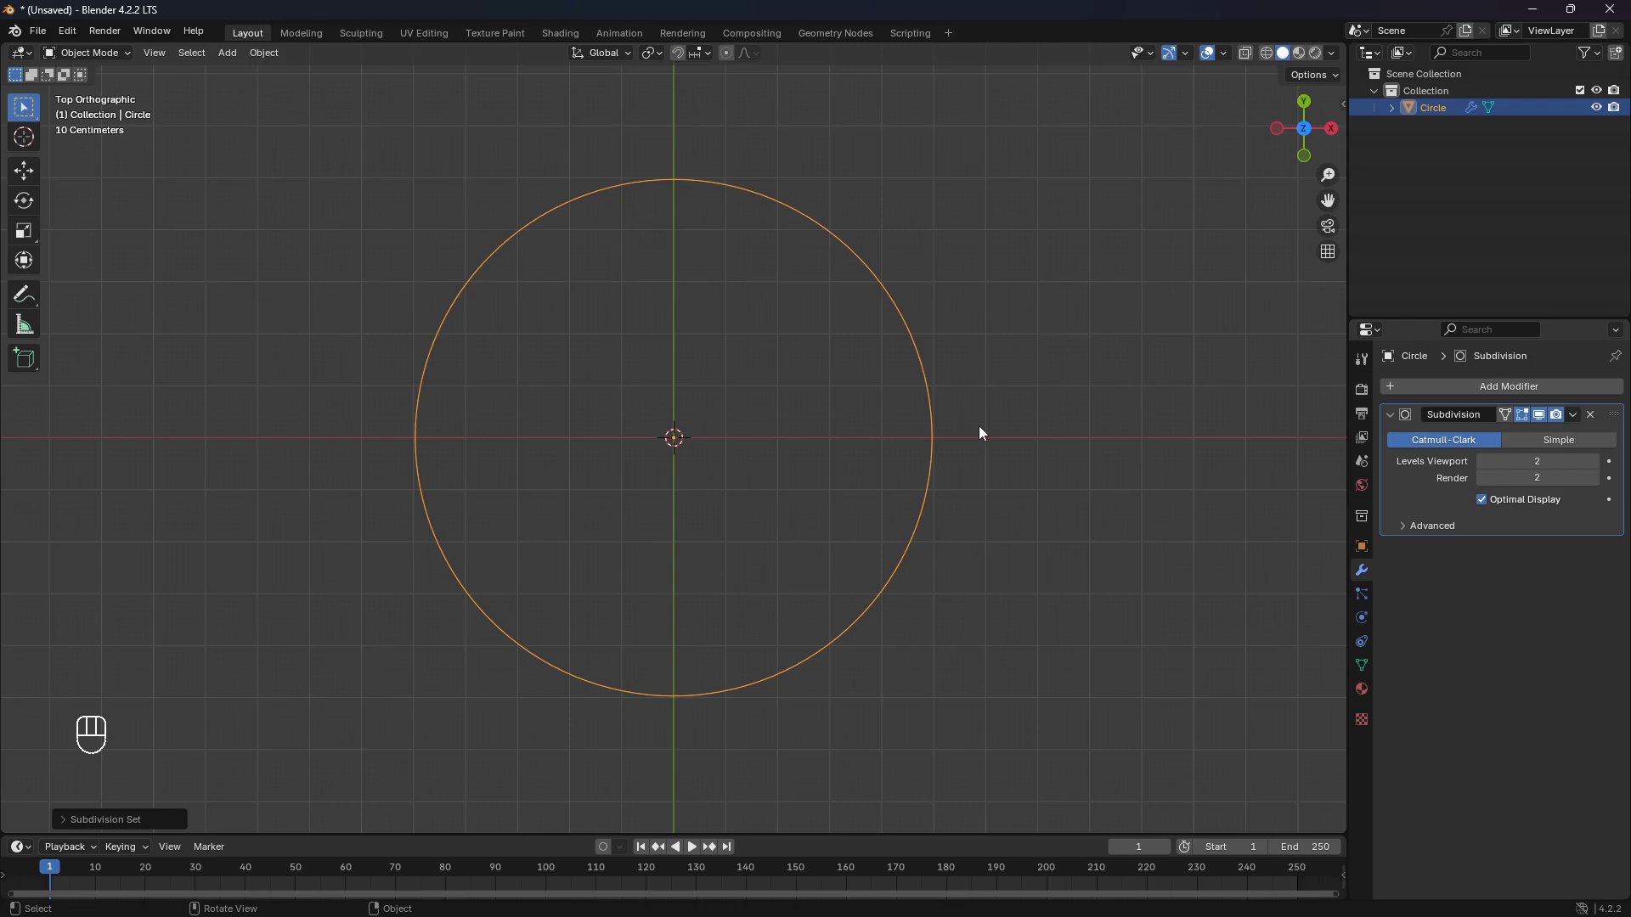
# - In Edit Mode, extrude and scale three concentric loops inward from the circle's edge
pyautogui.press('Tab')
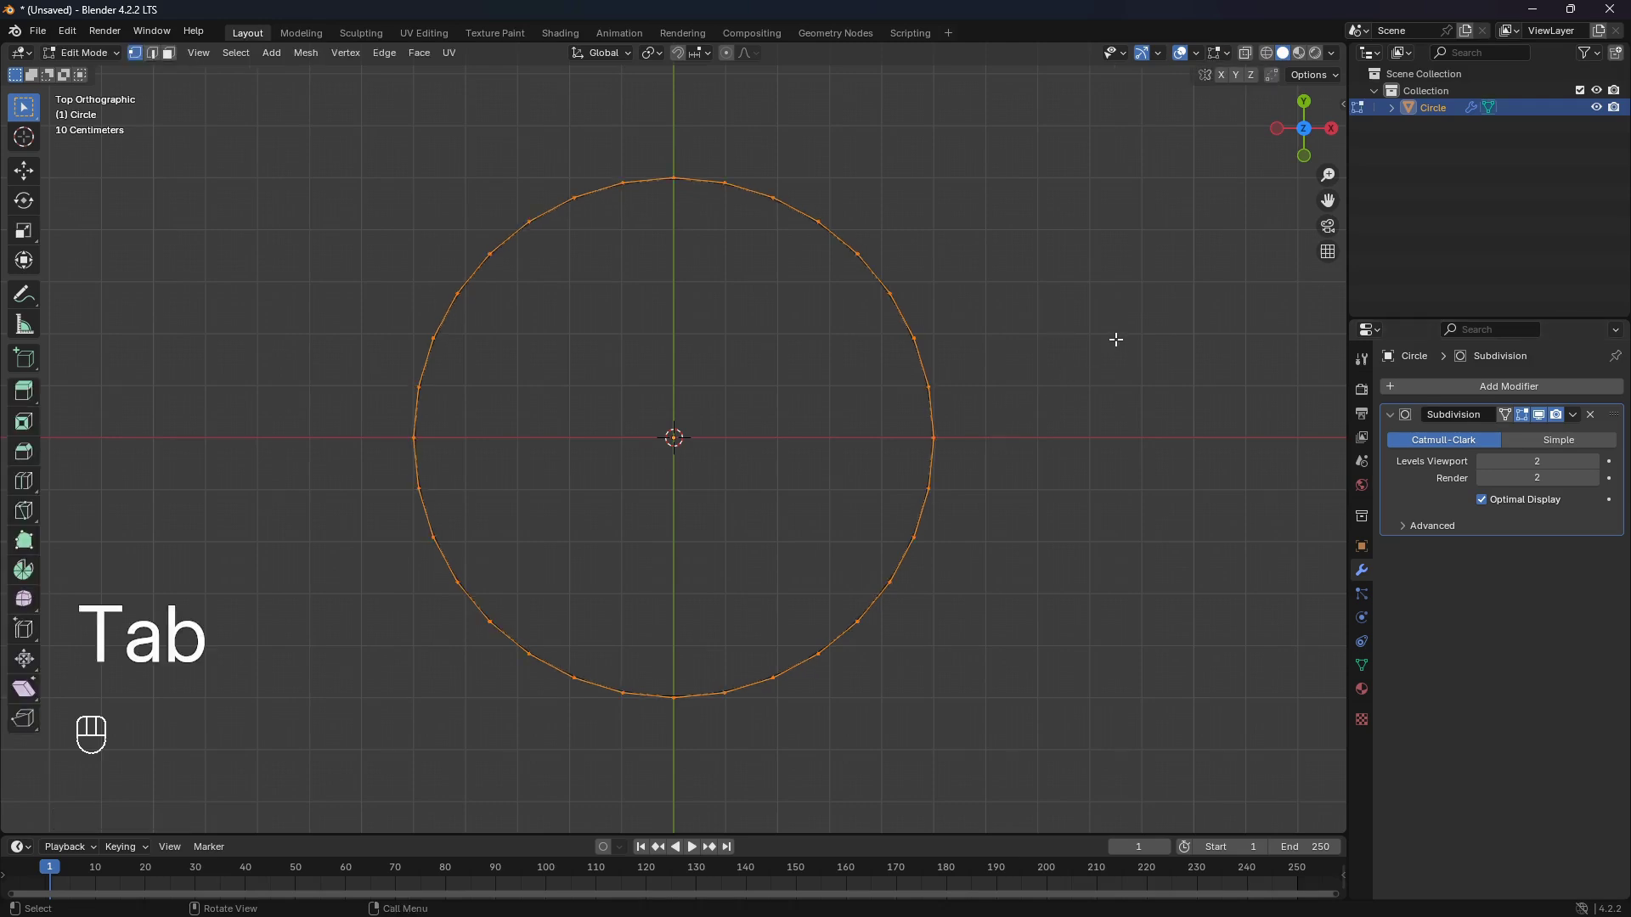
pyautogui.press('e')
pyautogui.press('s')
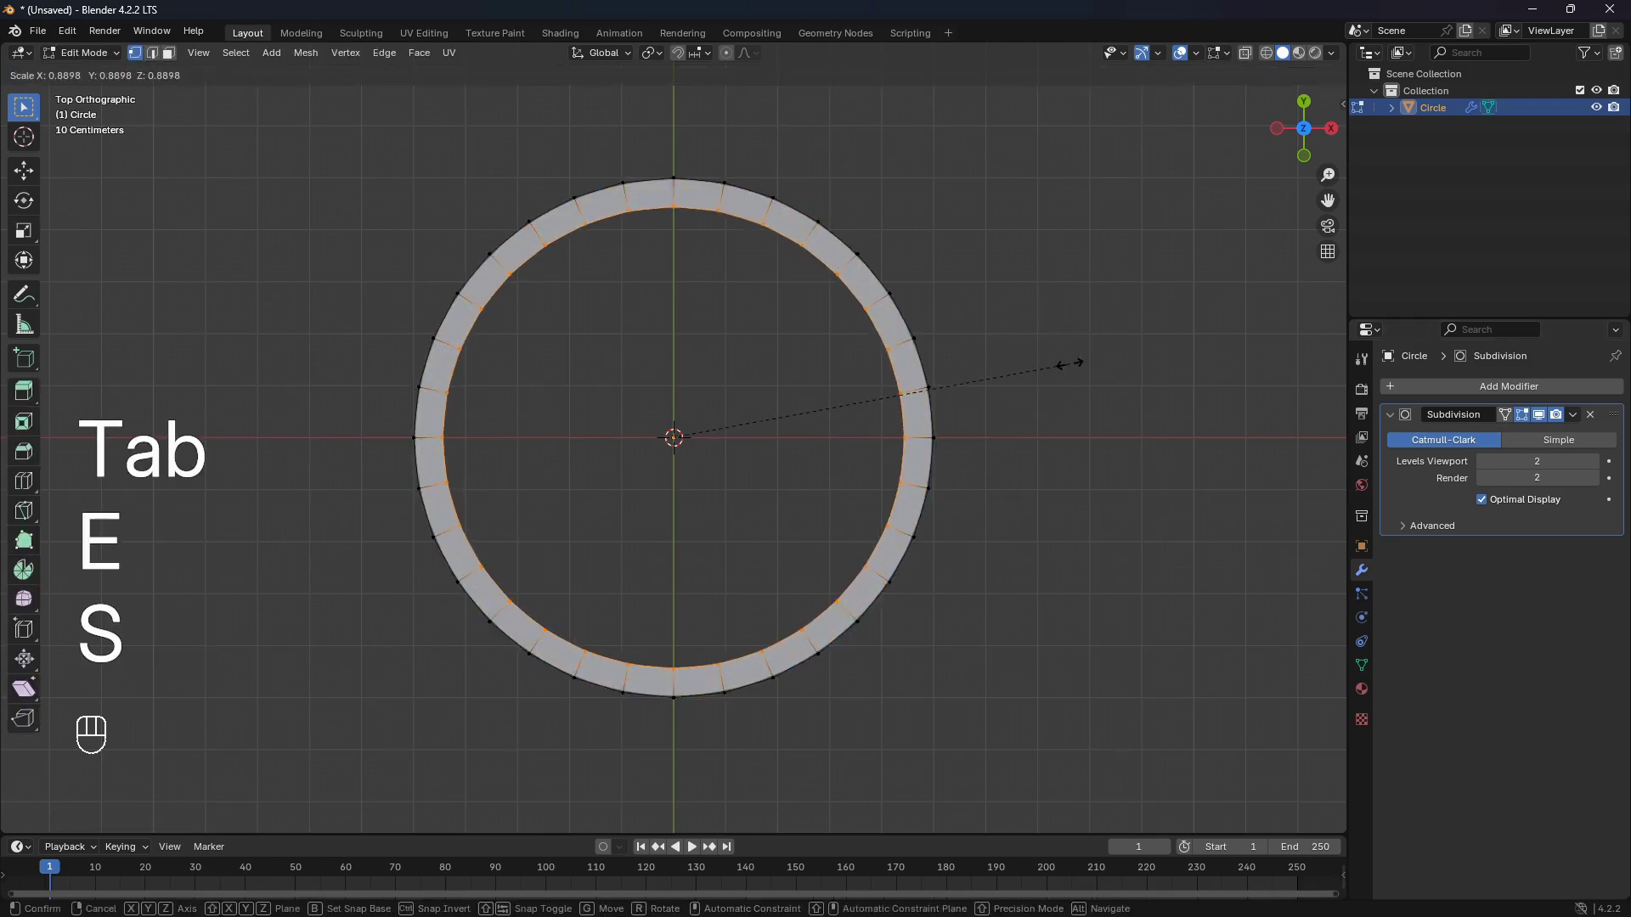
pyautogui.click(1064, 367)
pyautogui.press('e')
pyautogui.press('s')
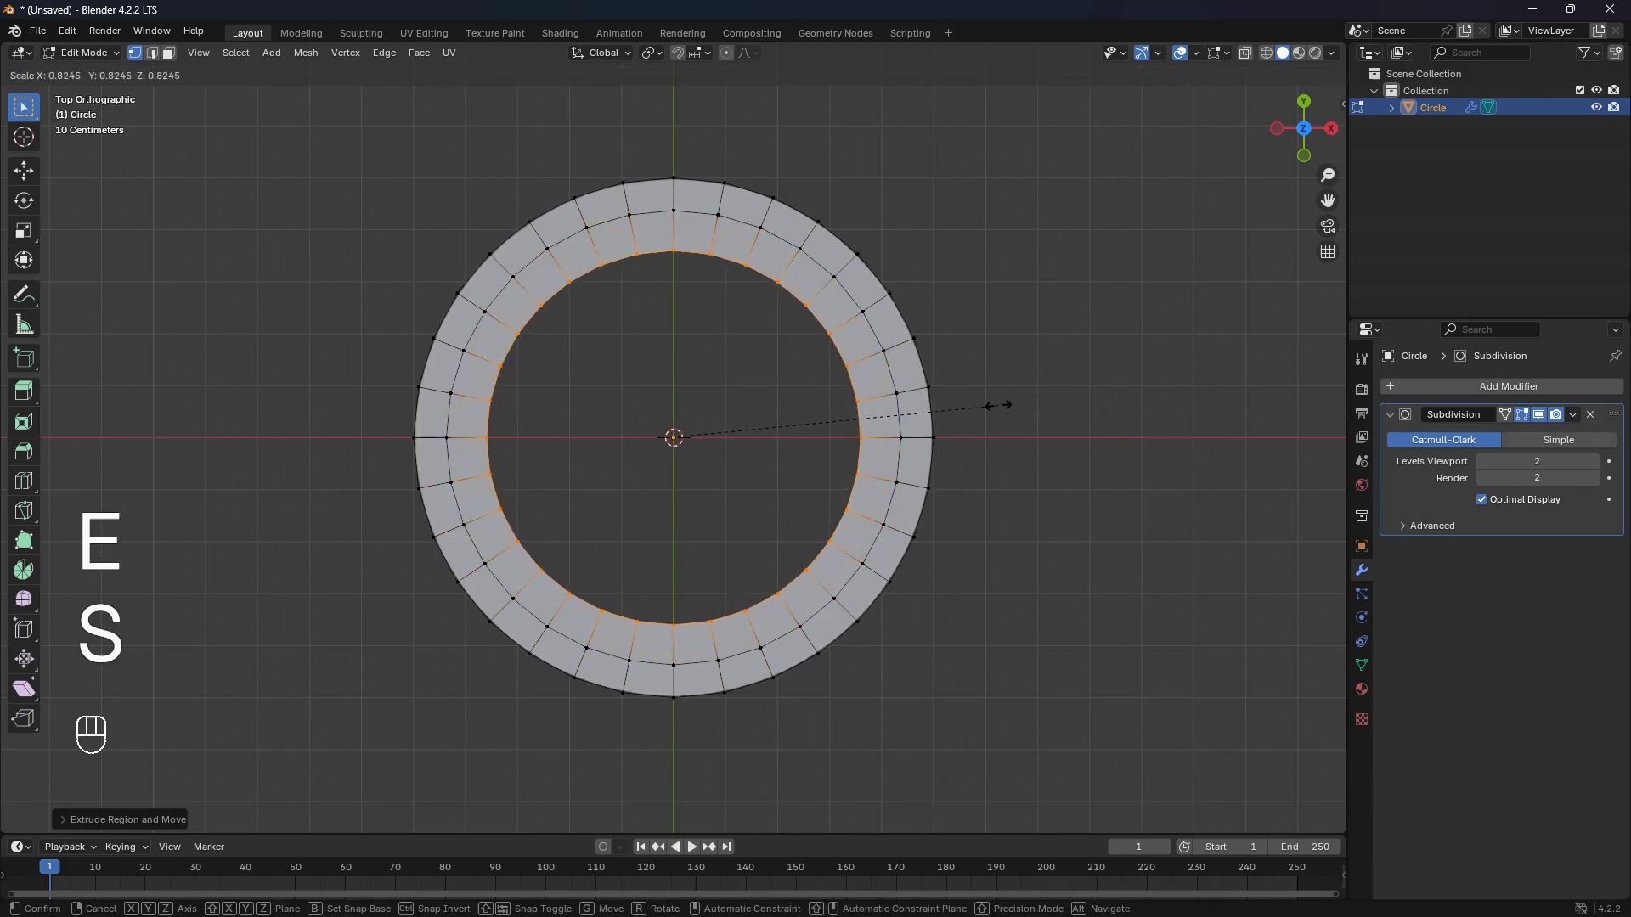
pyautogui.click(999, 405)
pyautogui.press('e')
pyautogui.press('s')
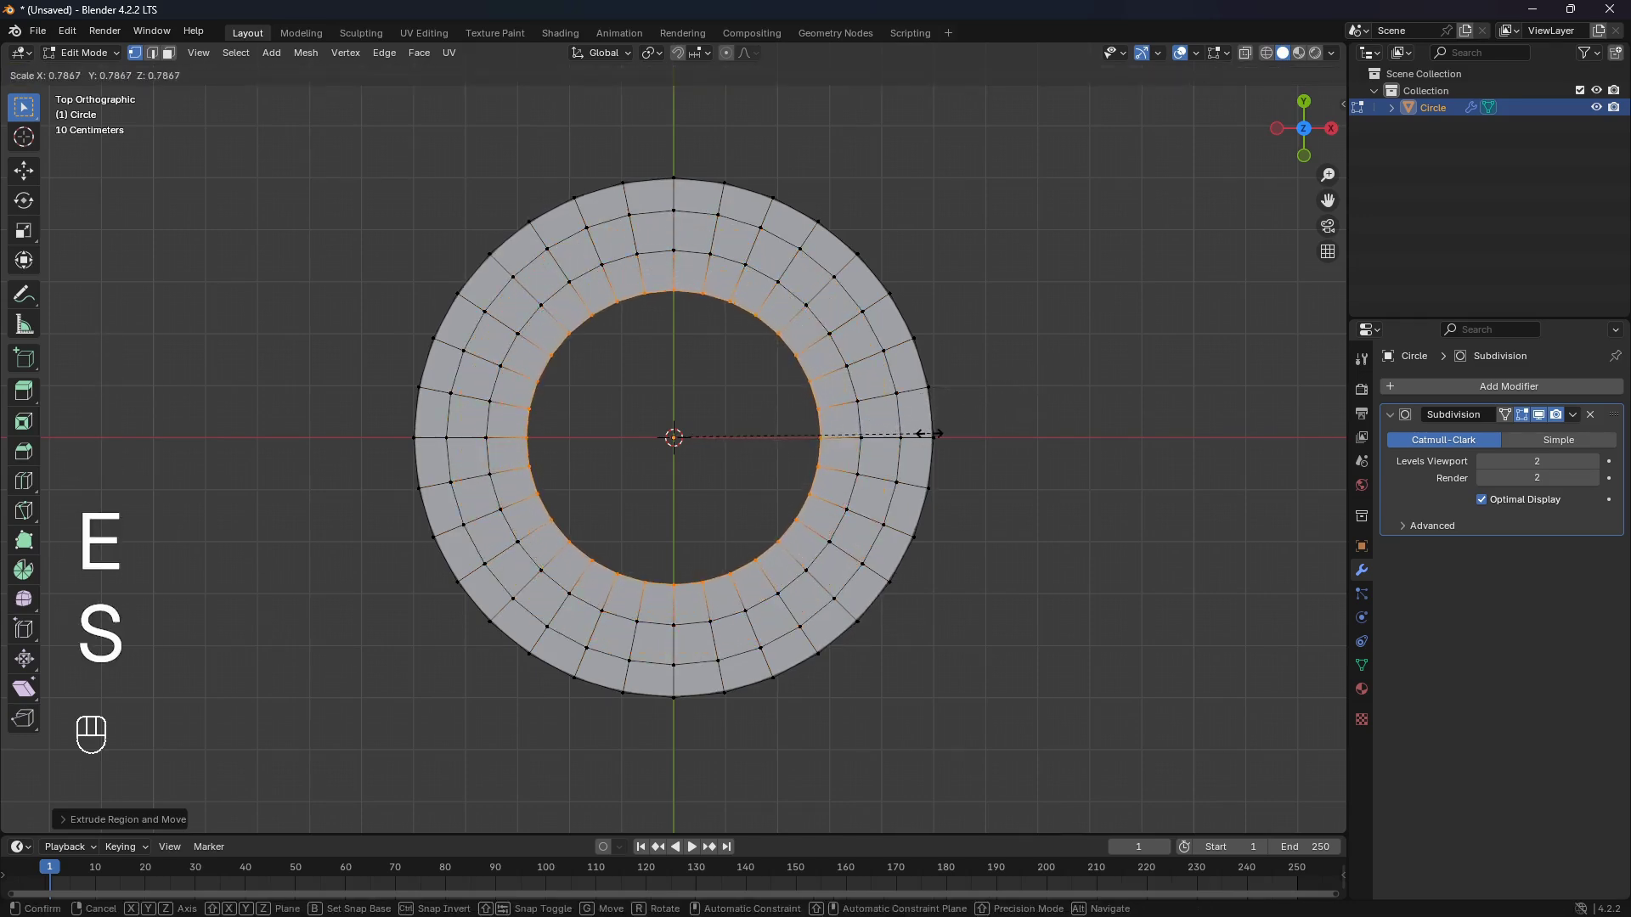
pyautogui.click(917, 432)
# - Extrude two more inward loops, leaving a small central hole, and return to Object Mode
pyautogui.press('e')
pyautogui.press('s')
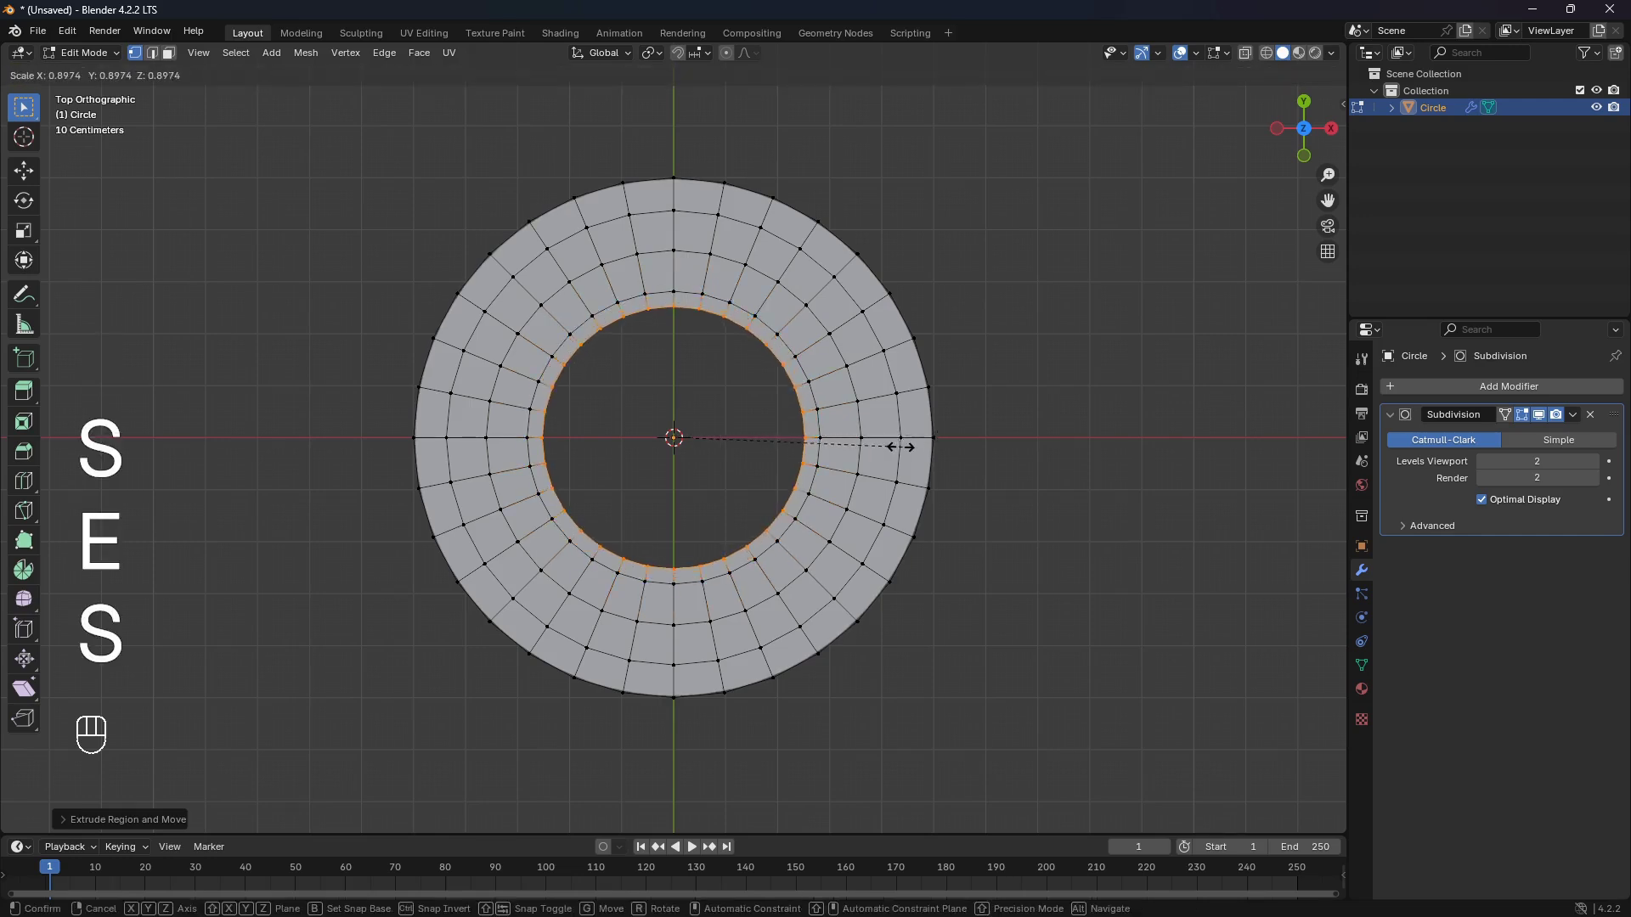
pyautogui.click(853, 467)
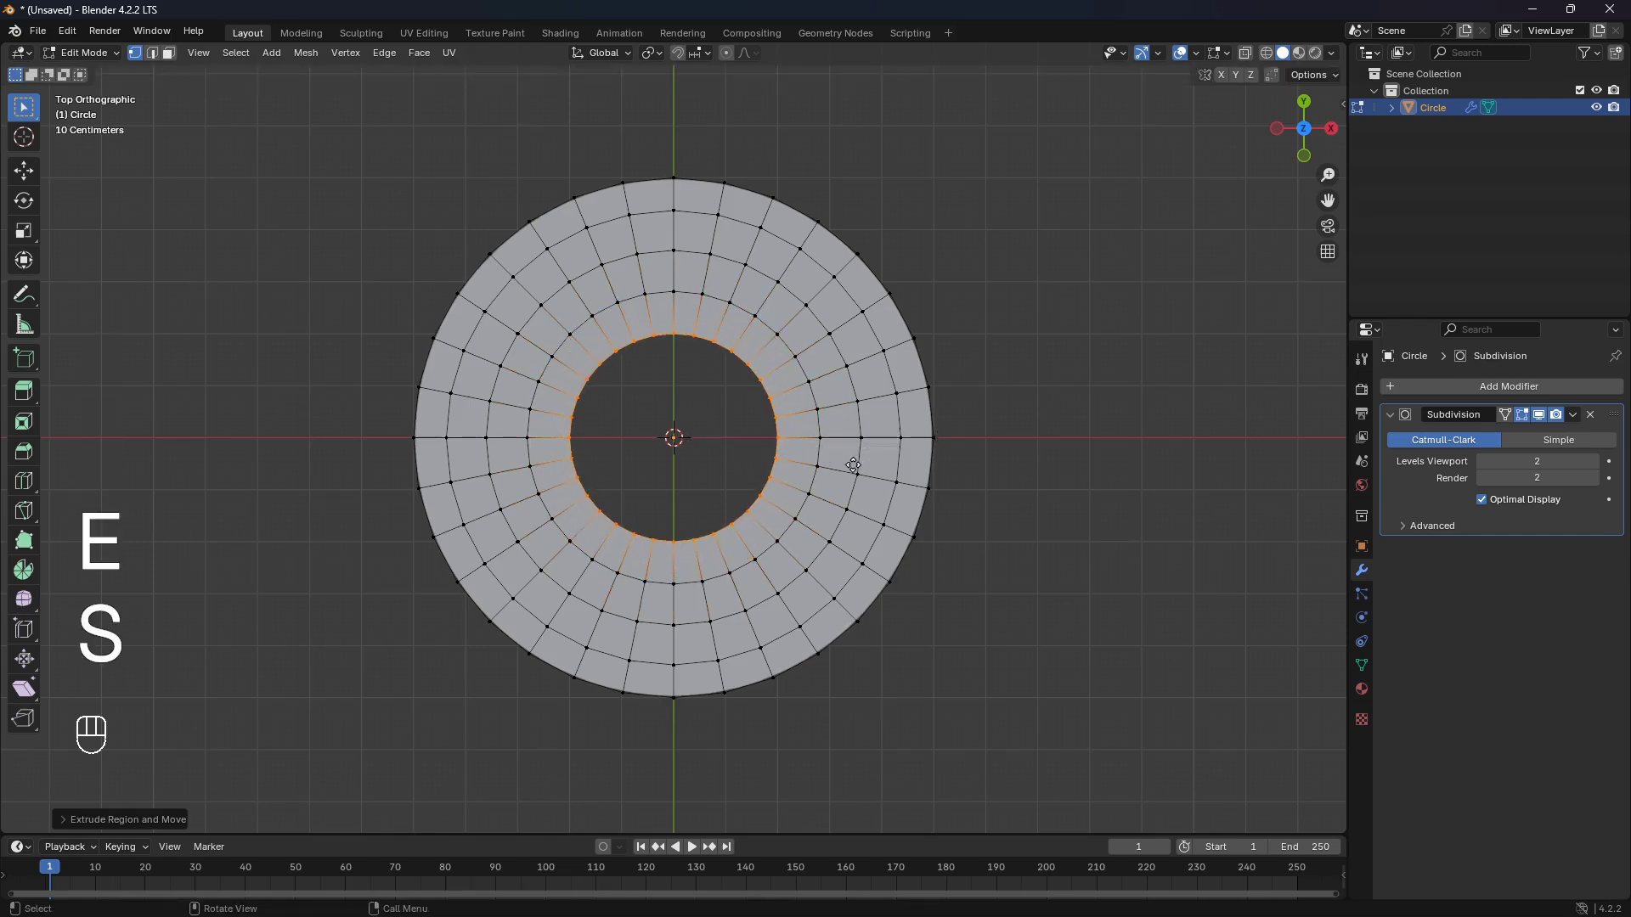
pyautogui.press('e')
pyautogui.press('s')
pyautogui.click(797, 482)
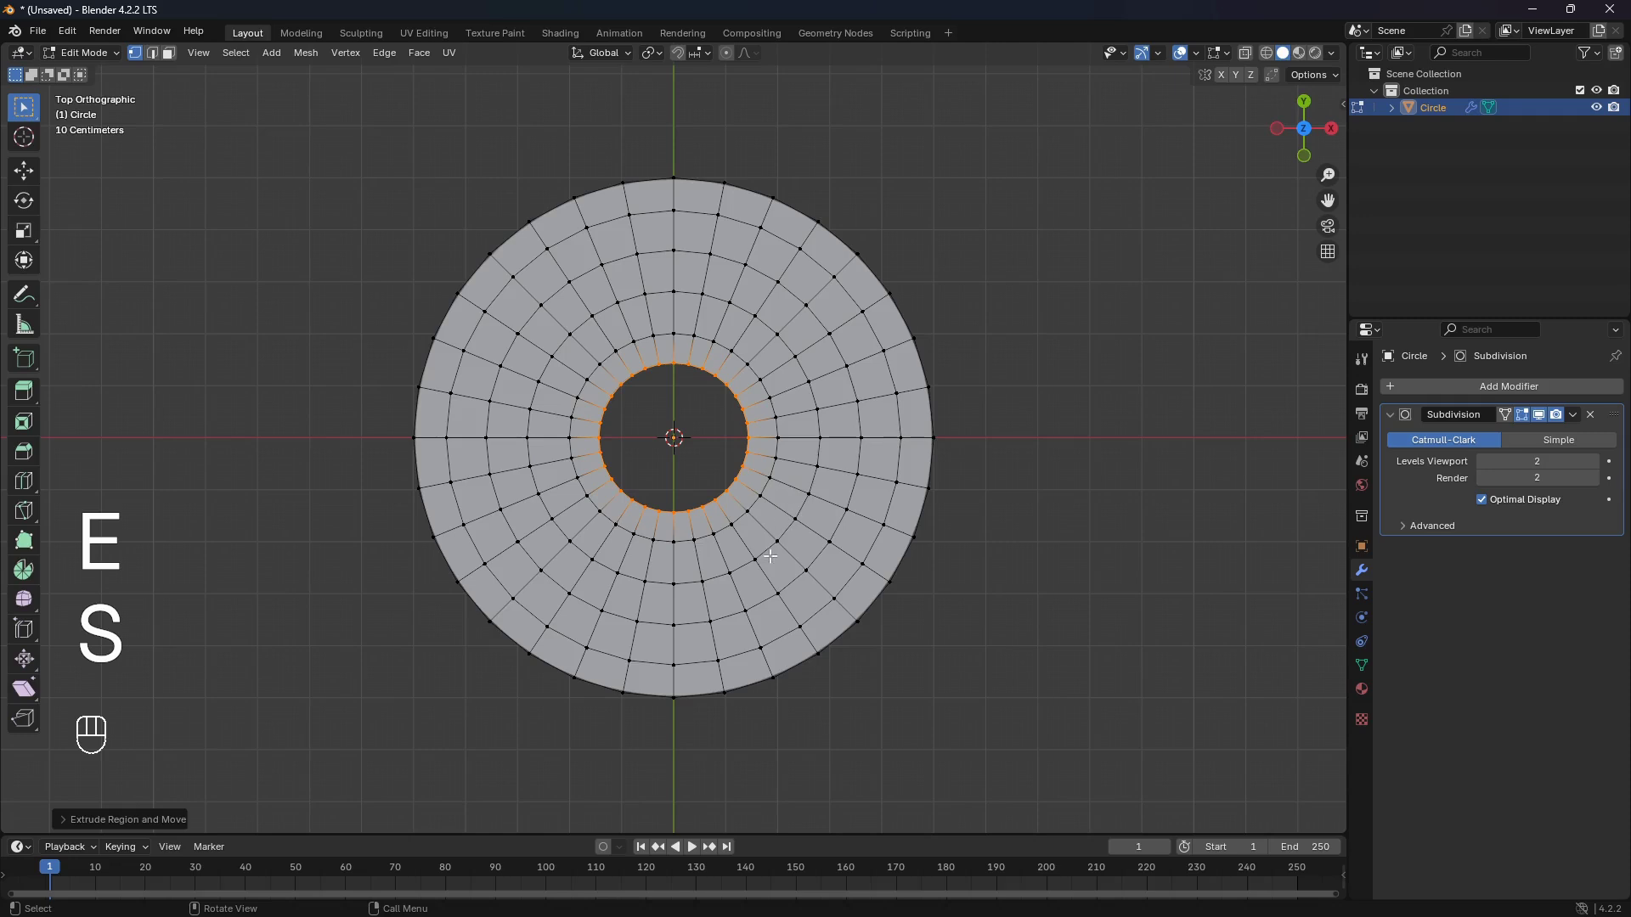
pyautogui.scroll(3, 736, 620)
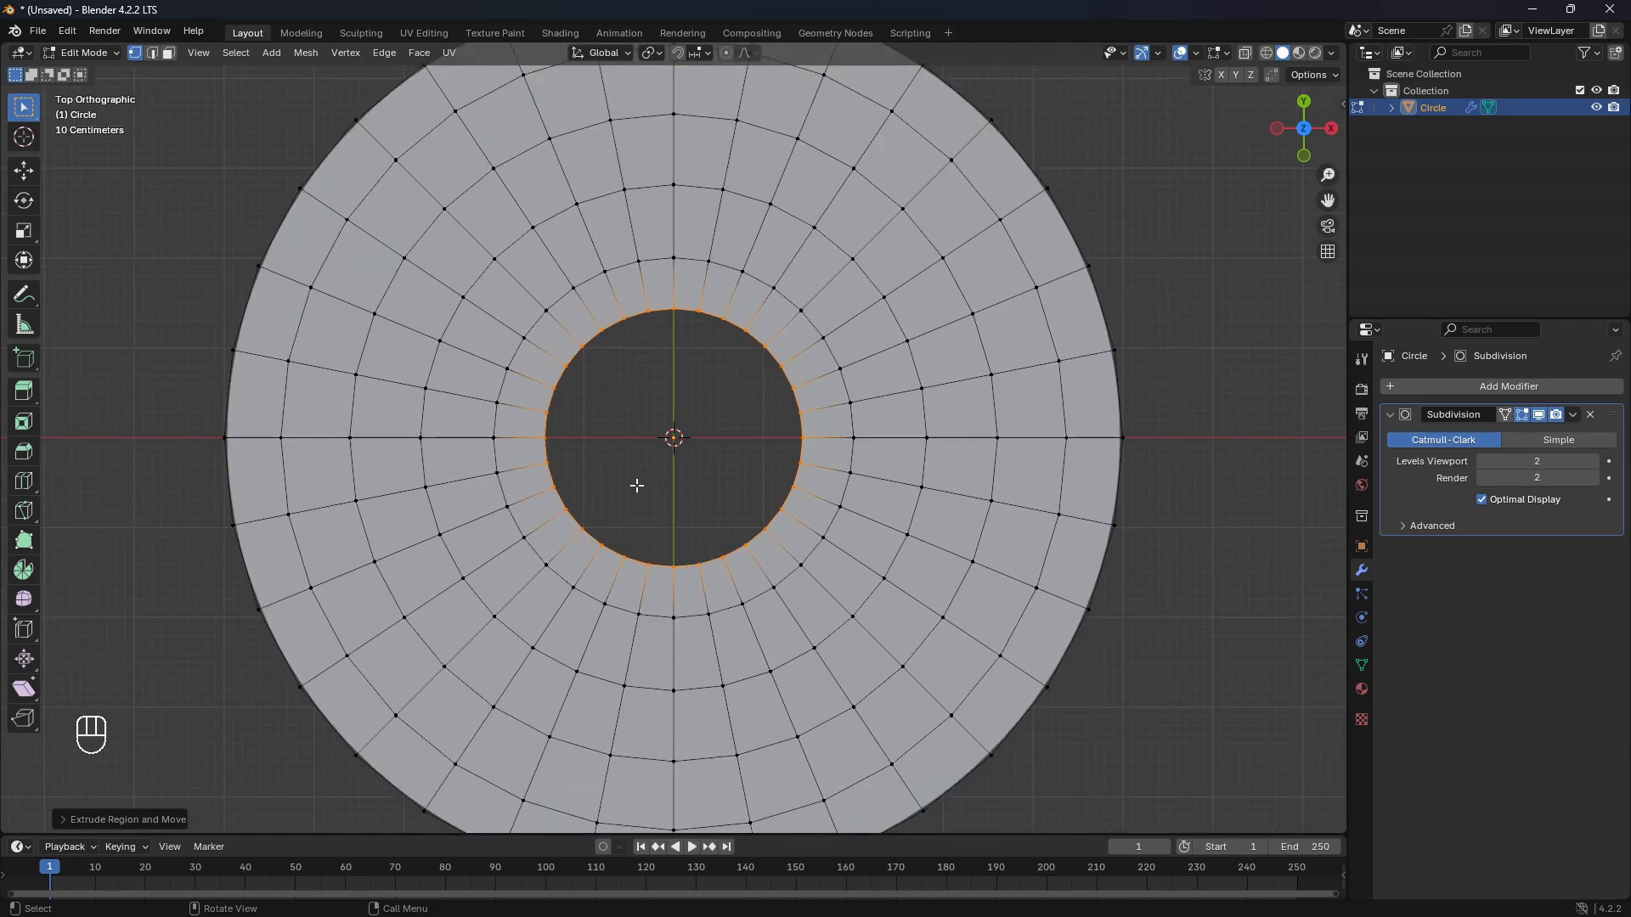
pyautogui.scroll(-3, 665, 500)
pyautogui.press('Tab')
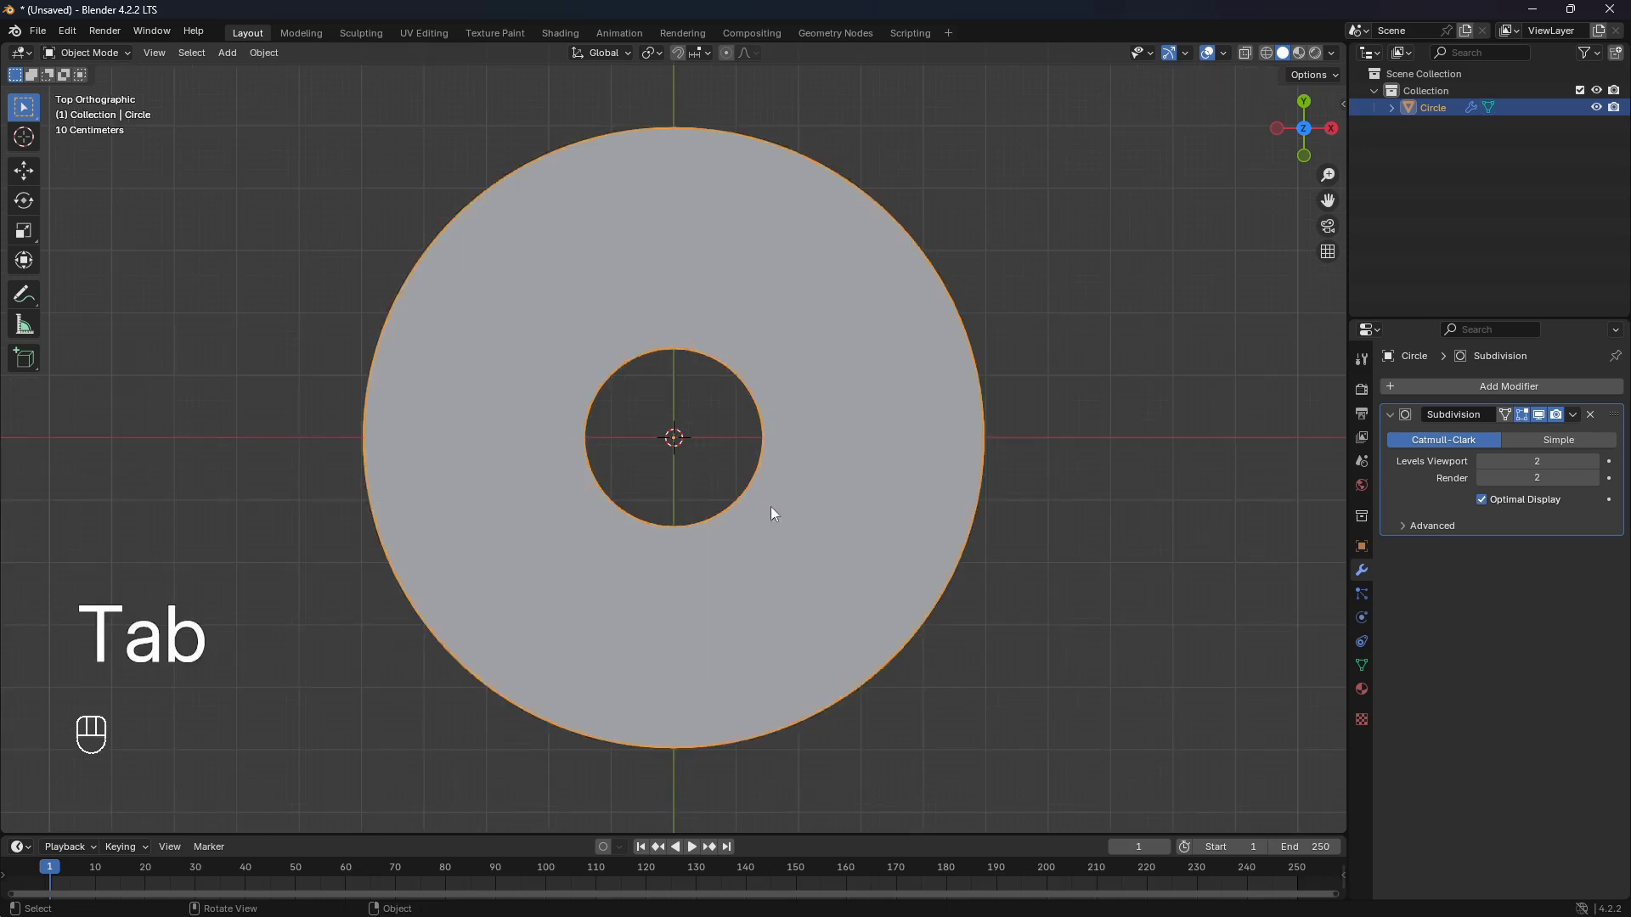
# - Turn the enlarged lower timeline into a Shader Editor and create a new material for the ring
pyautogui.moveTo(875, 837); pyautogui.dragTo(934, 613)
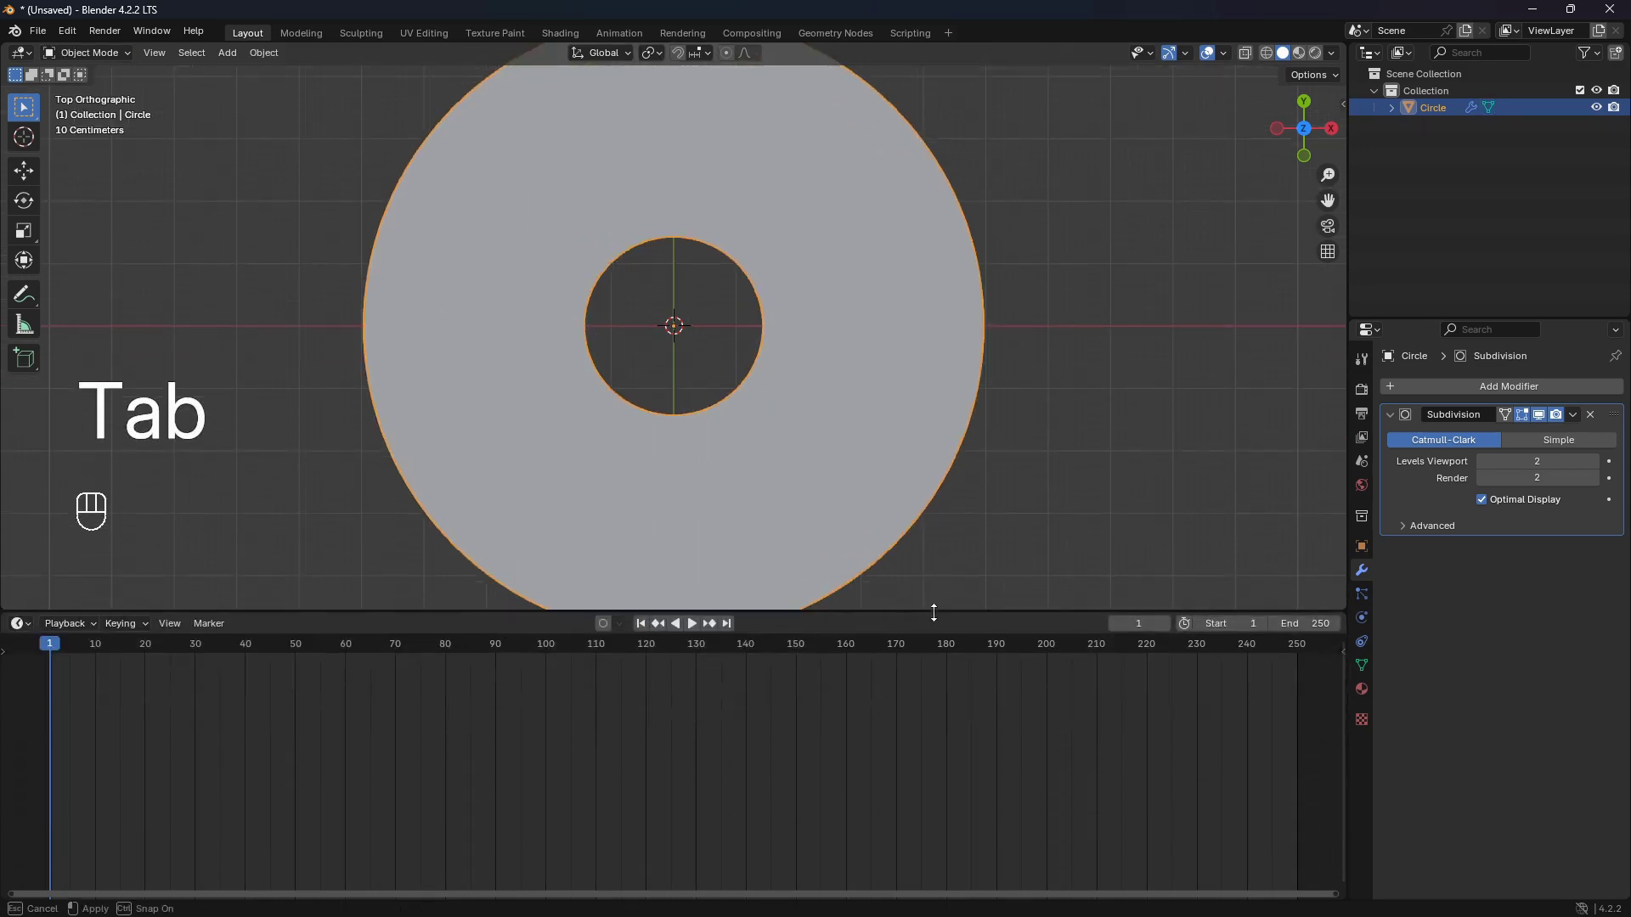
pyautogui.click(19, 624)
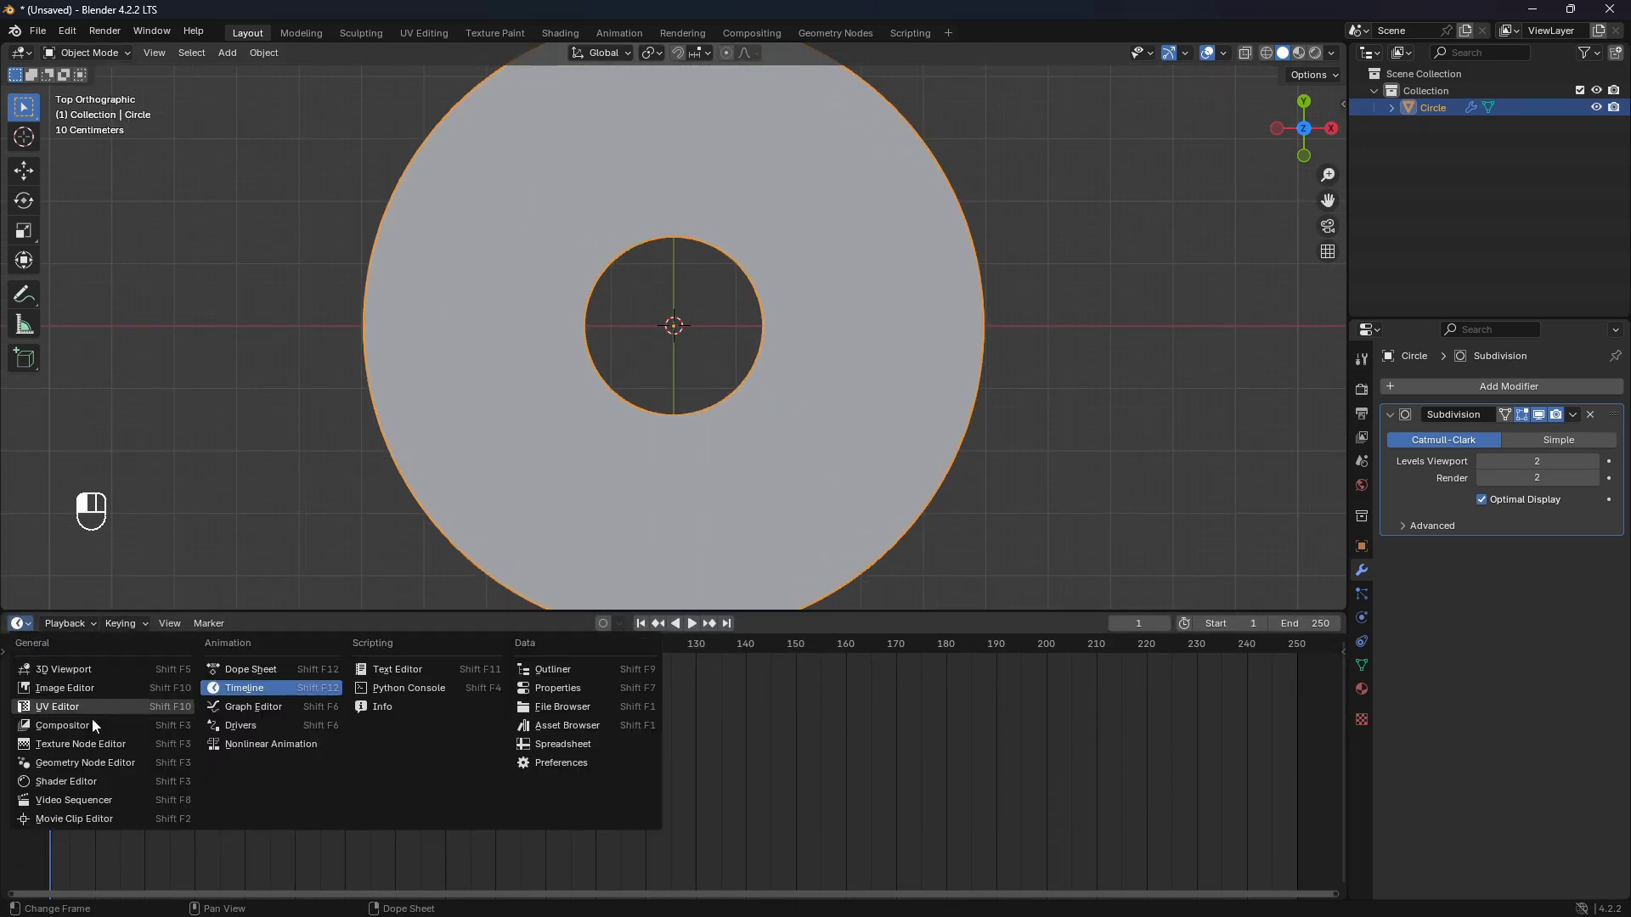
pyautogui.click(114, 780)
pyautogui.click(700, 627)
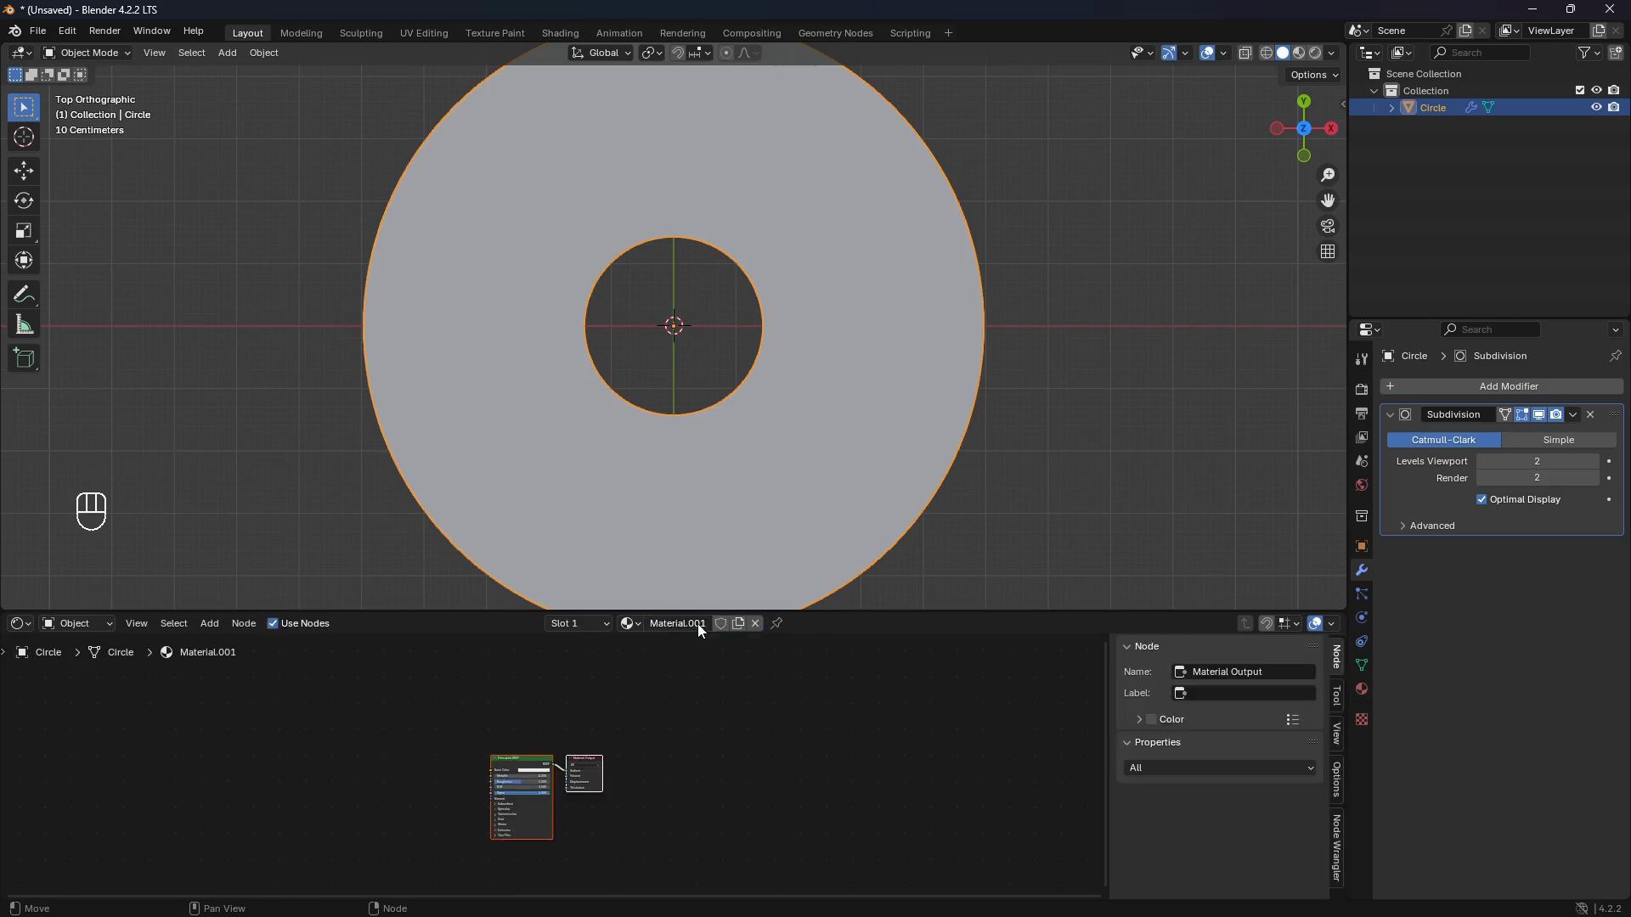
# - Replace Principled BSDF with an Emission node wired to the Material Output surface
pyautogui.moveTo(644, 751)
pyautogui.mouseDown(button='middle')
pyautogui.moveTo(739, 761)
pyautogui.moveTo(657, 777)
pyautogui.mouseUp(button='middle')
pyautogui.scroll(4, 732, 768)
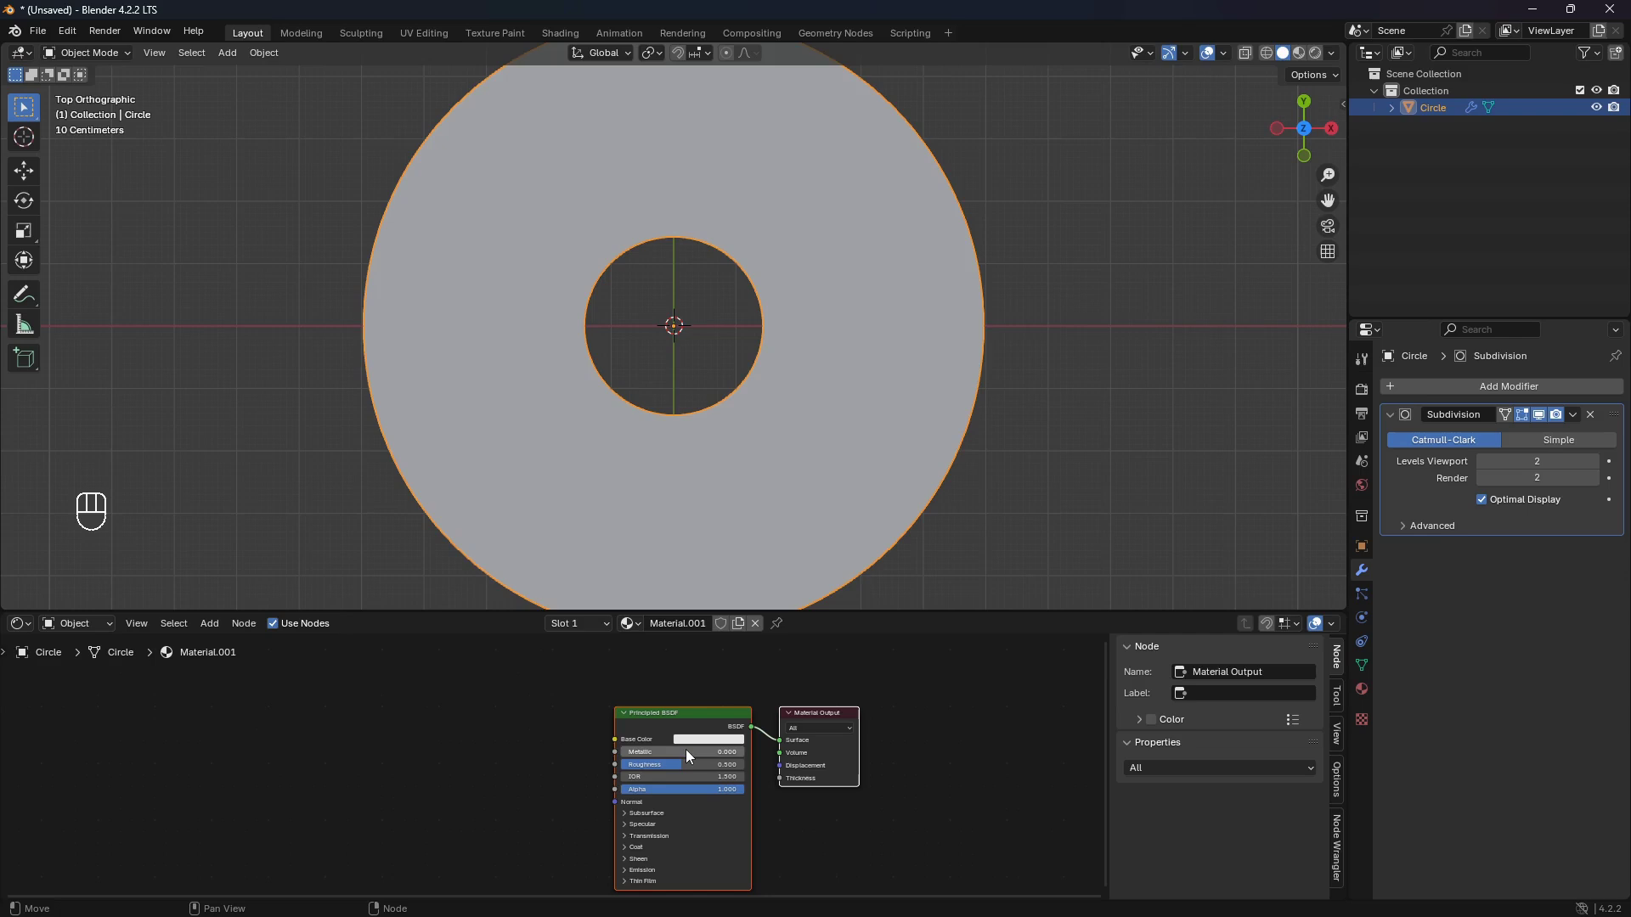
pyautogui.click(705, 715)
pyautogui.scroll(2, 705, 713)
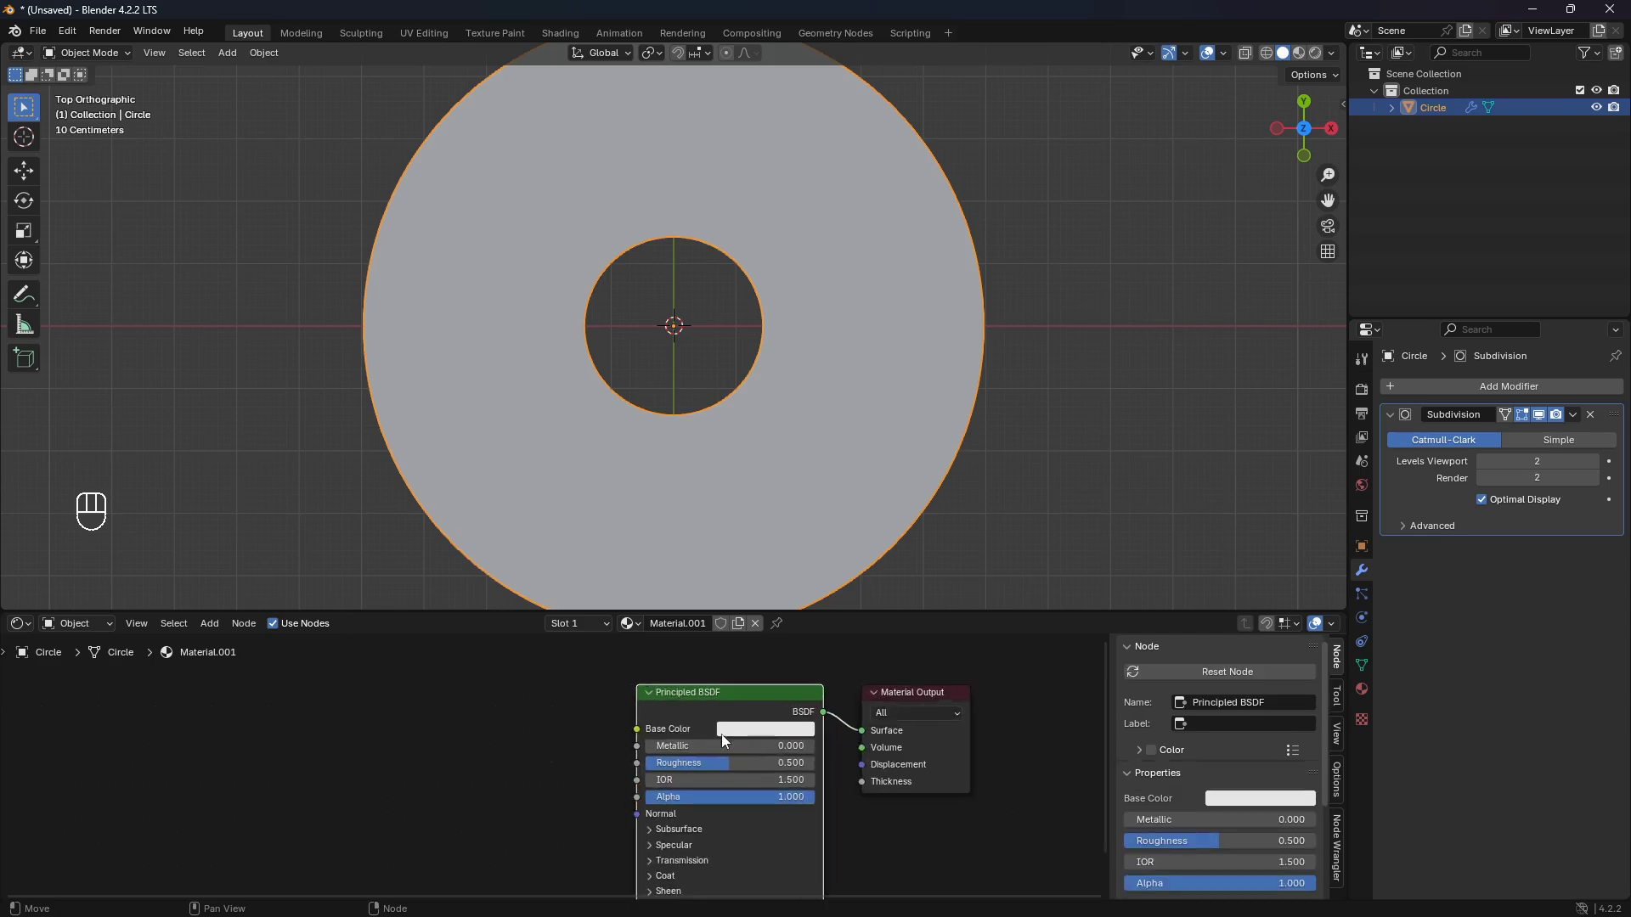
pyautogui.press('x')
pyautogui.hotkey('shift', 'a')
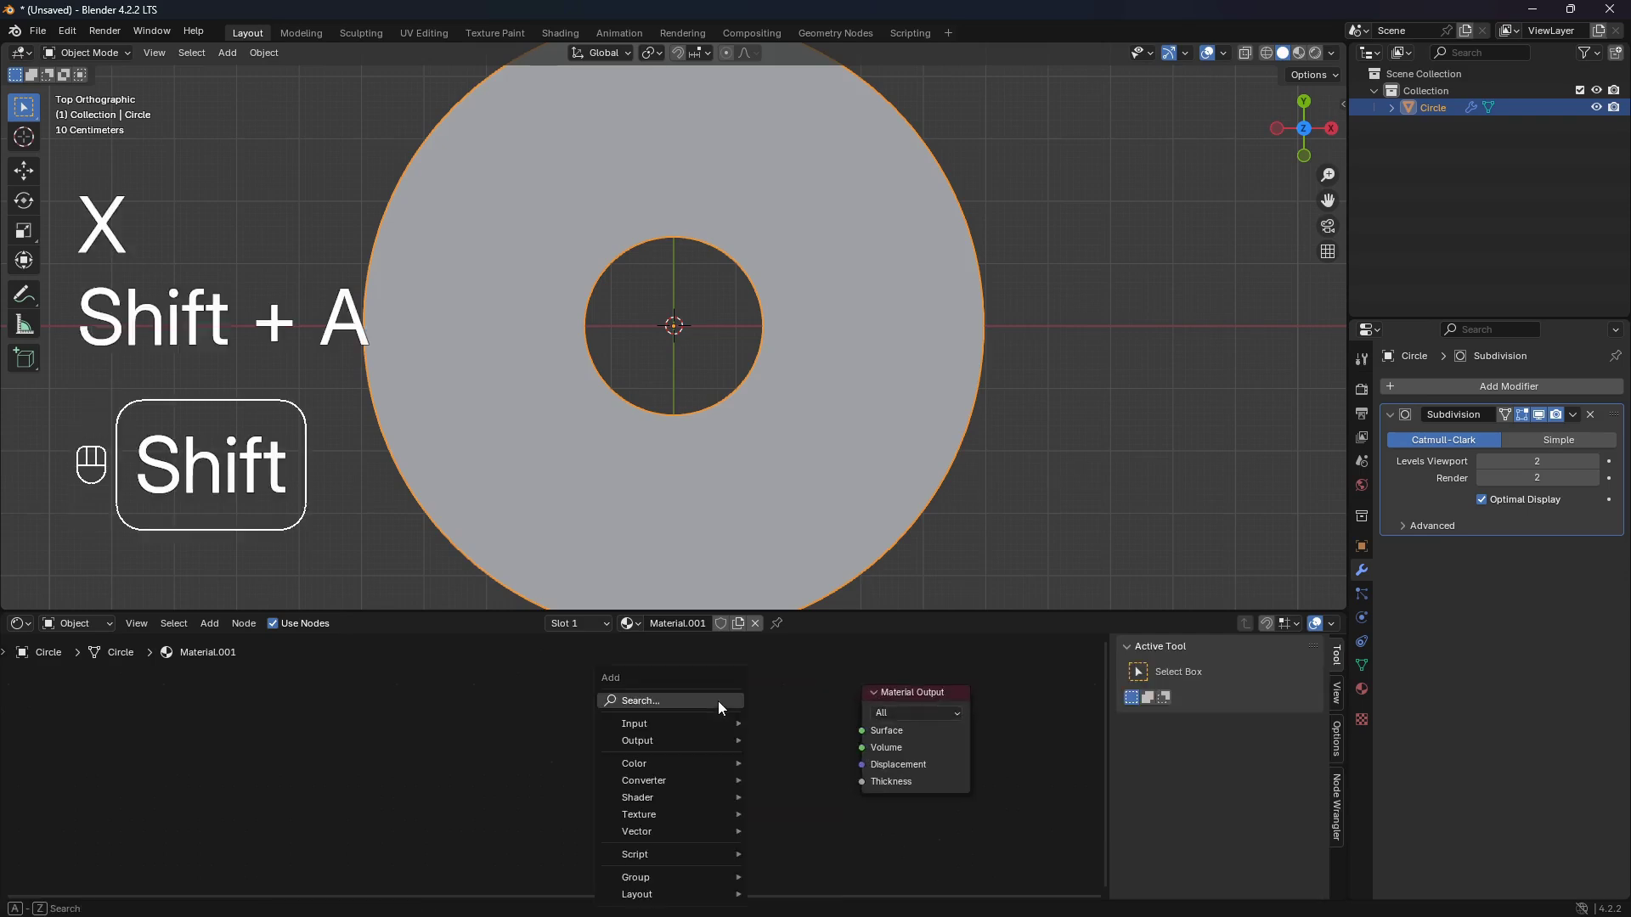
pyautogui.write('em')
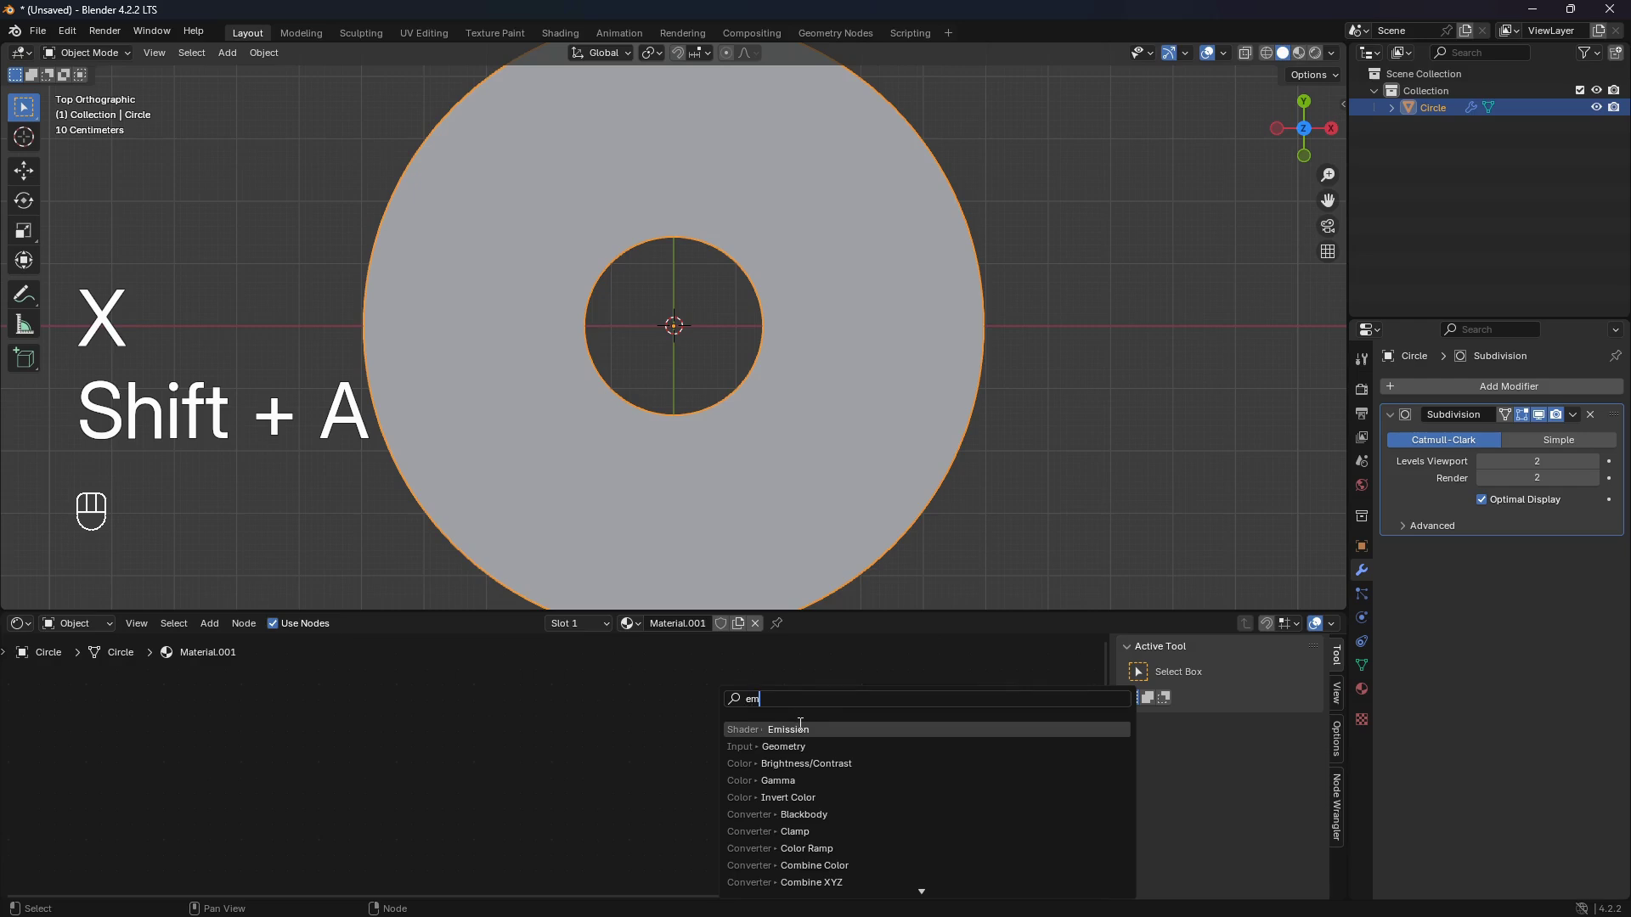
pyautogui.click(800, 729)
pyautogui.click(736, 749)
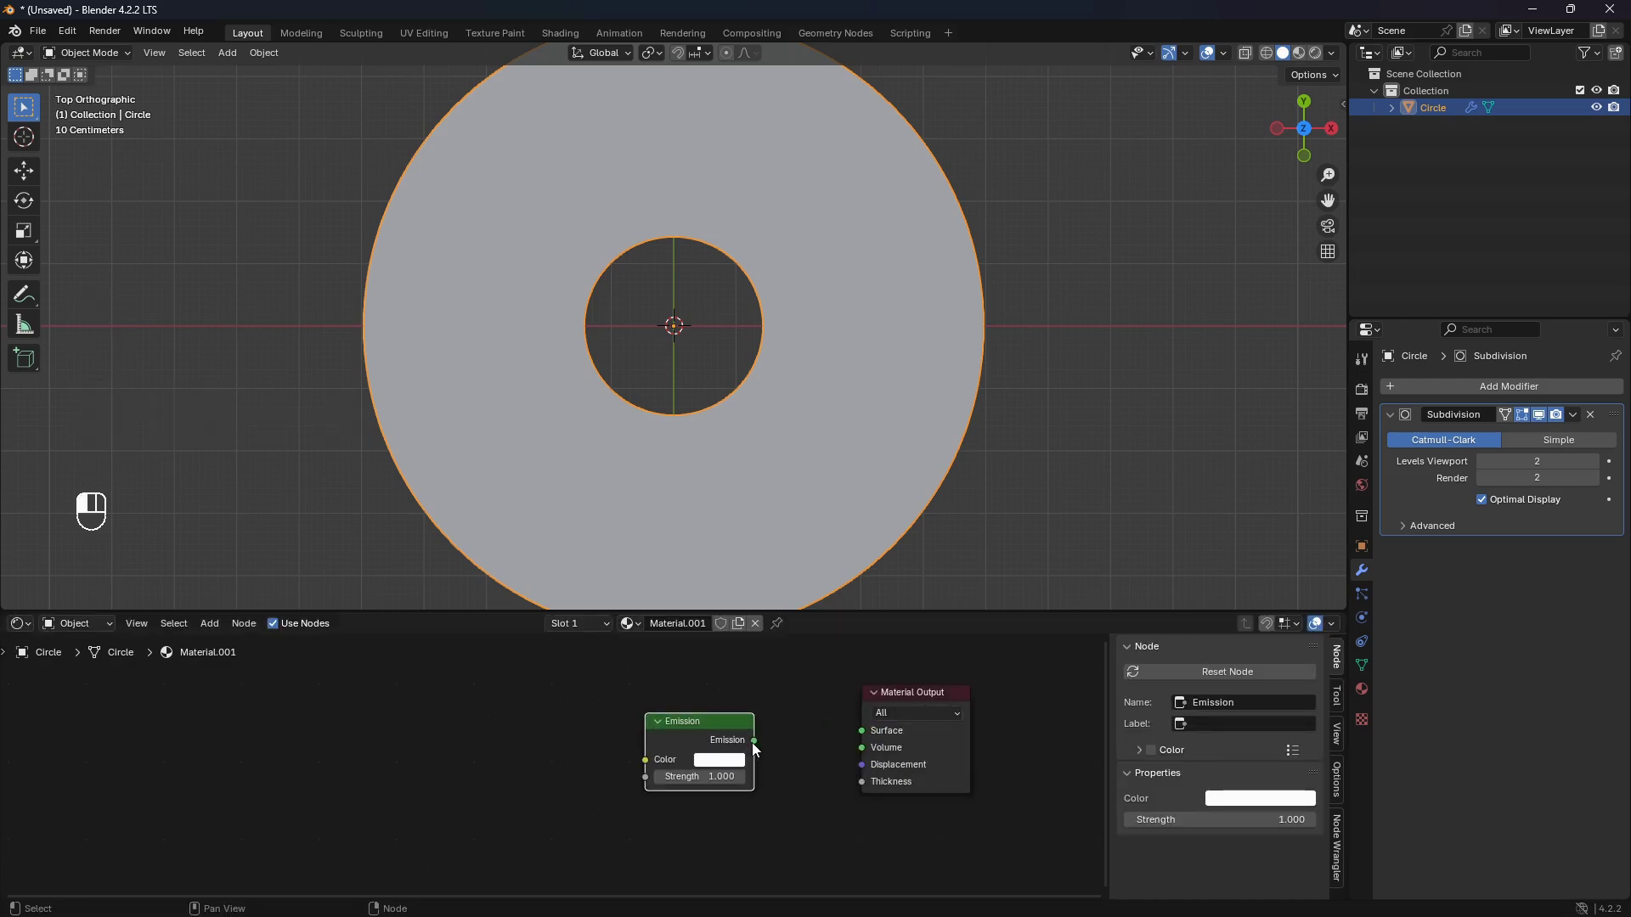
pyautogui.moveTo(826, 732); pyautogui.dragTo(846, 729)
# - Add an Image Texture node to the left of the Emission node
pyautogui.moveTo(598, 779); pyautogui.dragTo(648, 695, button='middle')
pyautogui.hotkey('shift', 'a')
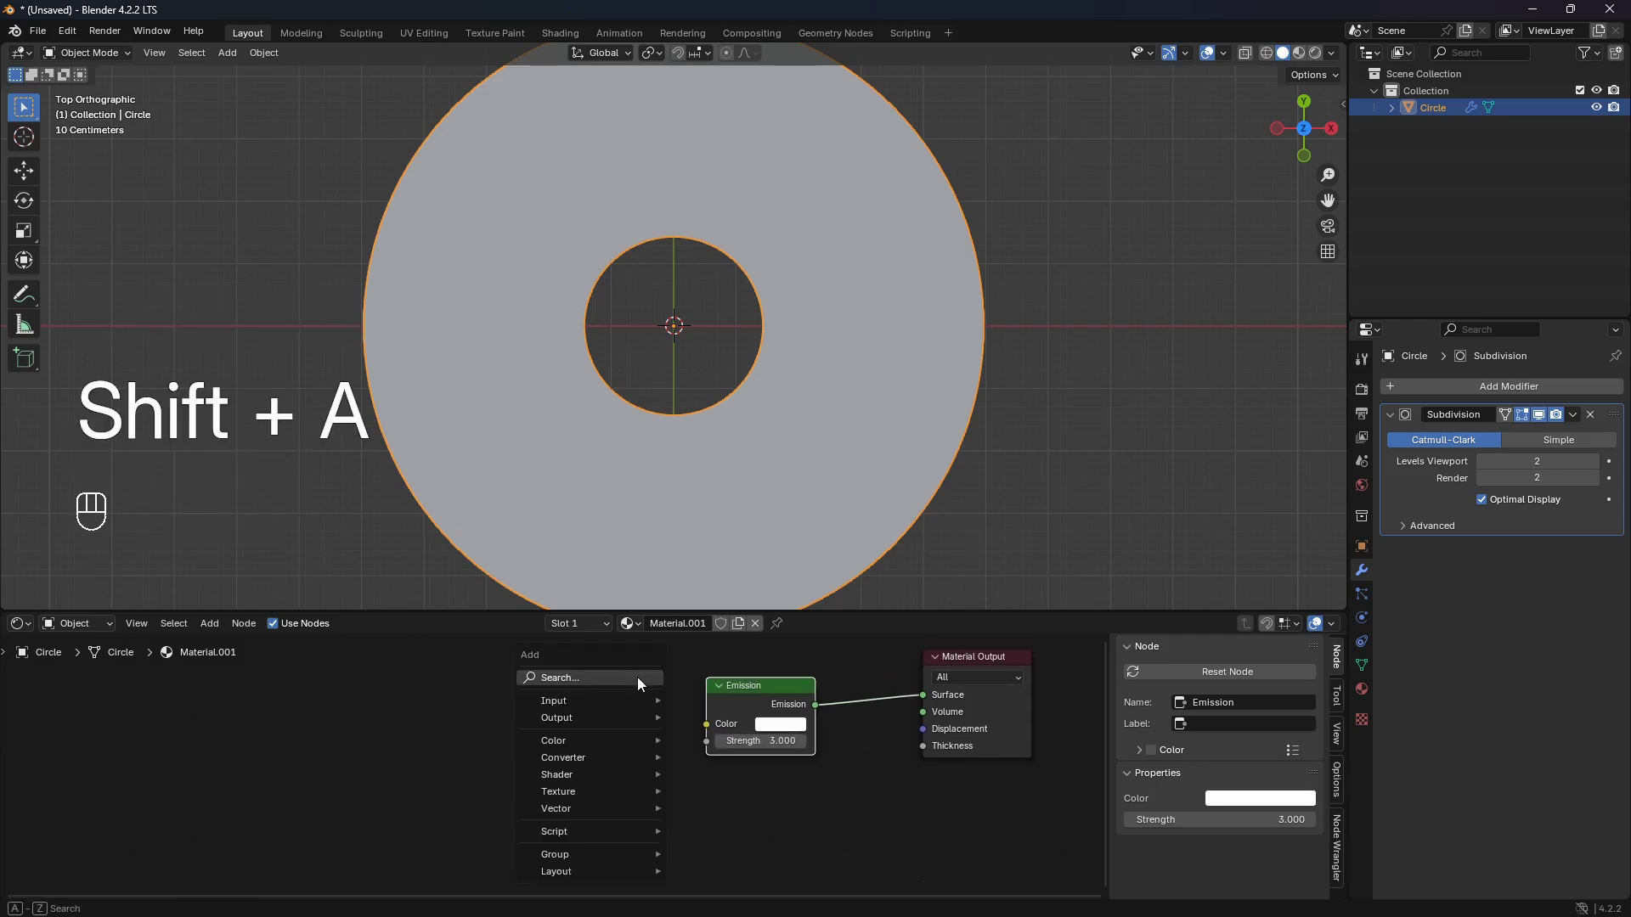
pyautogui.click(637, 676)
pyautogui.write('image')
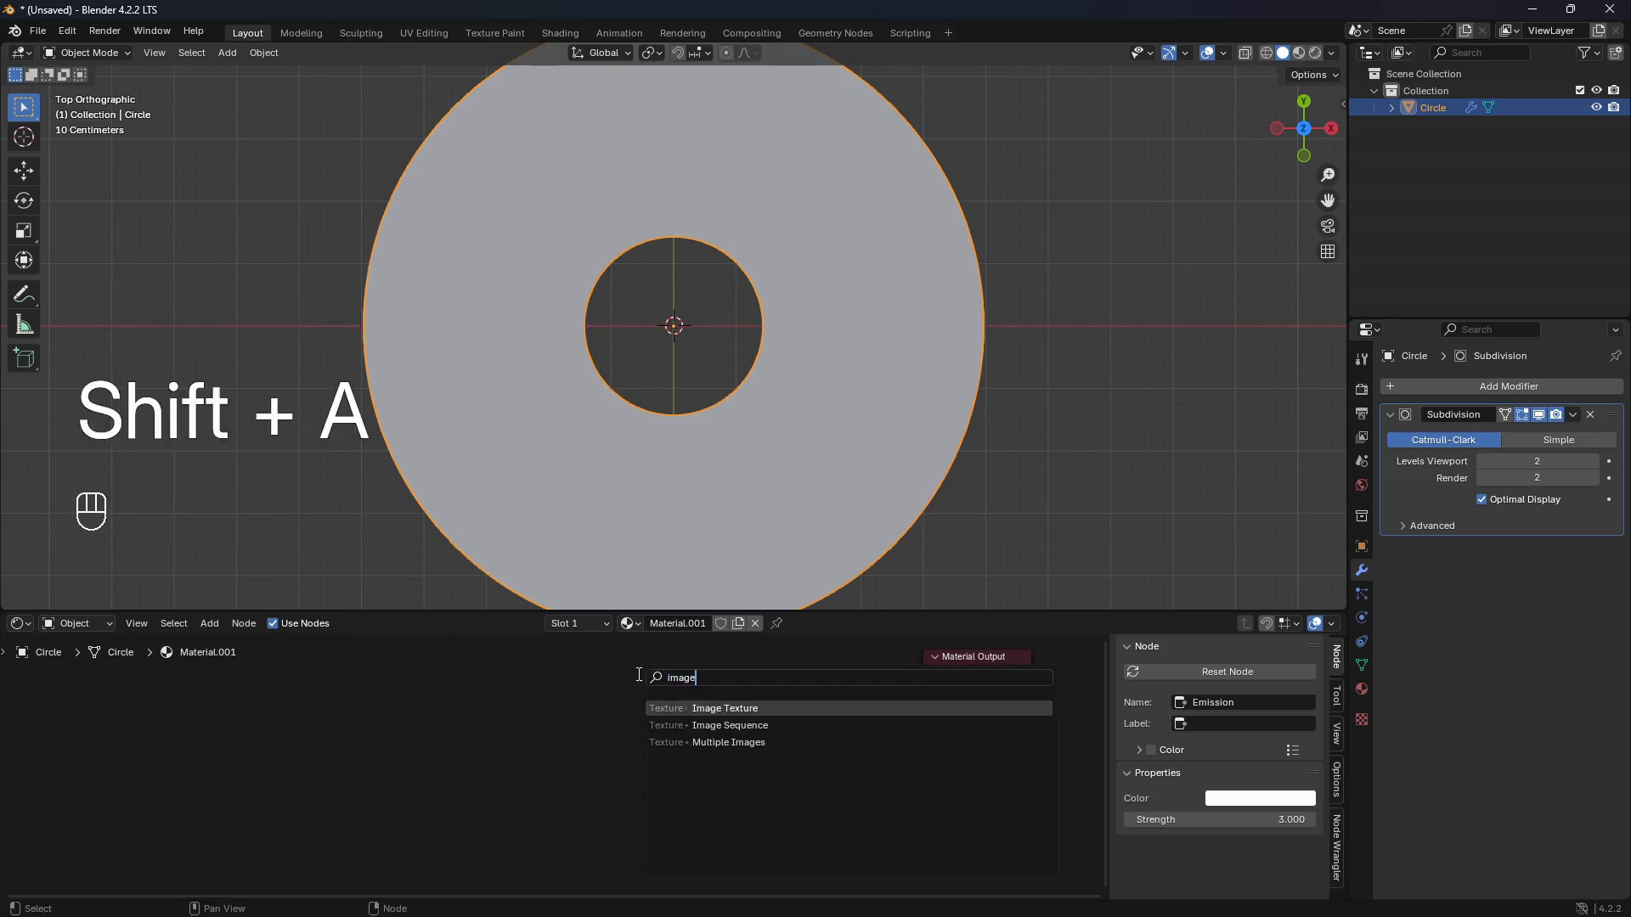
pyautogui.press('Return')
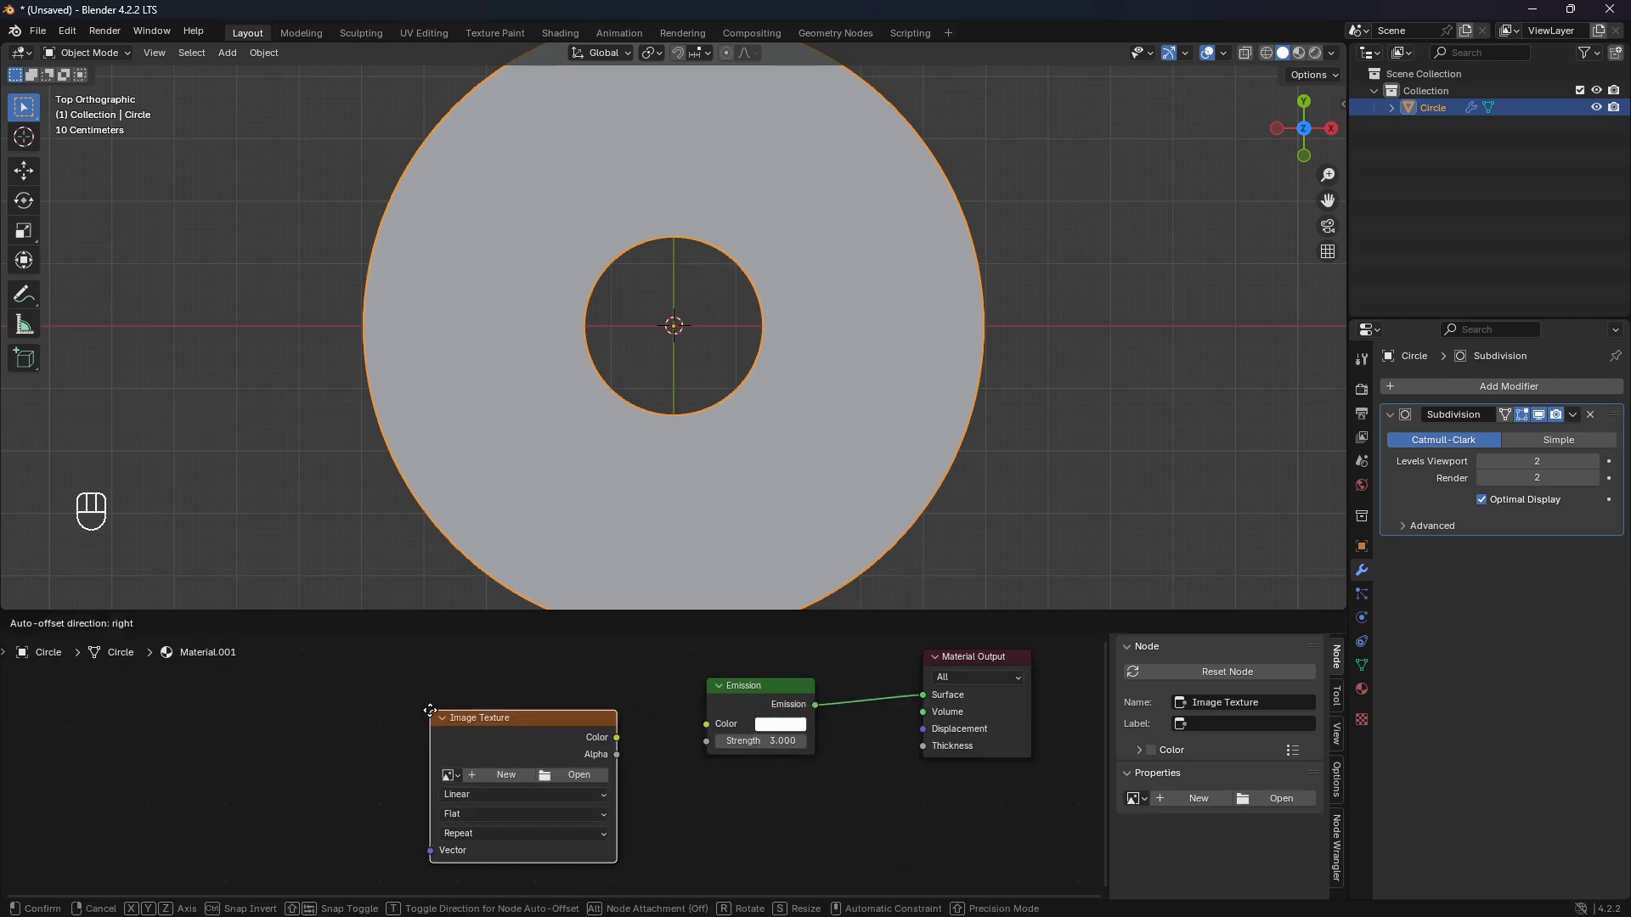
pyautogui.click(544, 733)
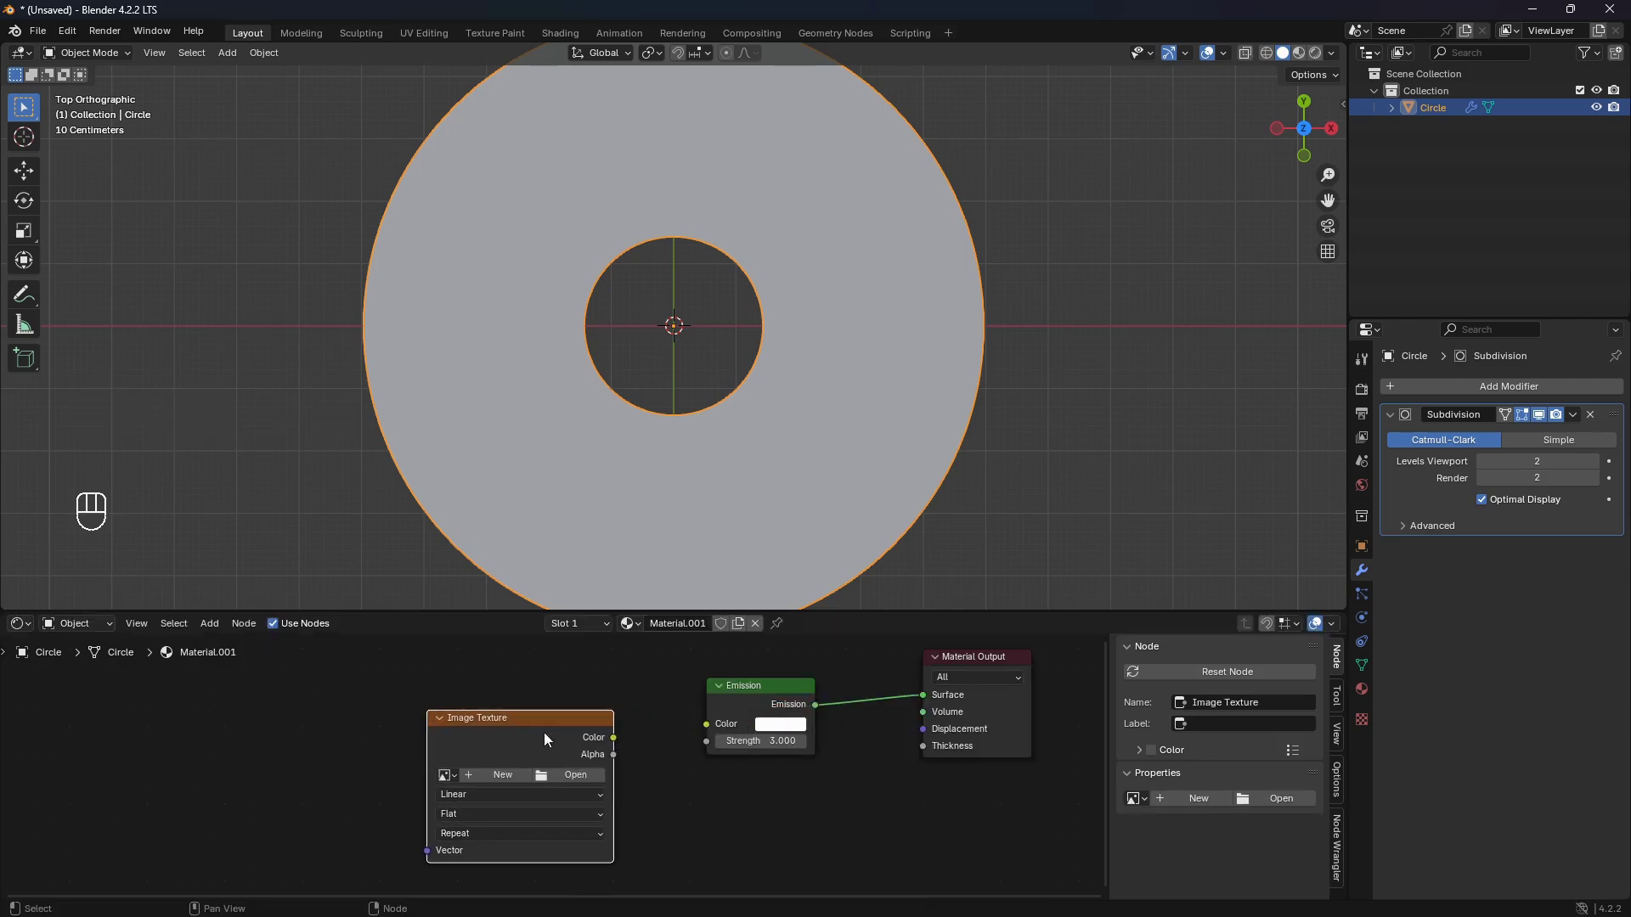
# - Load 91592-628463727.mp4 from Downloads into the Image Texture node
pyautogui.click(579, 776)
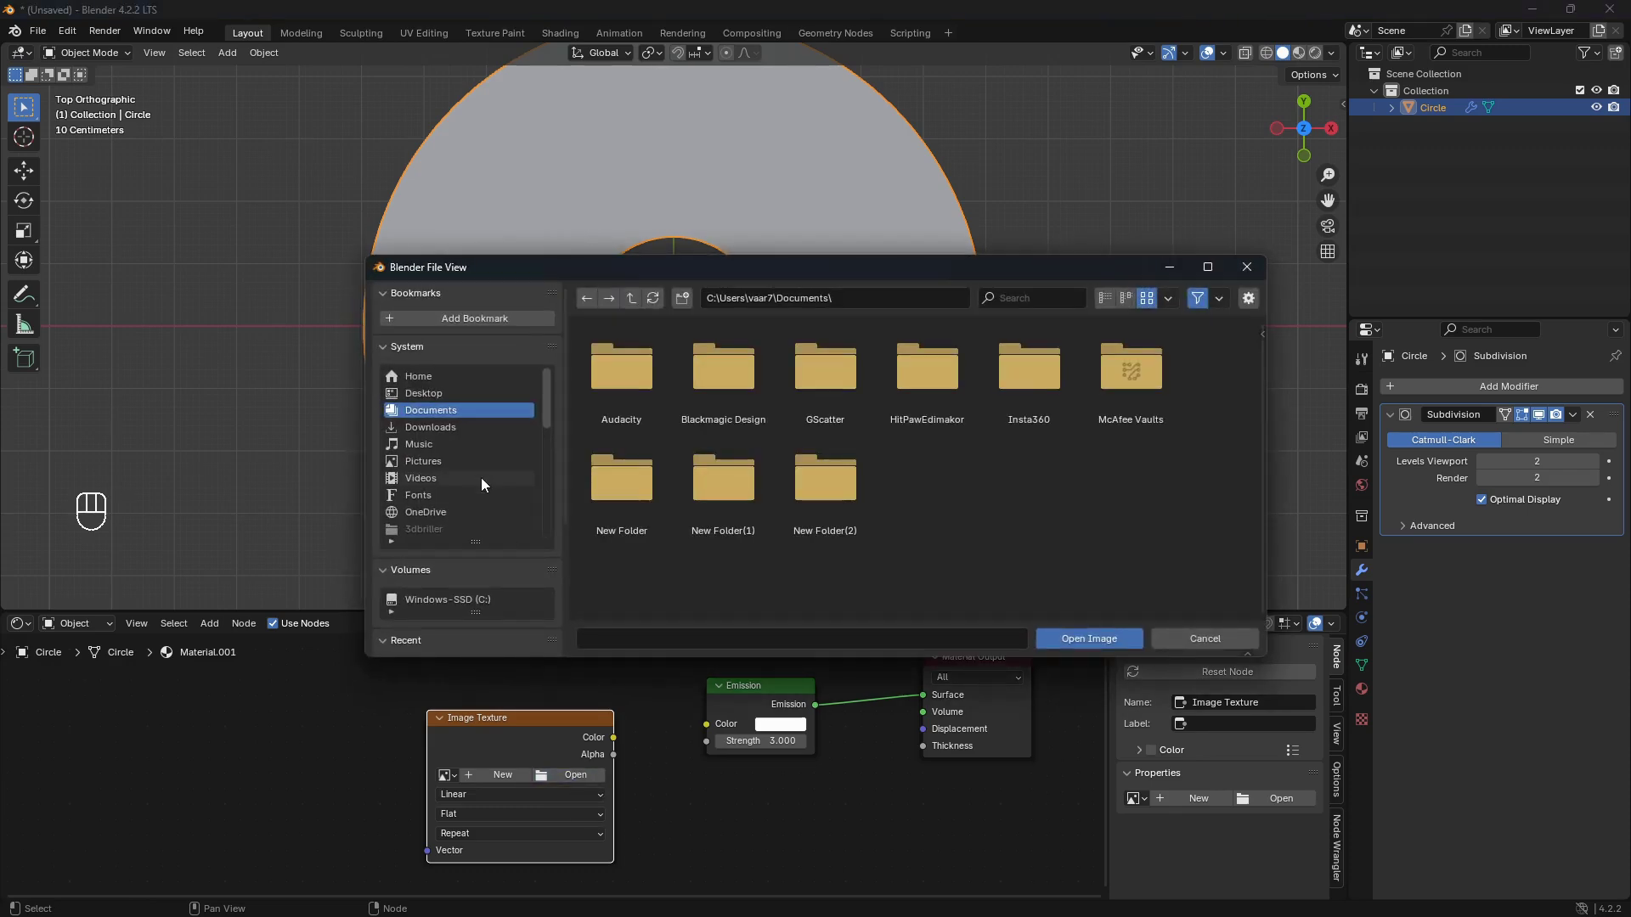
pyautogui.click(455, 429)
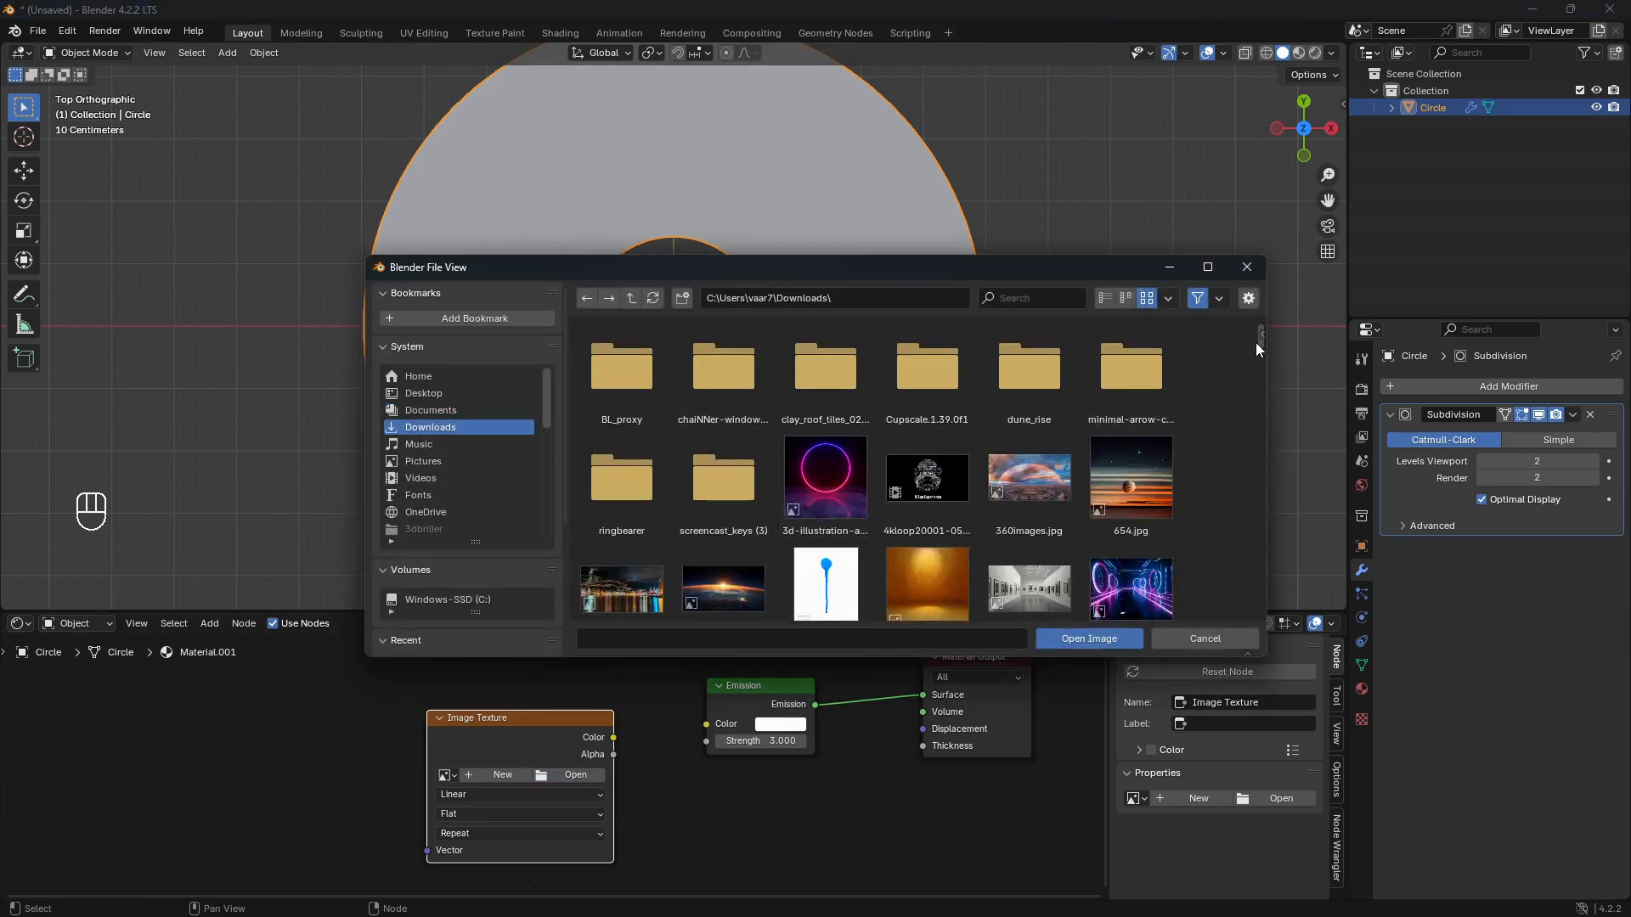
pyautogui.scroll(-8, 1262, 343)
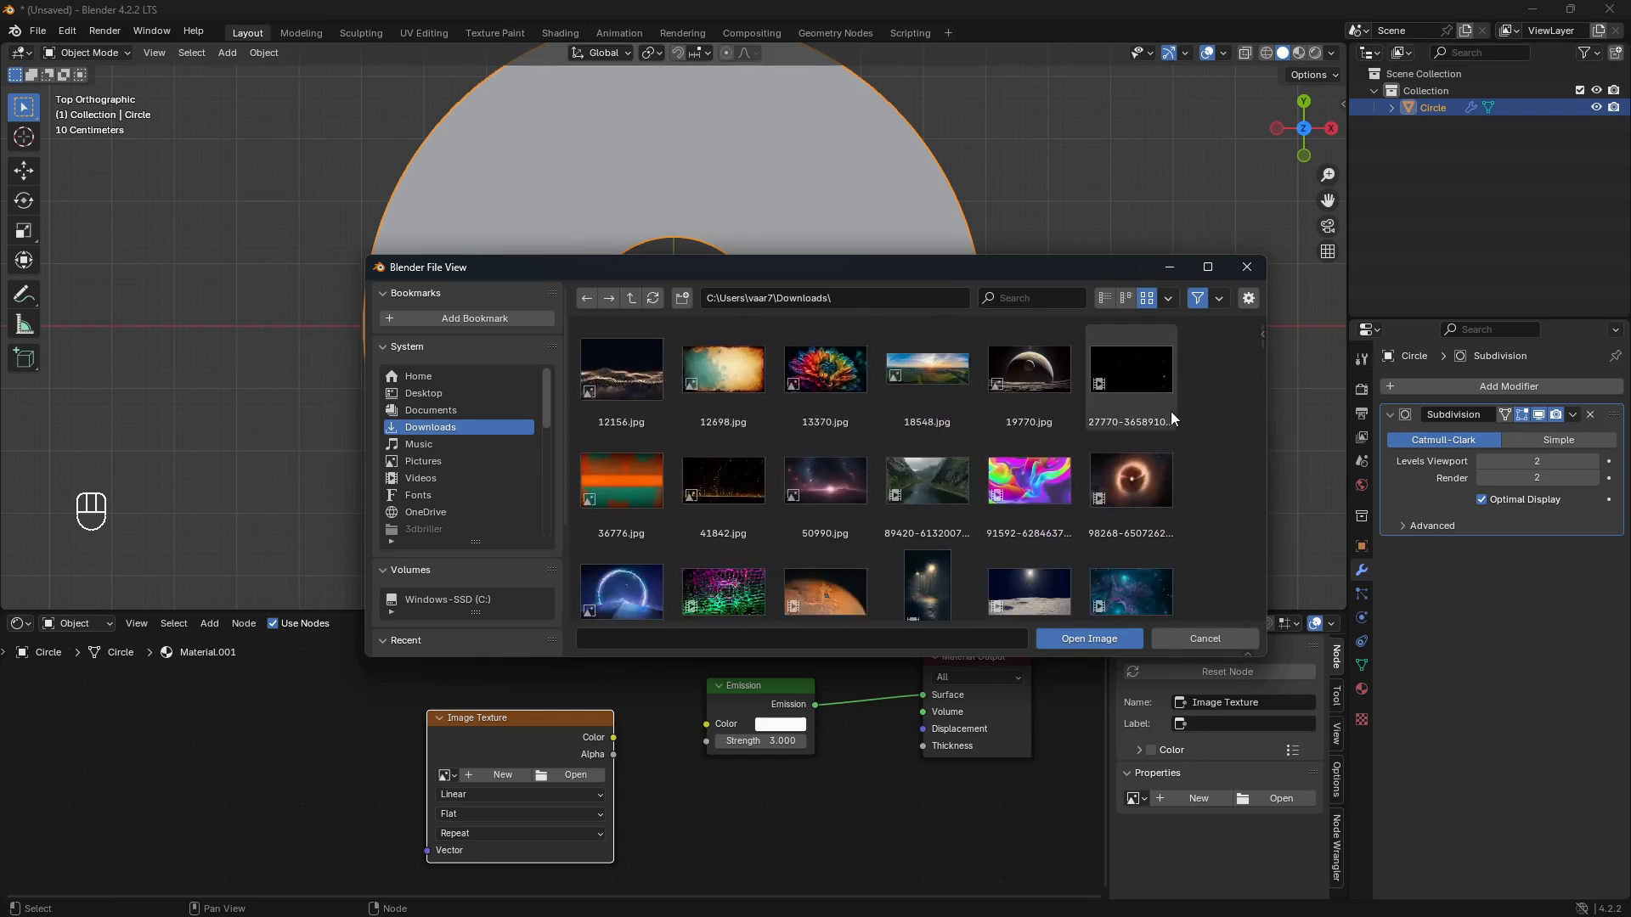
pyautogui.click(1047, 478)
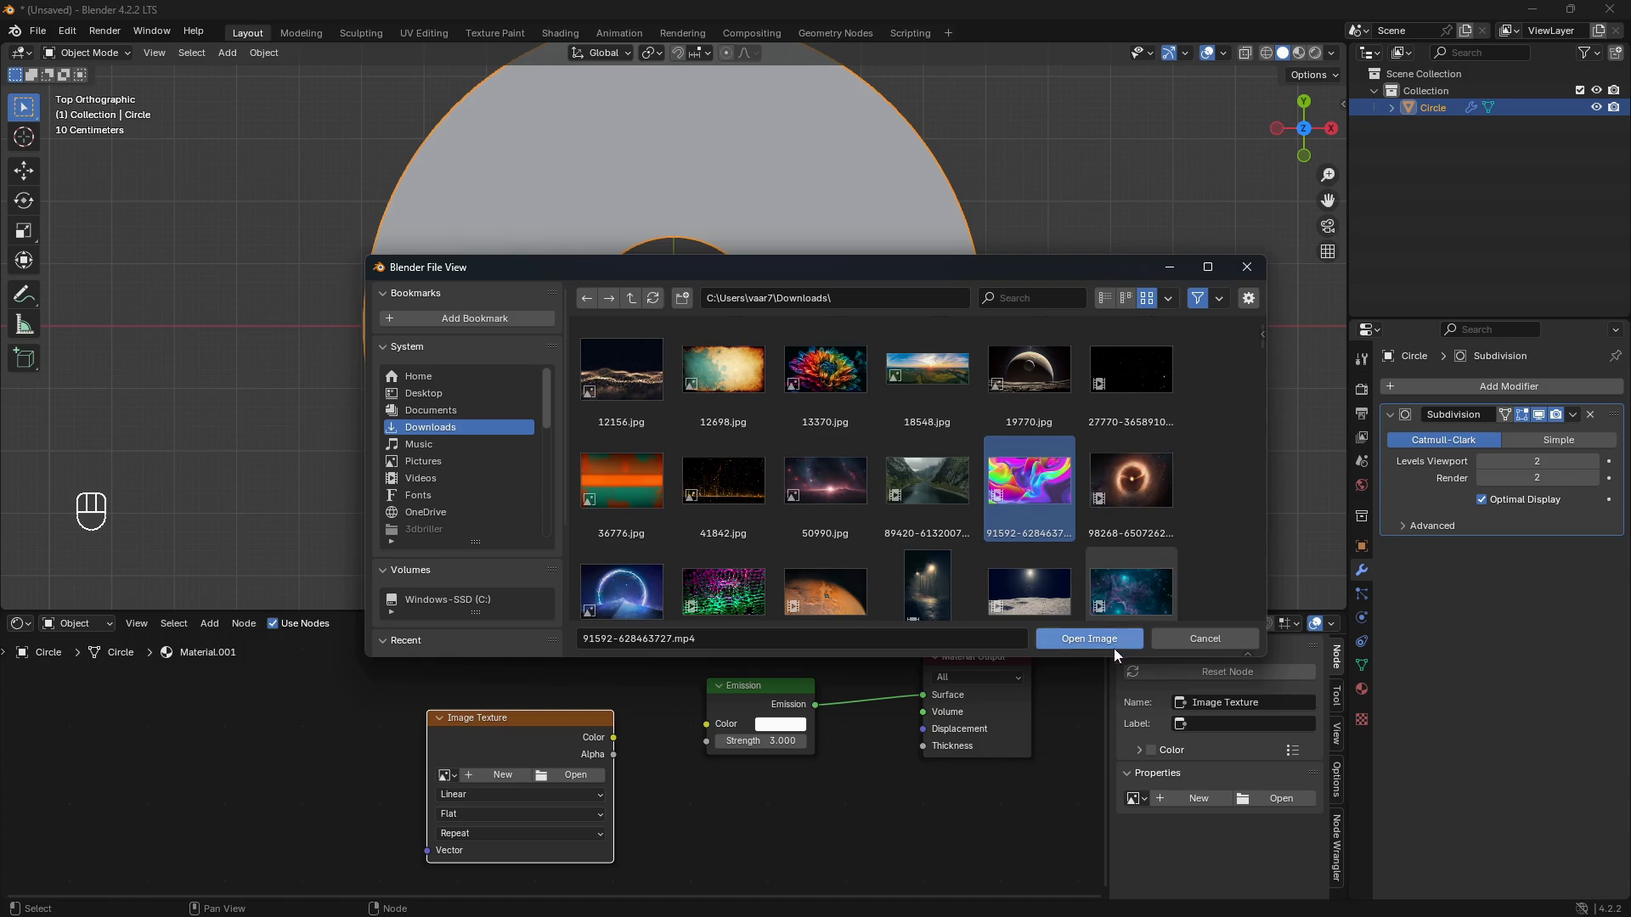
pyautogui.click(1092, 640)
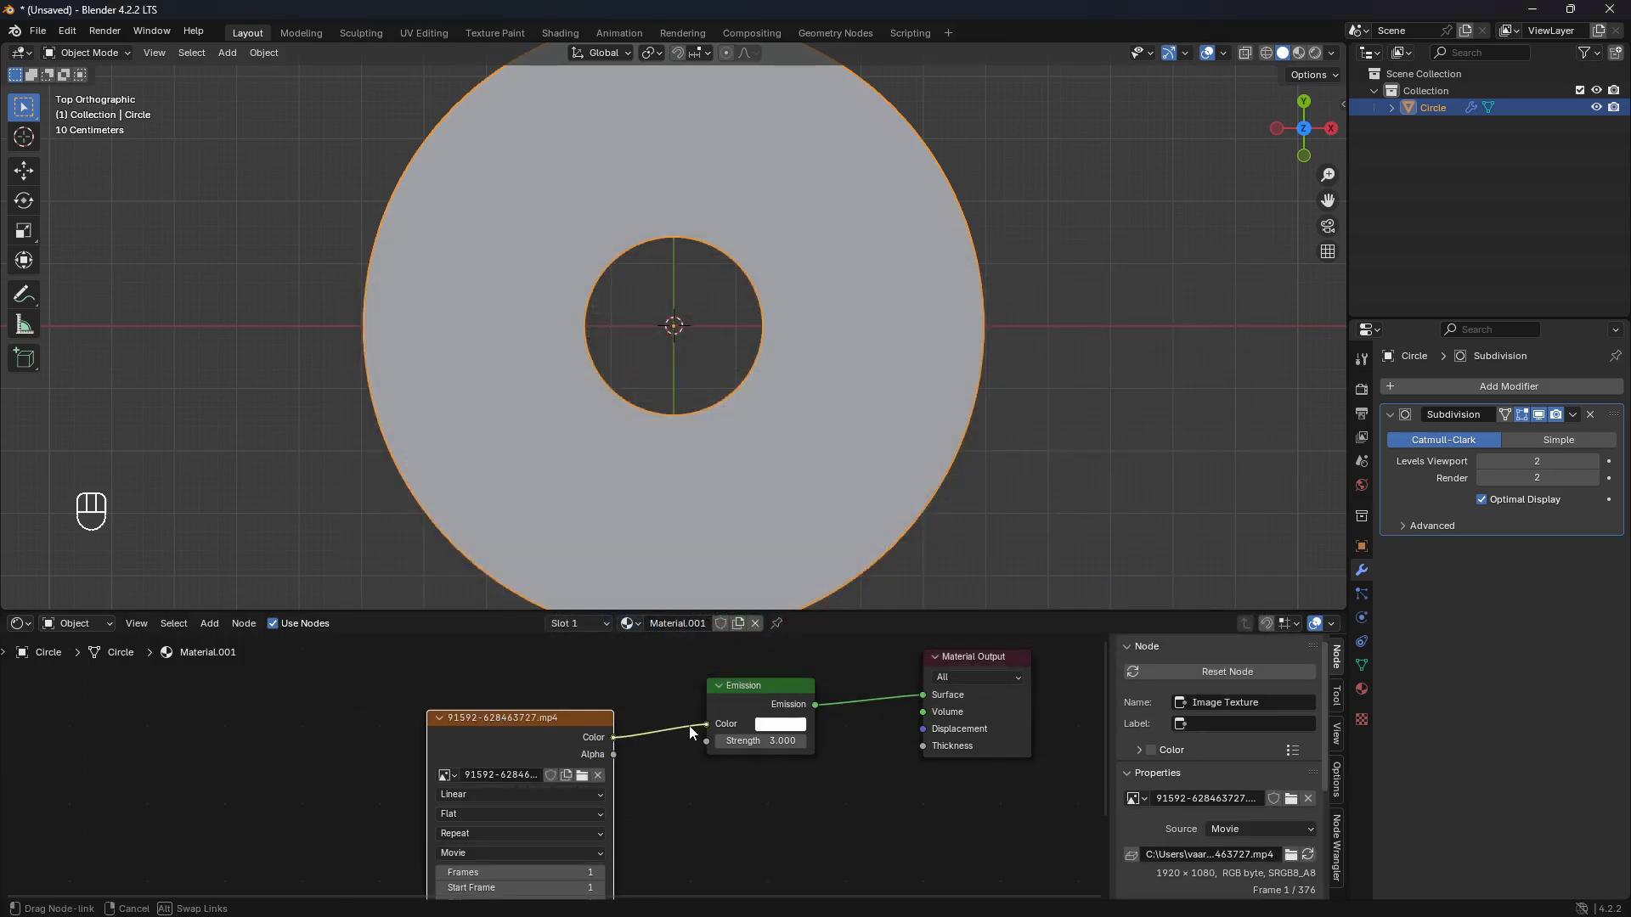
pyautogui.moveTo(558, 721); pyautogui.dragTo(520, 735)
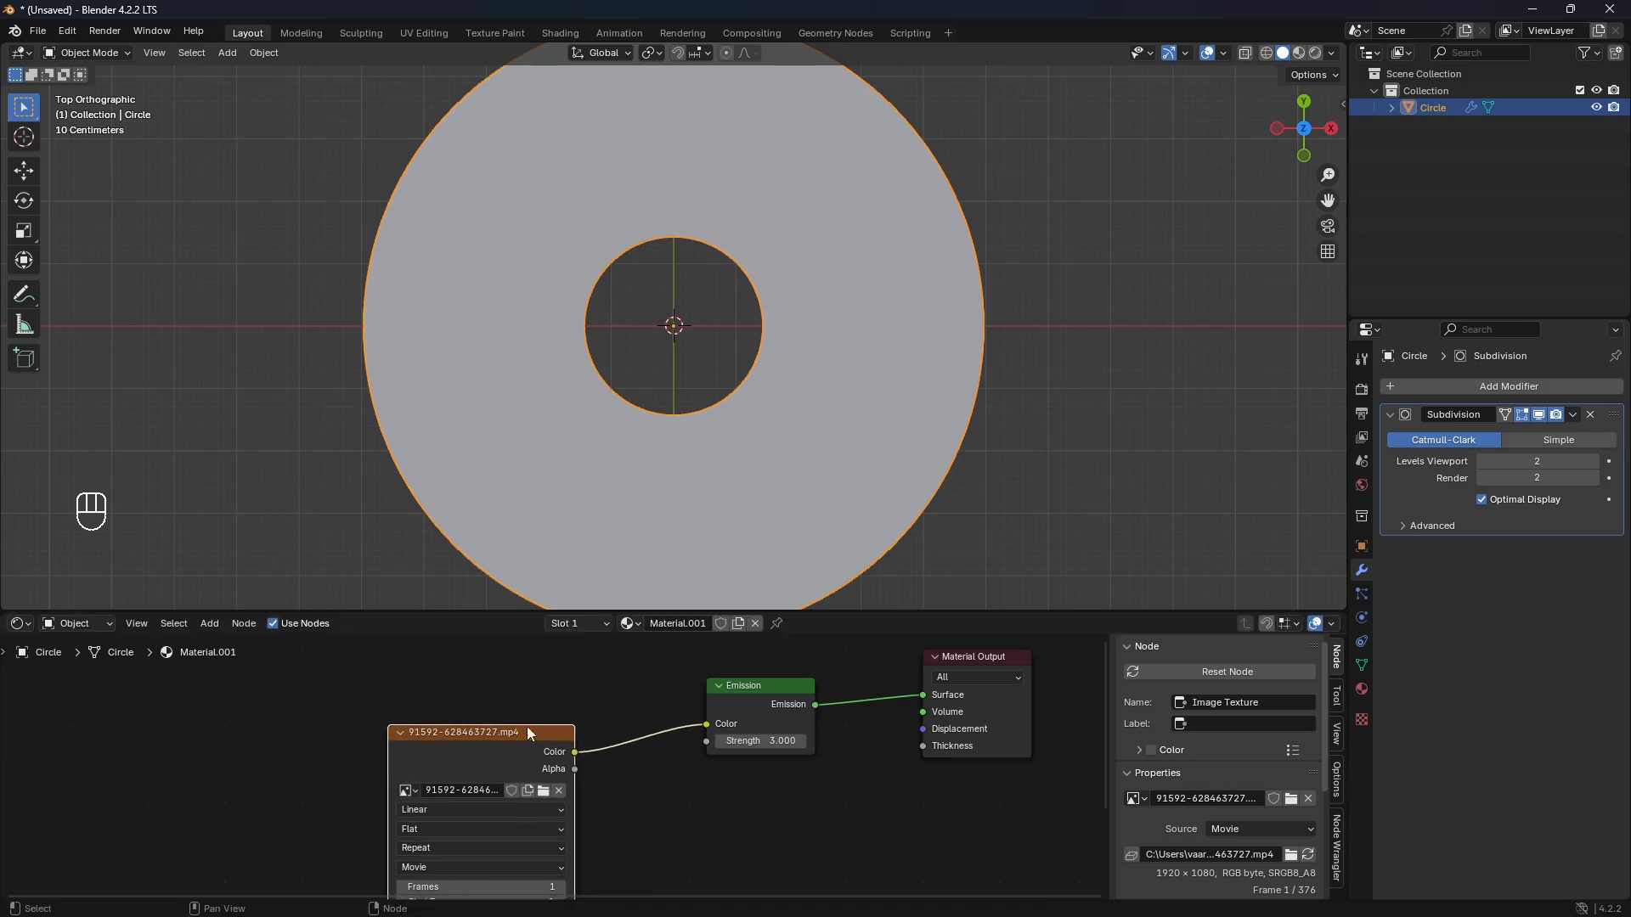
pyautogui.scroll(-1, 809, 360)
# - Add a camera aligned to the top view and raise it along Z to about 26.5 m
pyautogui.hotkey('shift', 'a')
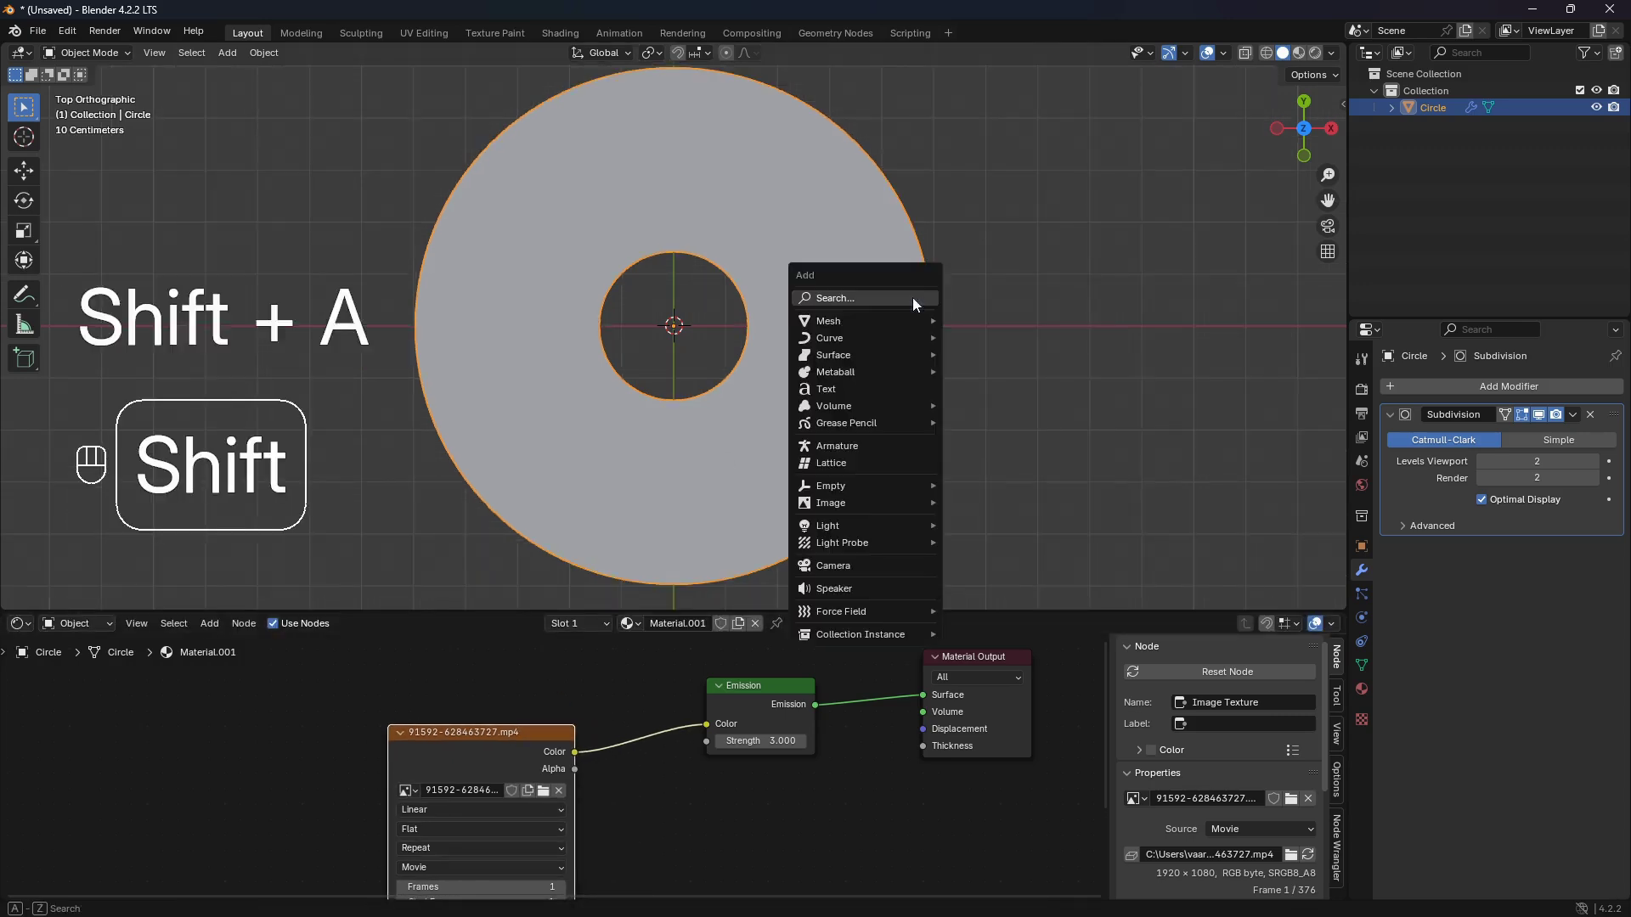
pyautogui.click(889, 564)
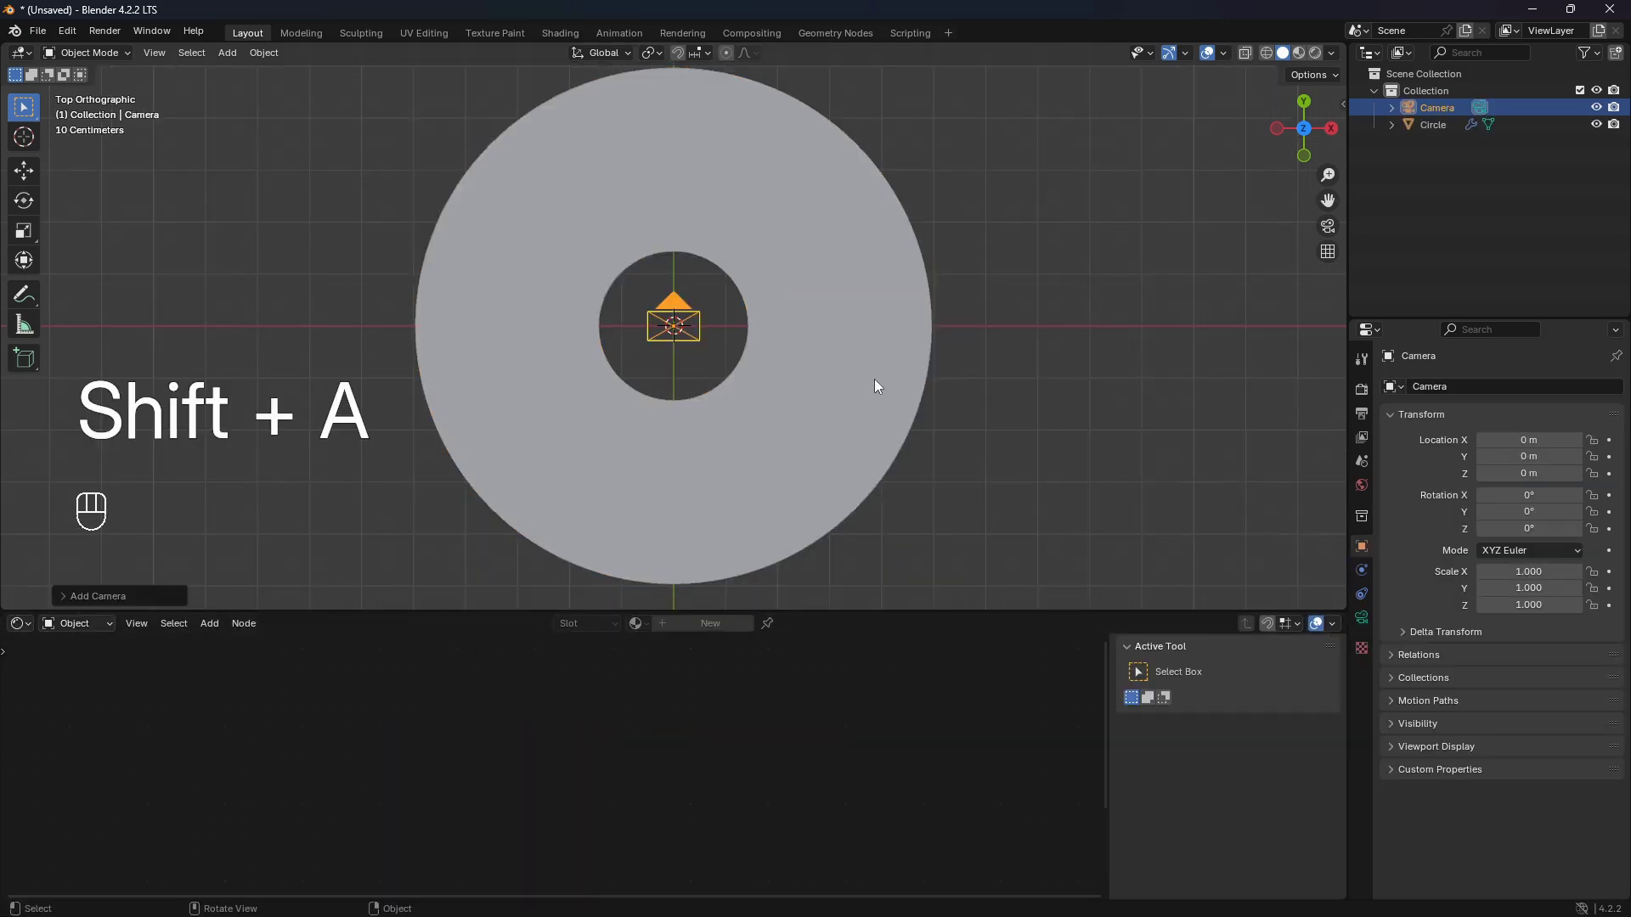
pyautogui.press('ctrl')
pyautogui.press('alt')
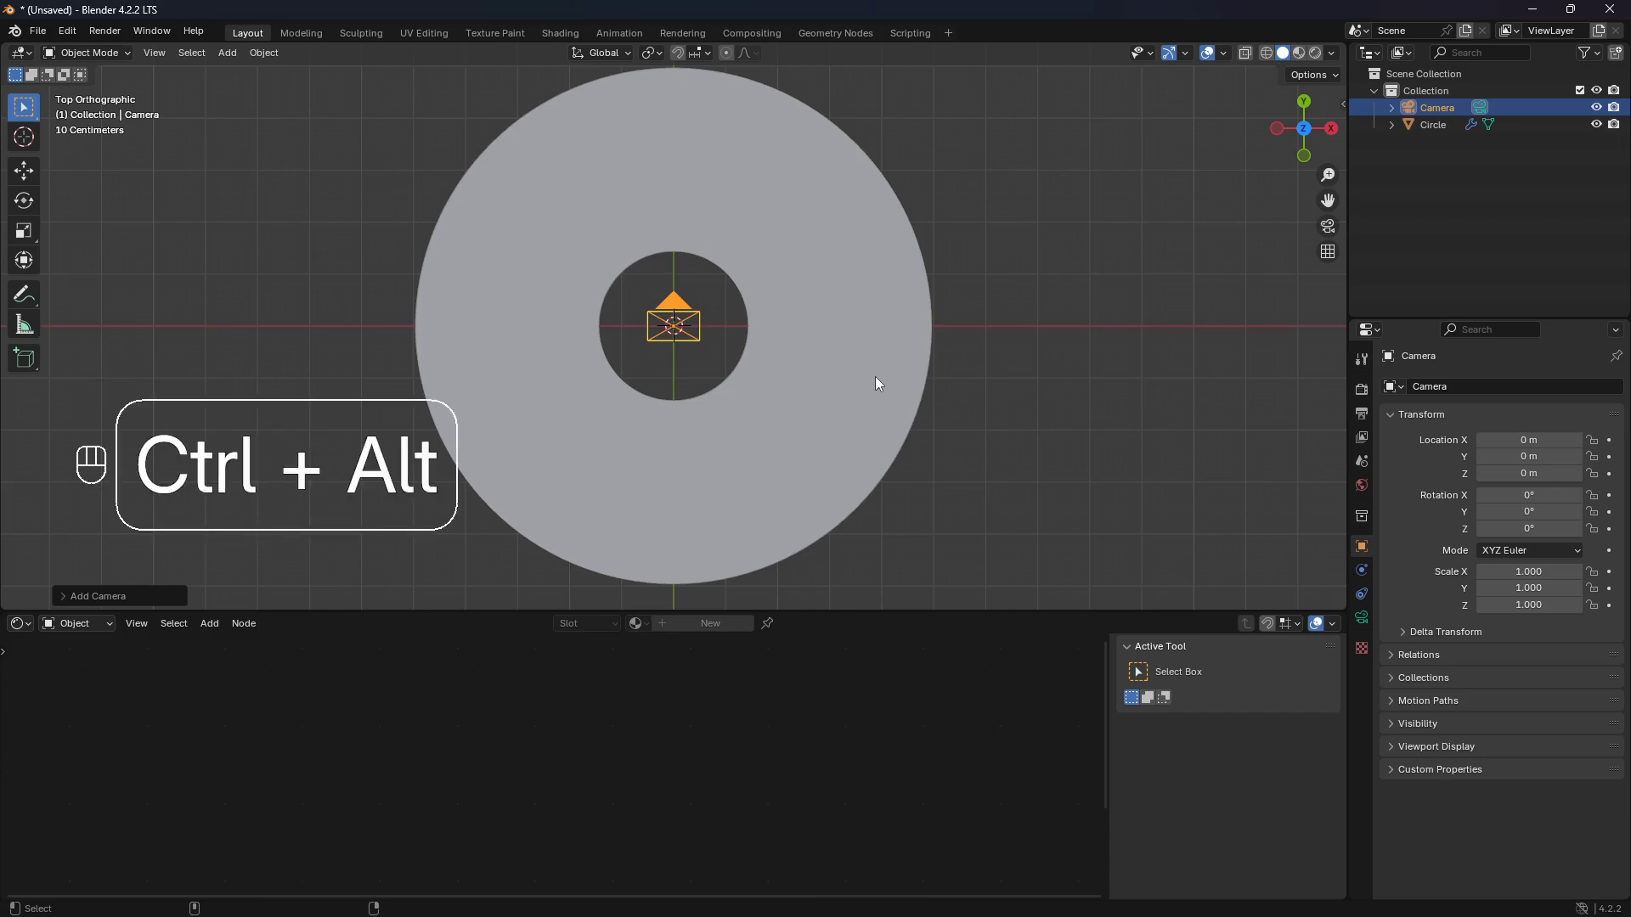
pyautogui.press('ctrl+alt+KP_0')
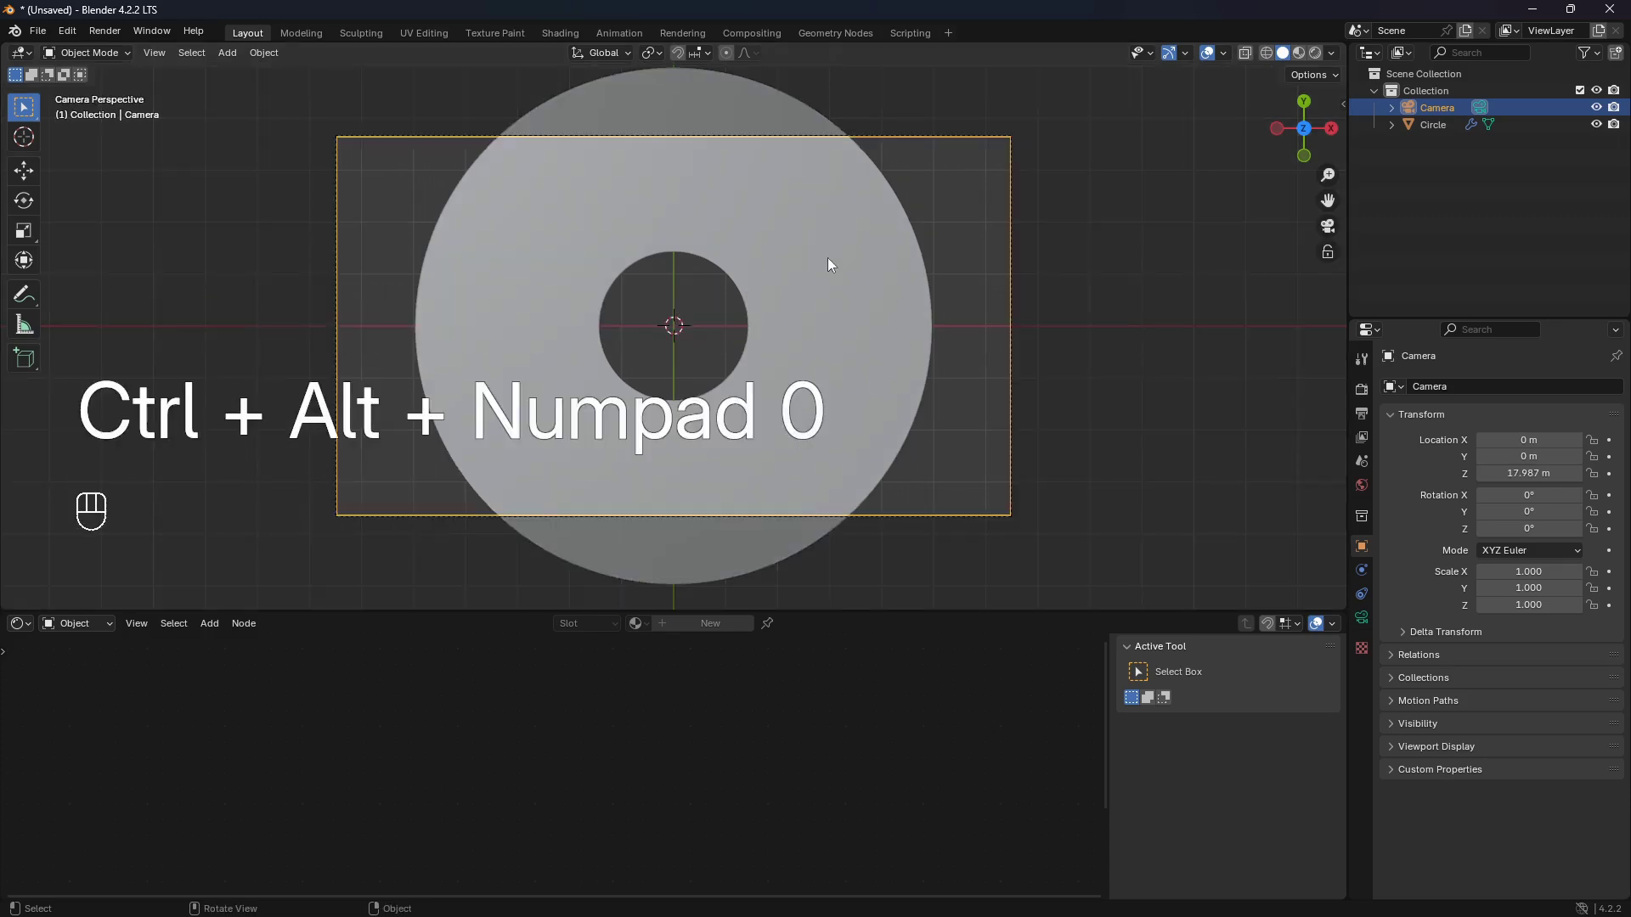
pyautogui.press('g')
pyautogui.press('z')
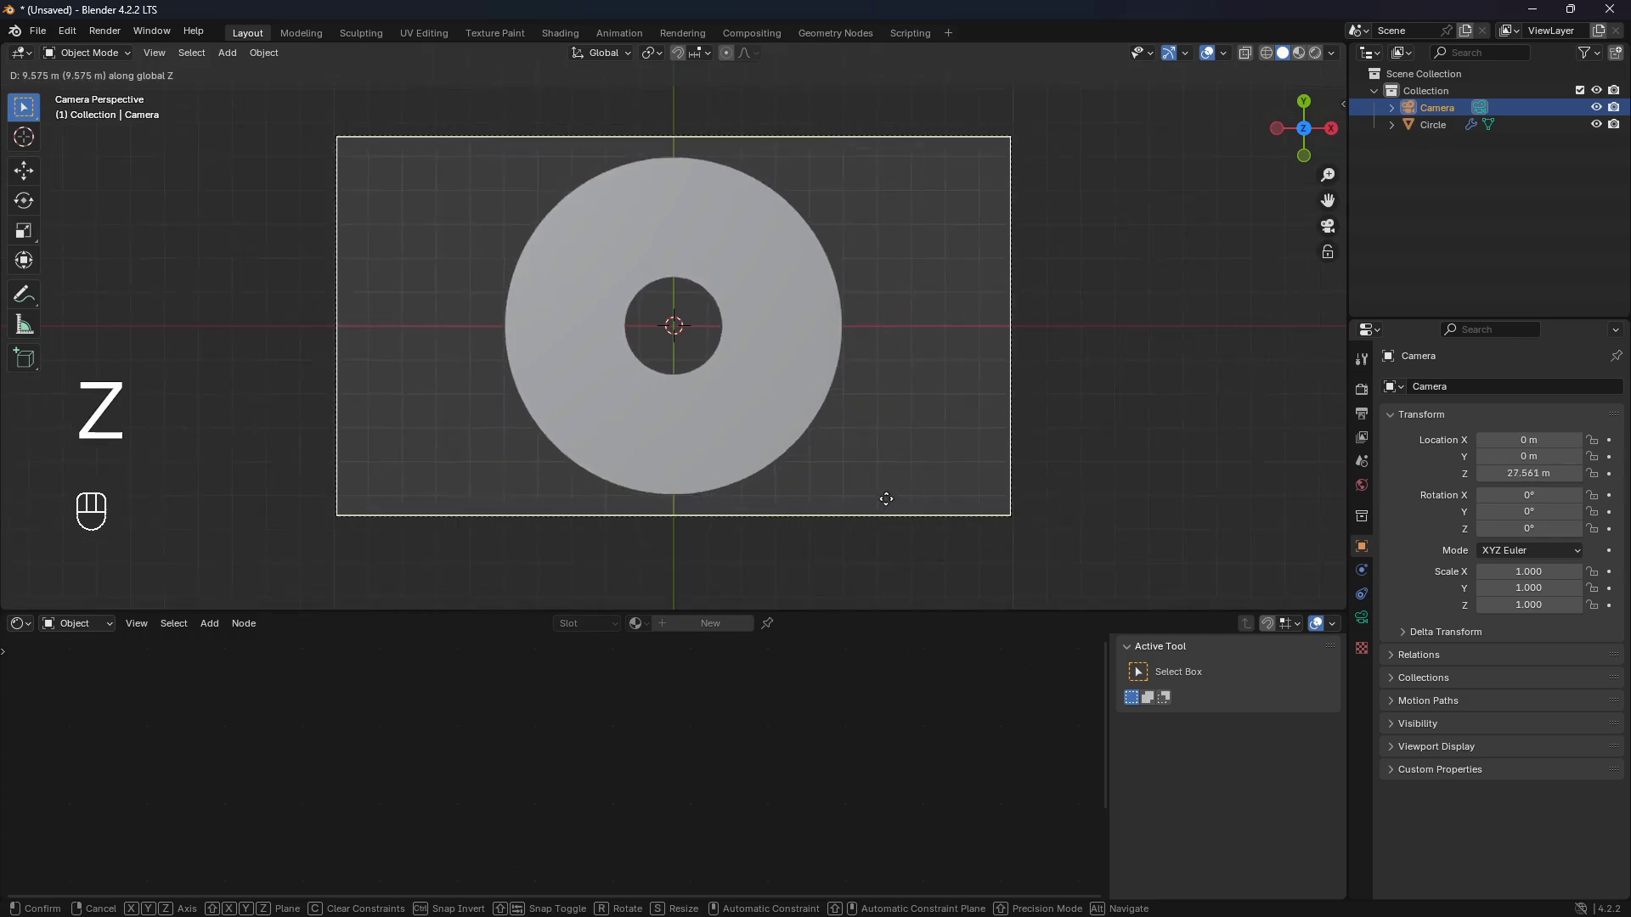
pyautogui.click(900, 491)
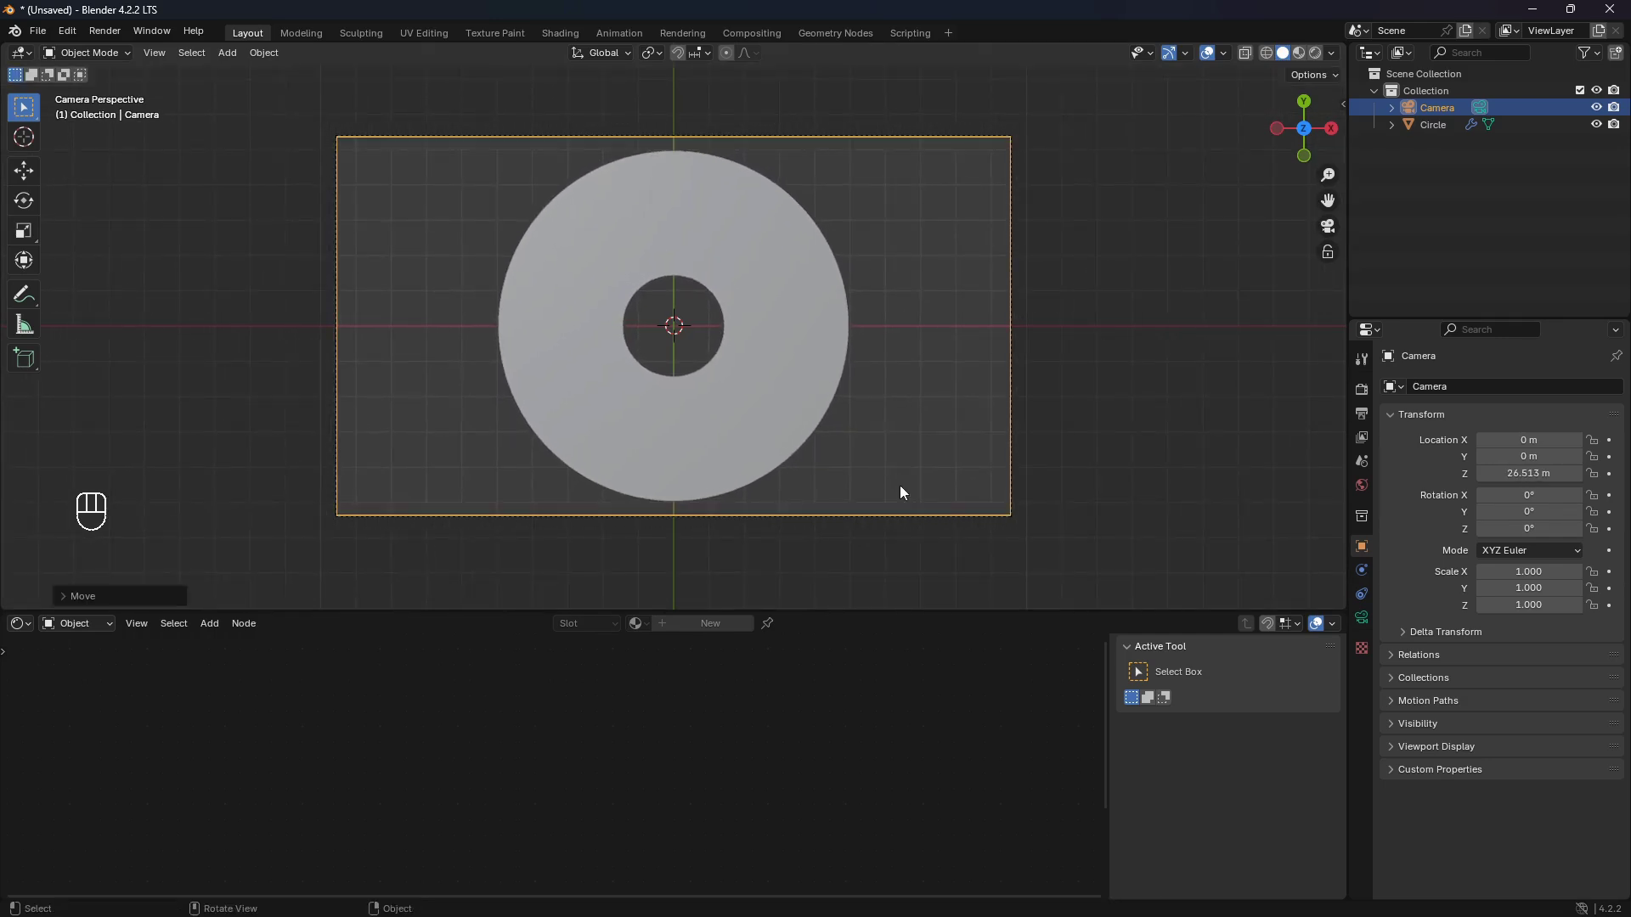
# - Switch the bottom editor to the Compositor and enable Use Nodes
pyautogui.click(813, 357)
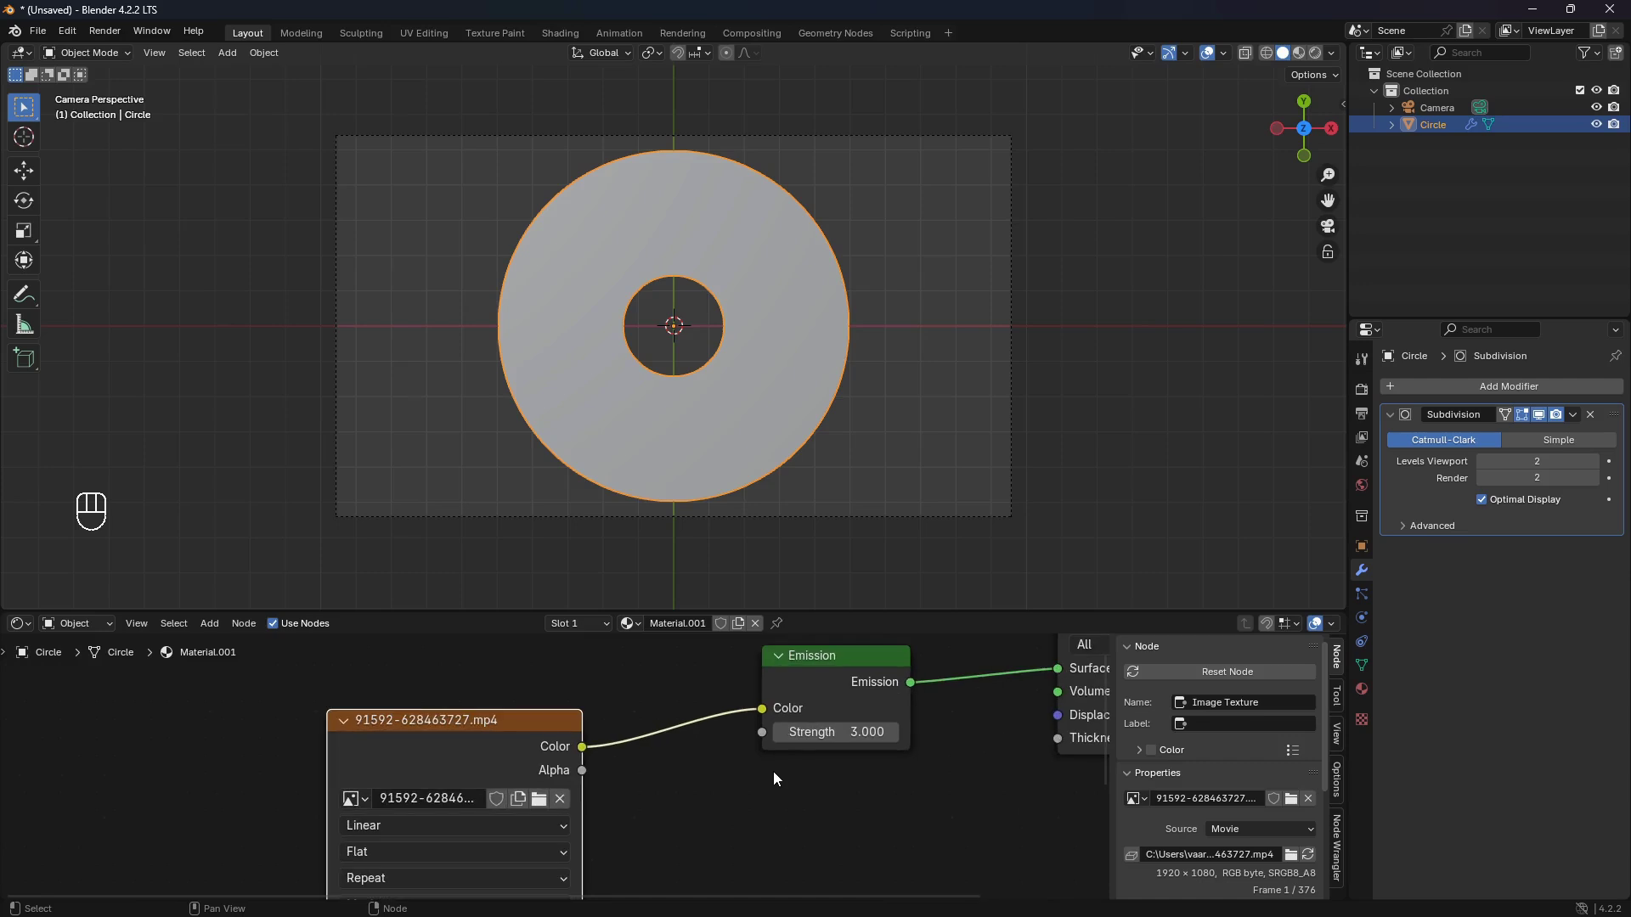
pyautogui.moveTo(793, 773); pyautogui.dragTo(765, 783, button='middle')
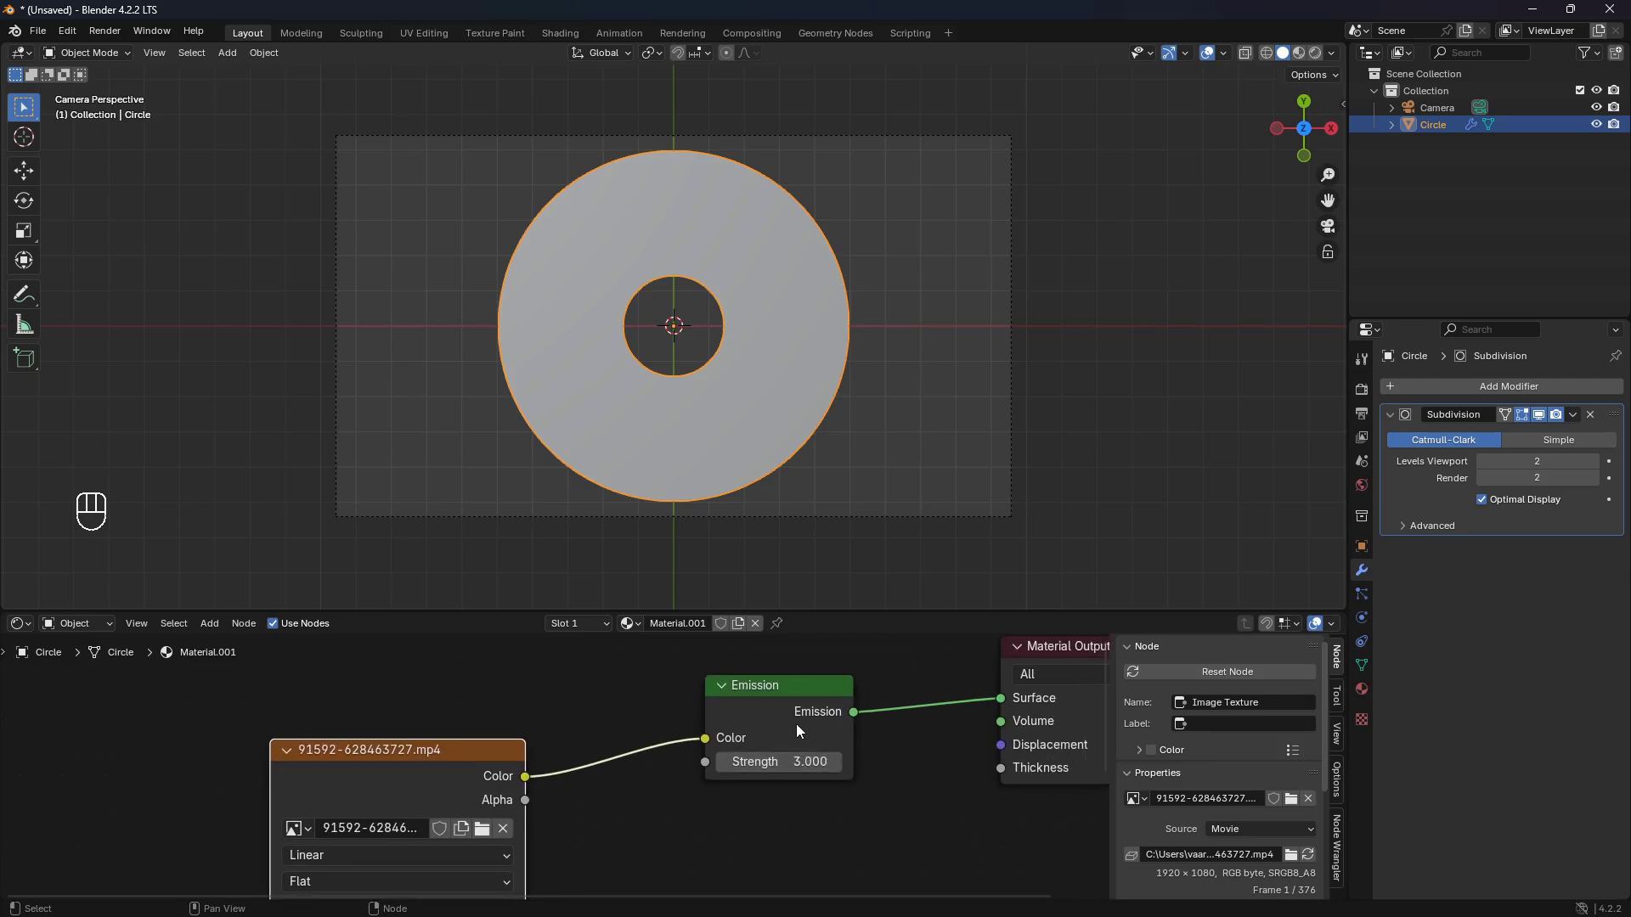
pyautogui.click(28, 626)
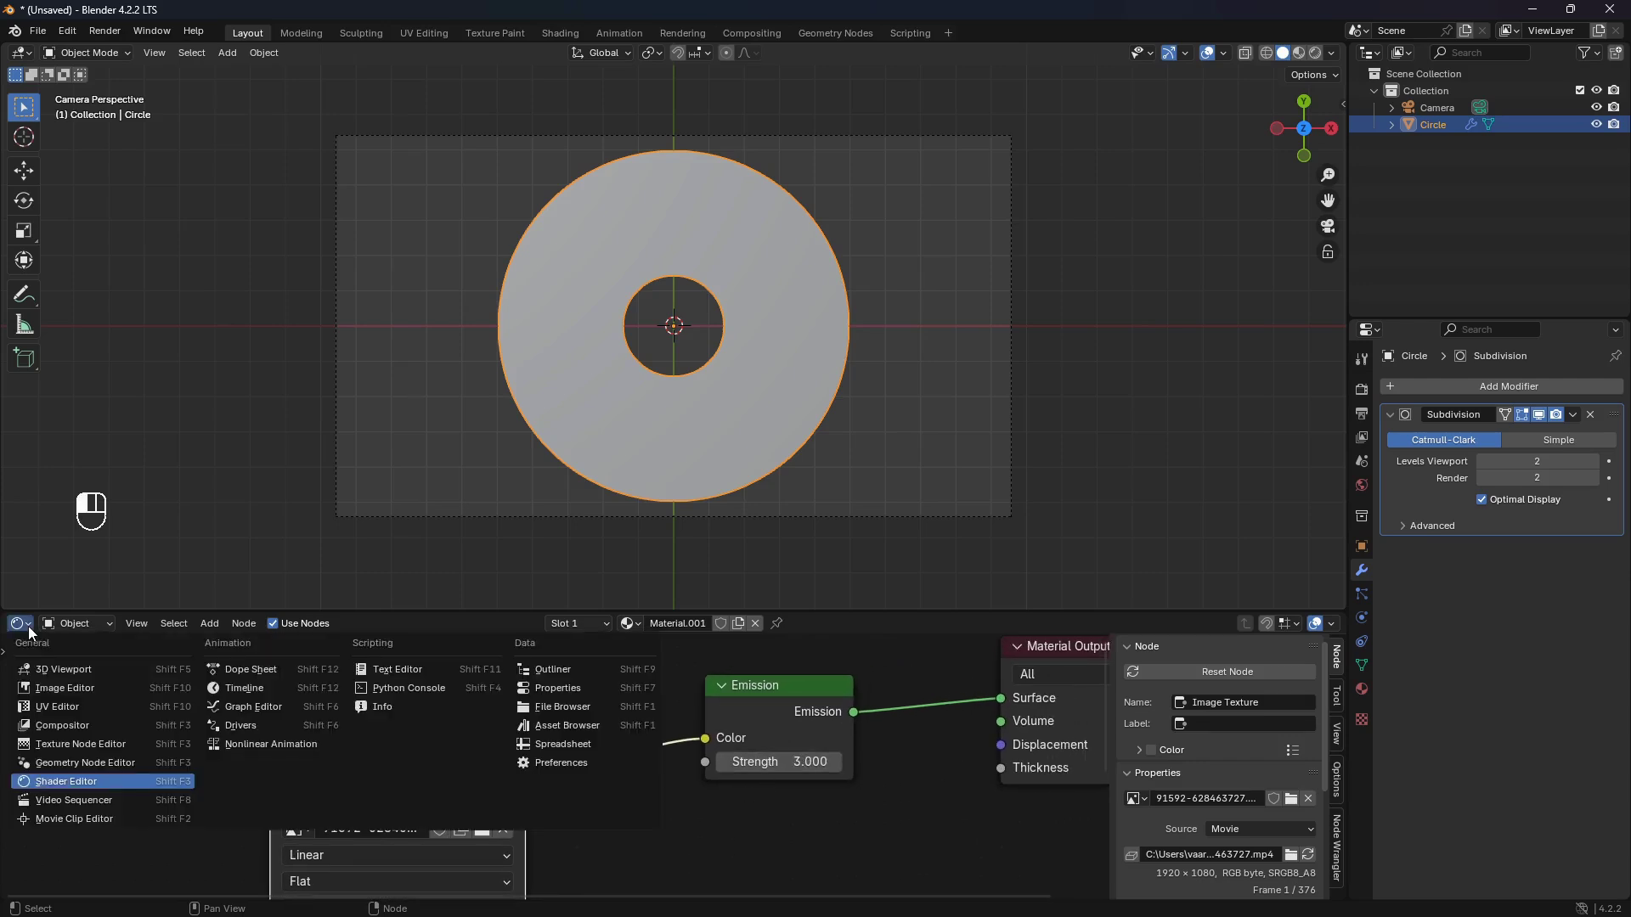
pyautogui.click(96, 727)
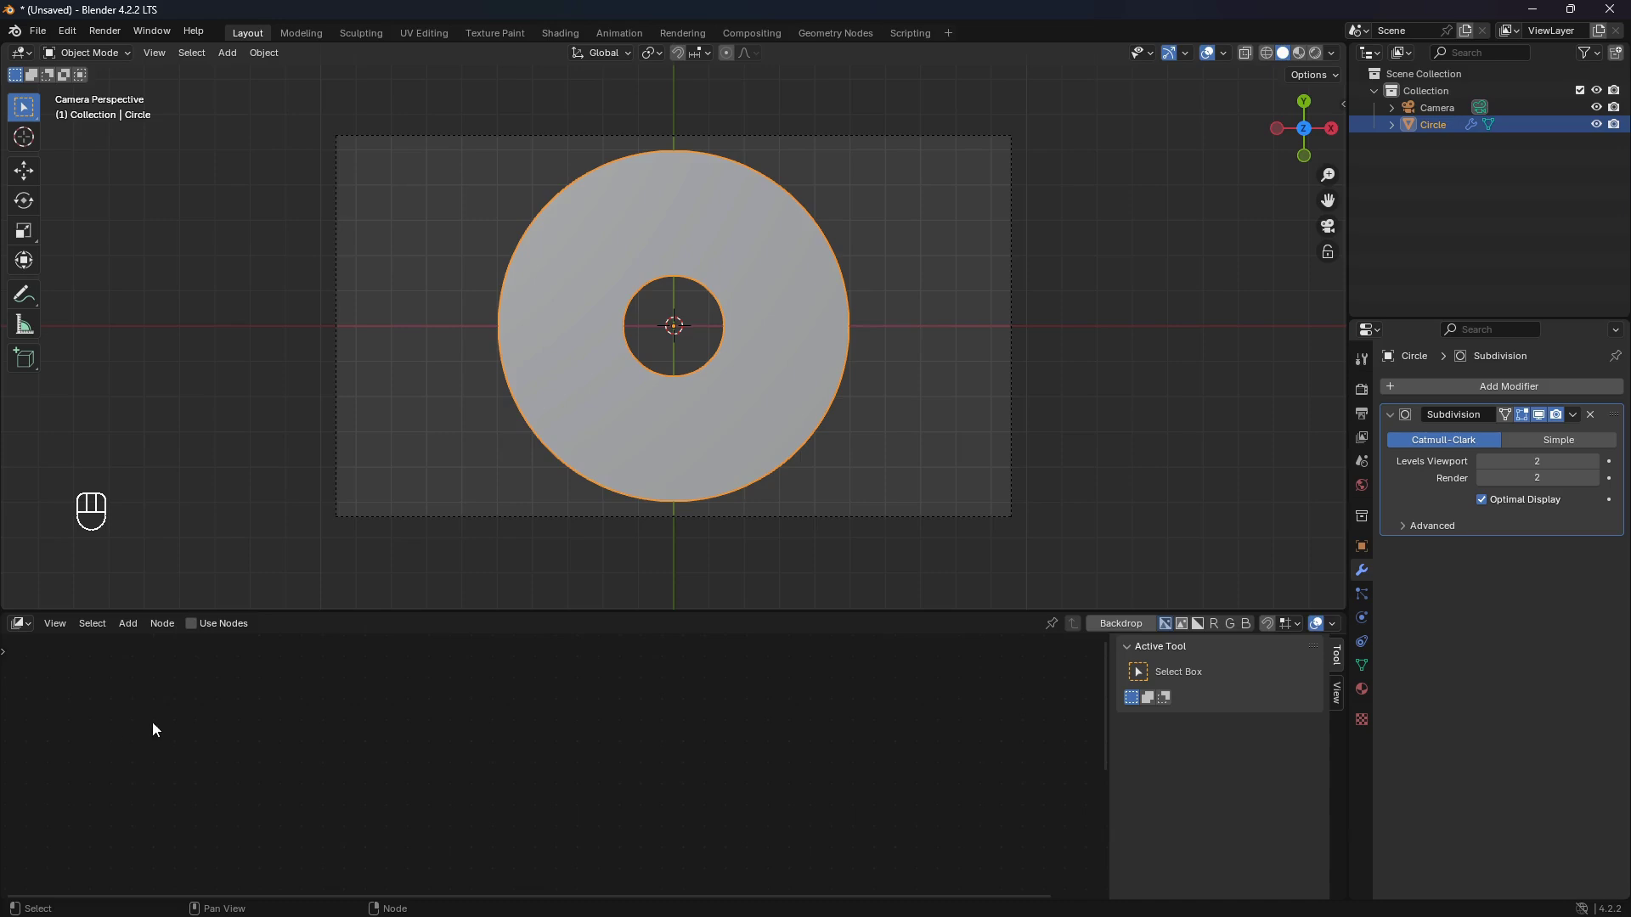
pyautogui.click(192, 624)
pyautogui.moveTo(581, 751); pyautogui.dragTo(389, 727)
# - Insert a Glare node between Render Layers and Composite
pyautogui.hotkey('shift', 'a')
pyautogui.click(635, 660)
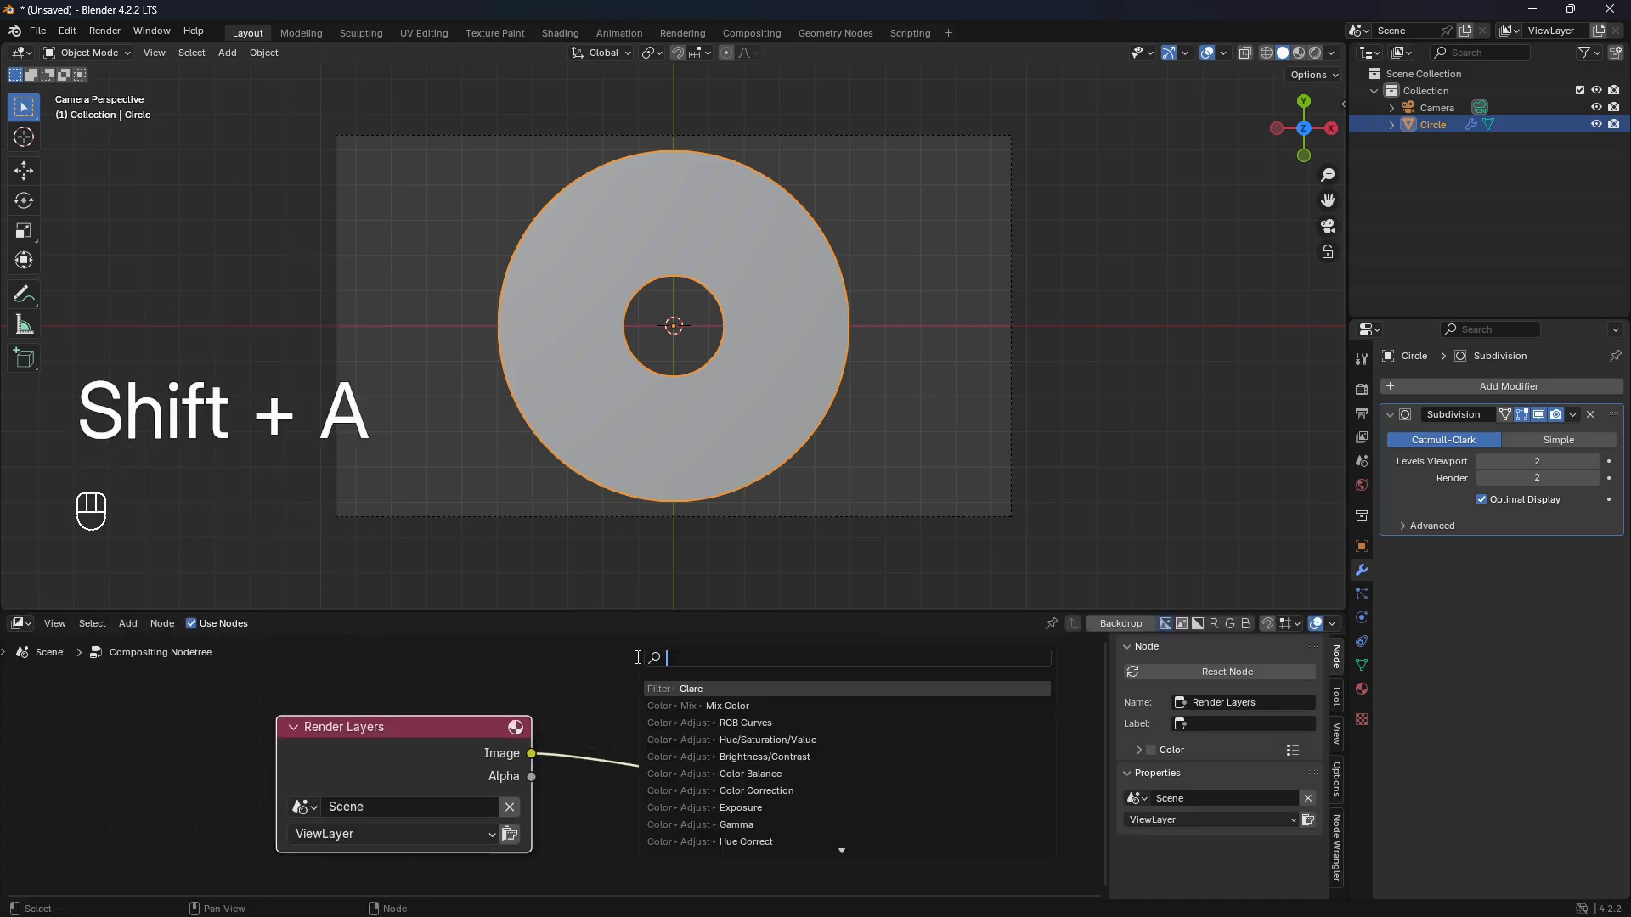
pyautogui.write('glare')
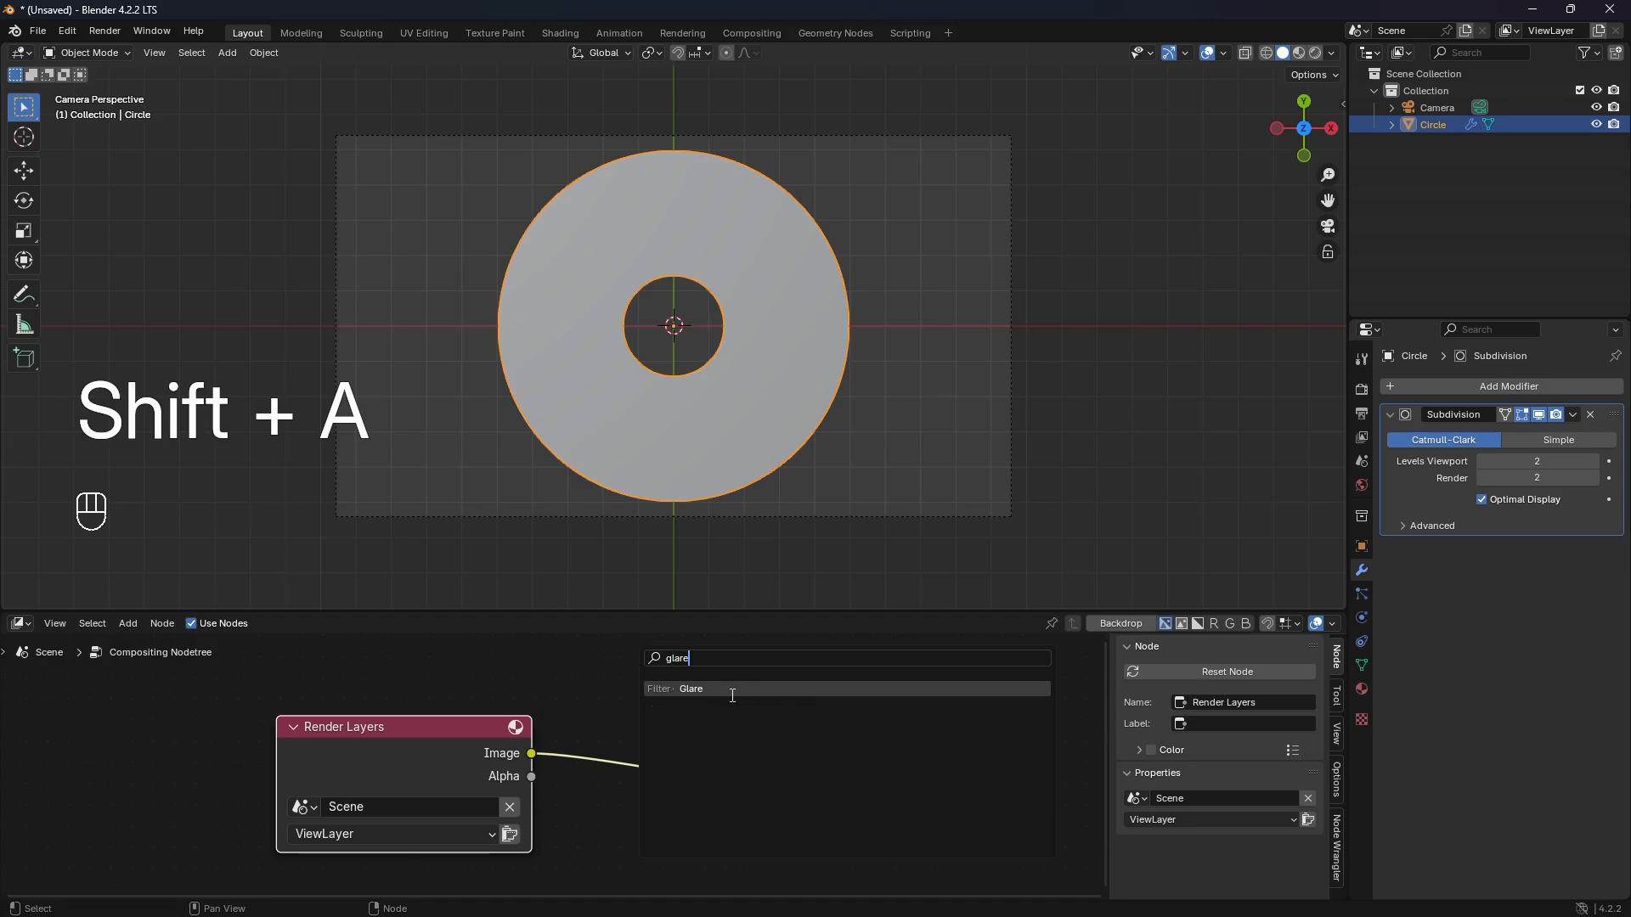
pyautogui.click(733, 695)
pyautogui.moveTo(758, 750); pyautogui.dragTo(654, 768, button='middle')
pyautogui.scroll(2, 710, 765)
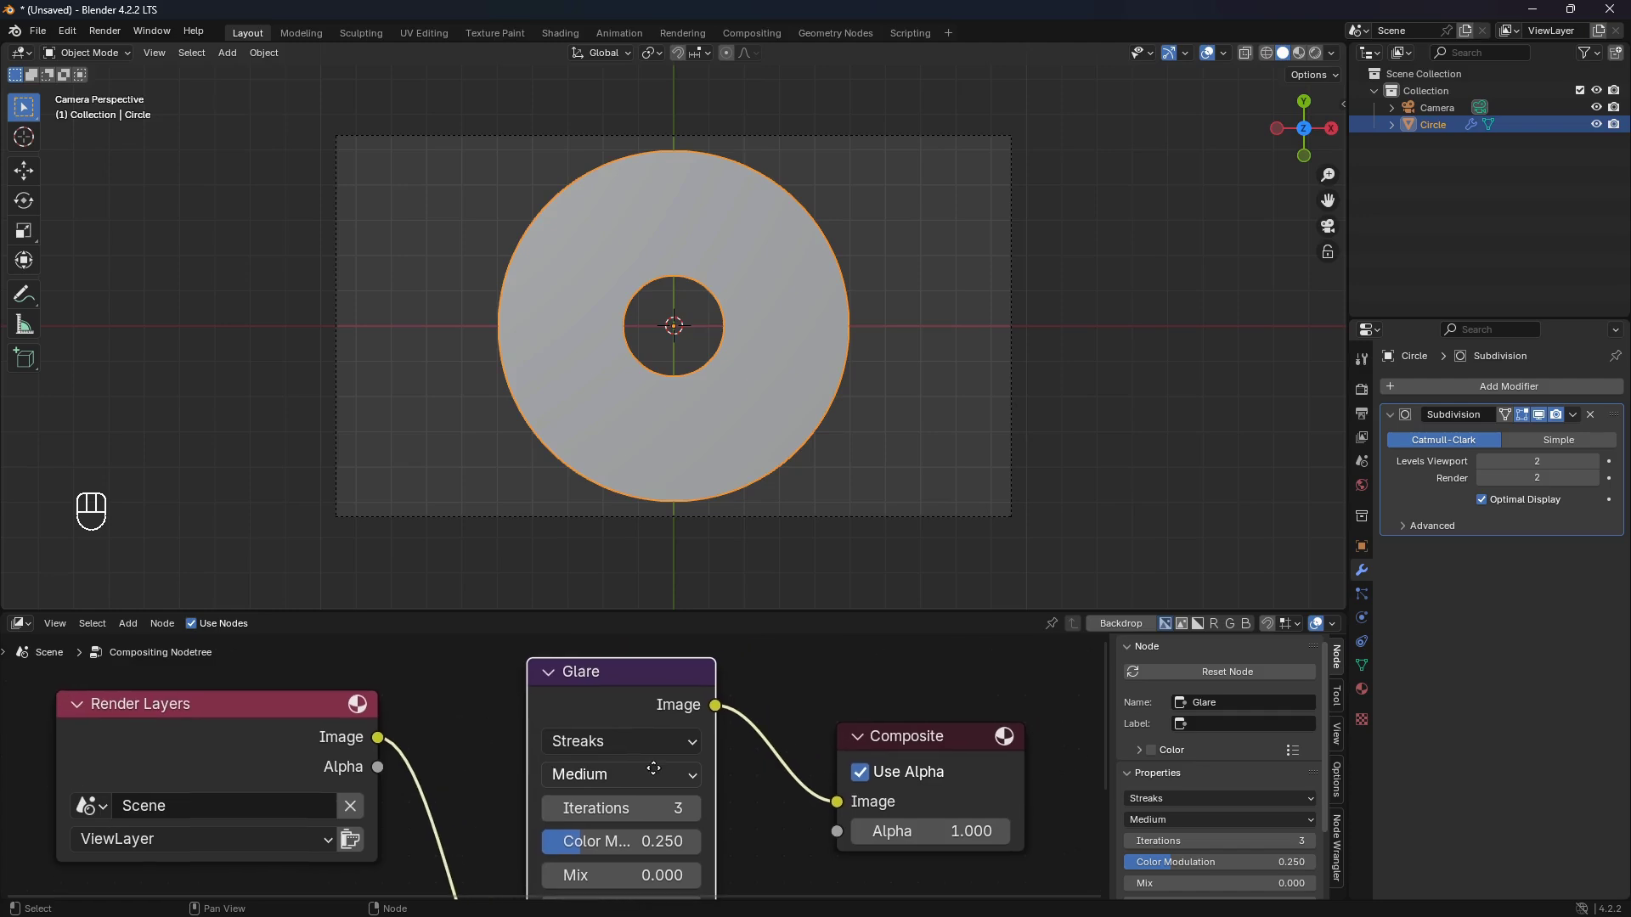
pyautogui.scroll(2, 665, 777)
# - Set the Glare node to Ghosts type with High quality
pyautogui.click(716, 742)
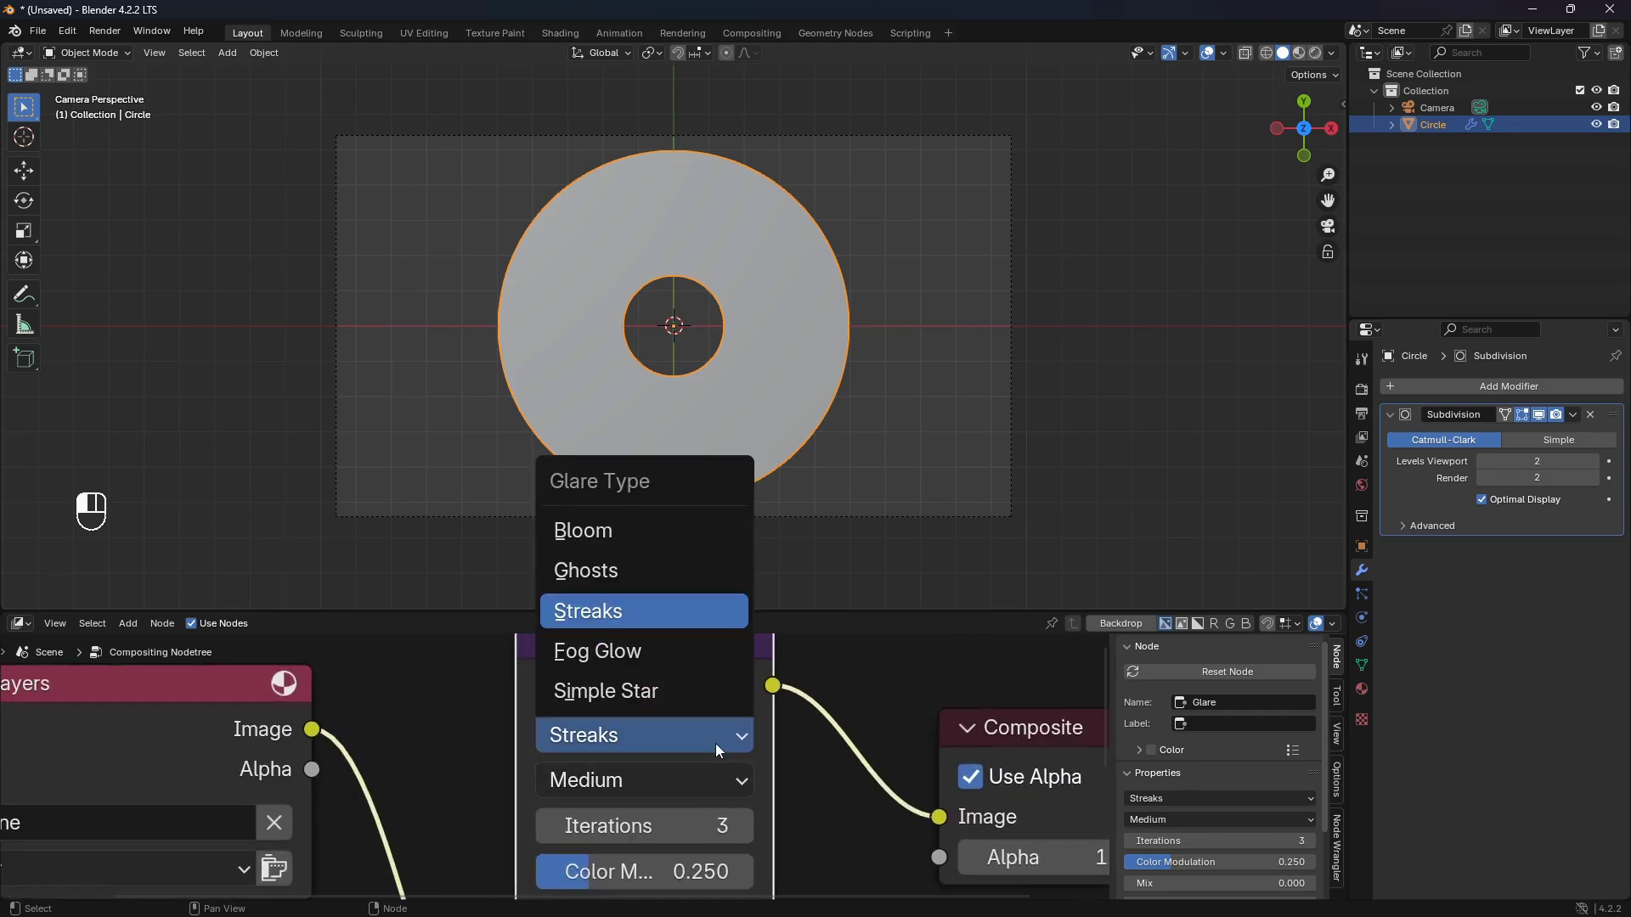
pyautogui.click(659, 569)
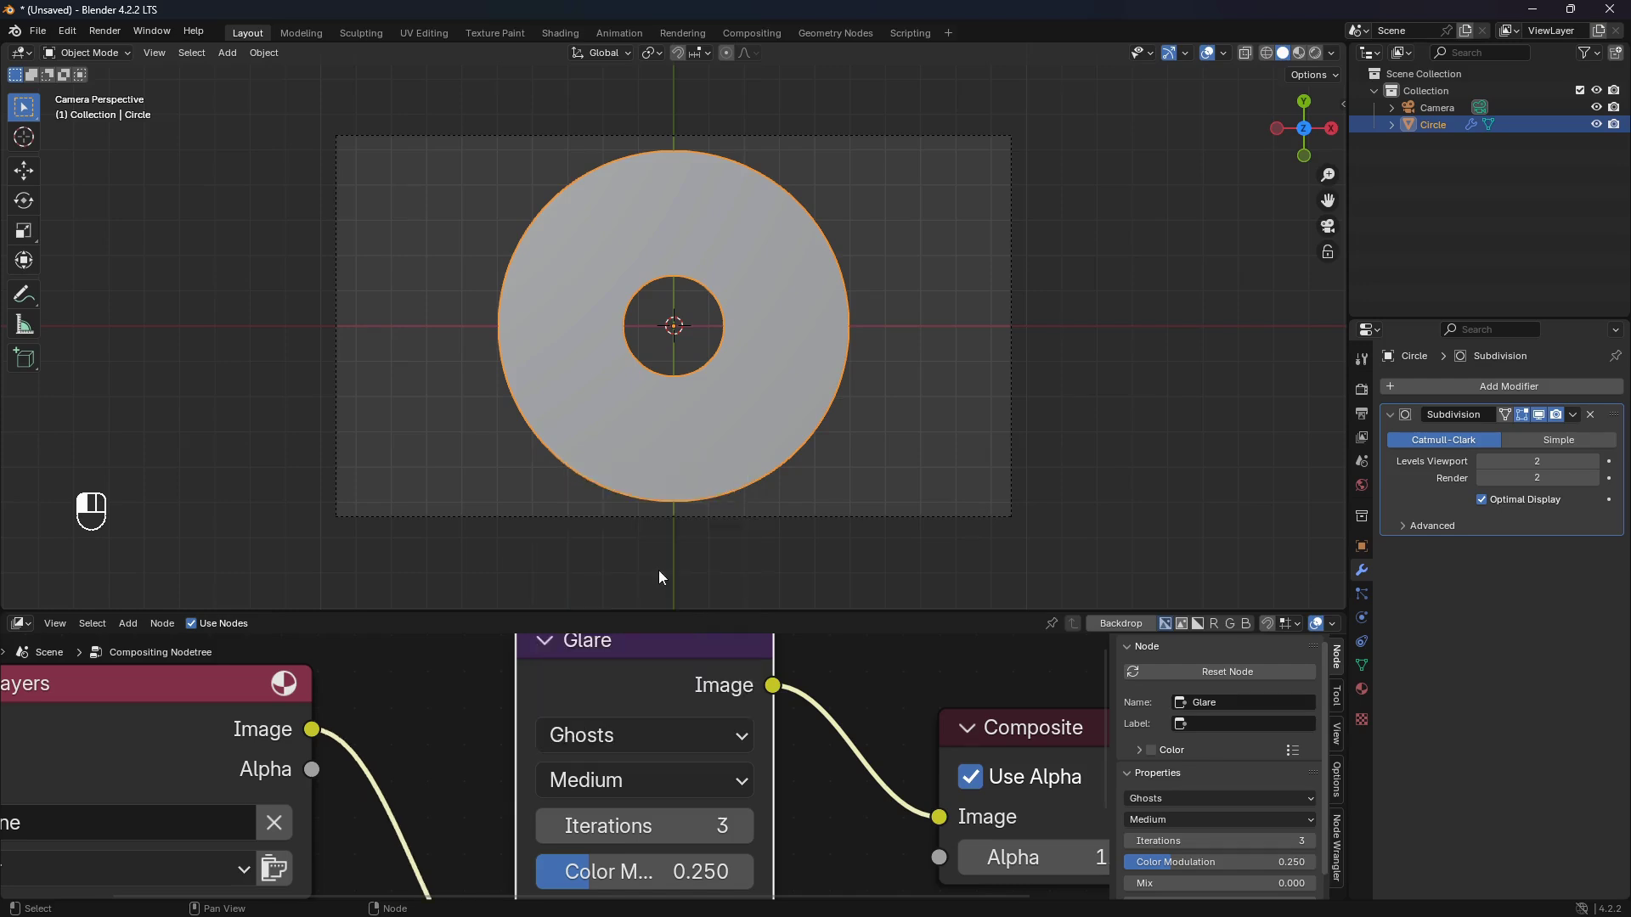
pyautogui.click(742, 780)
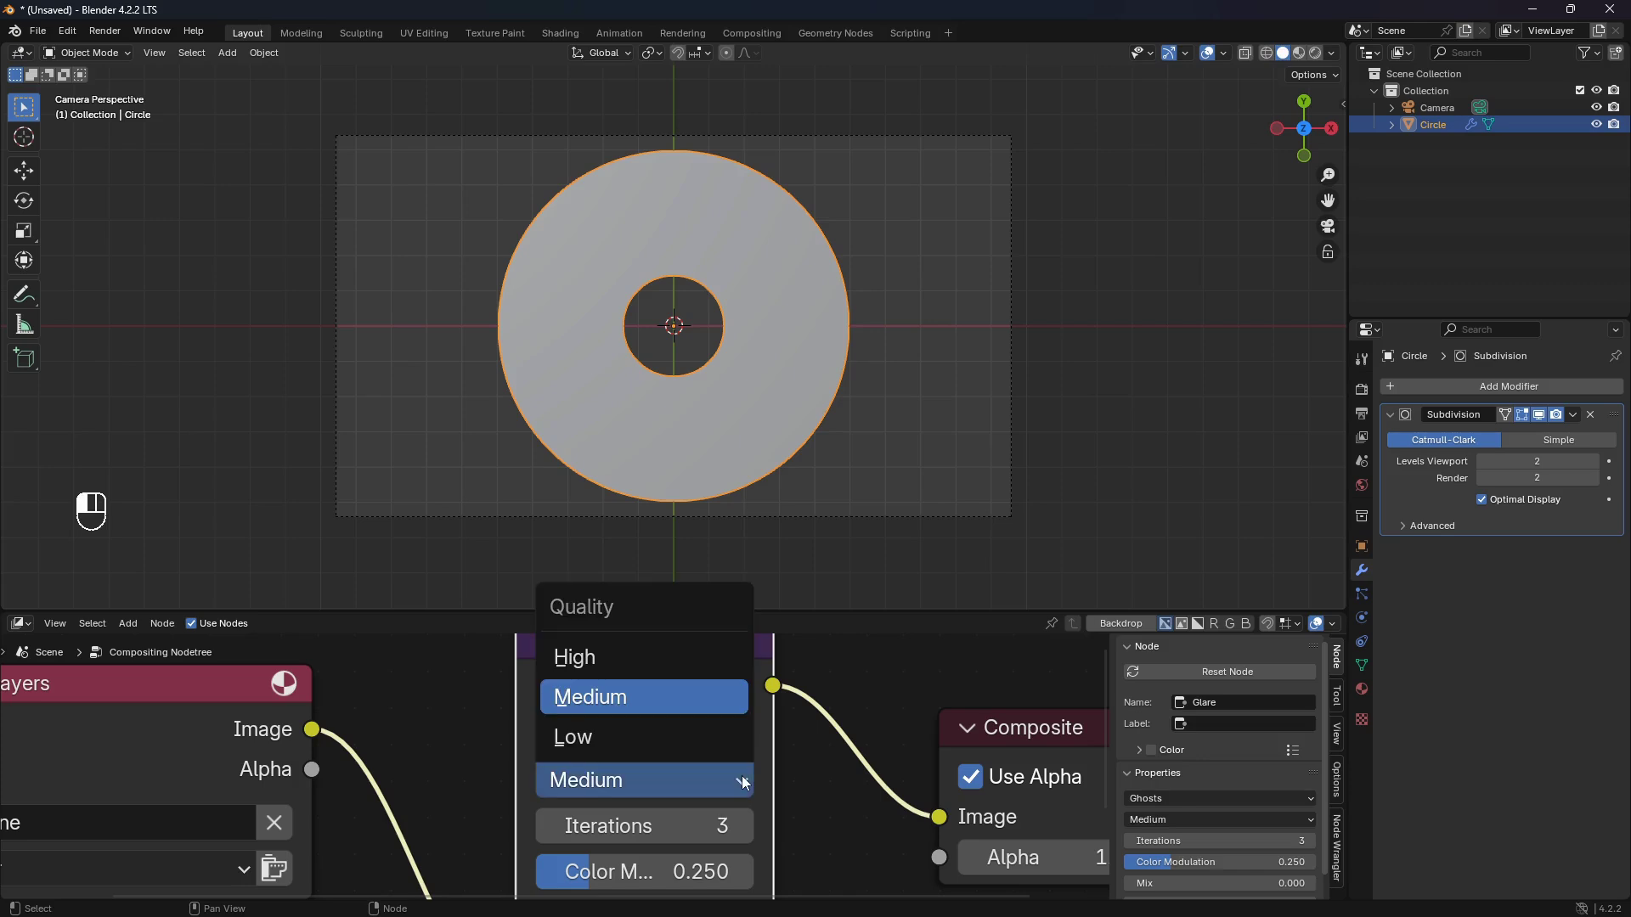
pyautogui.click(621, 658)
pyautogui.scroll(-2, 720, 746)
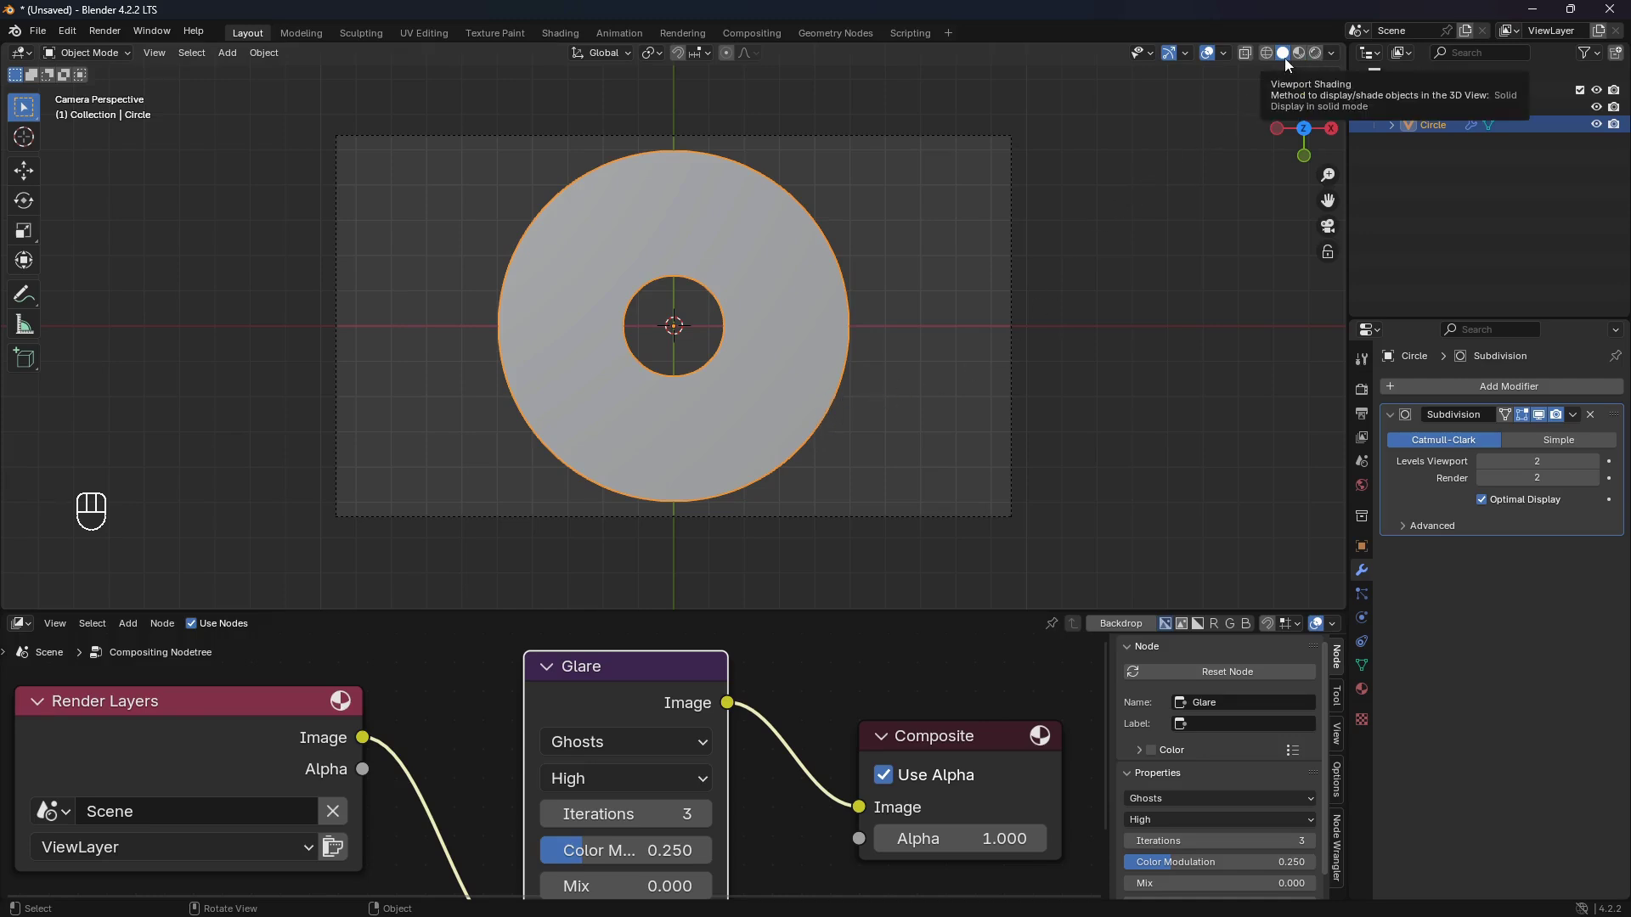
# - Show the viewport in Rendered shading with Compositor set to Always, zoomed into the camera
pyautogui.click(1313, 55)
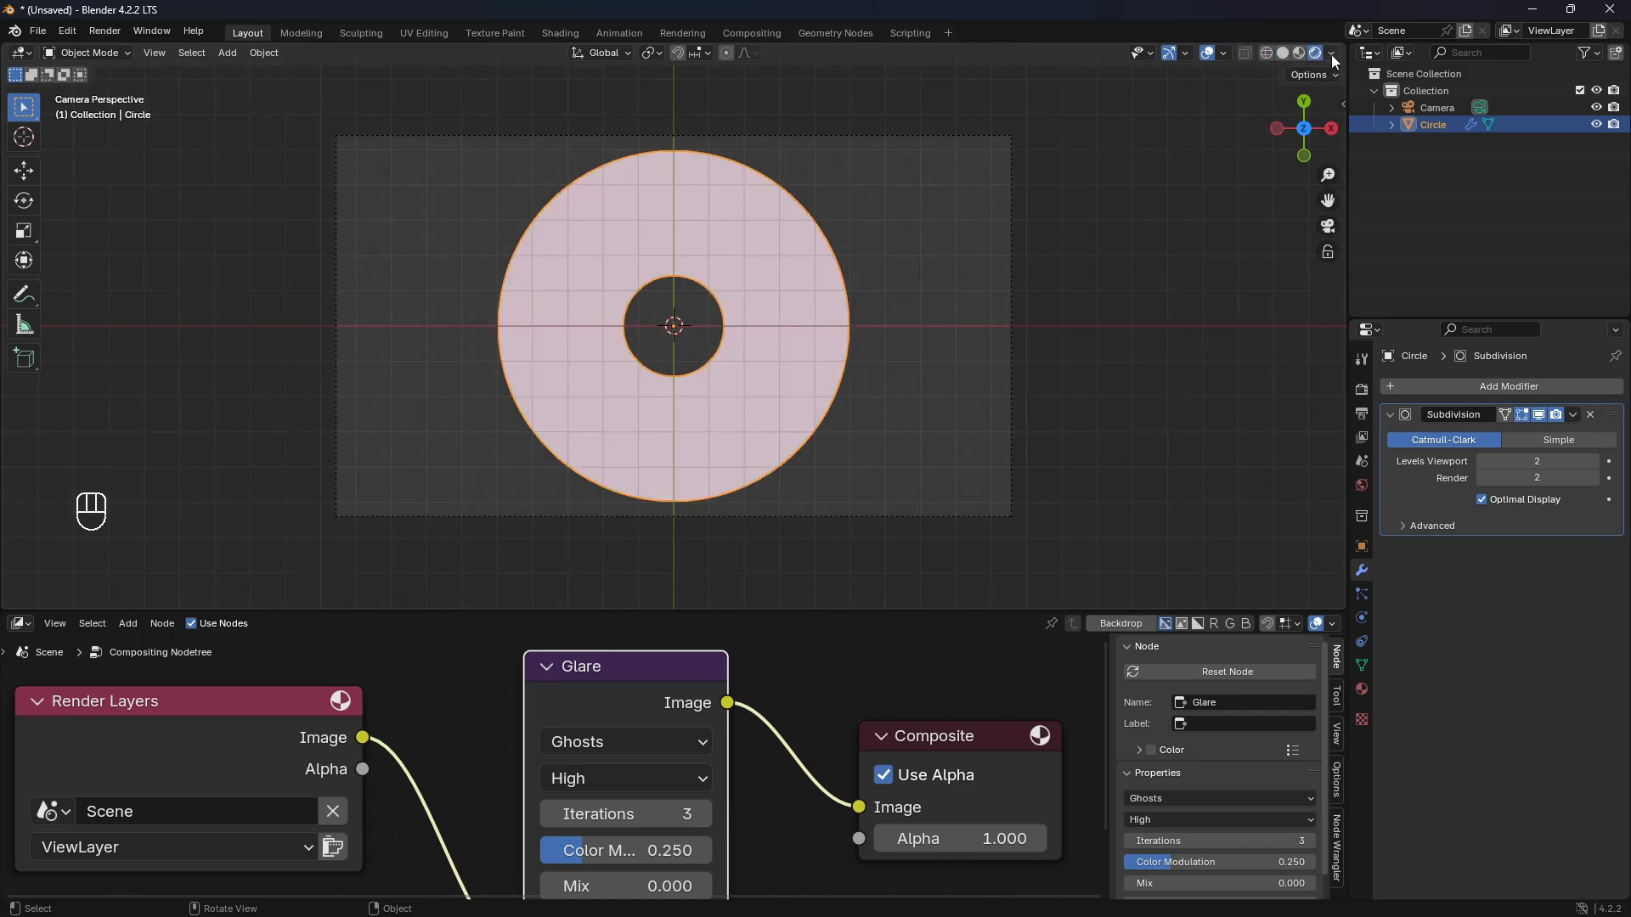
pyautogui.click(1333, 54)
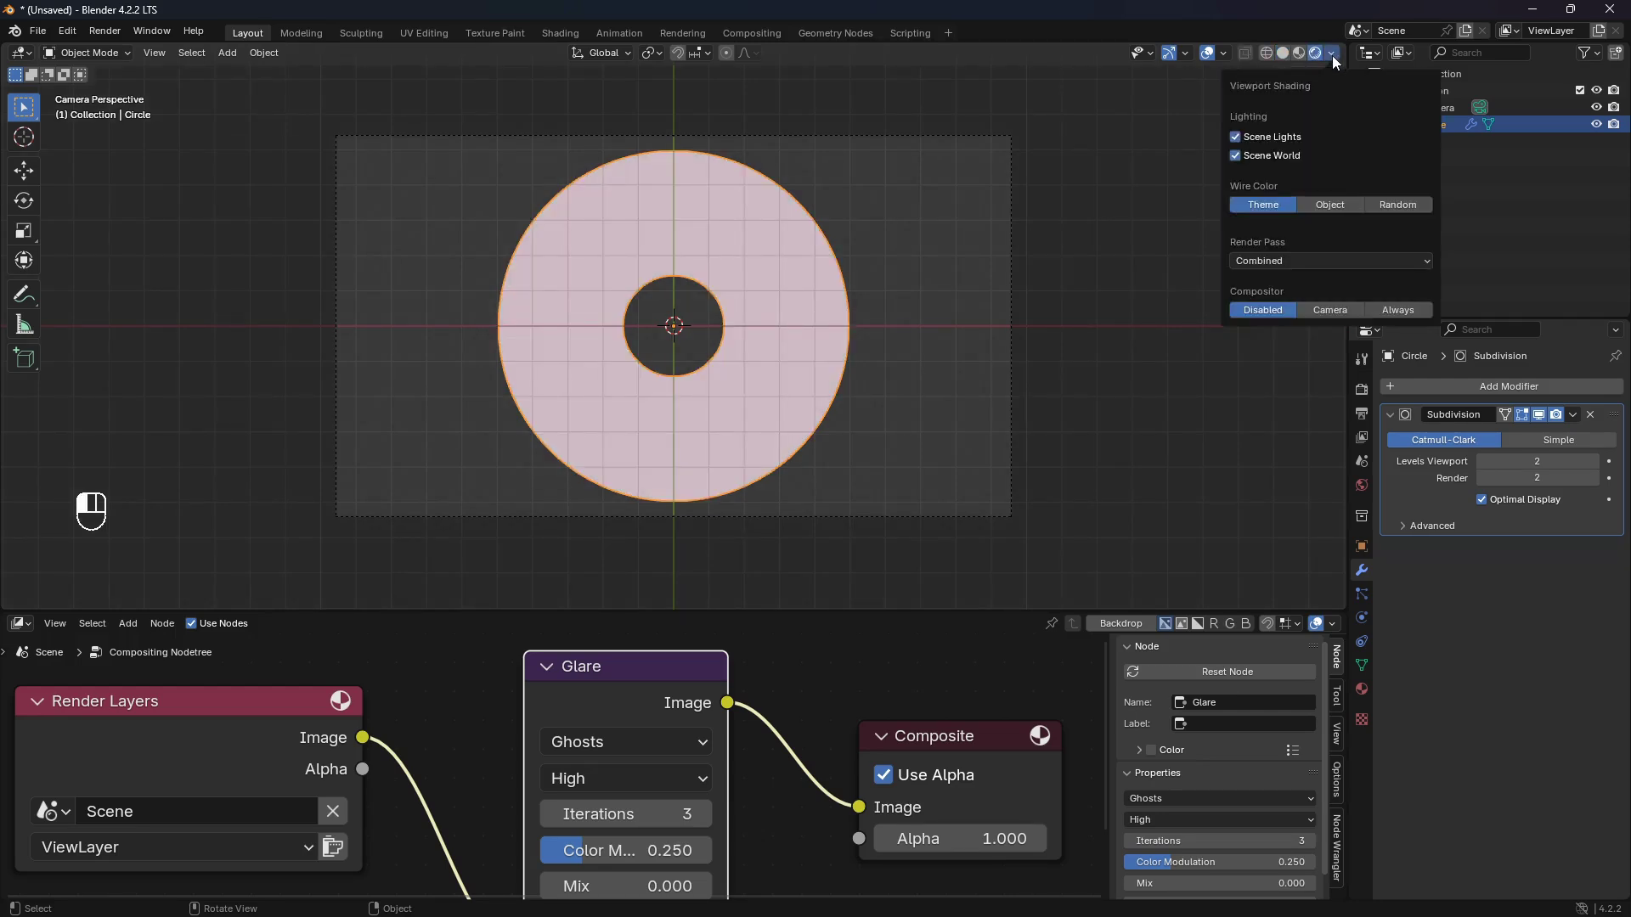
pyautogui.click(1410, 311)
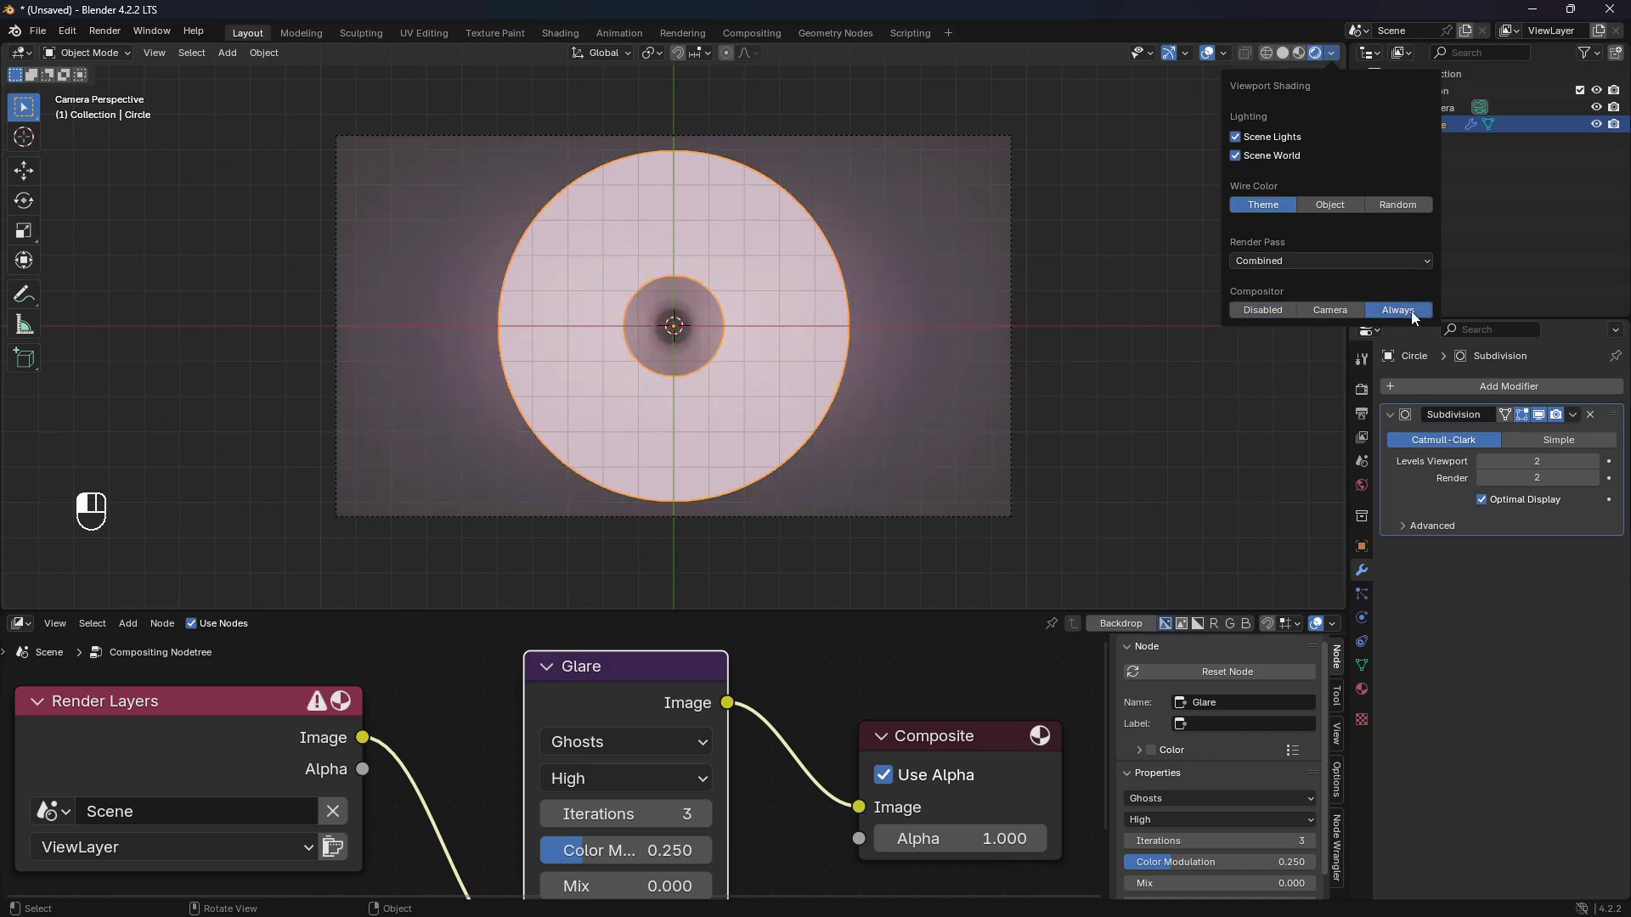
pyautogui.scroll(2, 956, 438)
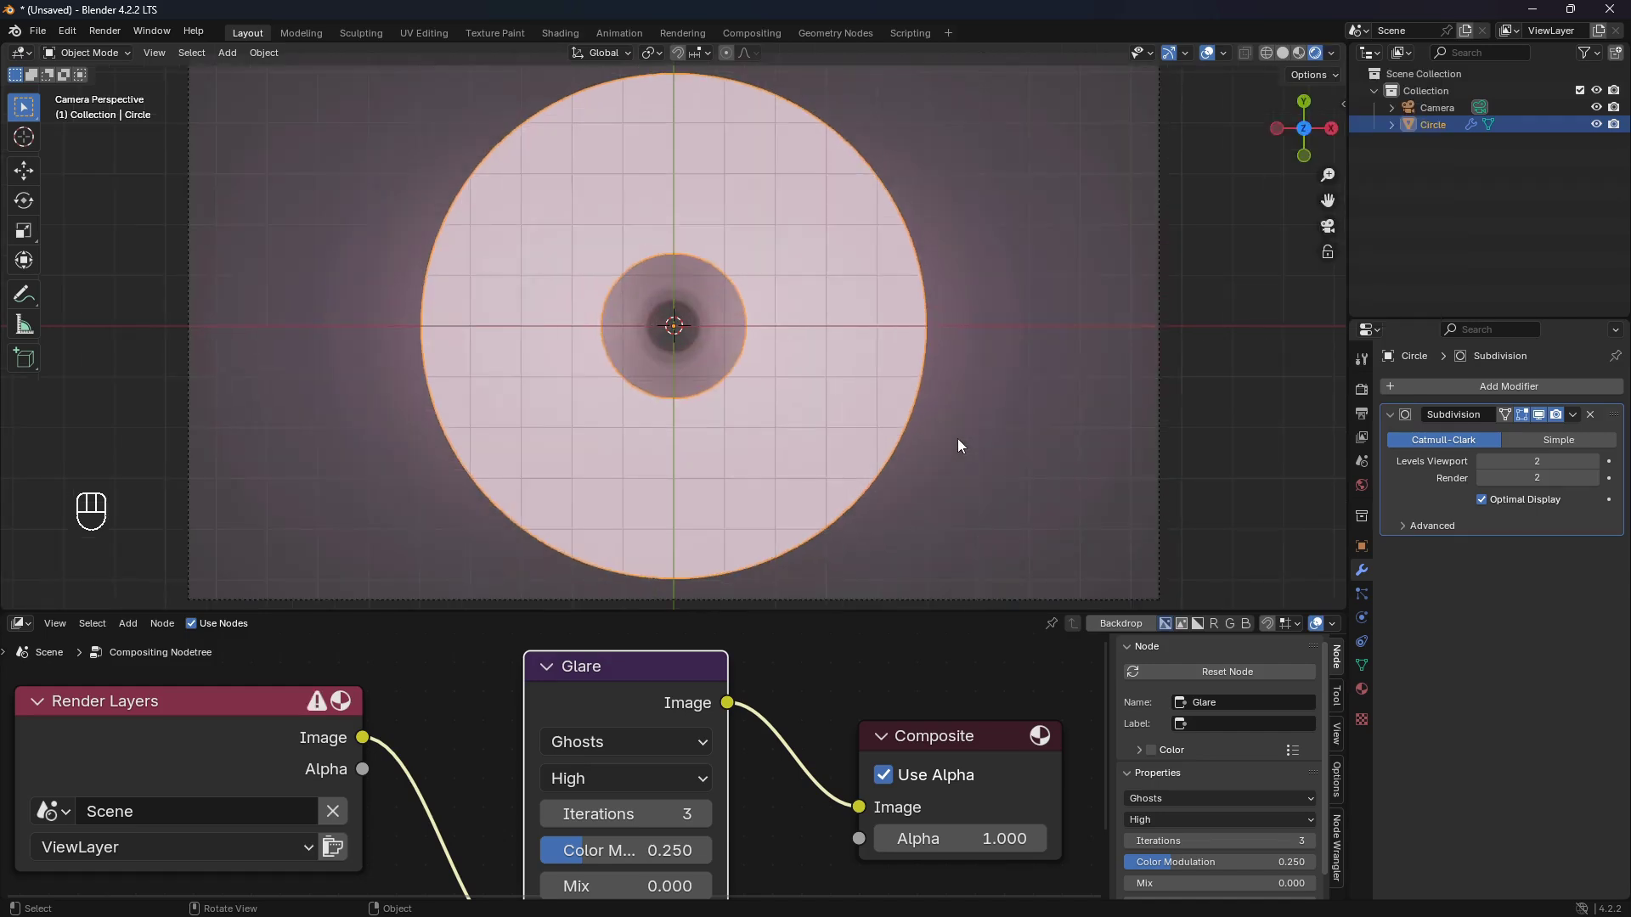
pyautogui.scroll(2, 925, 452)
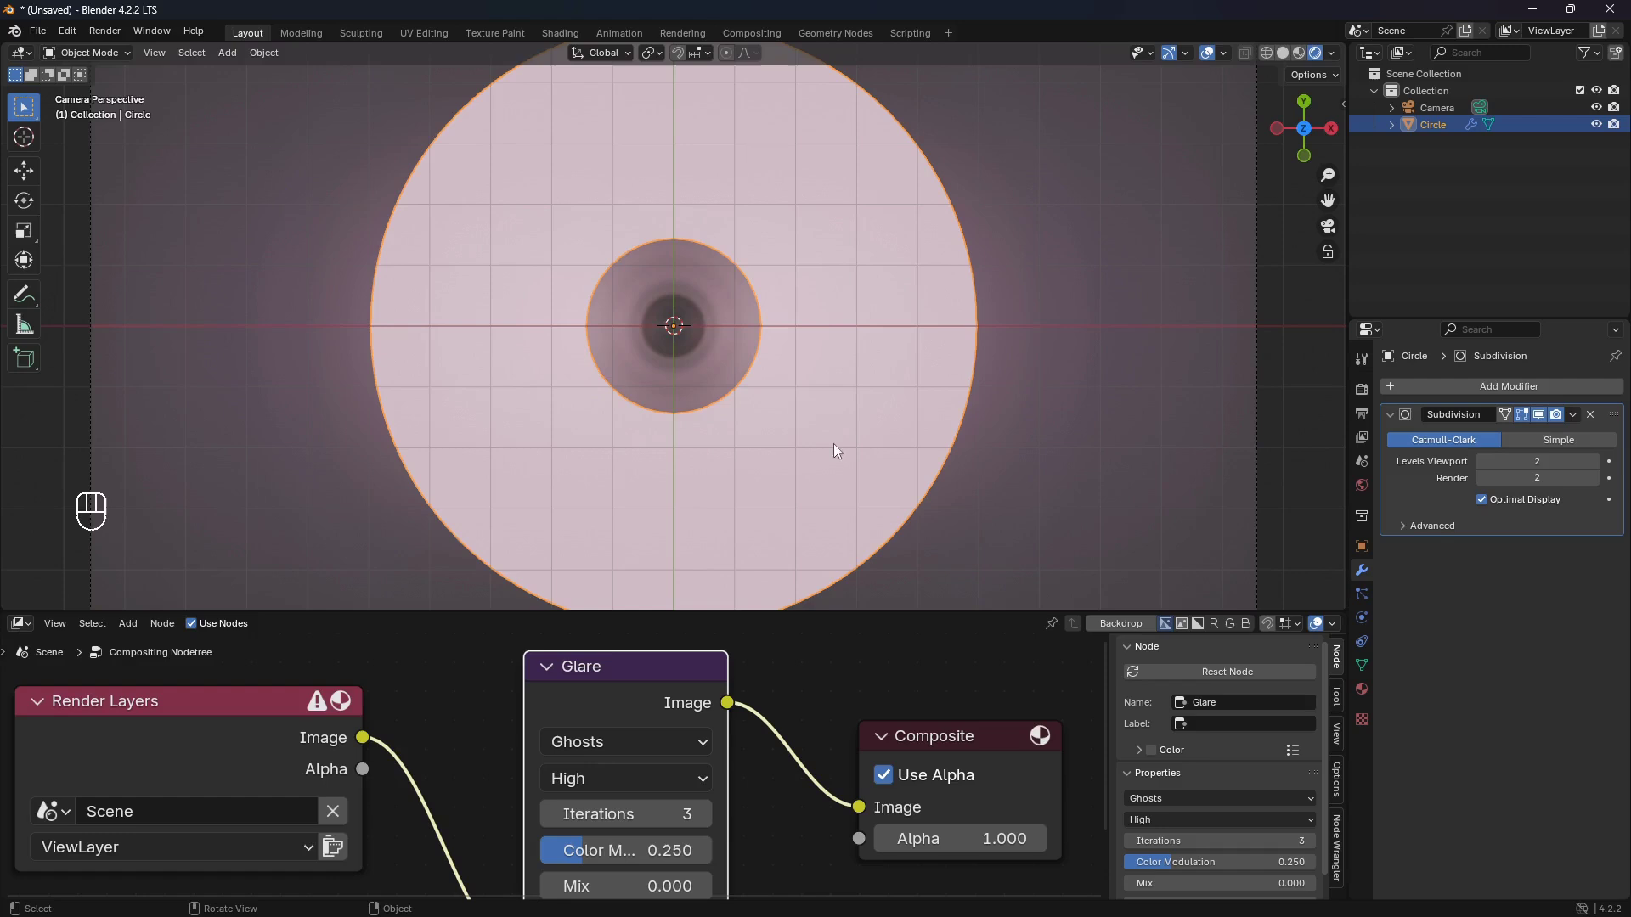
# - Set the World background color value to 0 for a pure black backdrop
pyautogui.click(21, 624)
pyautogui.click(66, 782)
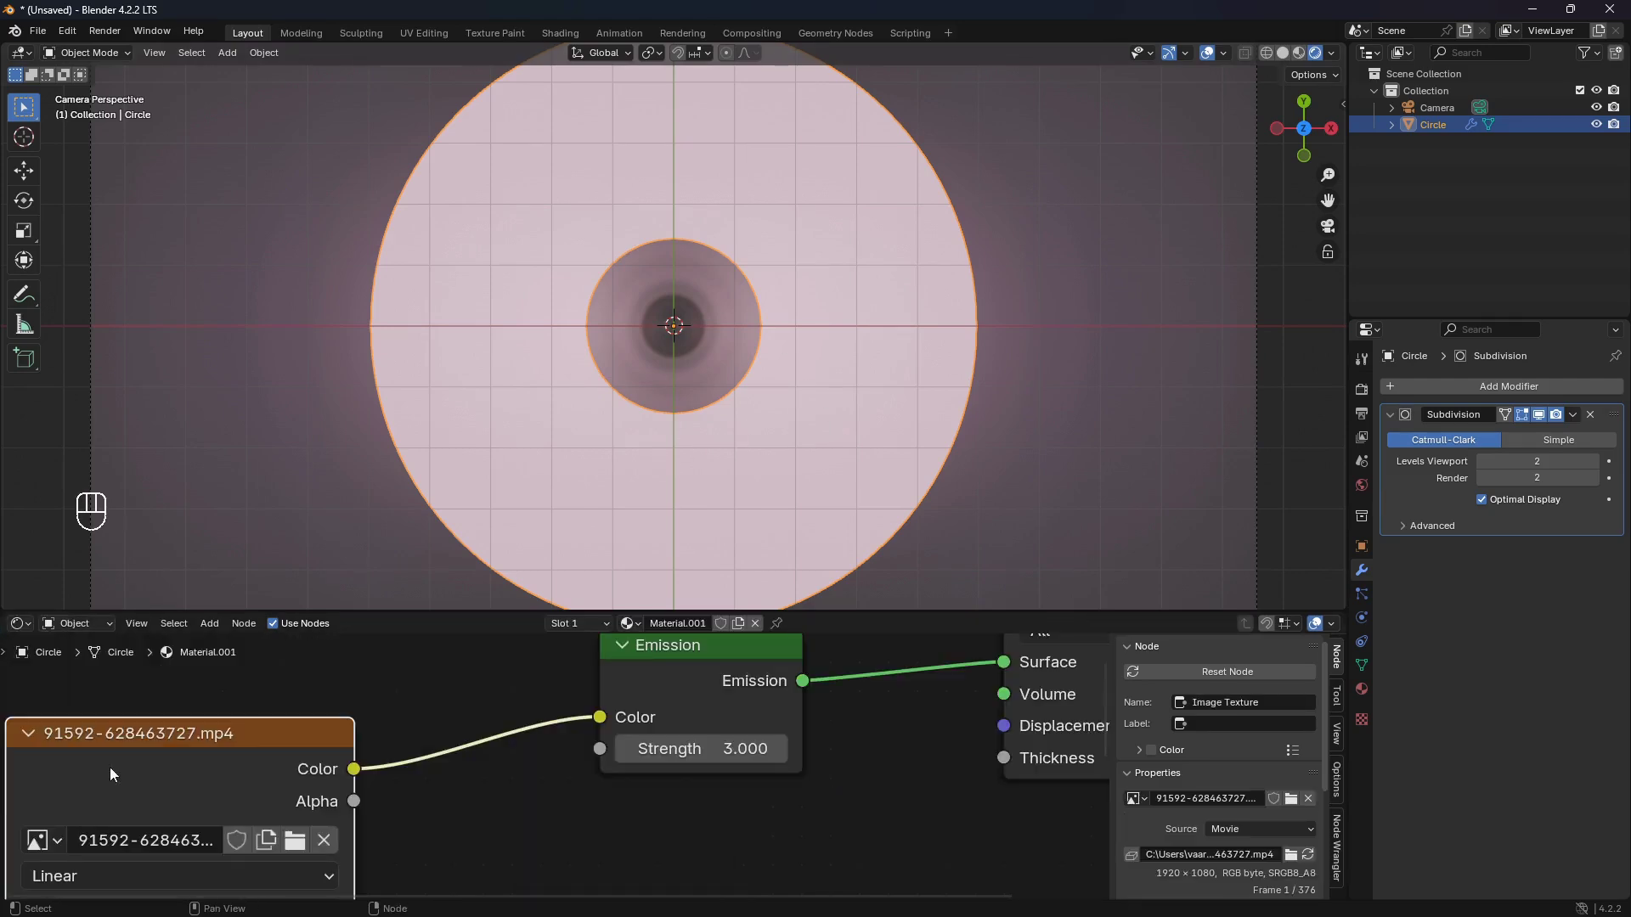
pyautogui.click(109, 625)
pyautogui.click(104, 681)
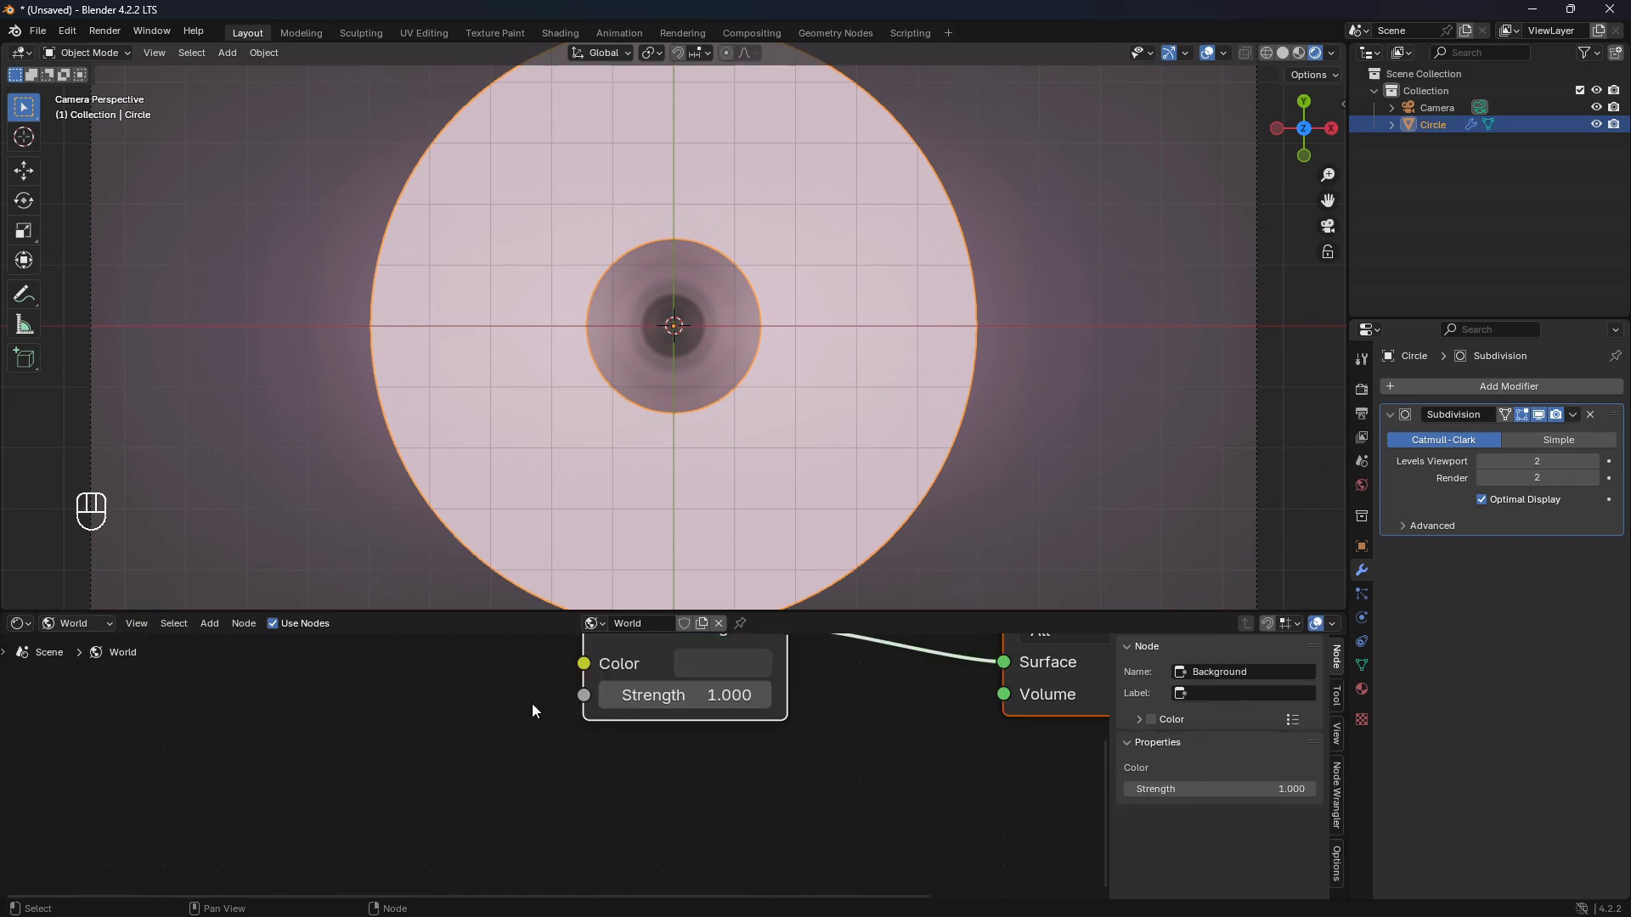
pyautogui.click(621, 763)
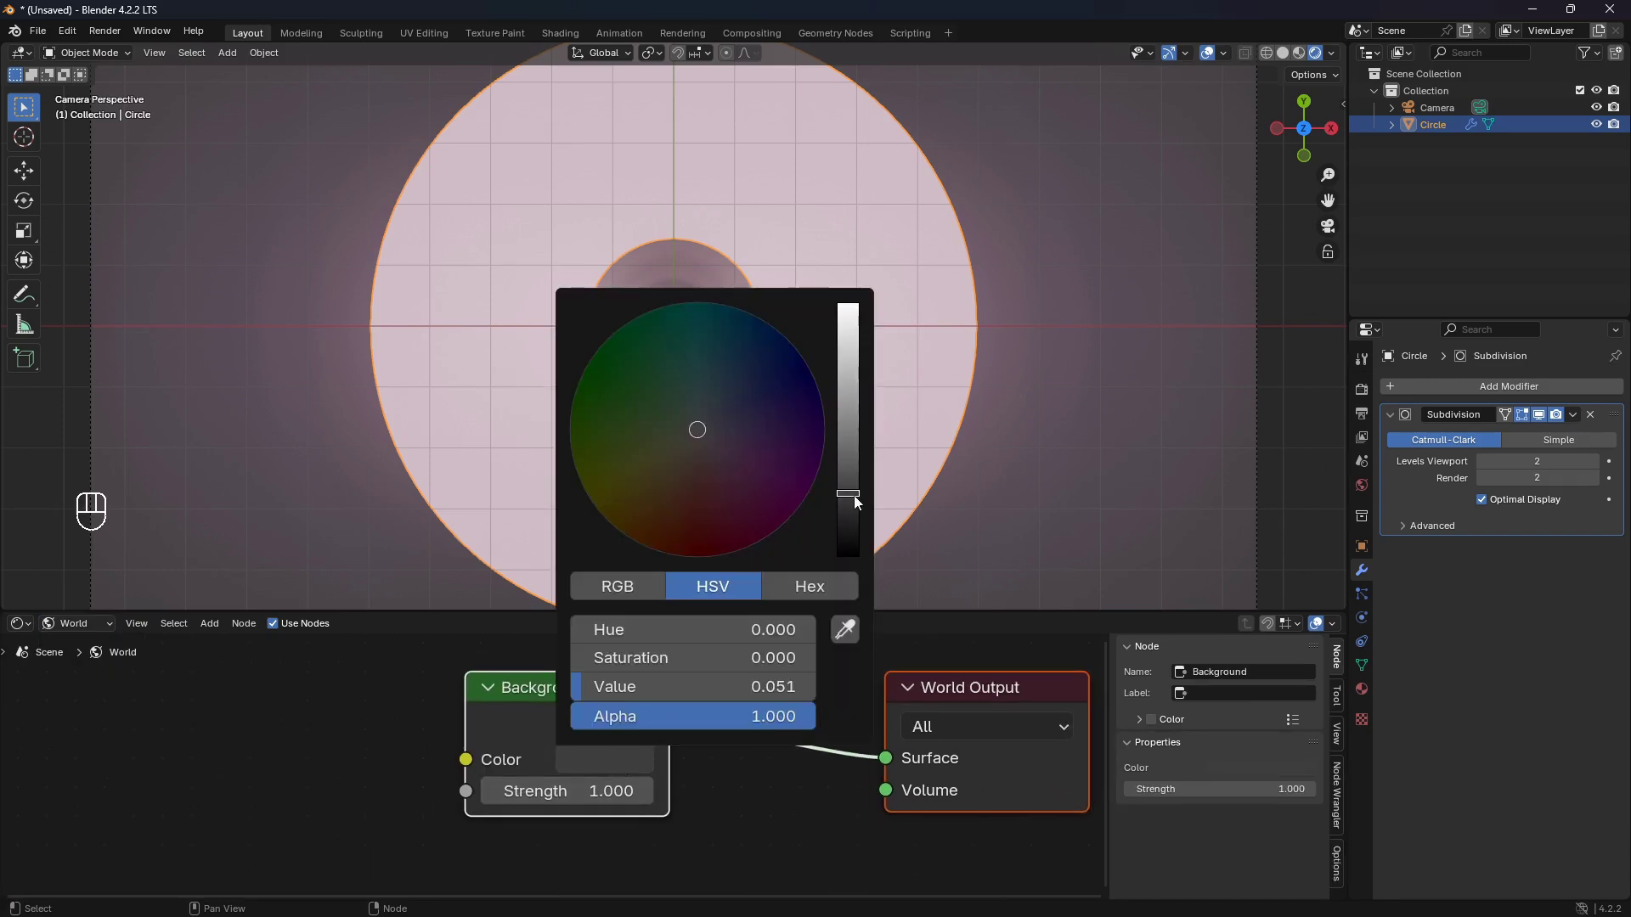
pyautogui.moveTo(854, 497); pyautogui.dragTo(854, 559)
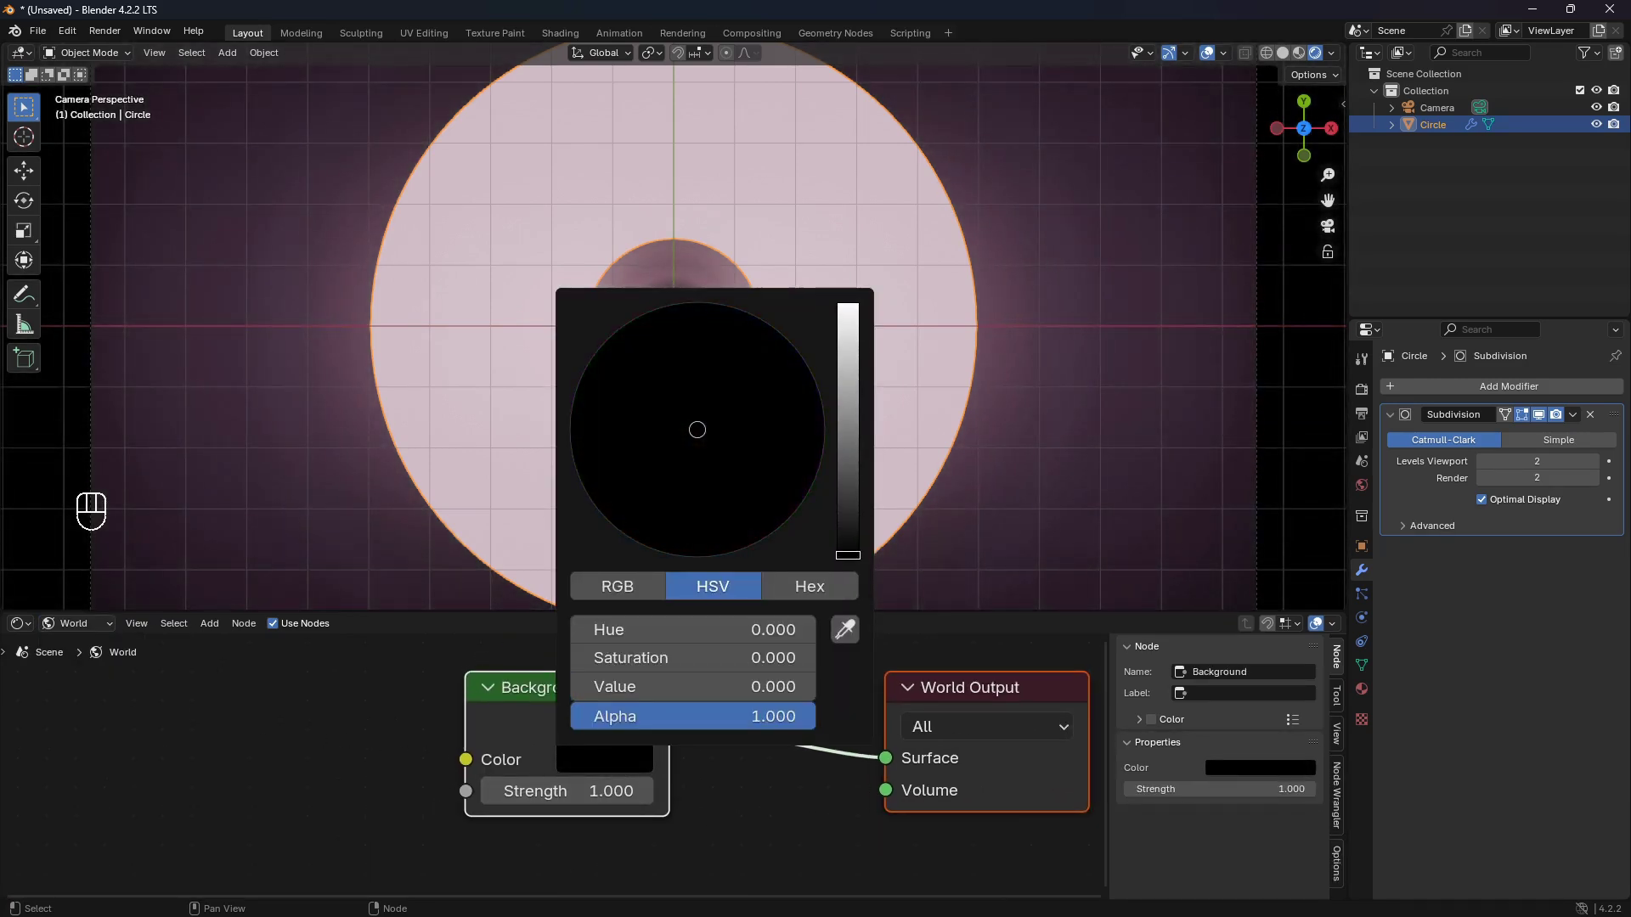
# - Switch the shader editor back to the ring's Object material nodes
pyautogui.click(102, 625)
pyautogui.click(114, 670)
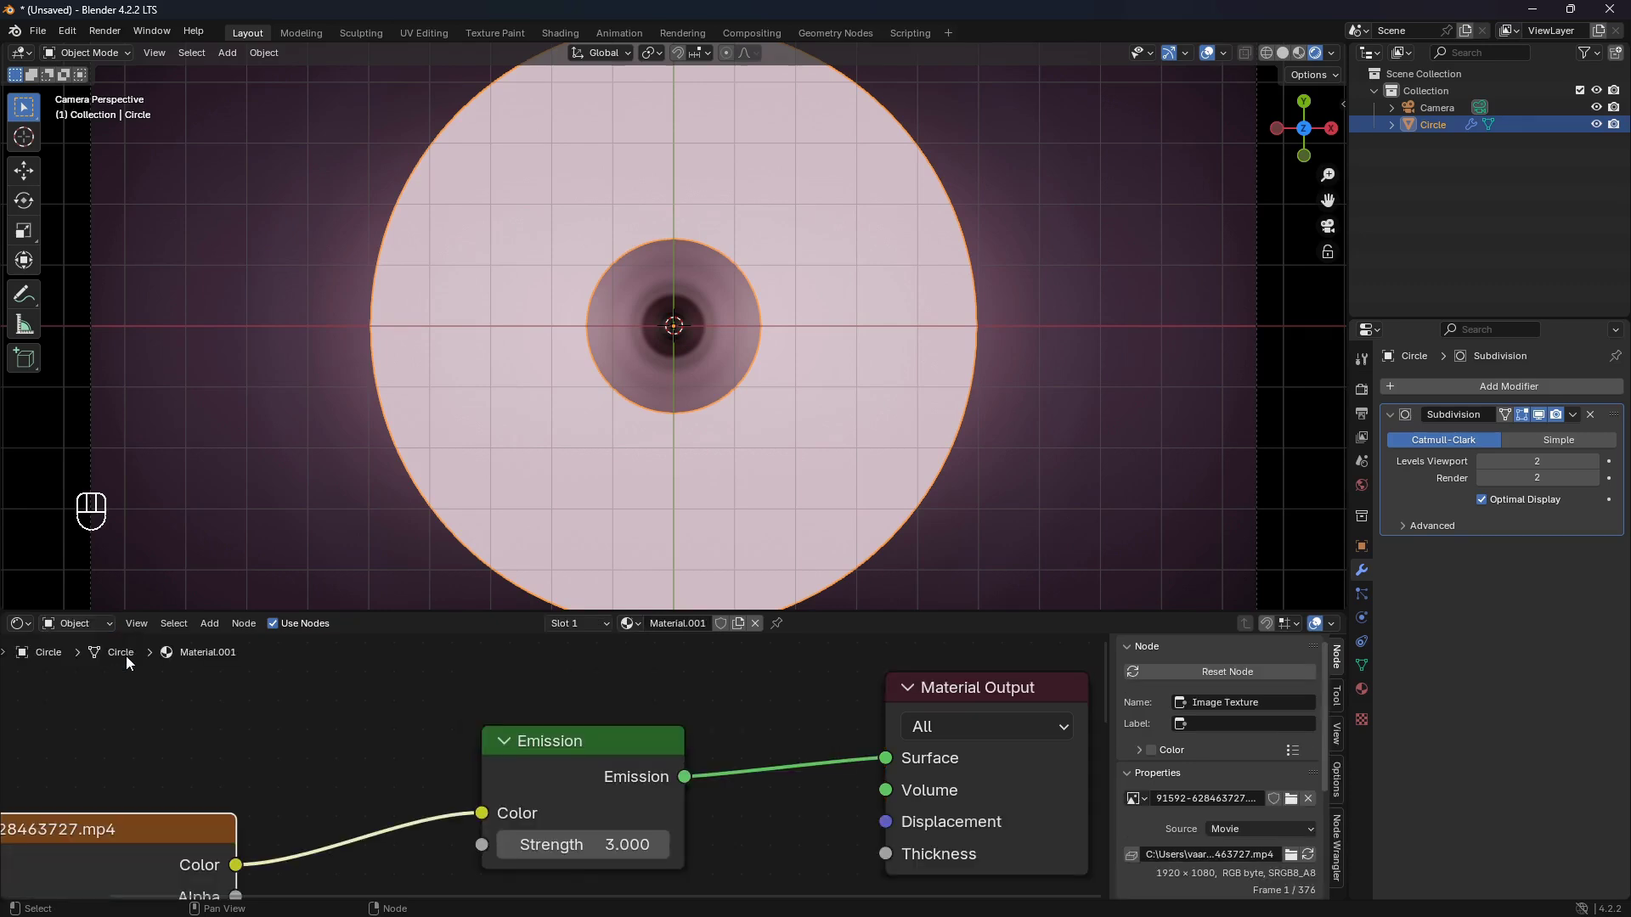
pyautogui.scroll(-2, 773, 427)
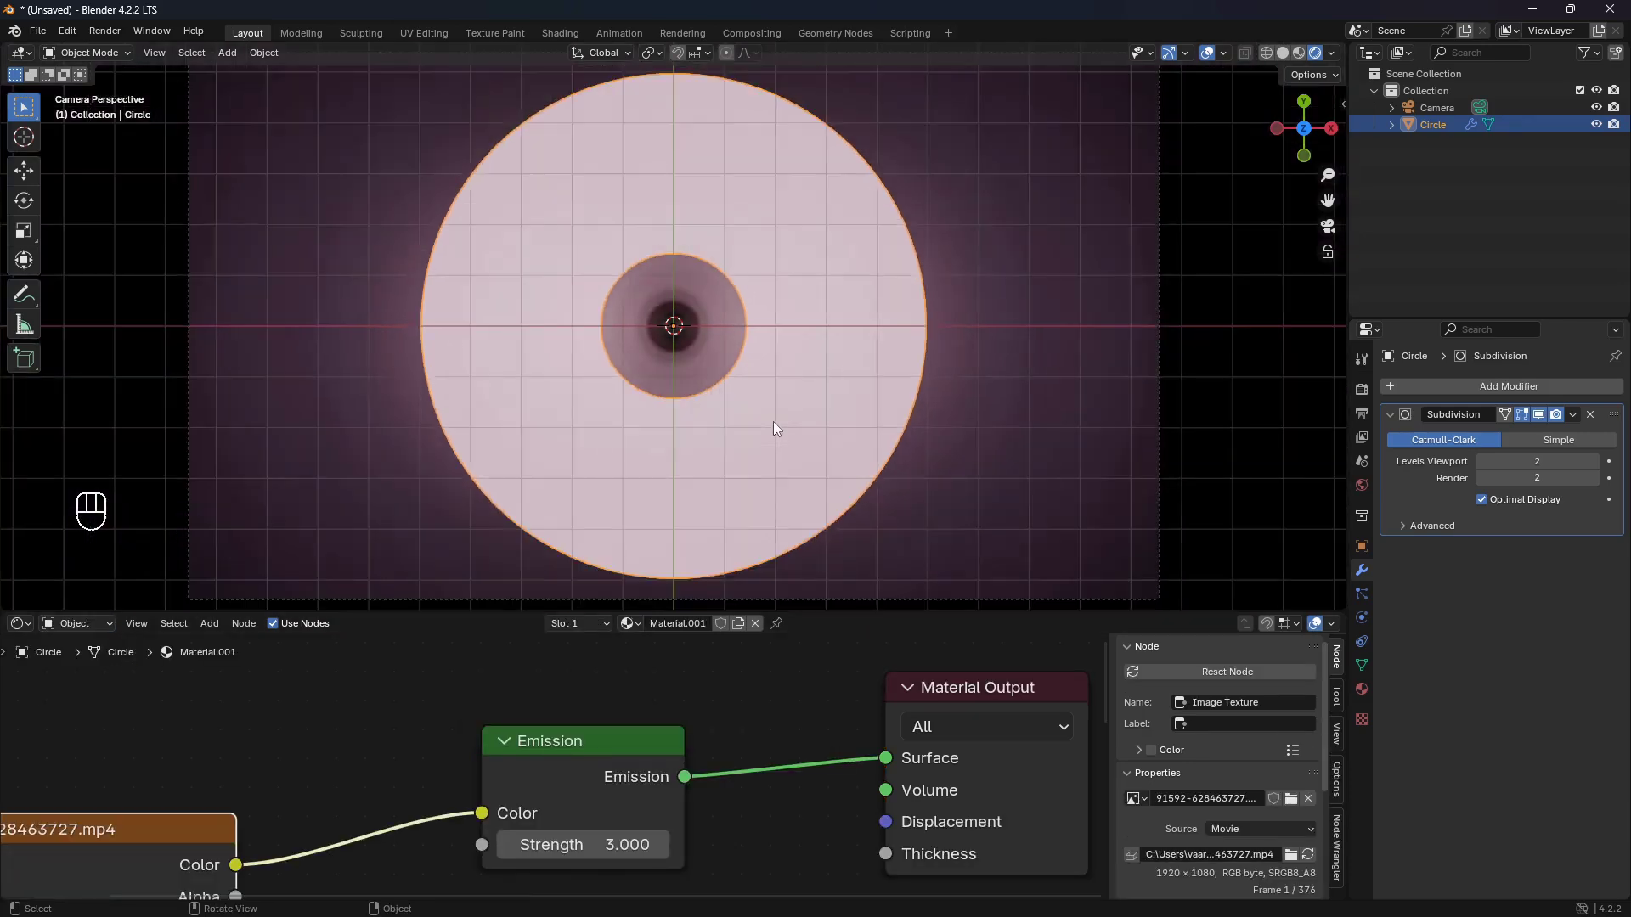
pyautogui.click(19, 623)
# - In the Compositor set the Glare Mix to 1.000, then hide viewport overlays
pyautogui.click(94, 722)
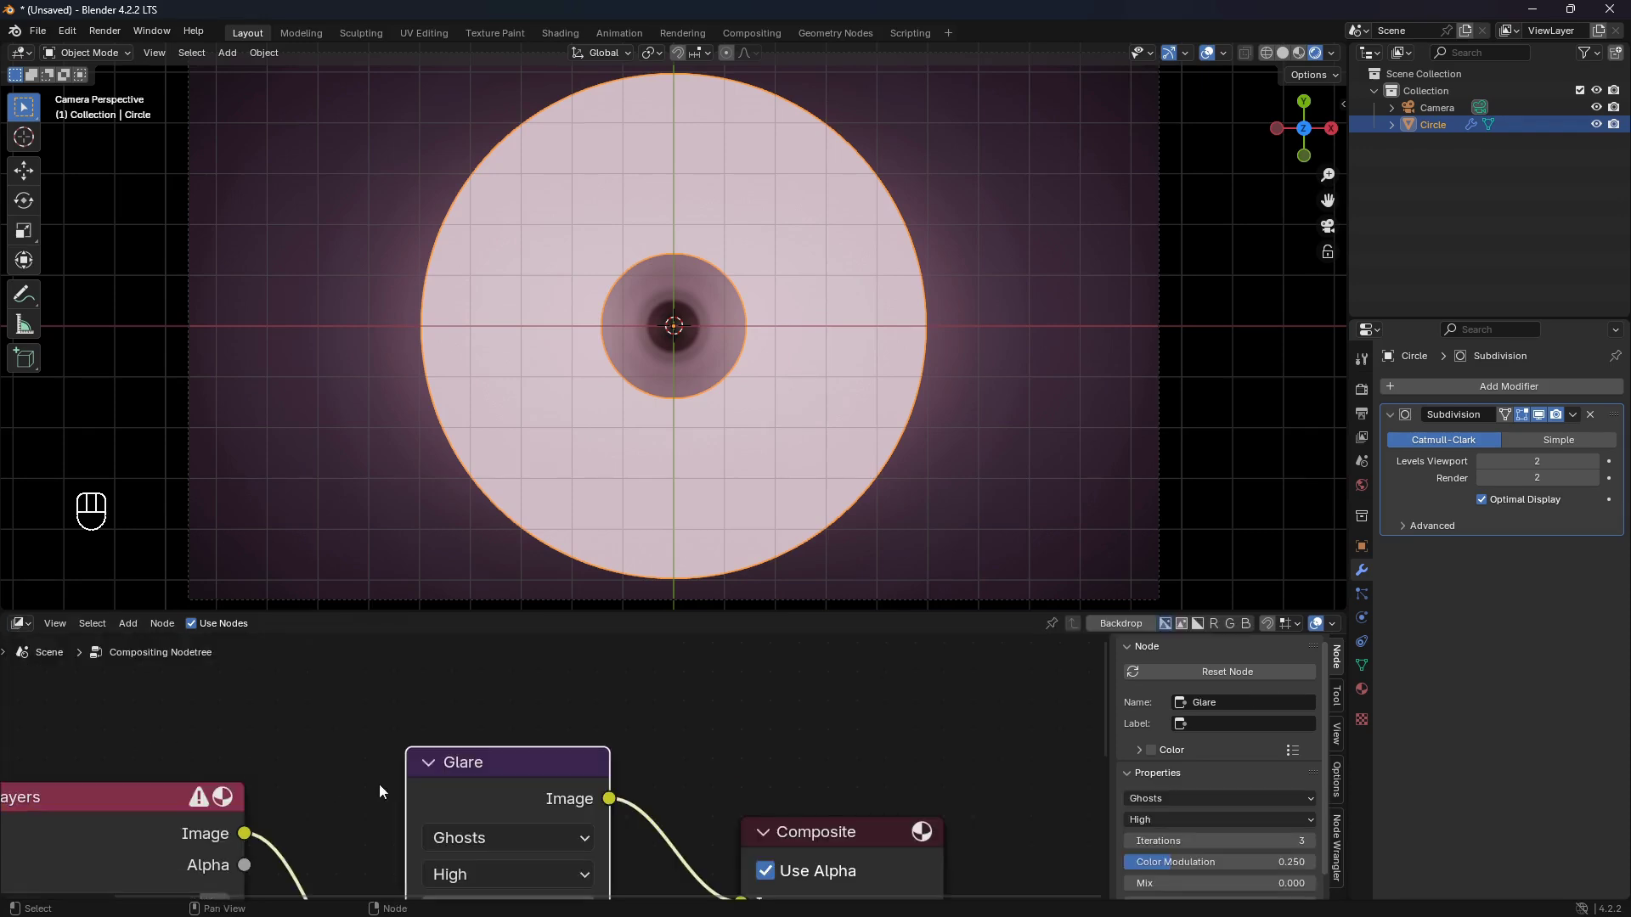
pyautogui.scroll(-3, 635, 700)
pyautogui.moveTo(636, 700); pyautogui.dragTo(643, 656, button='middle')
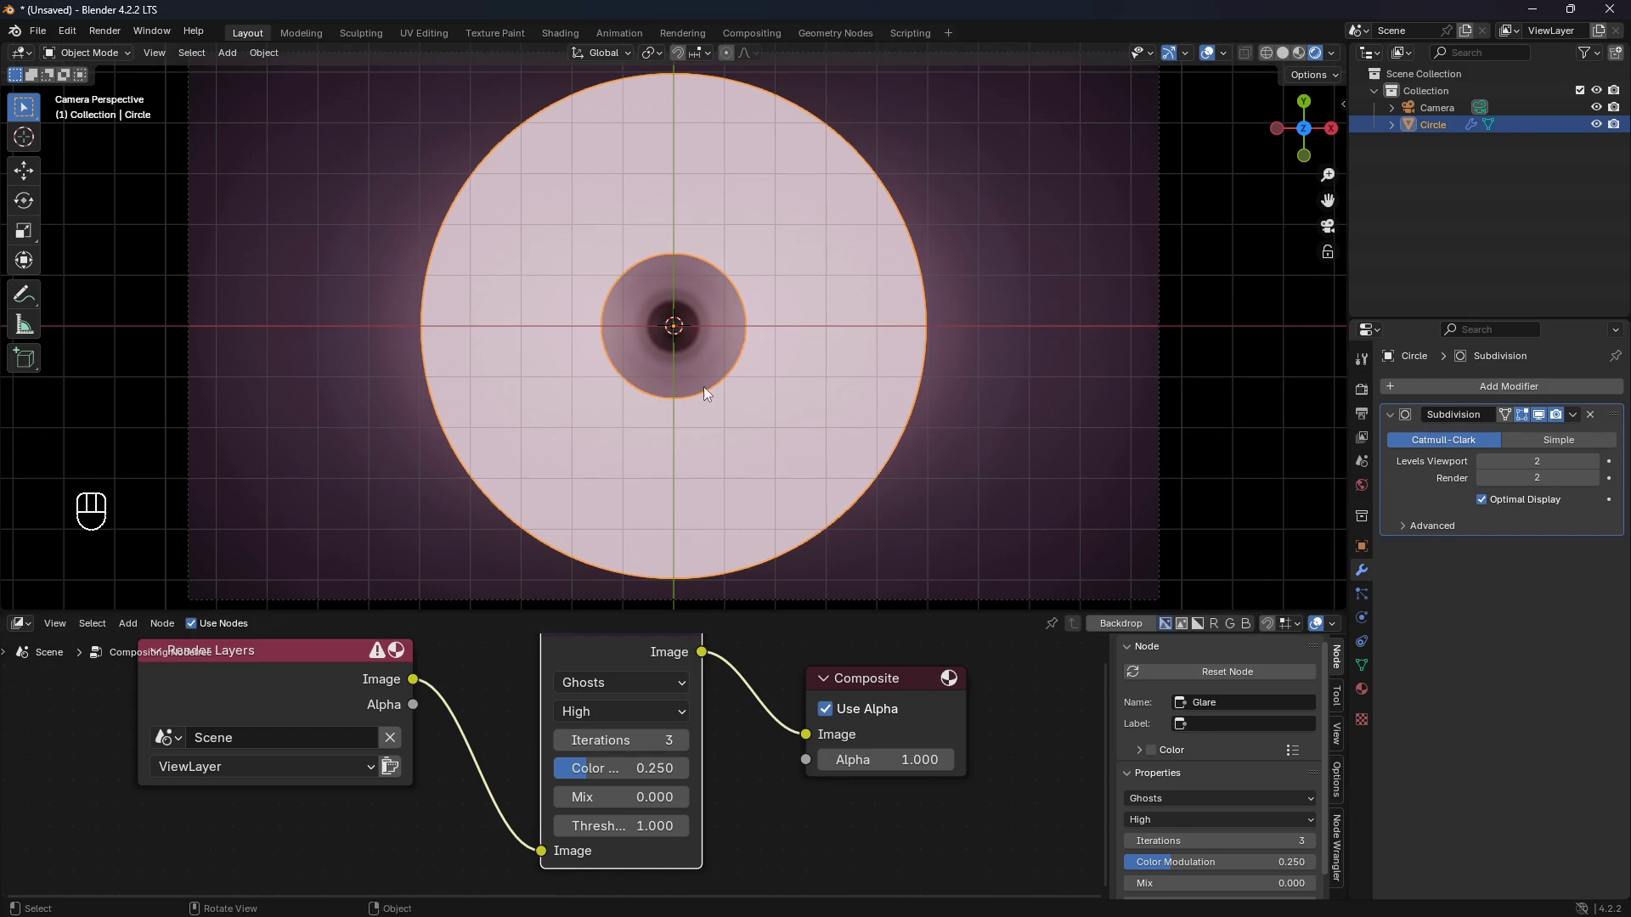
pyautogui.moveTo(592, 799); pyautogui.dragTo(654, 799)
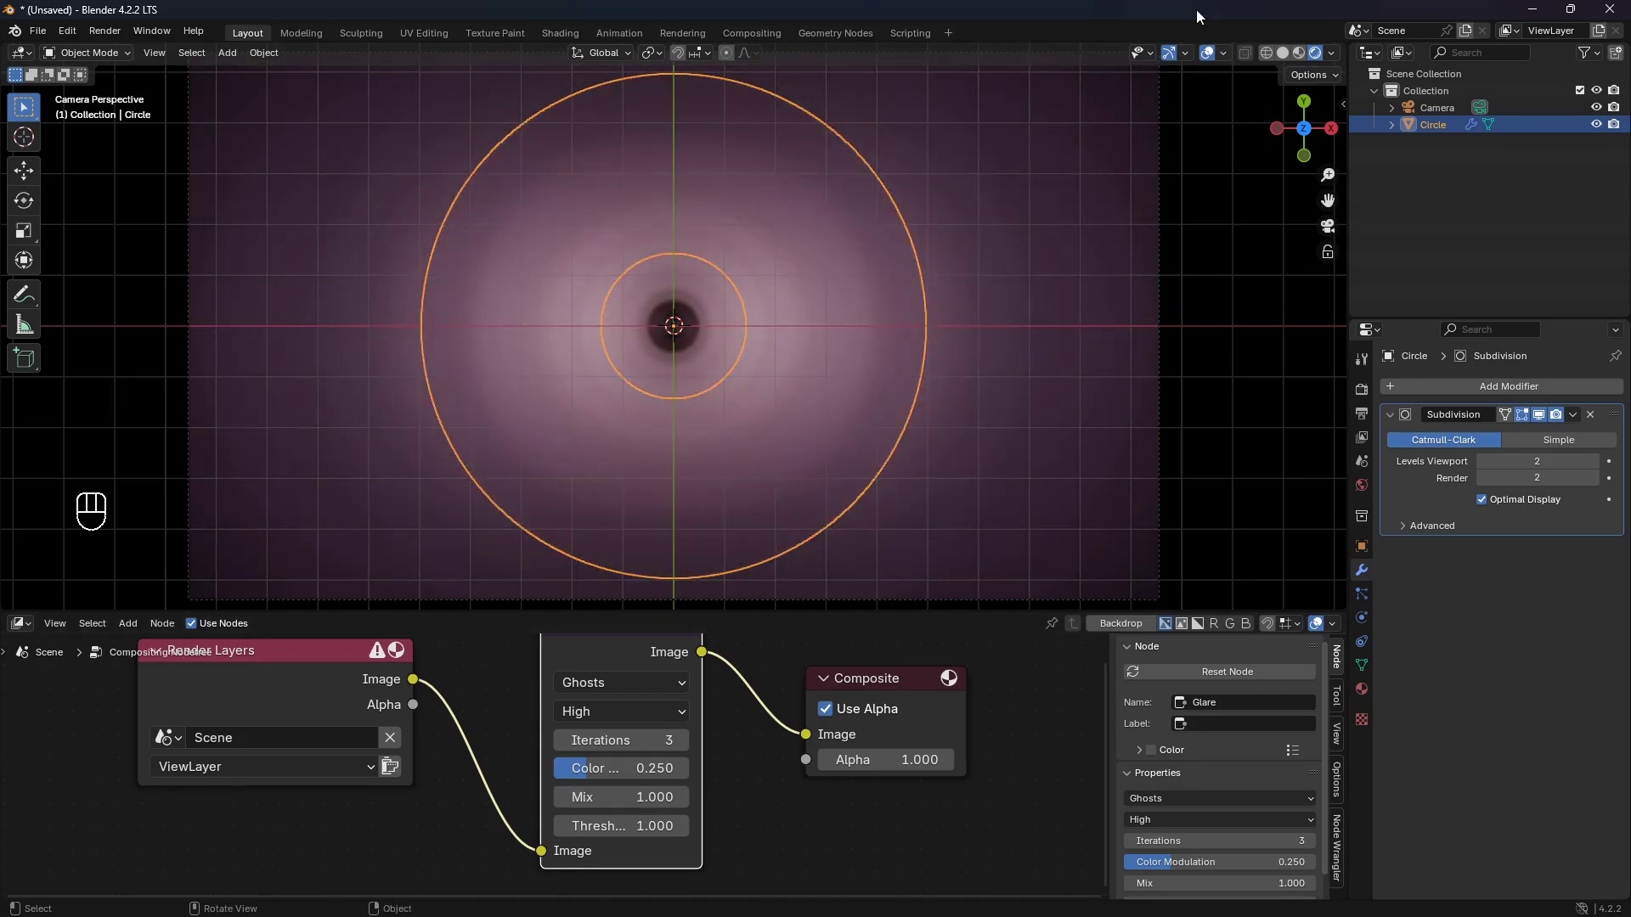
pyautogui.click(1208, 53)
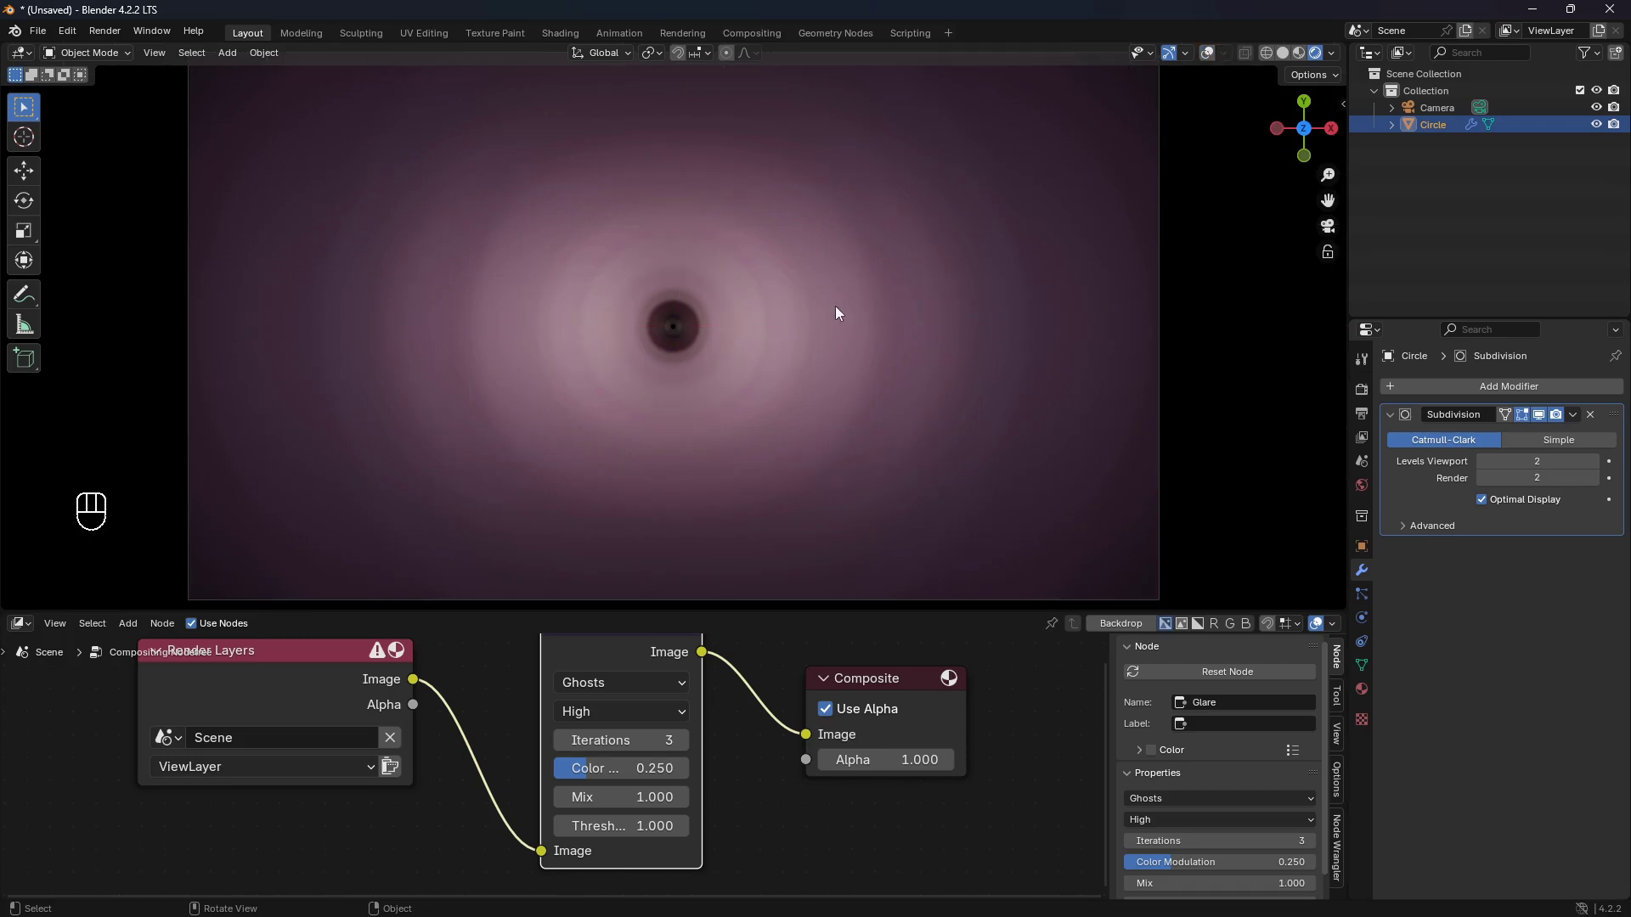
# - Switch to Solid shading with overlays and check the ring's mesh in Edit Mode
pyautogui.click(1283, 53)
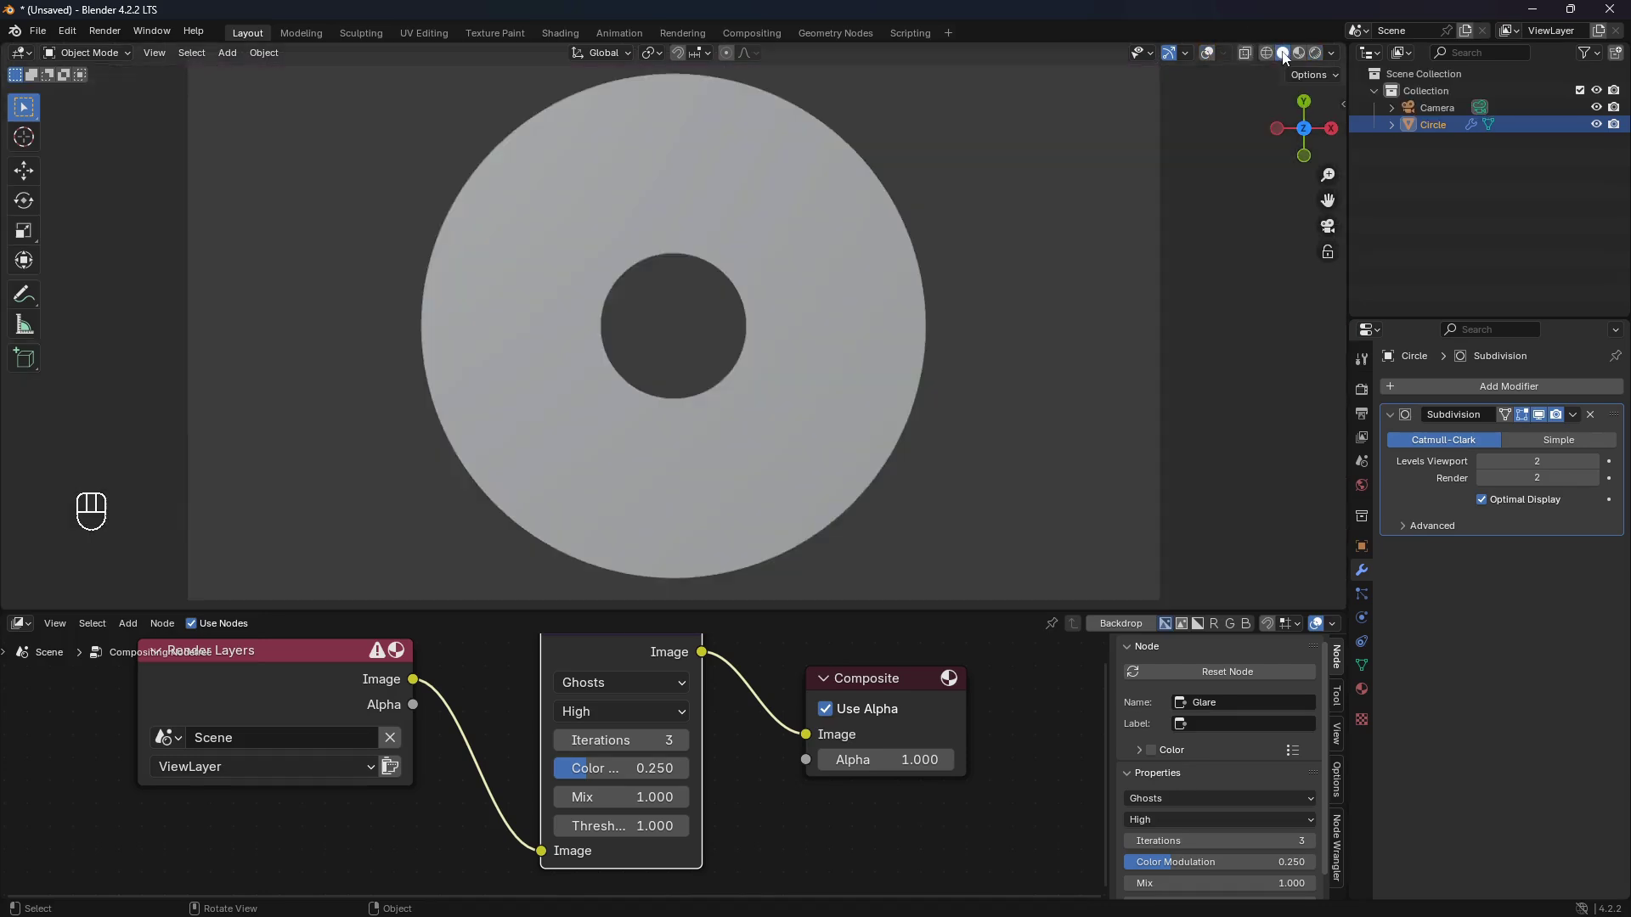
pyautogui.click(1207, 53)
pyautogui.press('Tab')
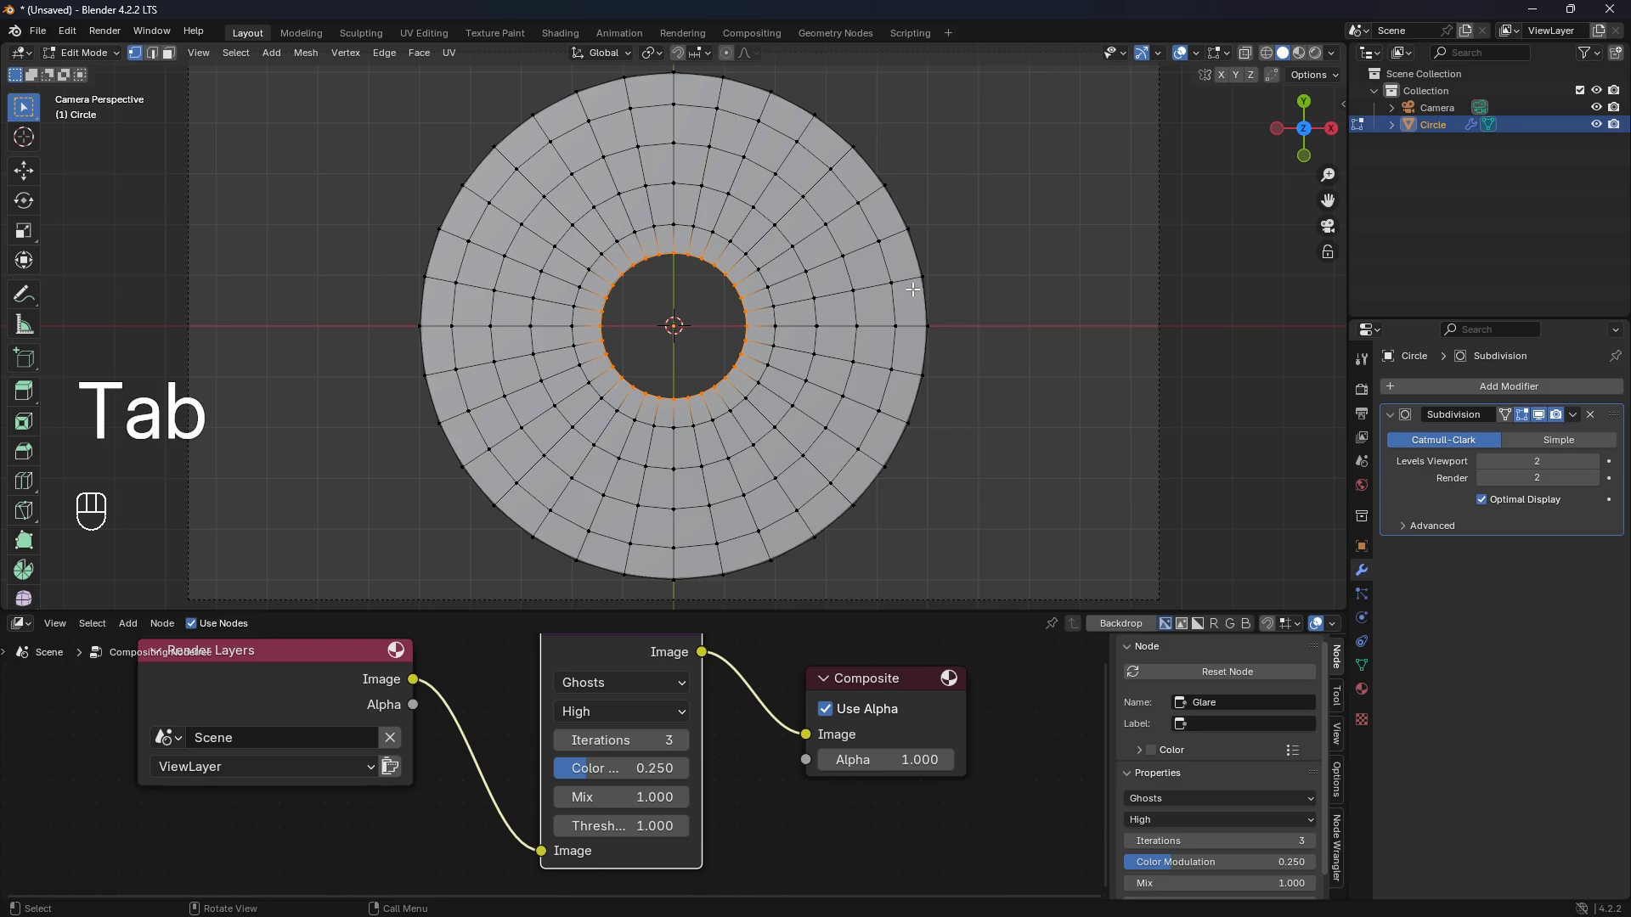
pyautogui.scroll(1, 893, 354)
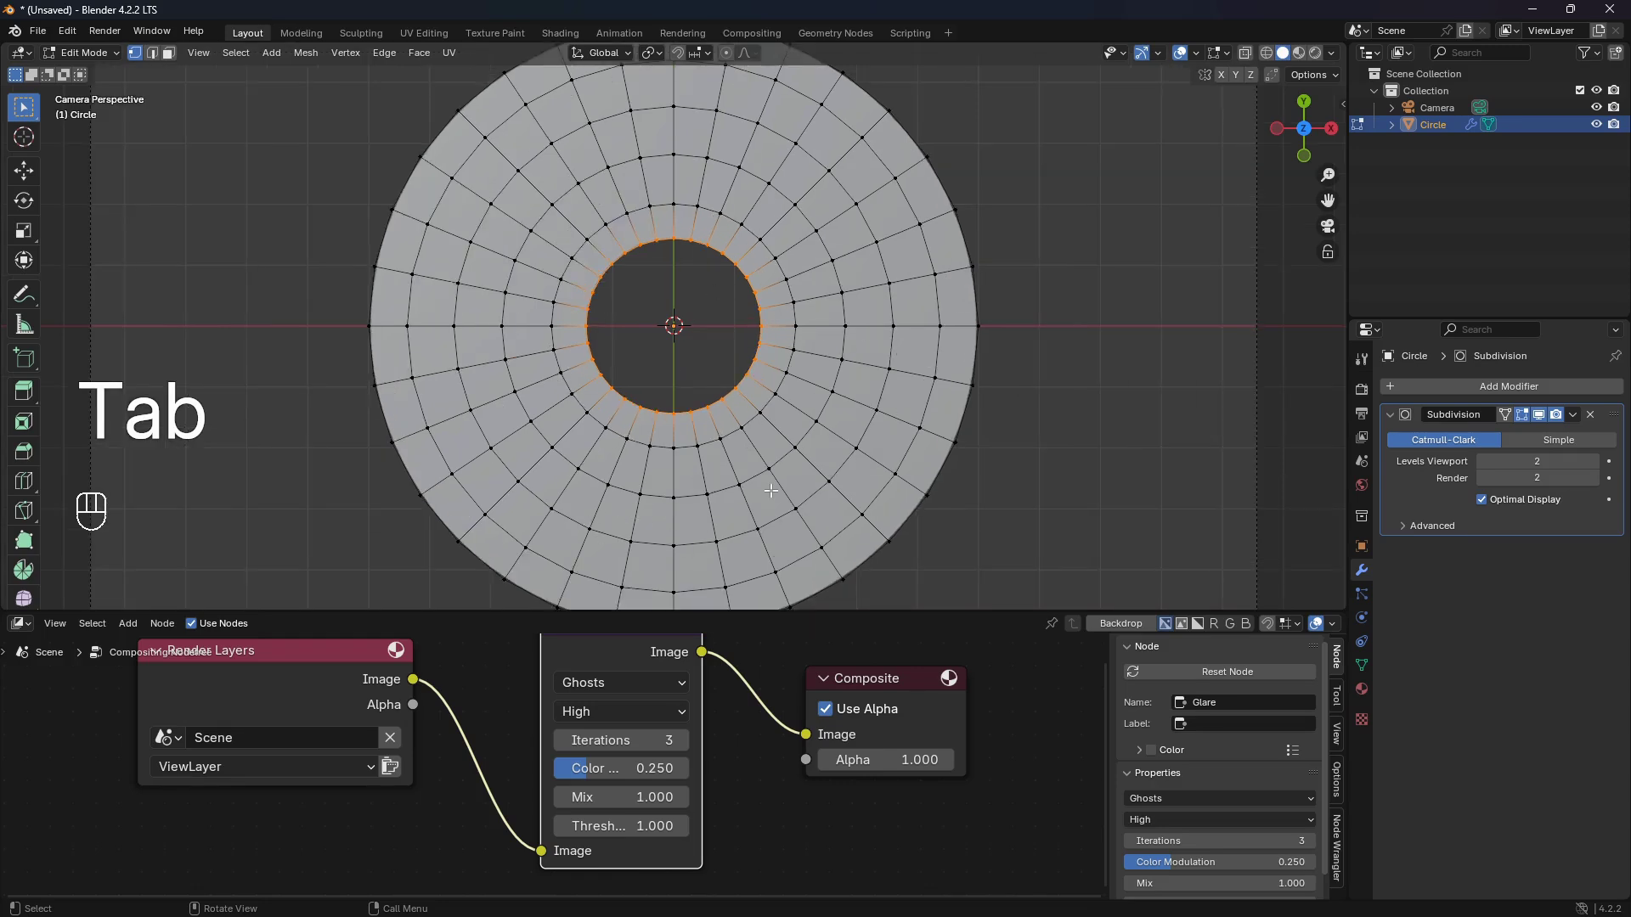
pyautogui.press('Tab')
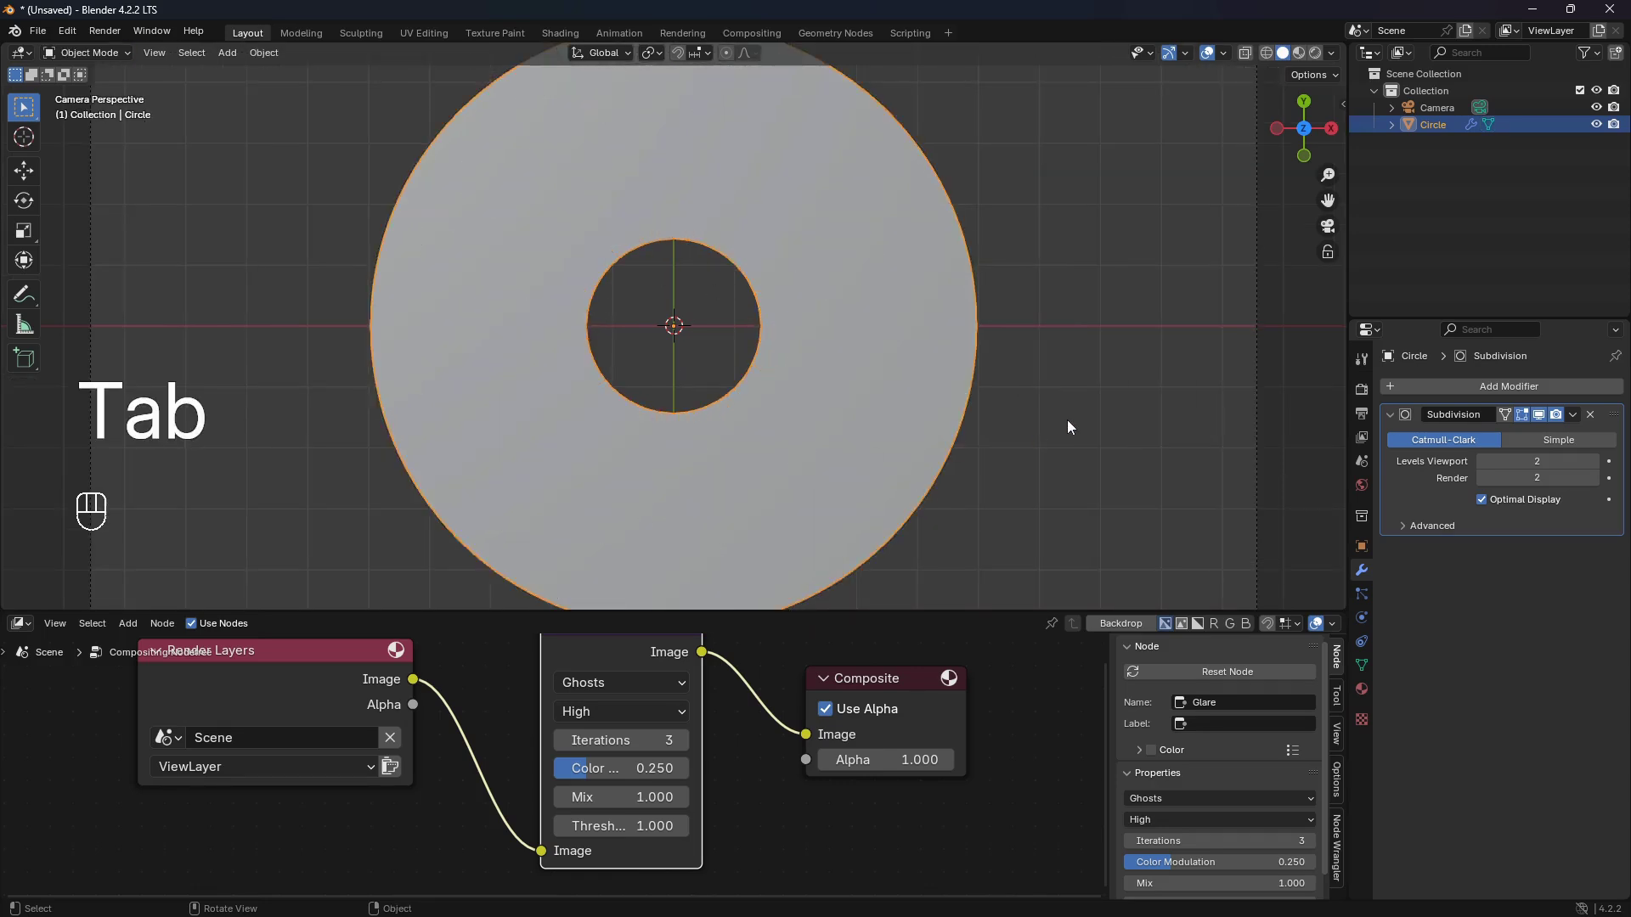
# - Add a Wireframe modifier to the ring with thickness 0.0017 m
pyautogui.click(1553, 387)
pyautogui.moveTo(1553, 387)
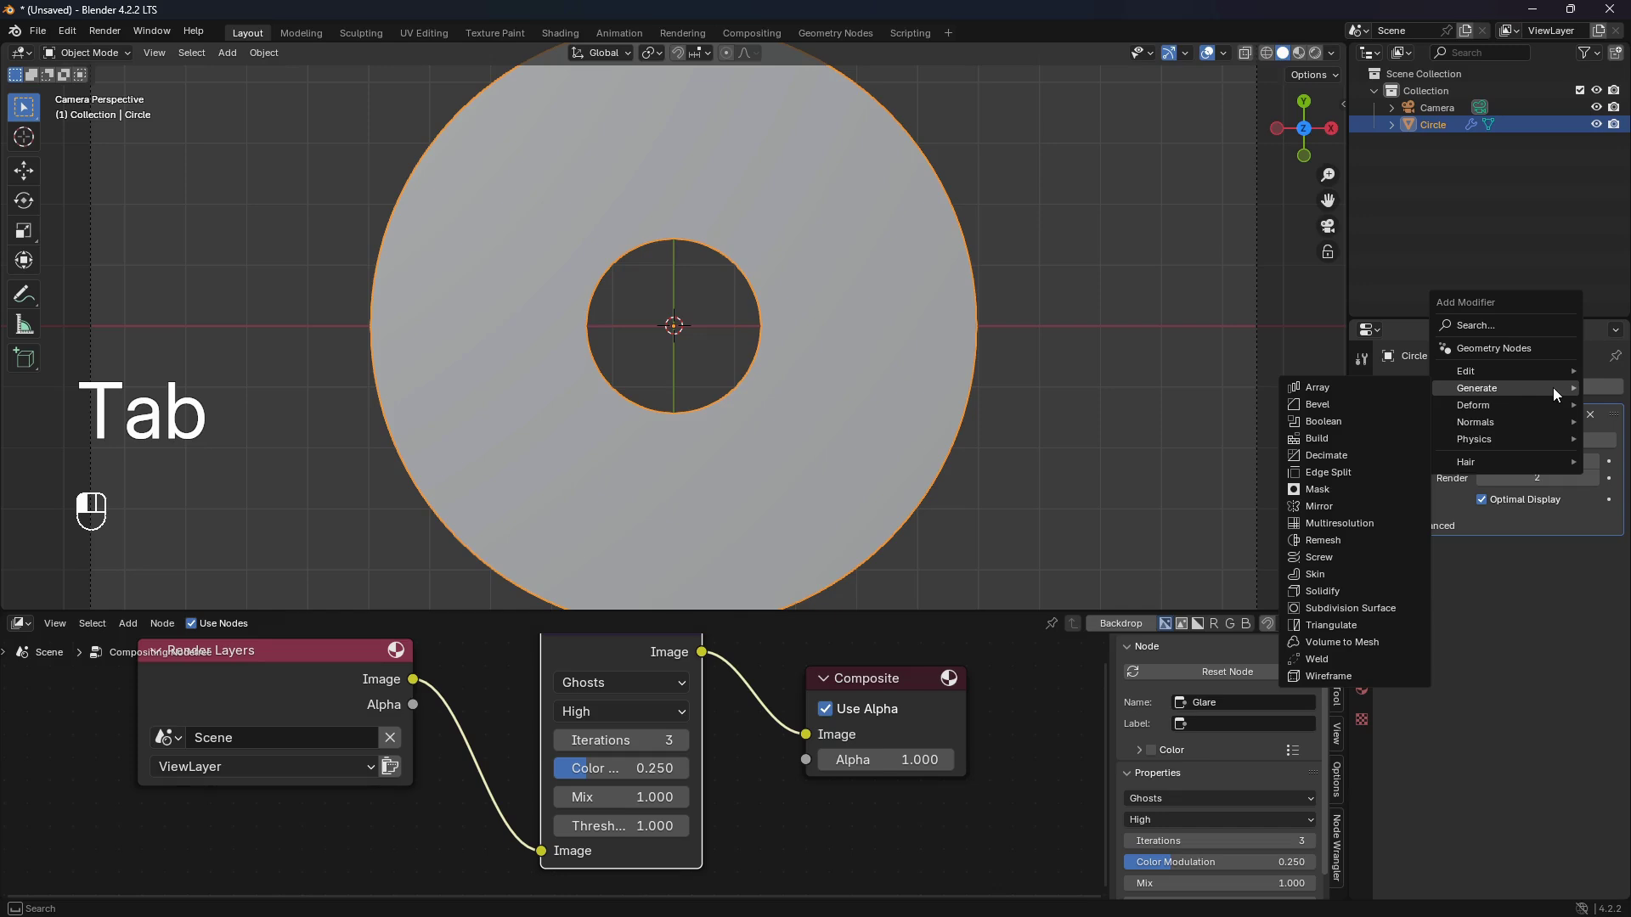
pyautogui.click(1366, 676)
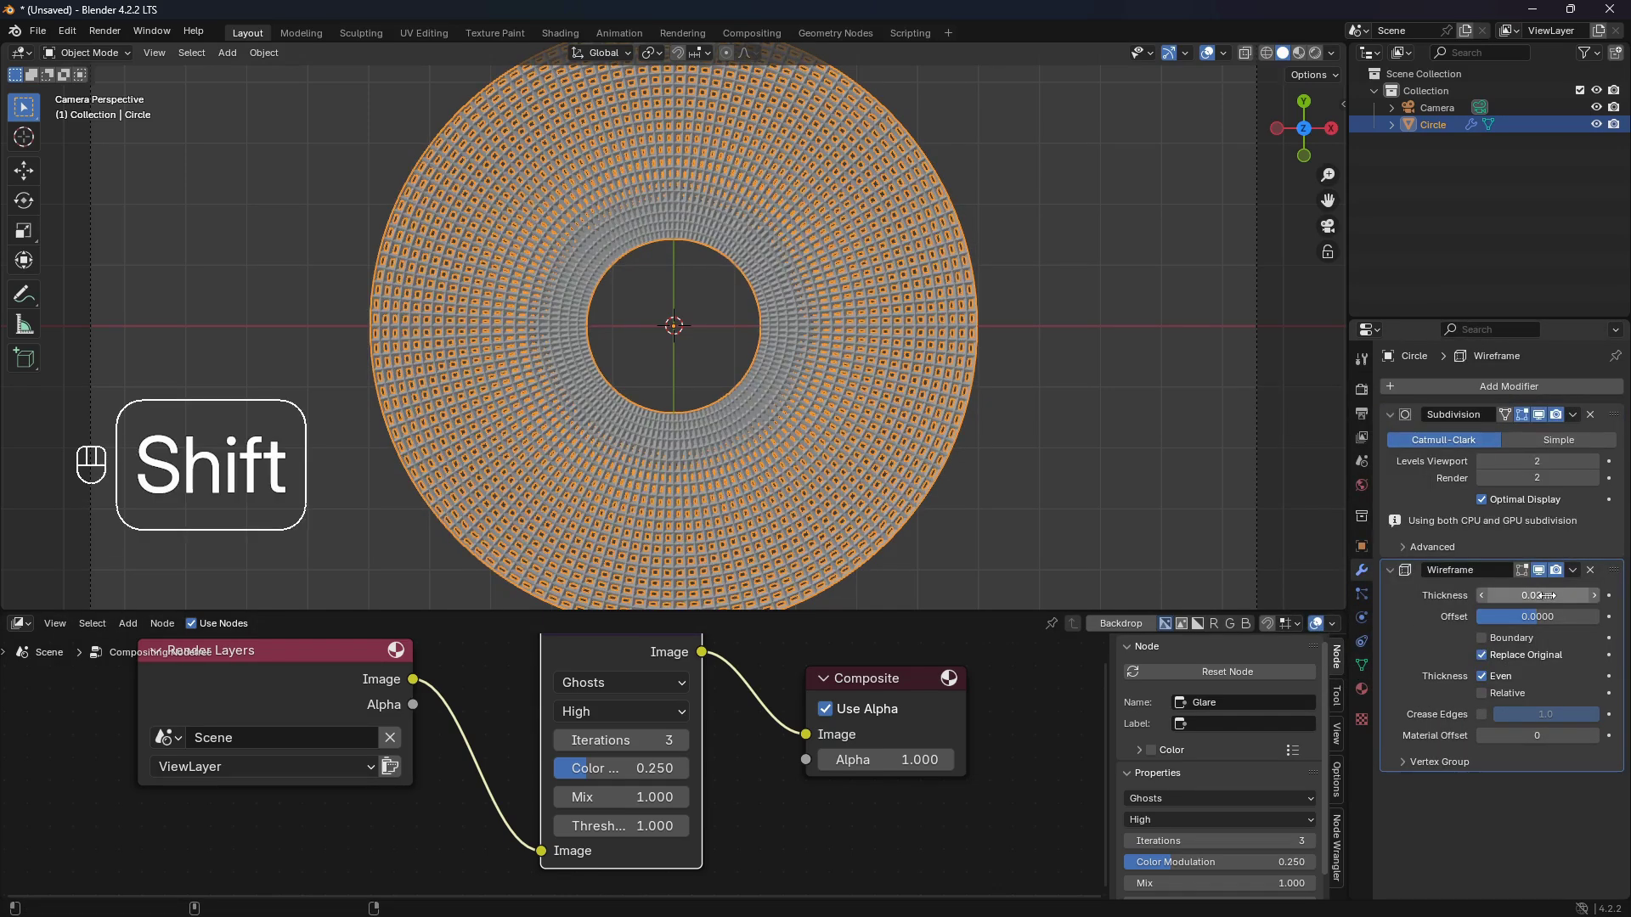
pyautogui.keyDown('shift'); pyautogui.moveTo(1565, 591); pyautogui.dragTo(1517, 575); pyautogui.keyUp('shift')
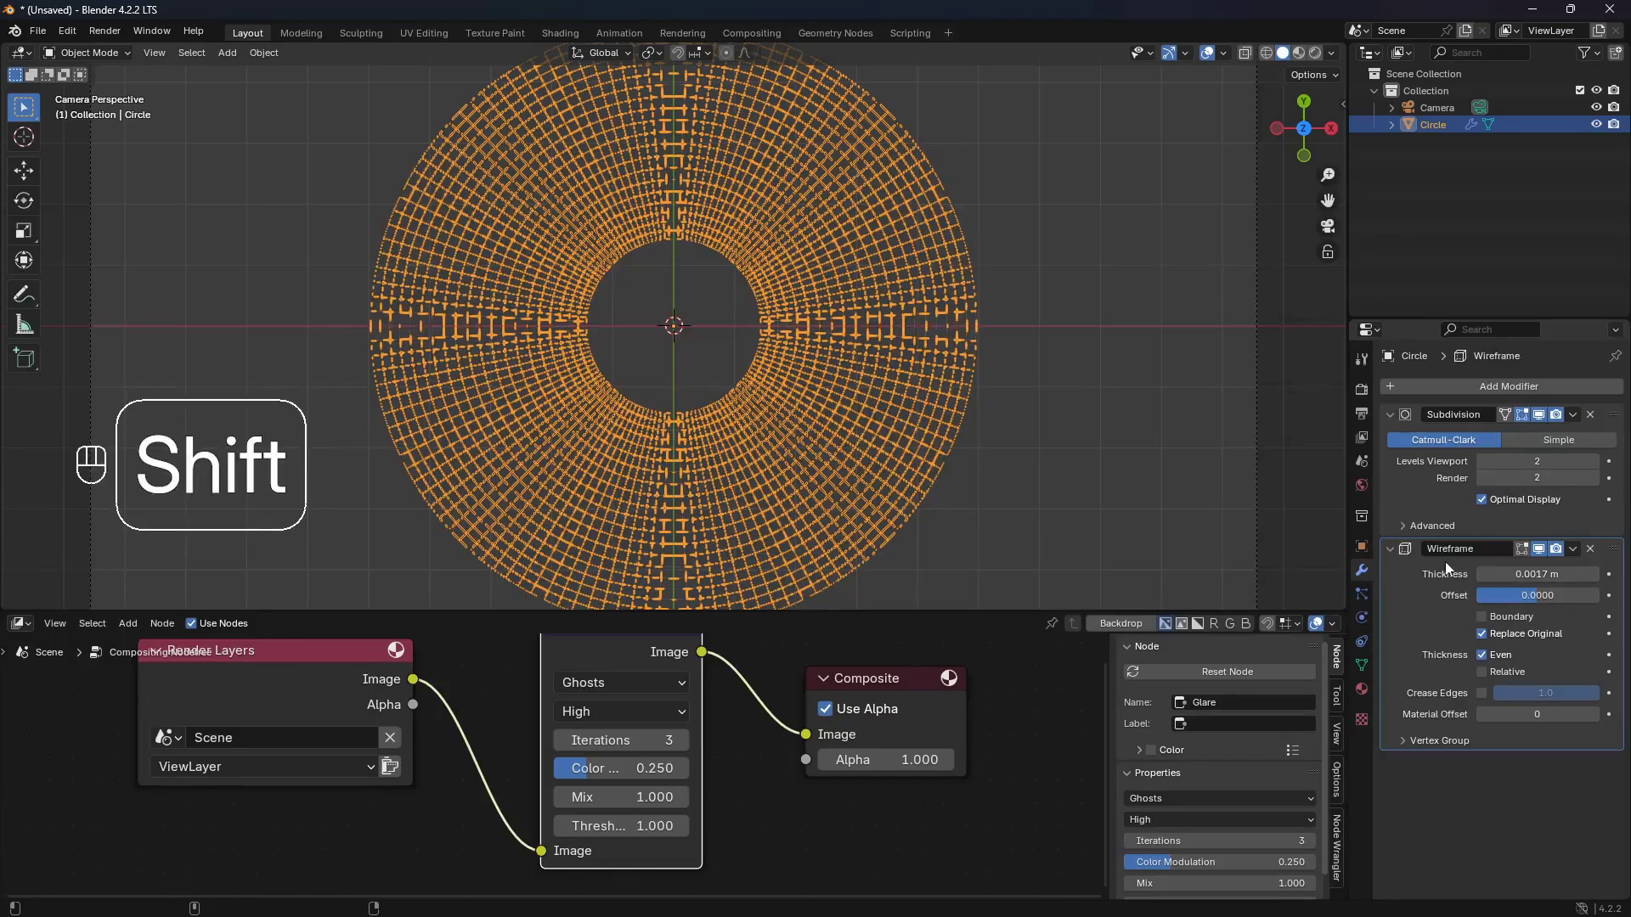
# - Deselect all, switch to Rendered shading and set the wireframe thickness to 0.0095 m
pyautogui.hotkey('alt', 'a')
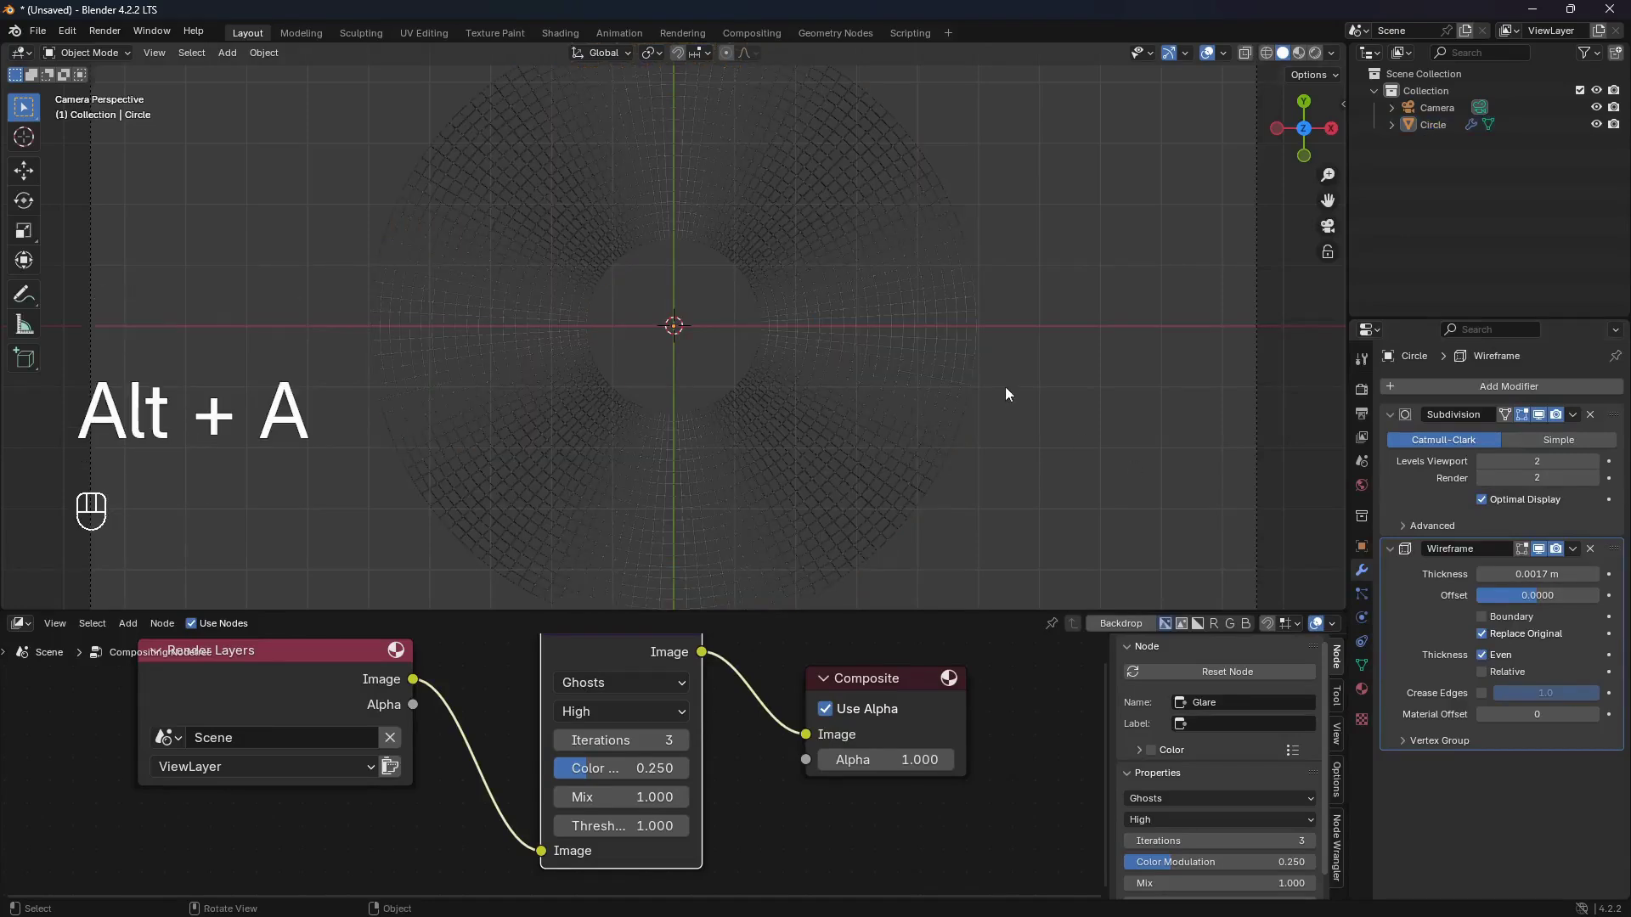
pyautogui.click(1315, 53)
pyautogui.scroll(2, 997, 268)
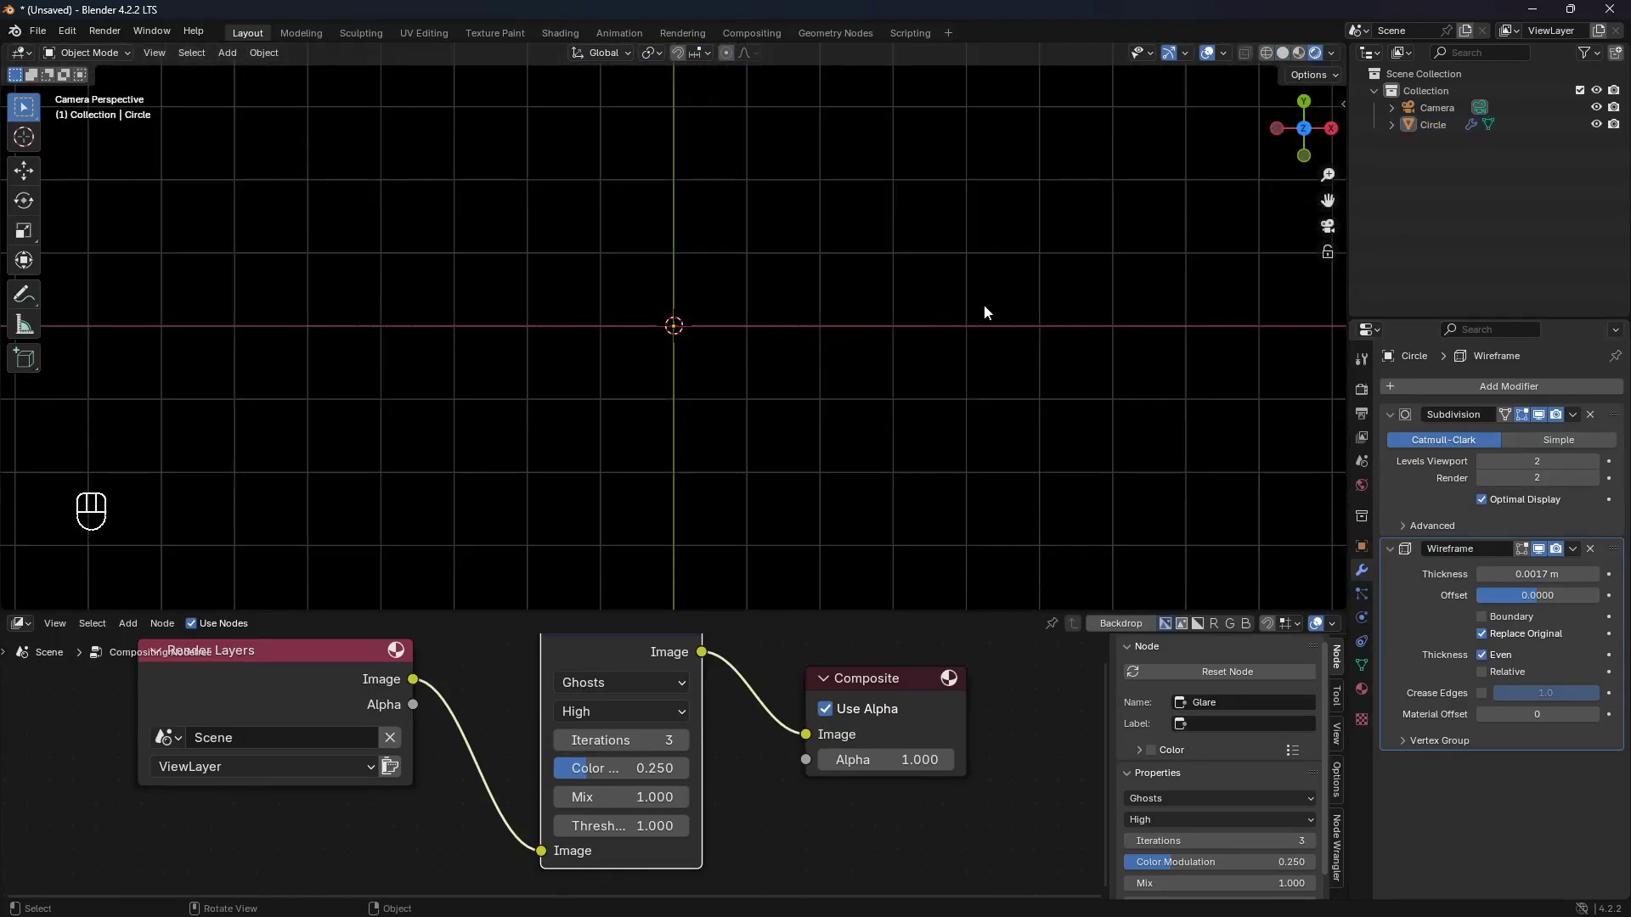
pyautogui.keyDown('shift'); pyautogui.moveTo(1538, 574); pyautogui.dragTo(1542, 578); pyautogui.keyUp('shift')
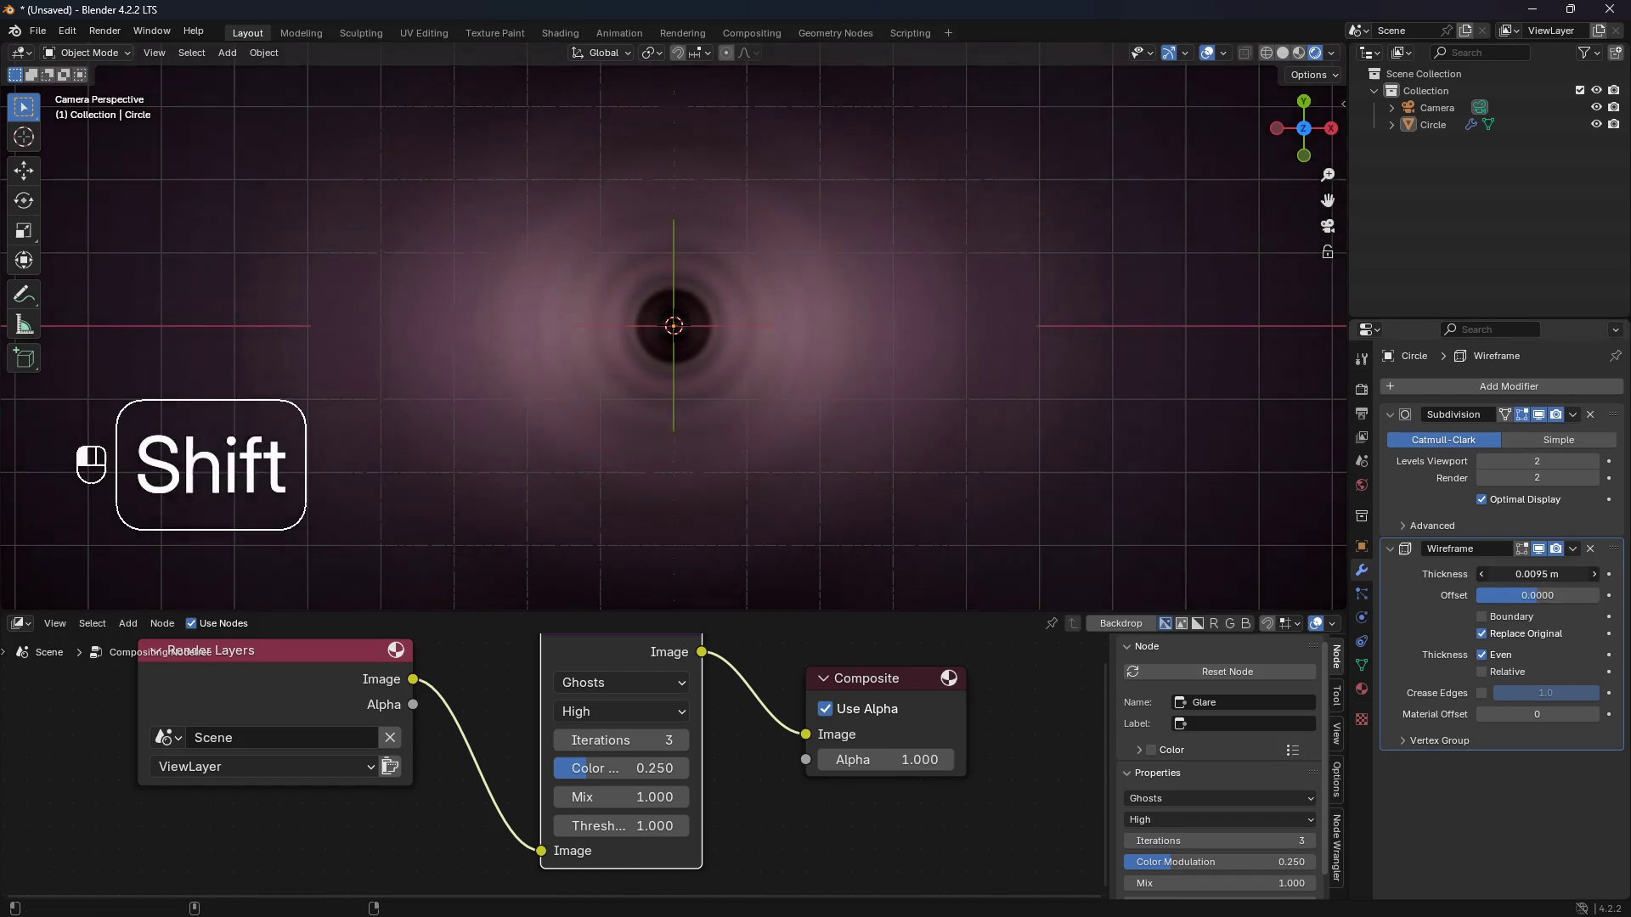
pyautogui.click(1205, 55)
pyautogui.click(1205, 55)
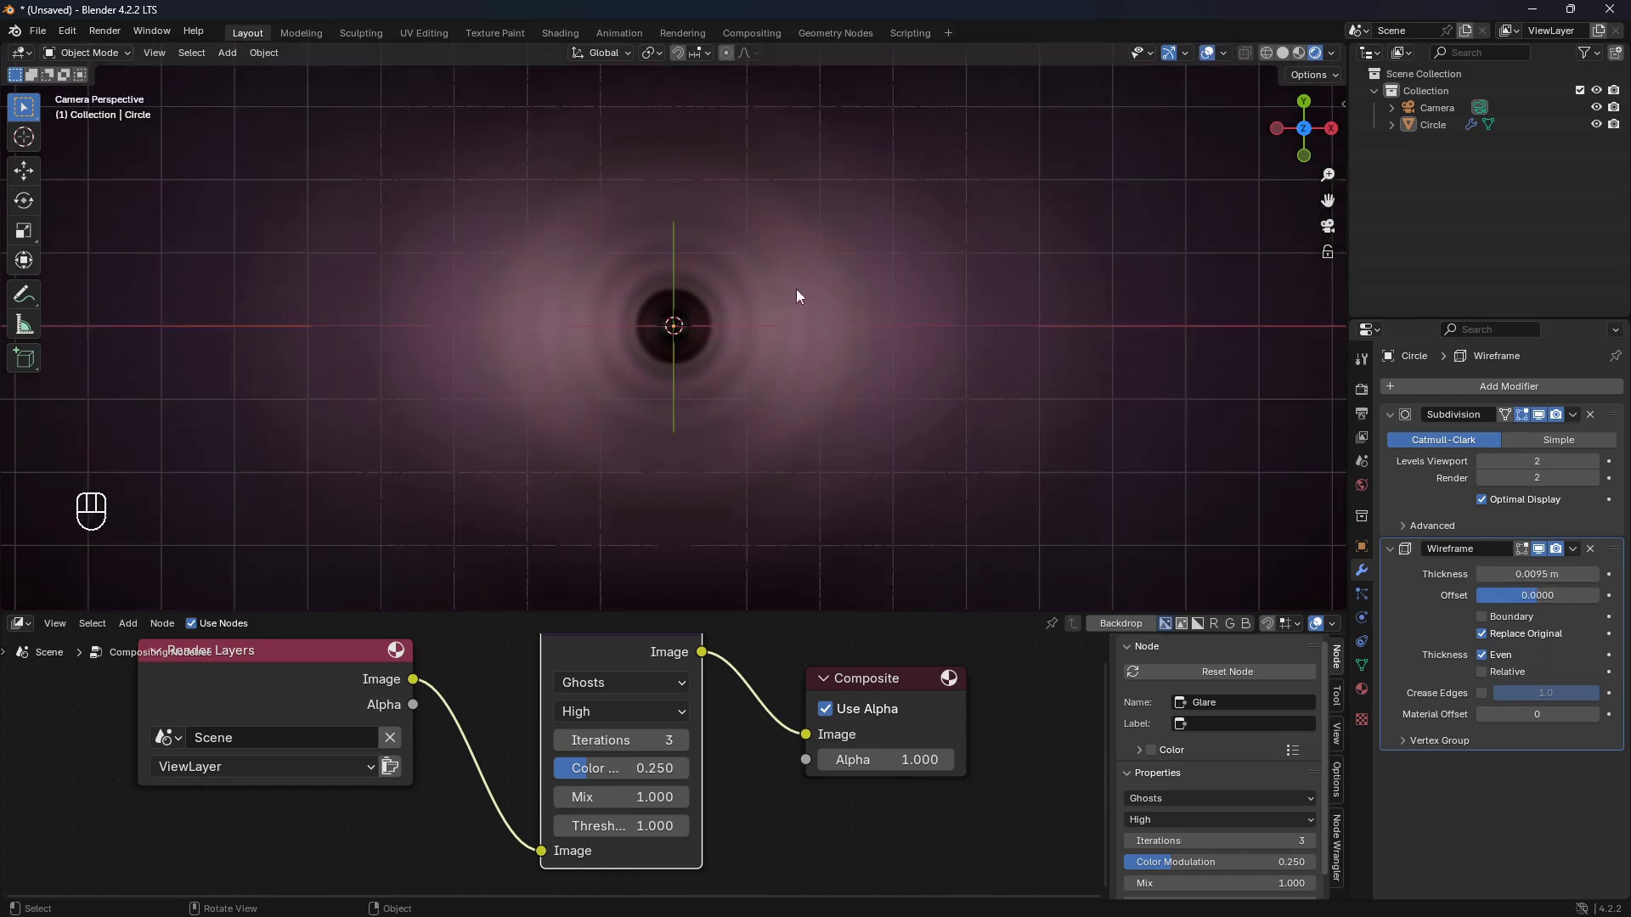
# - Try tilting the ring around the X axis, then undo the rotation
pyautogui.click(797, 289)
pyautogui.press('r')
pyautogui.press('x')
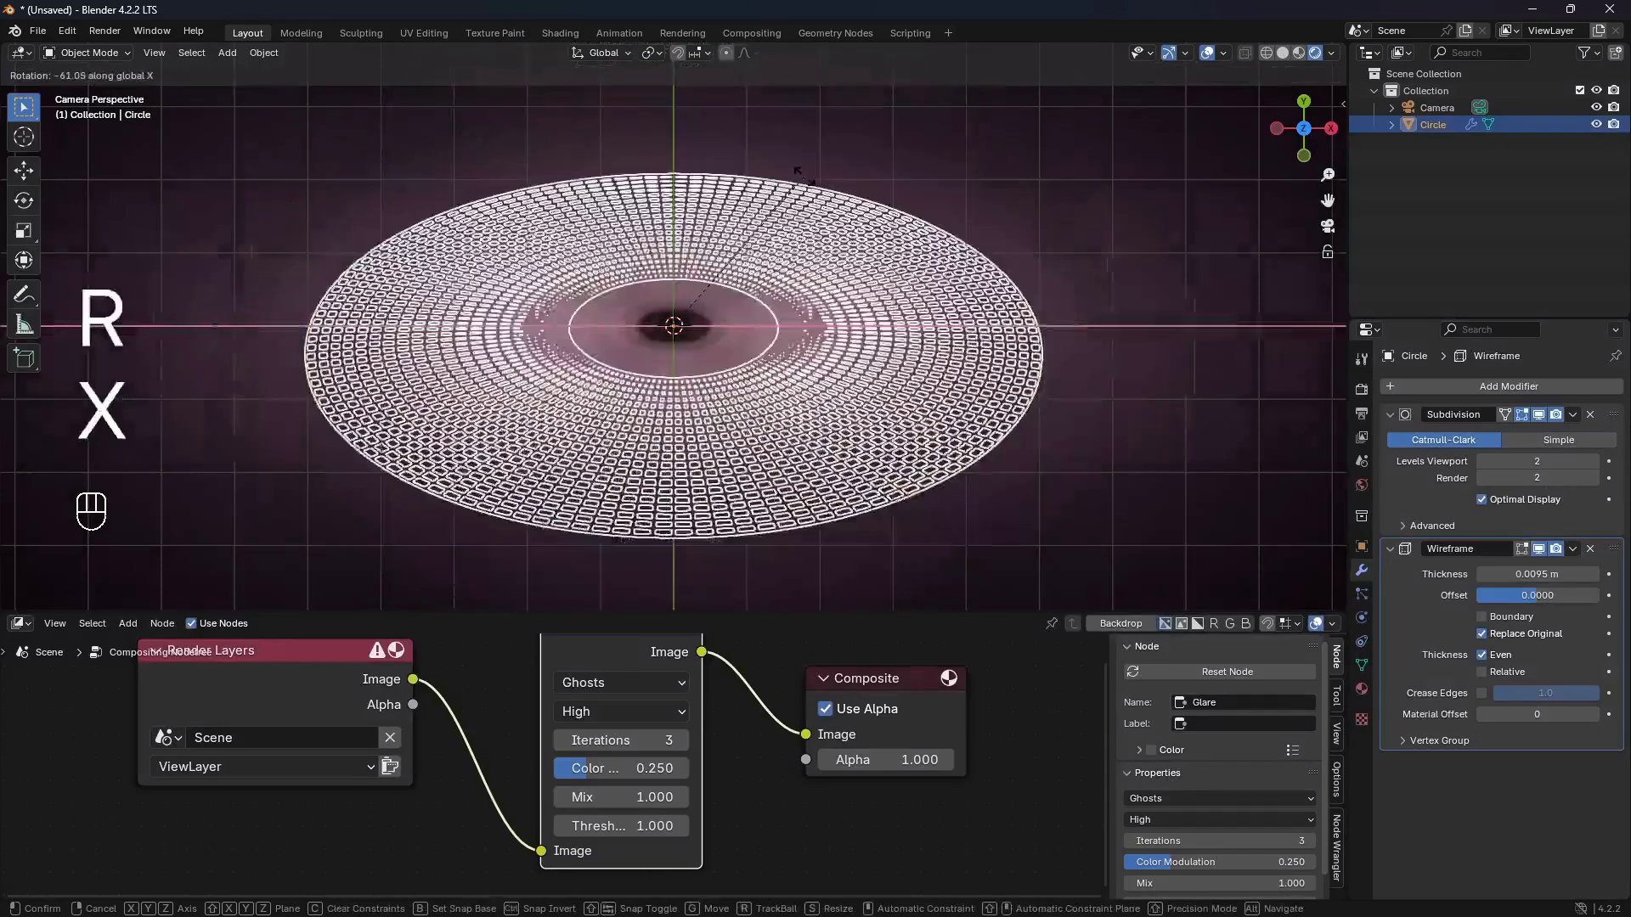
pyautogui.click(1186, 365)
pyautogui.click(1206, 55)
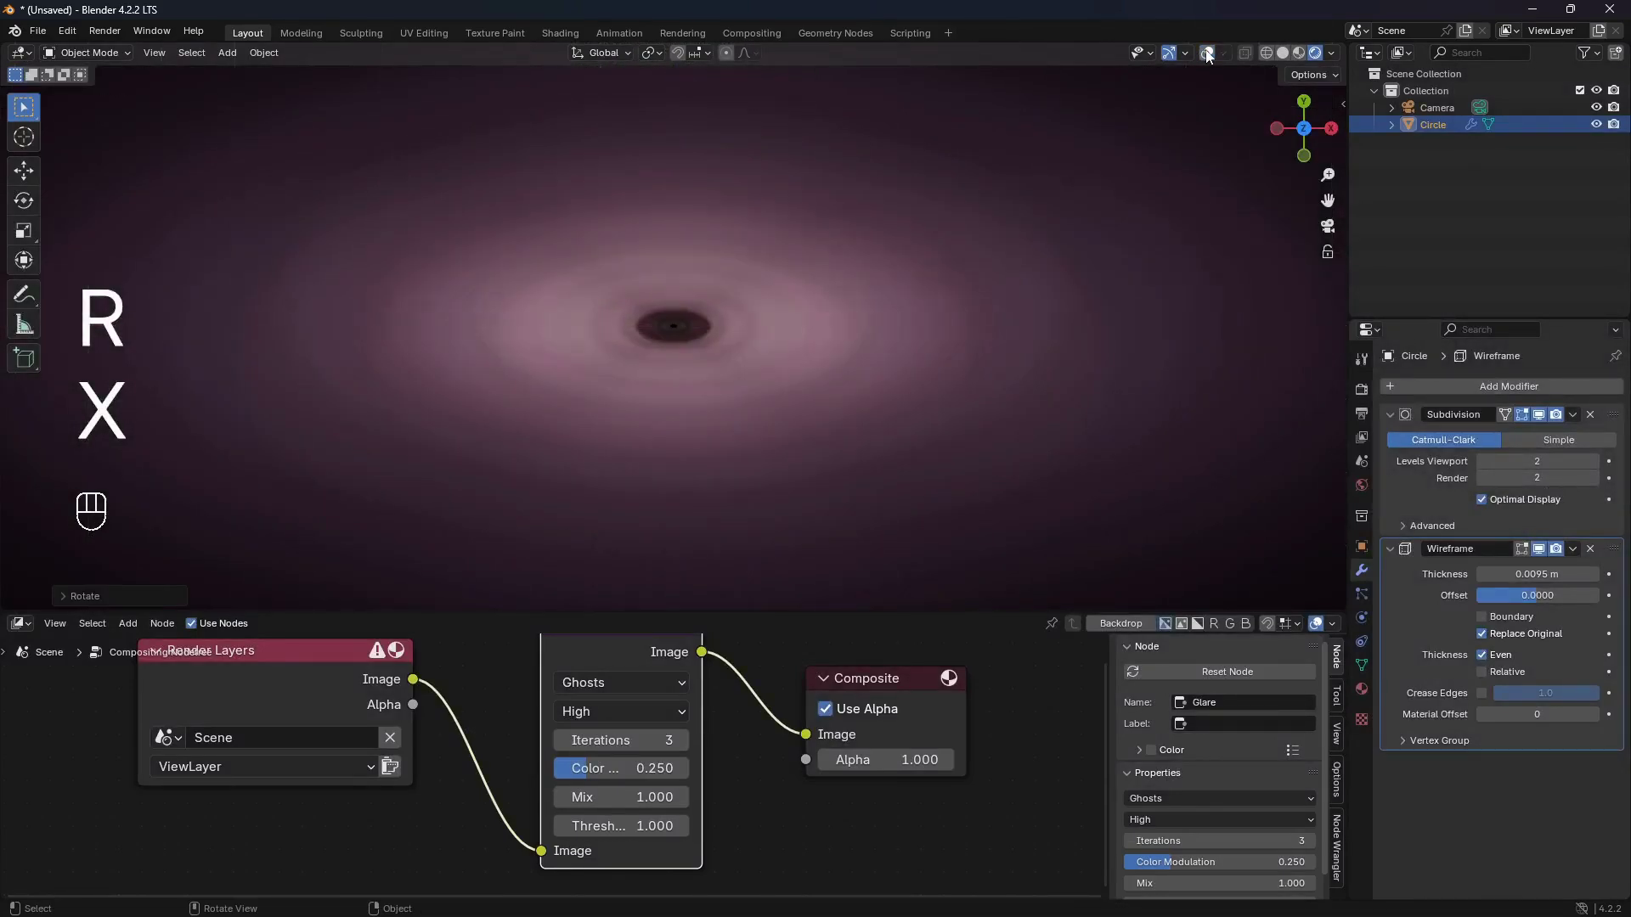
pyautogui.keyDown('ctrl'); pyautogui.moveTo(959, 445); pyautogui.dragTo(888, 401, button='middle'); pyautogui.keyUp('ctrl')
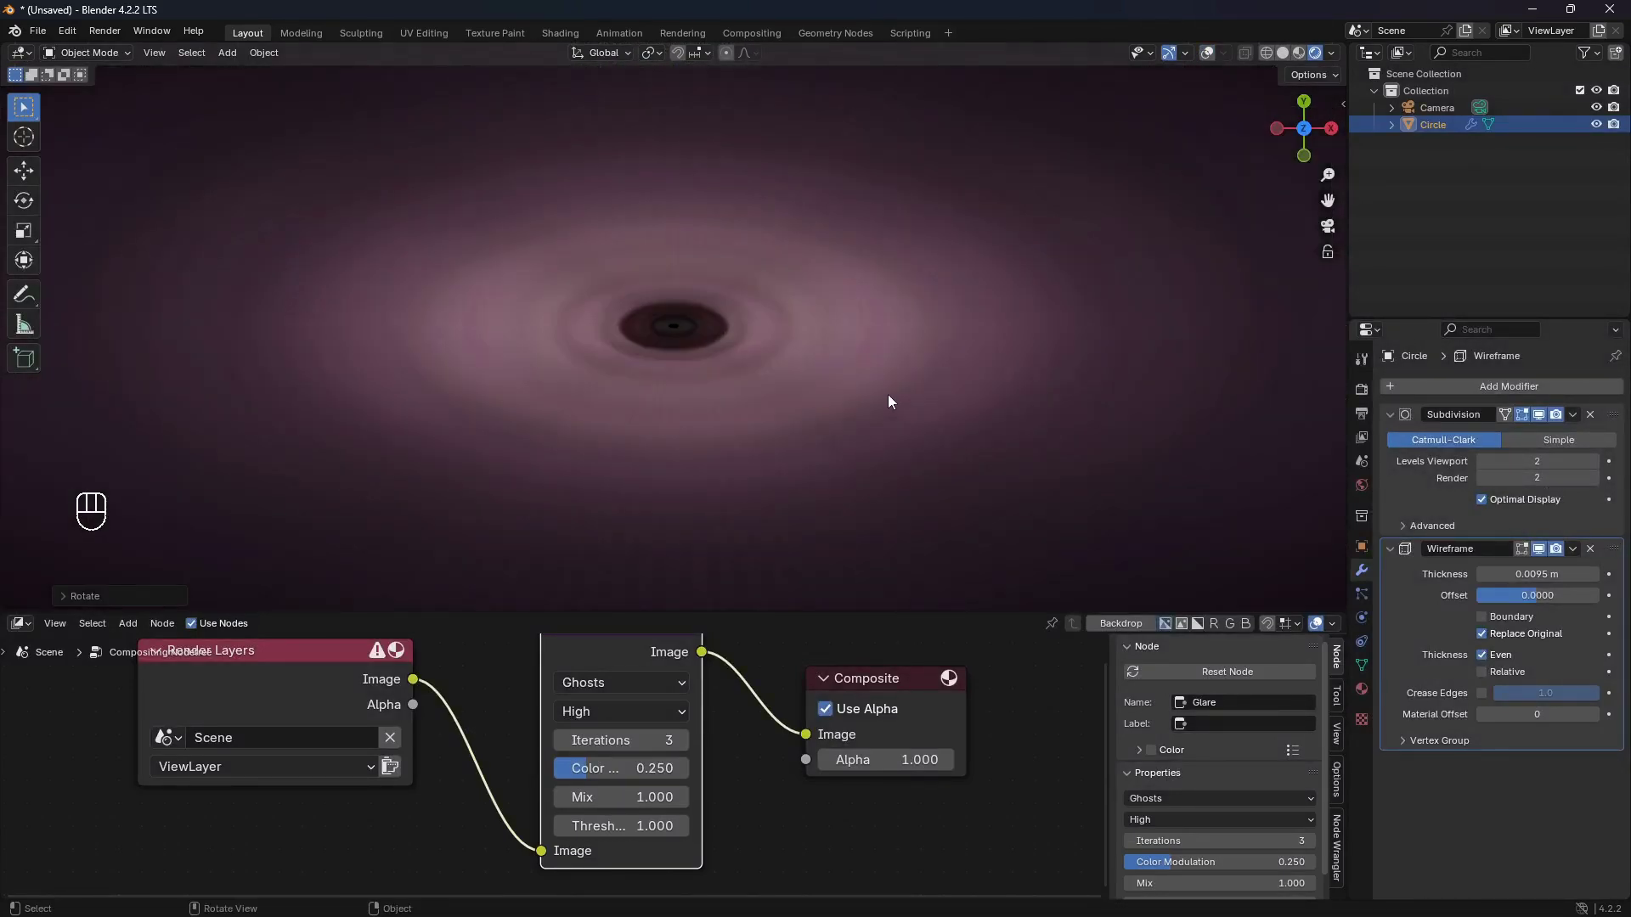
pyautogui.hotkey('ctrl', 'z')
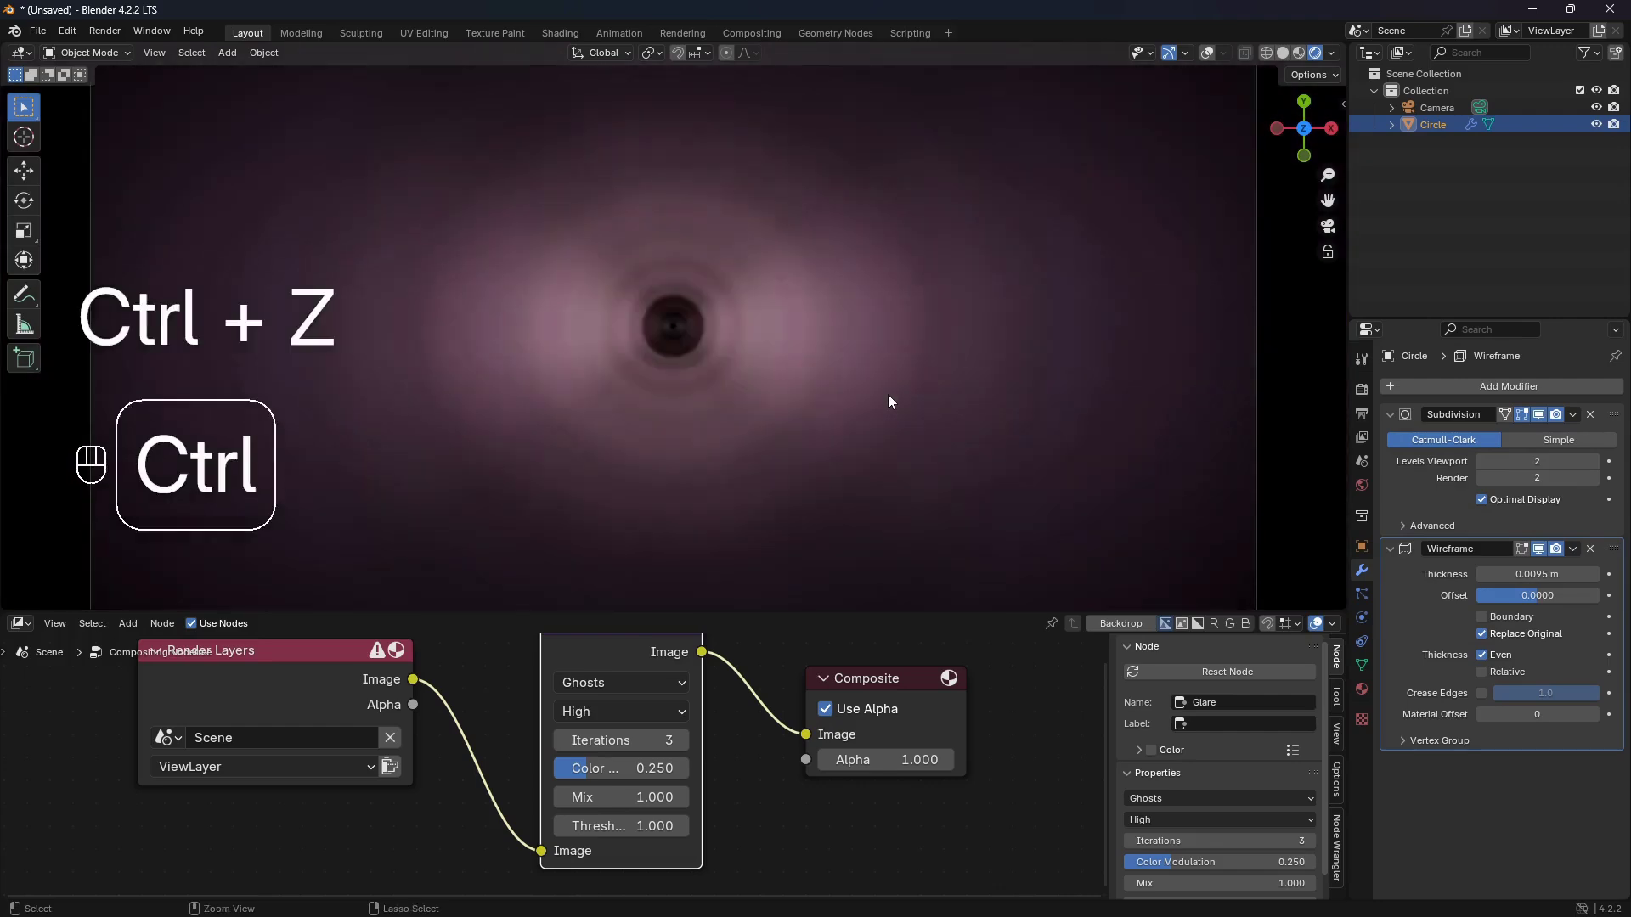
pyautogui.click(1206, 54)
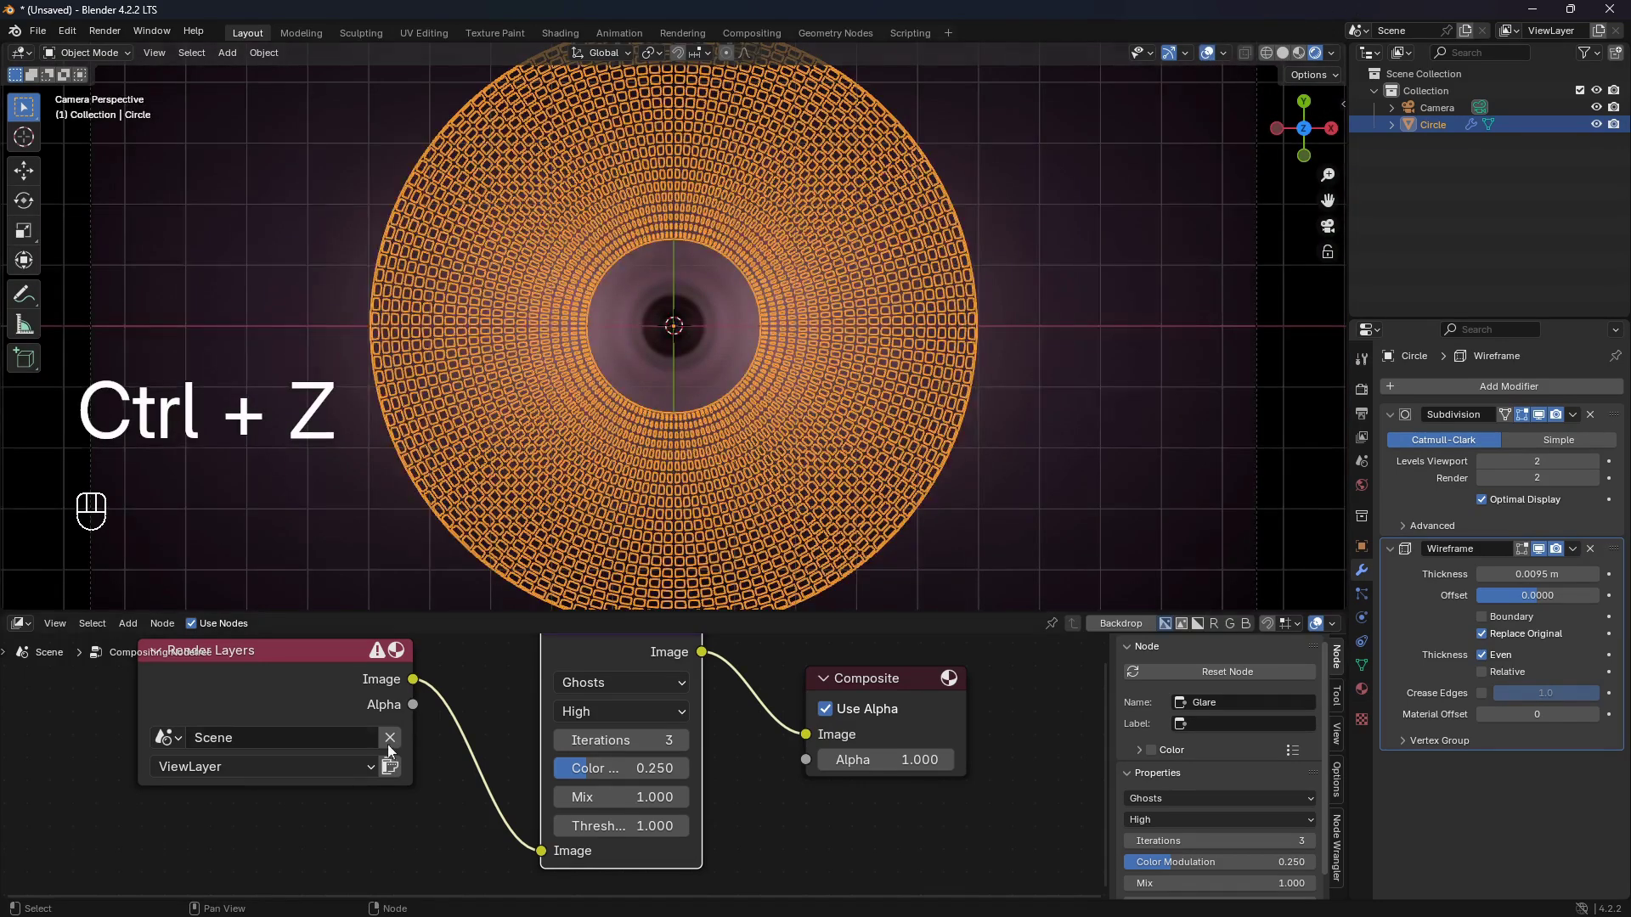
# - Switch the bottom editor back to the Shader Editor showing the material nodes
pyautogui.click(19, 623)
pyautogui.click(104, 782)
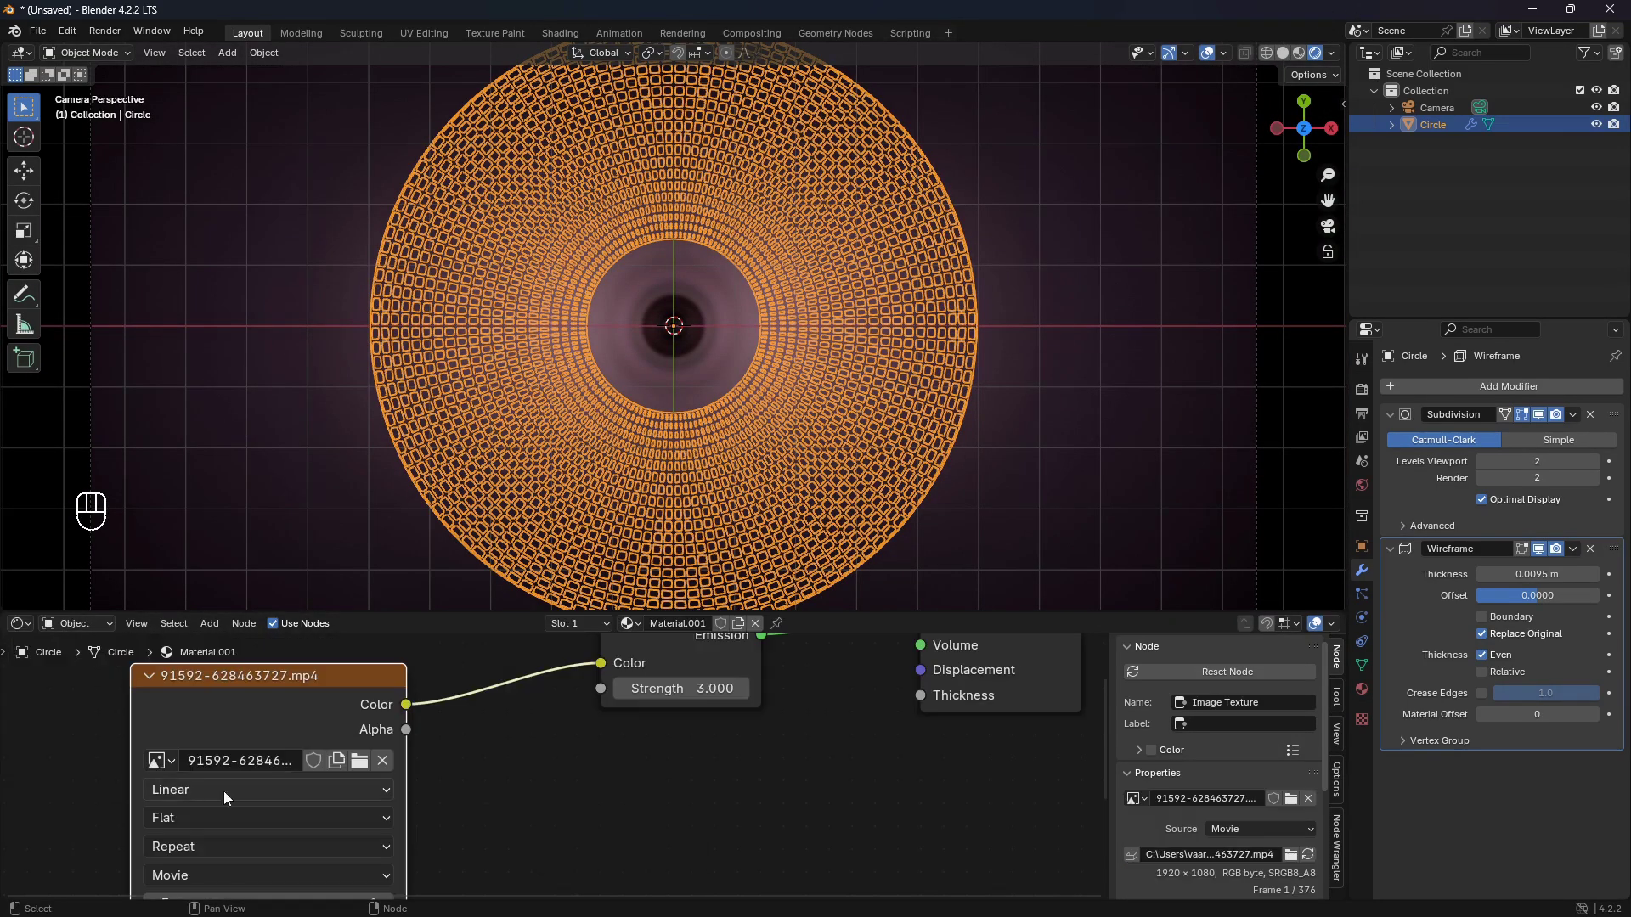
pyautogui.scroll(-1, 473, 743)
# - Add Texture Coordinate and Mapping nodes to the video texture node with Ctrl+T
pyautogui.click(1209, 52)
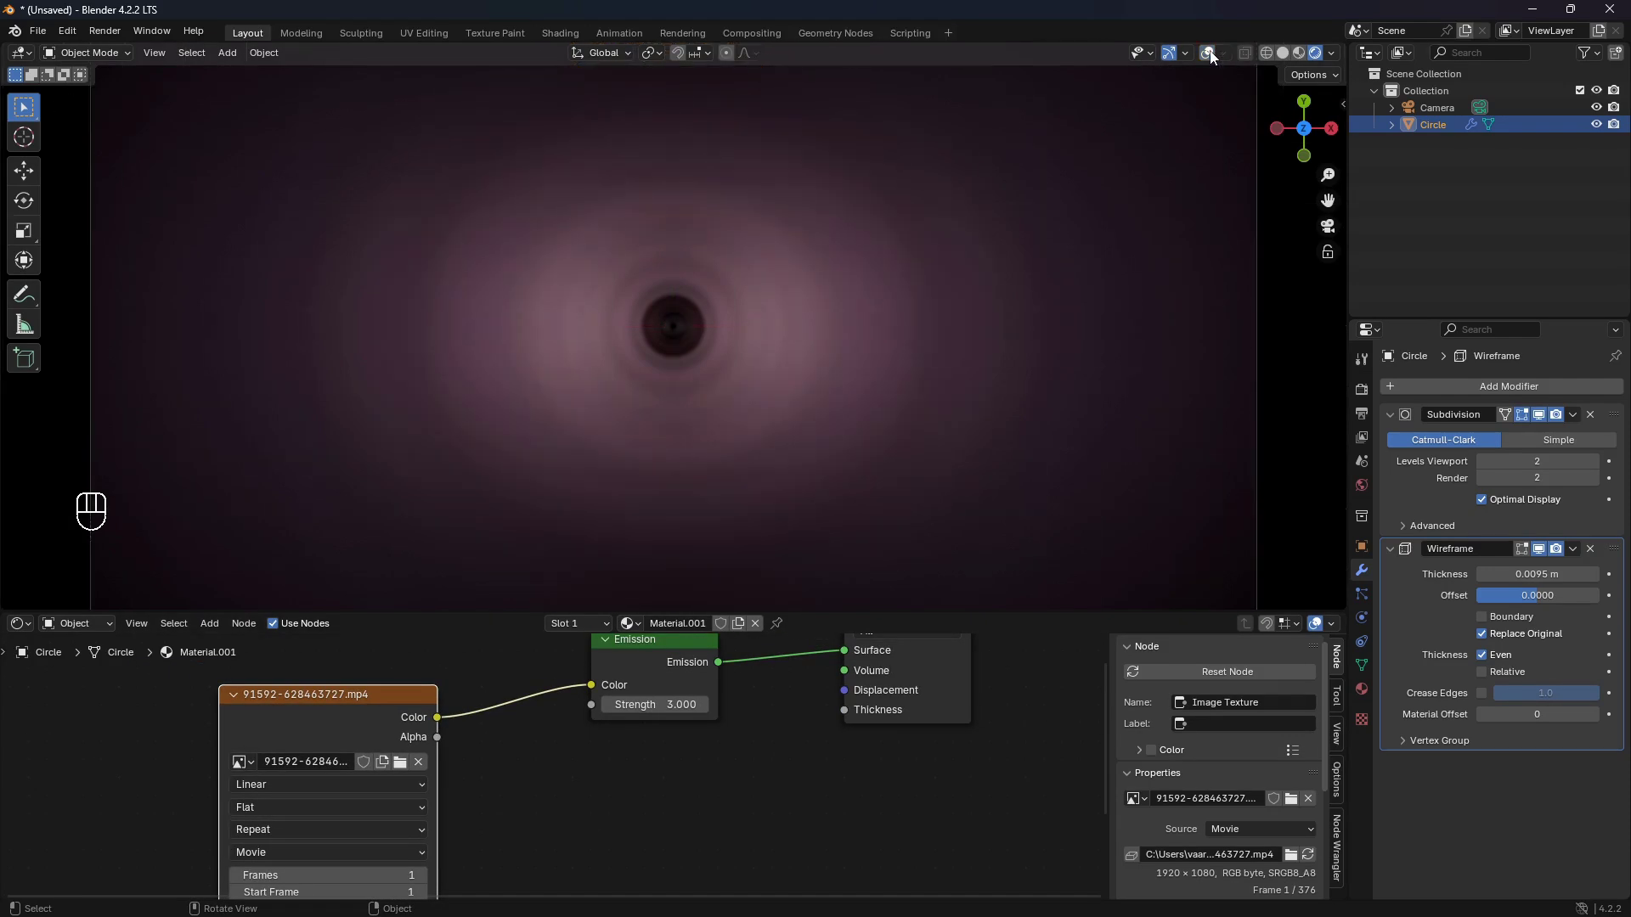
pyautogui.click(1210, 53)
pyautogui.moveTo(593, 733); pyautogui.dragTo(798, 781, button='middle')
pyautogui.scroll(-1, 739, 740)
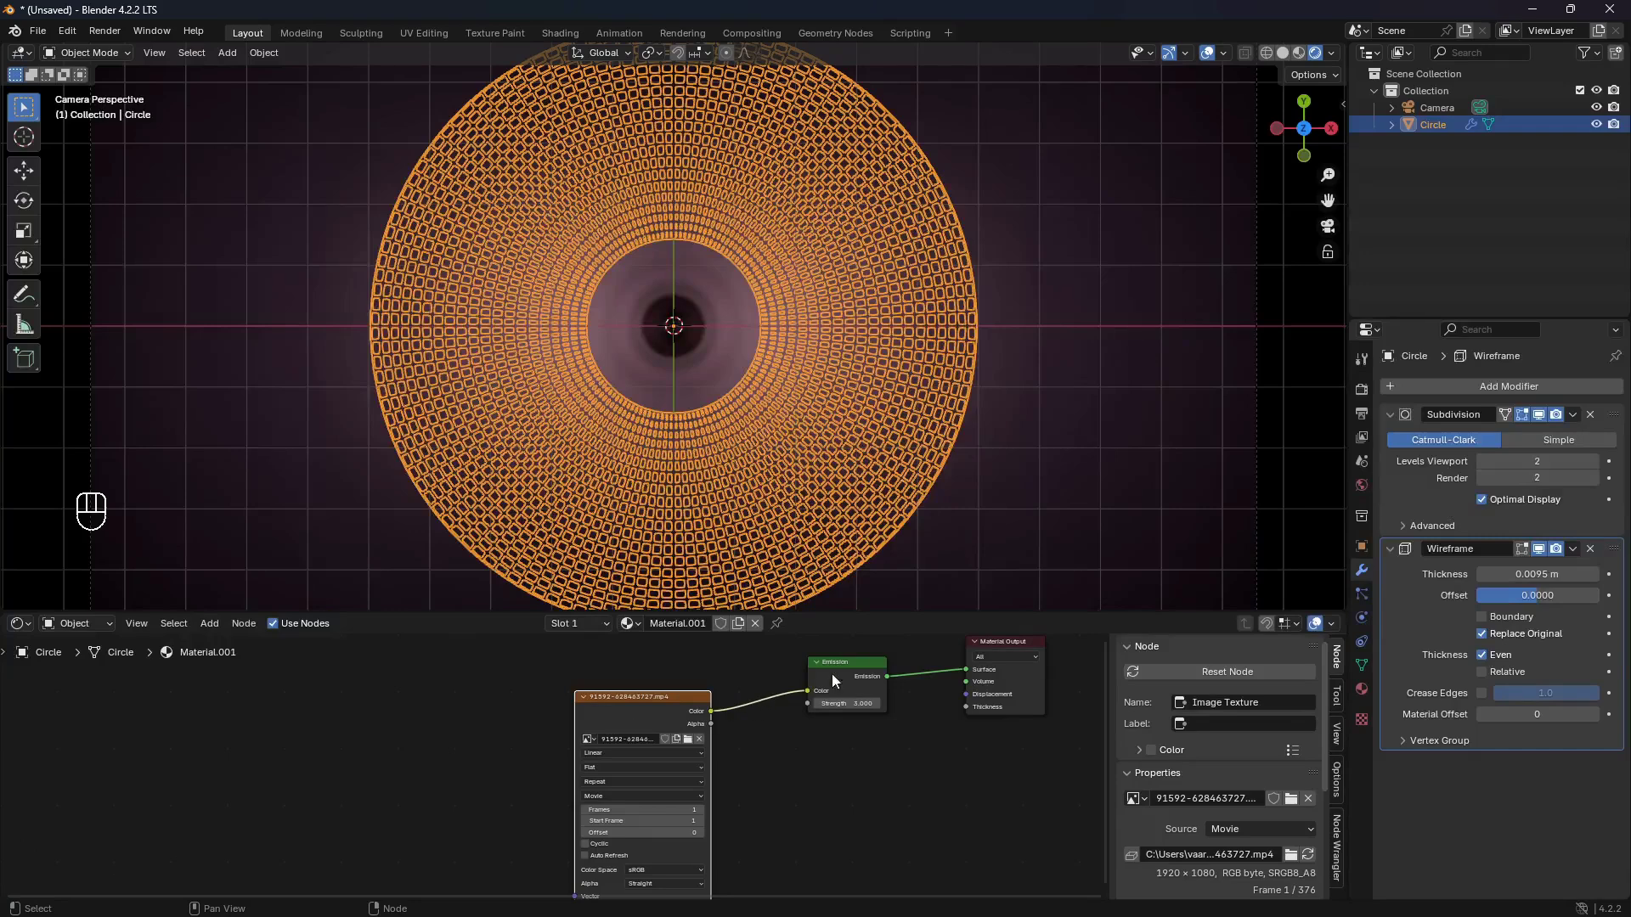
pyautogui.scroll(2, 695, 750)
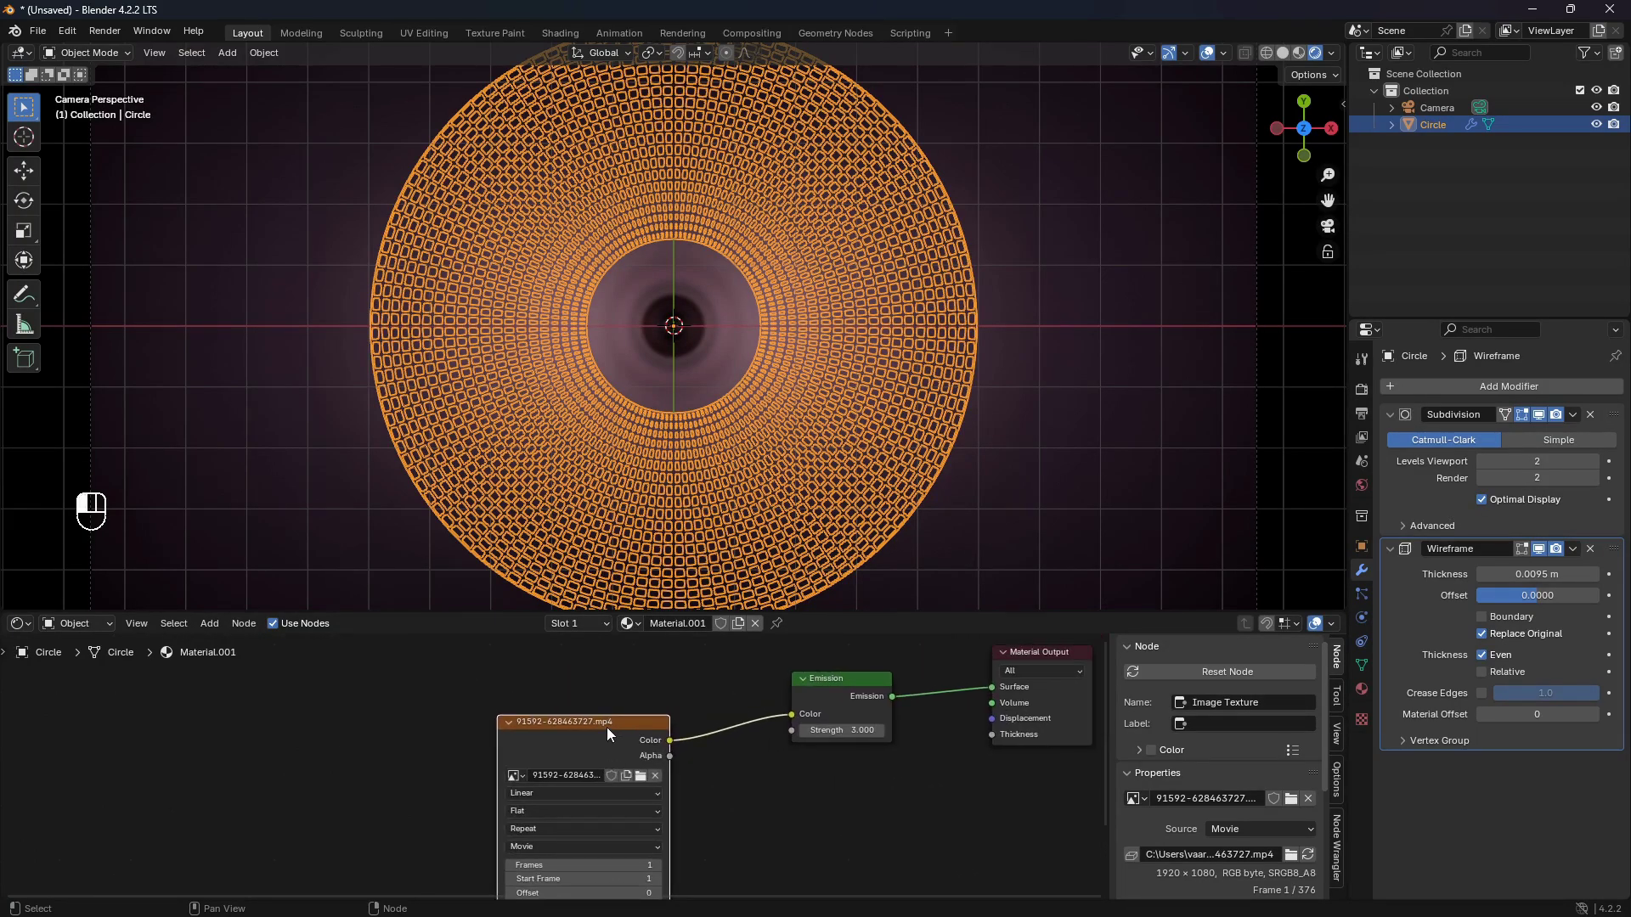
pyautogui.moveTo(606, 727); pyautogui.dragTo(654, 687, button='middle')
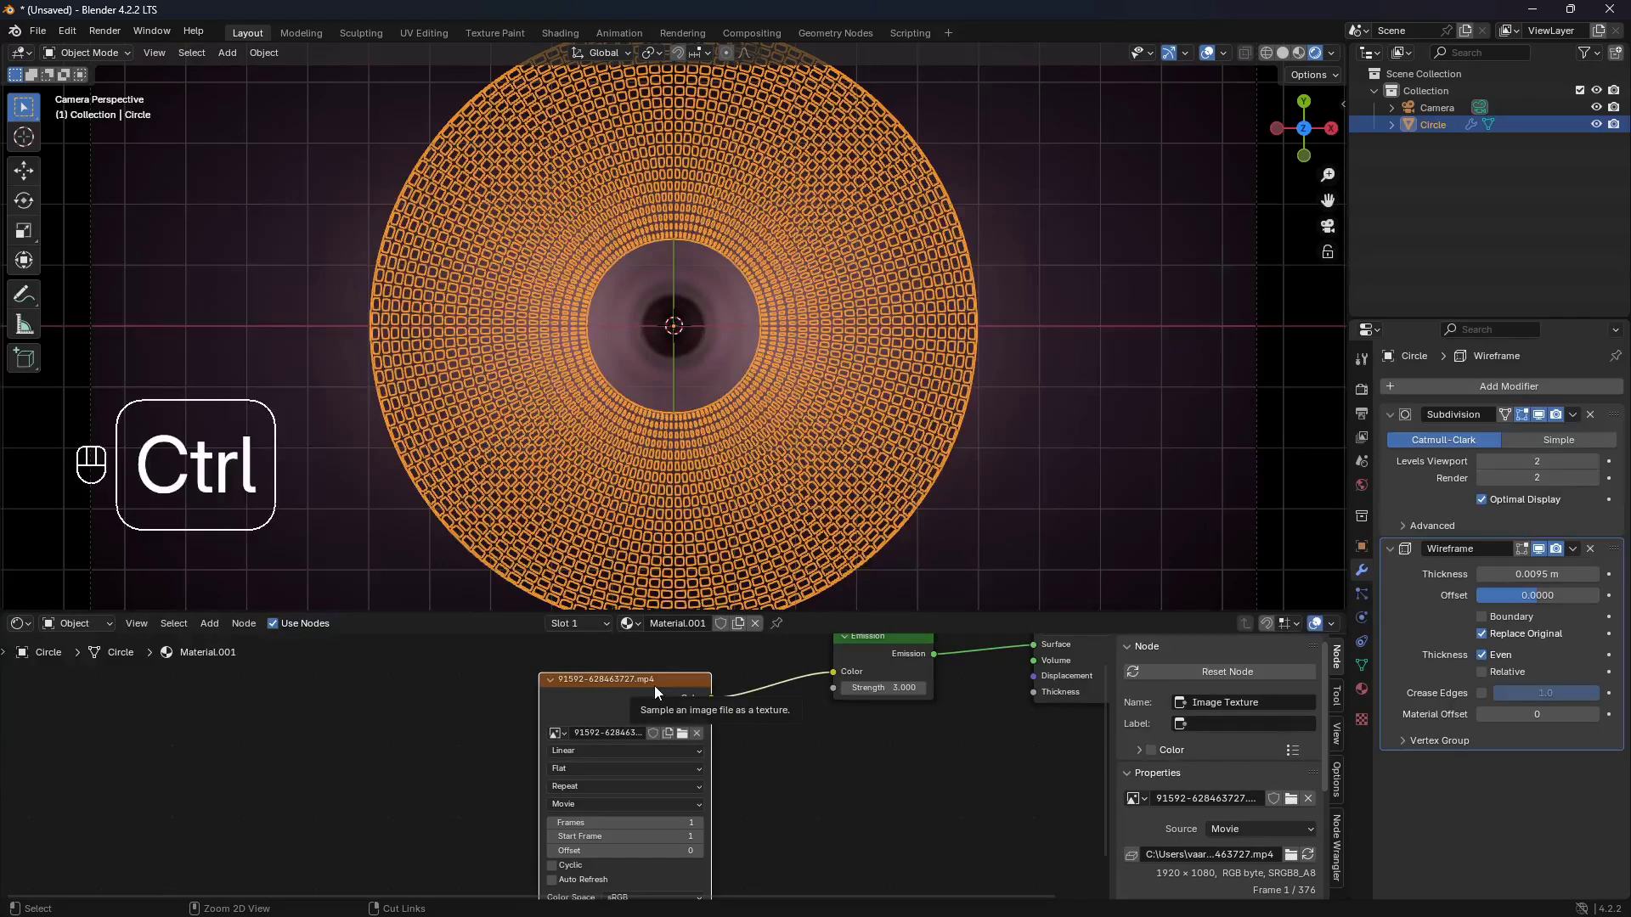
pyautogui.hotkey('ctrl', 't')
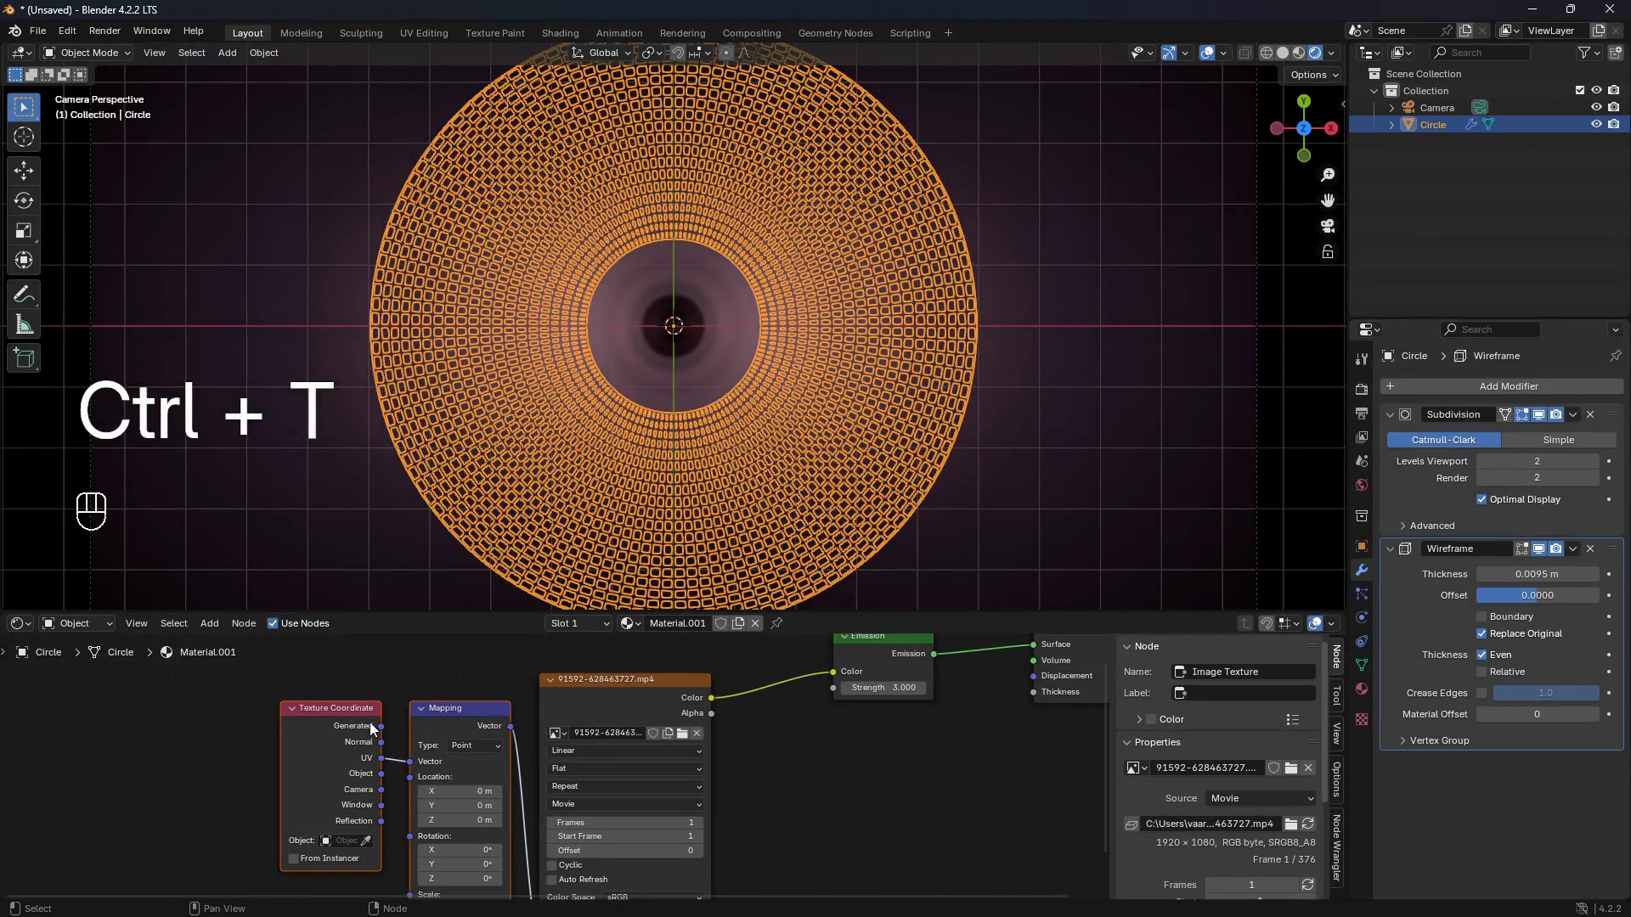
# - Connect Texture Coordinate's Generated output to the Mapping node's Vector input
pyautogui.scroll(1, 472, 721)
pyautogui.moveTo(472, 721); pyautogui.dragTo(538, 770, button='middle')
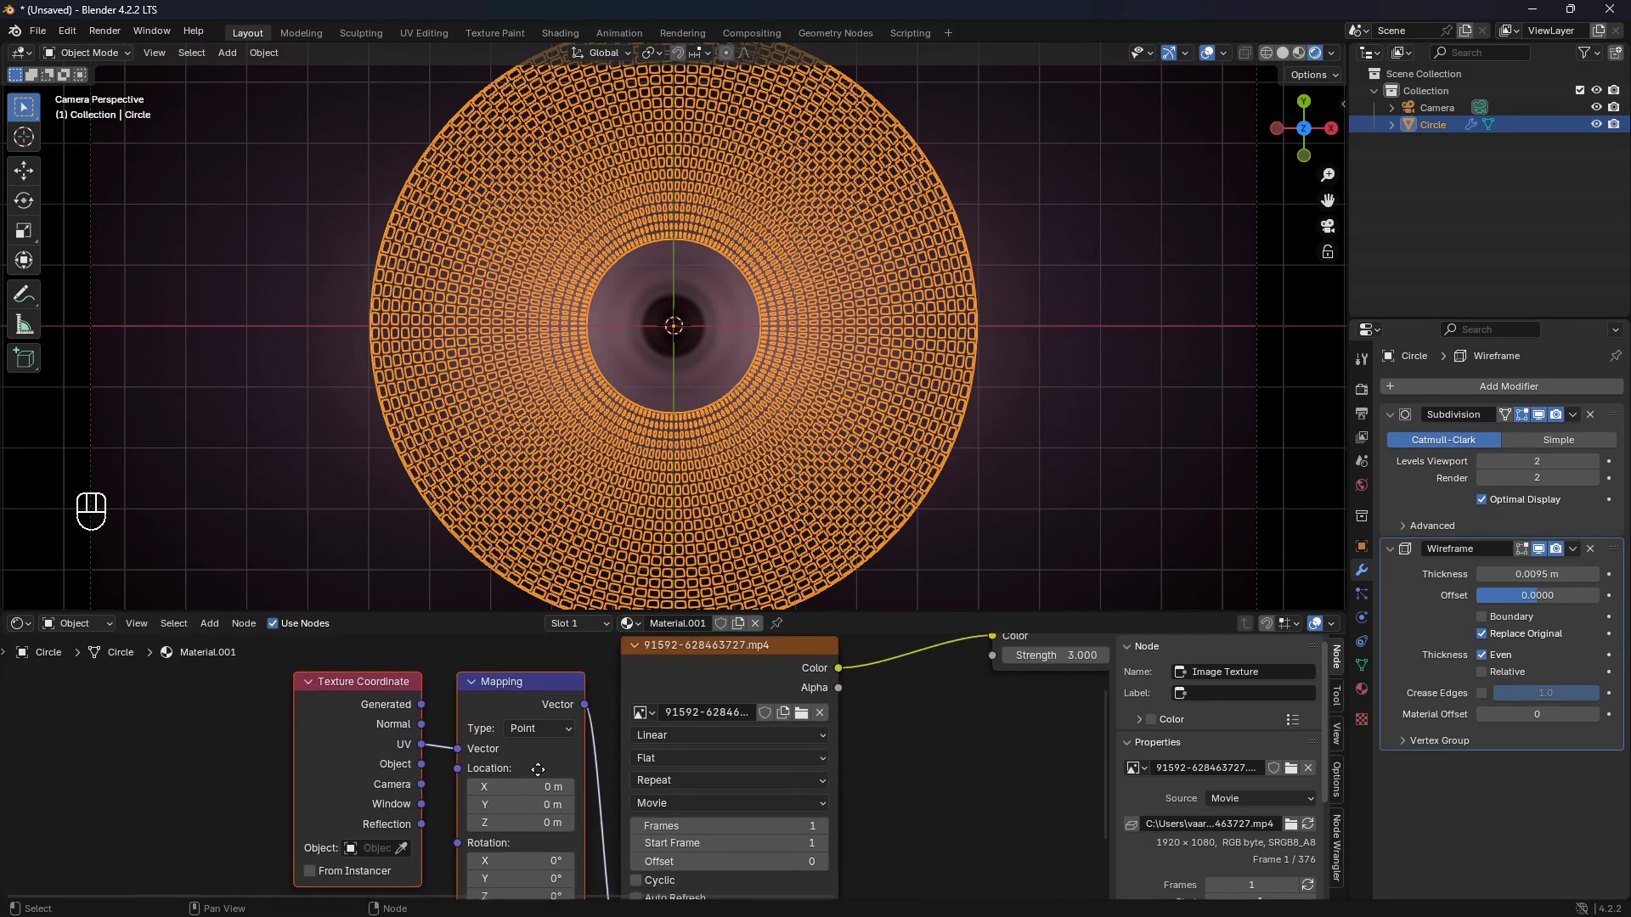
pyautogui.moveTo(422, 704); pyautogui.dragTo(457, 749)
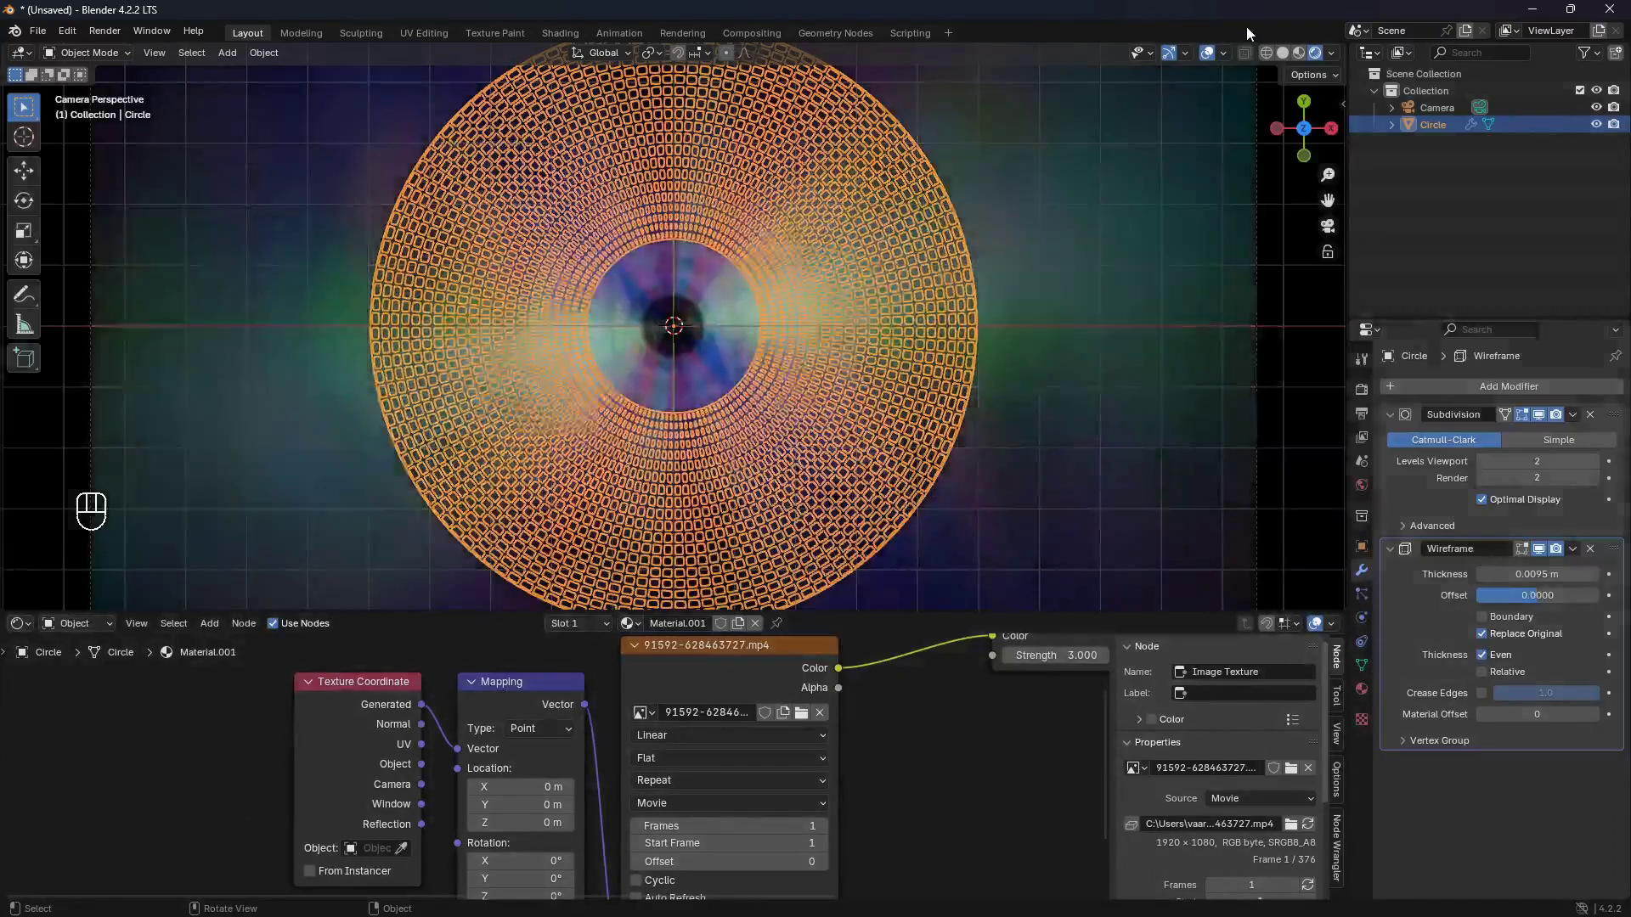
# - Collapse the Subdivision and Wireframe modifier panels
pyautogui.click(1201, 54)
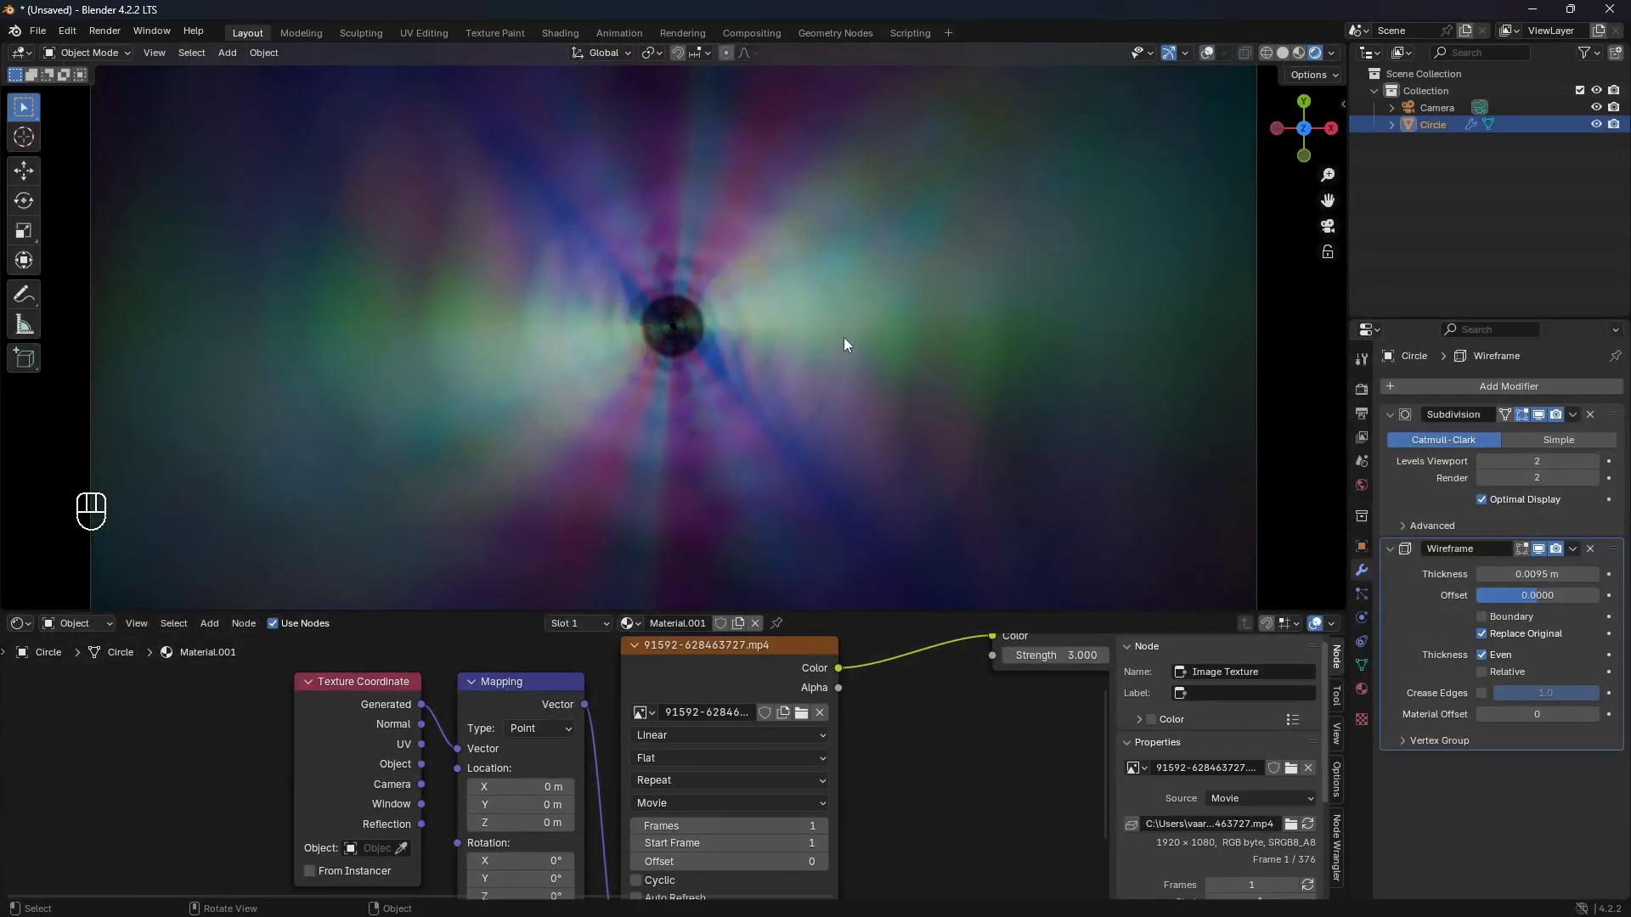
pyautogui.click(1392, 415)
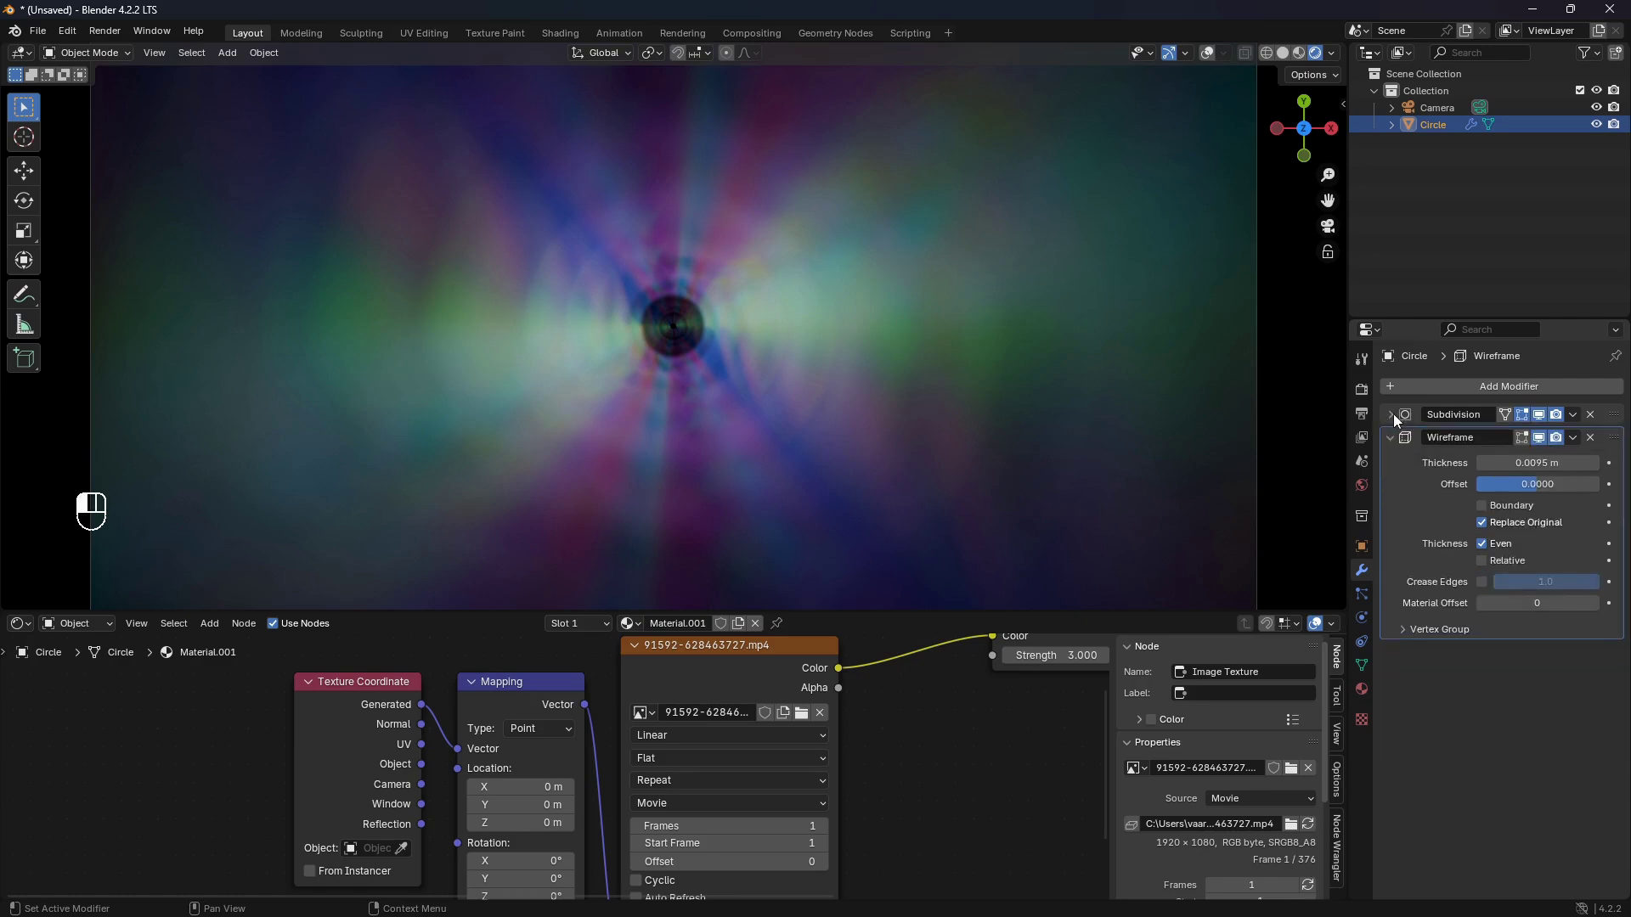
pyautogui.click(1390, 438)
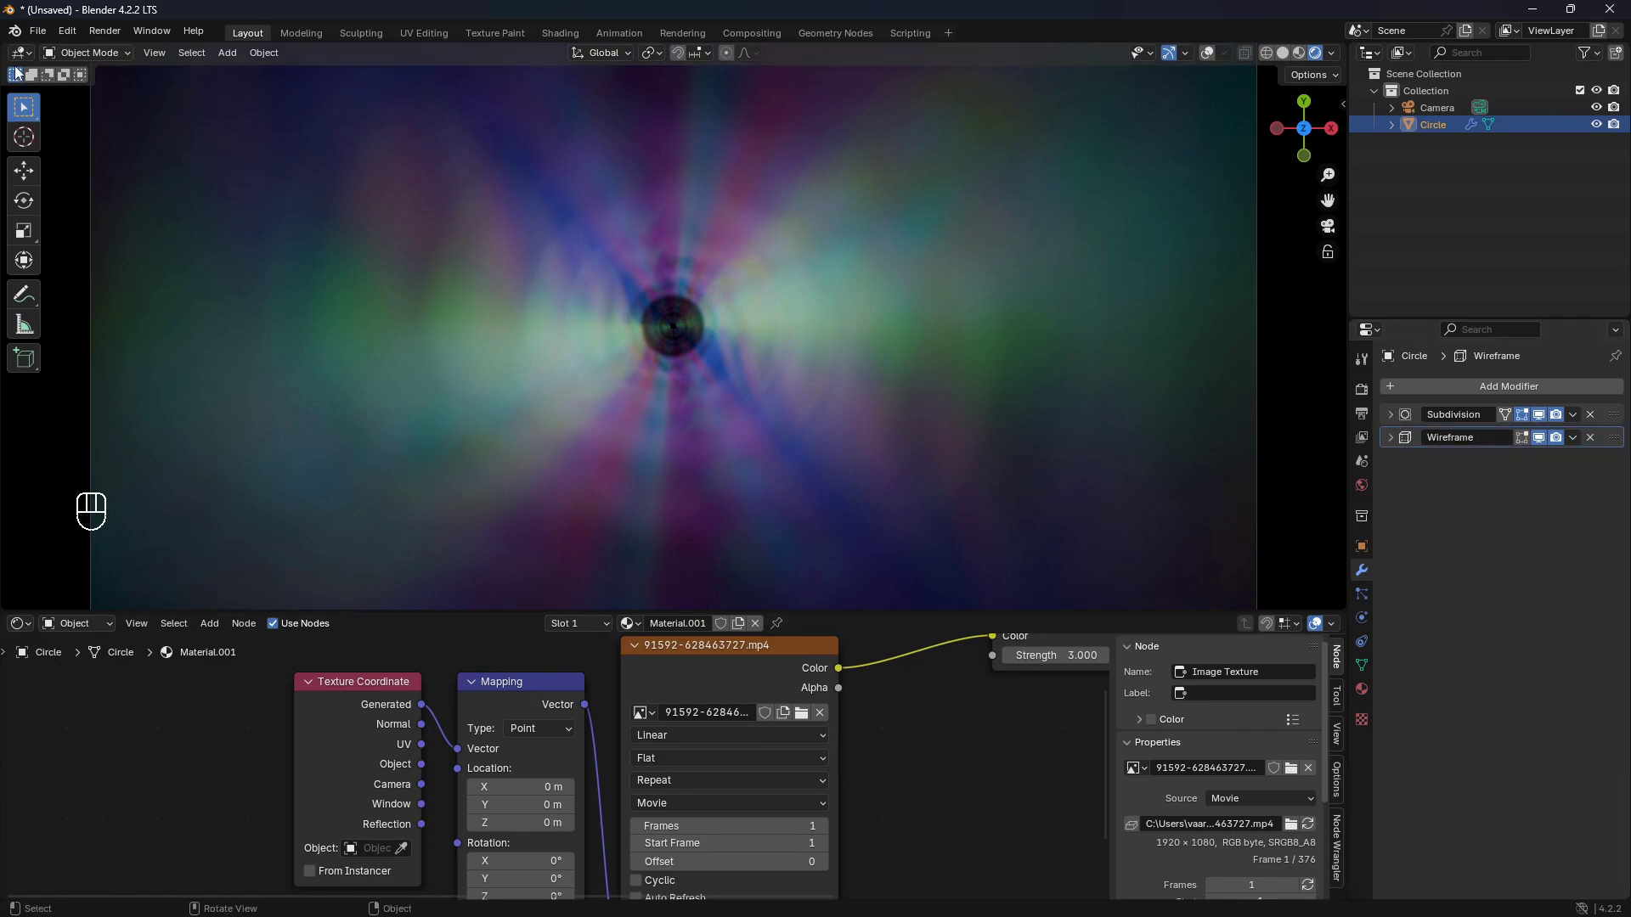
# - Split a Timeline editor off above the viewport and fit the frame range
pyautogui.moveTo(7, 42); pyautogui.dragTo(17, 134)
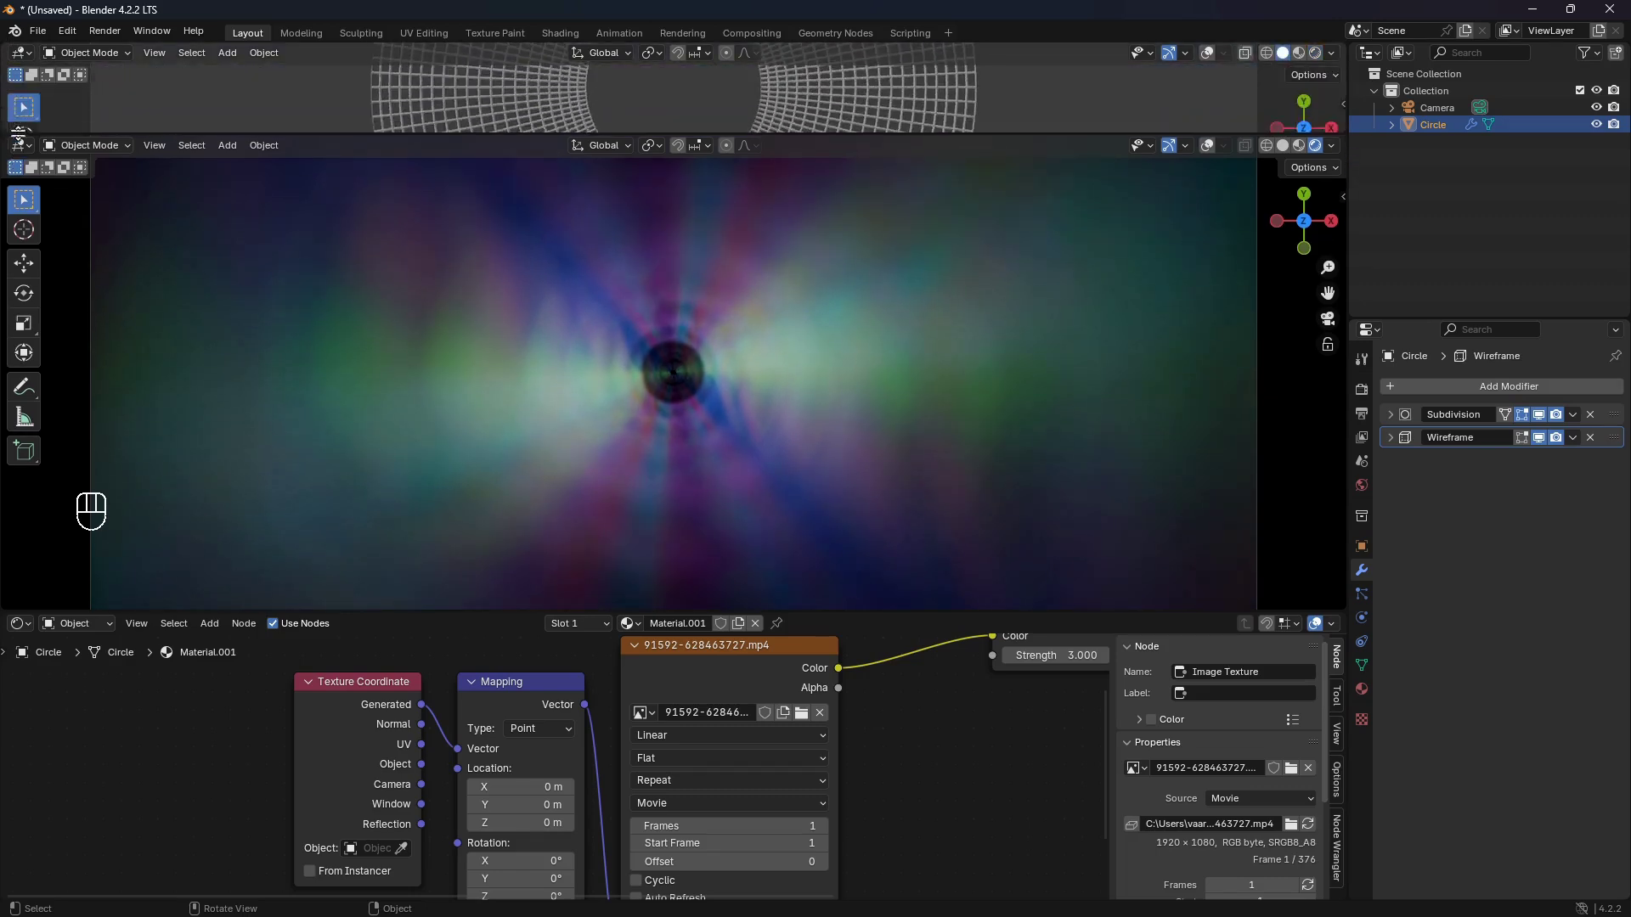
pyautogui.click(16, 54)
pyautogui.click(239, 118)
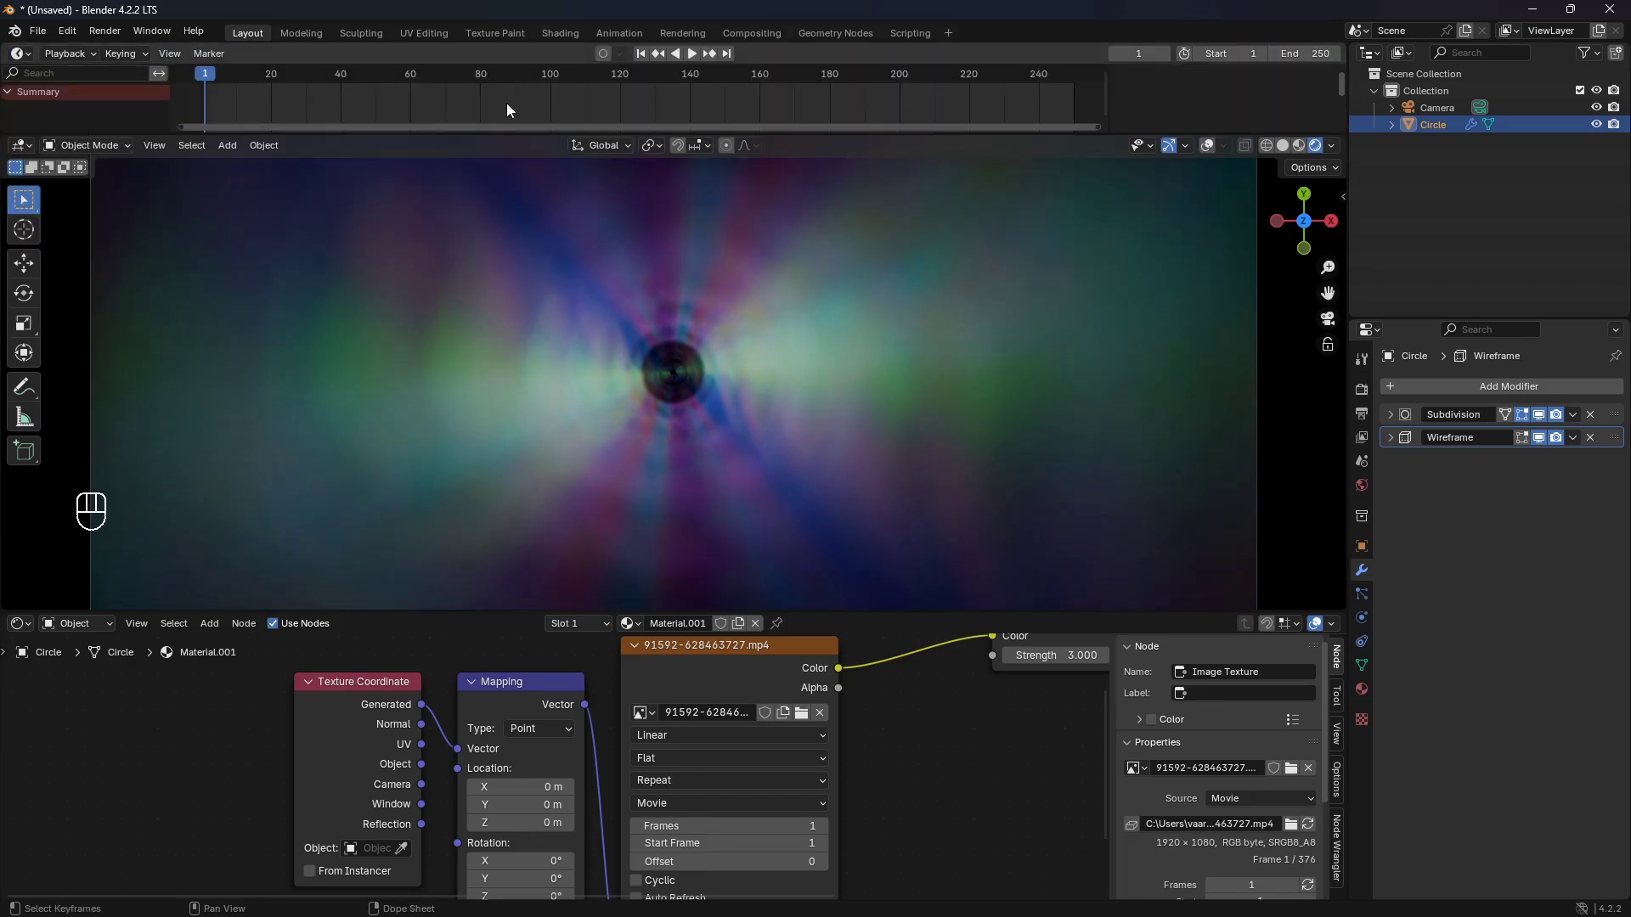
pyautogui.press('Home')
pyautogui.moveTo(855, 135); pyautogui.dragTo(864, 180)
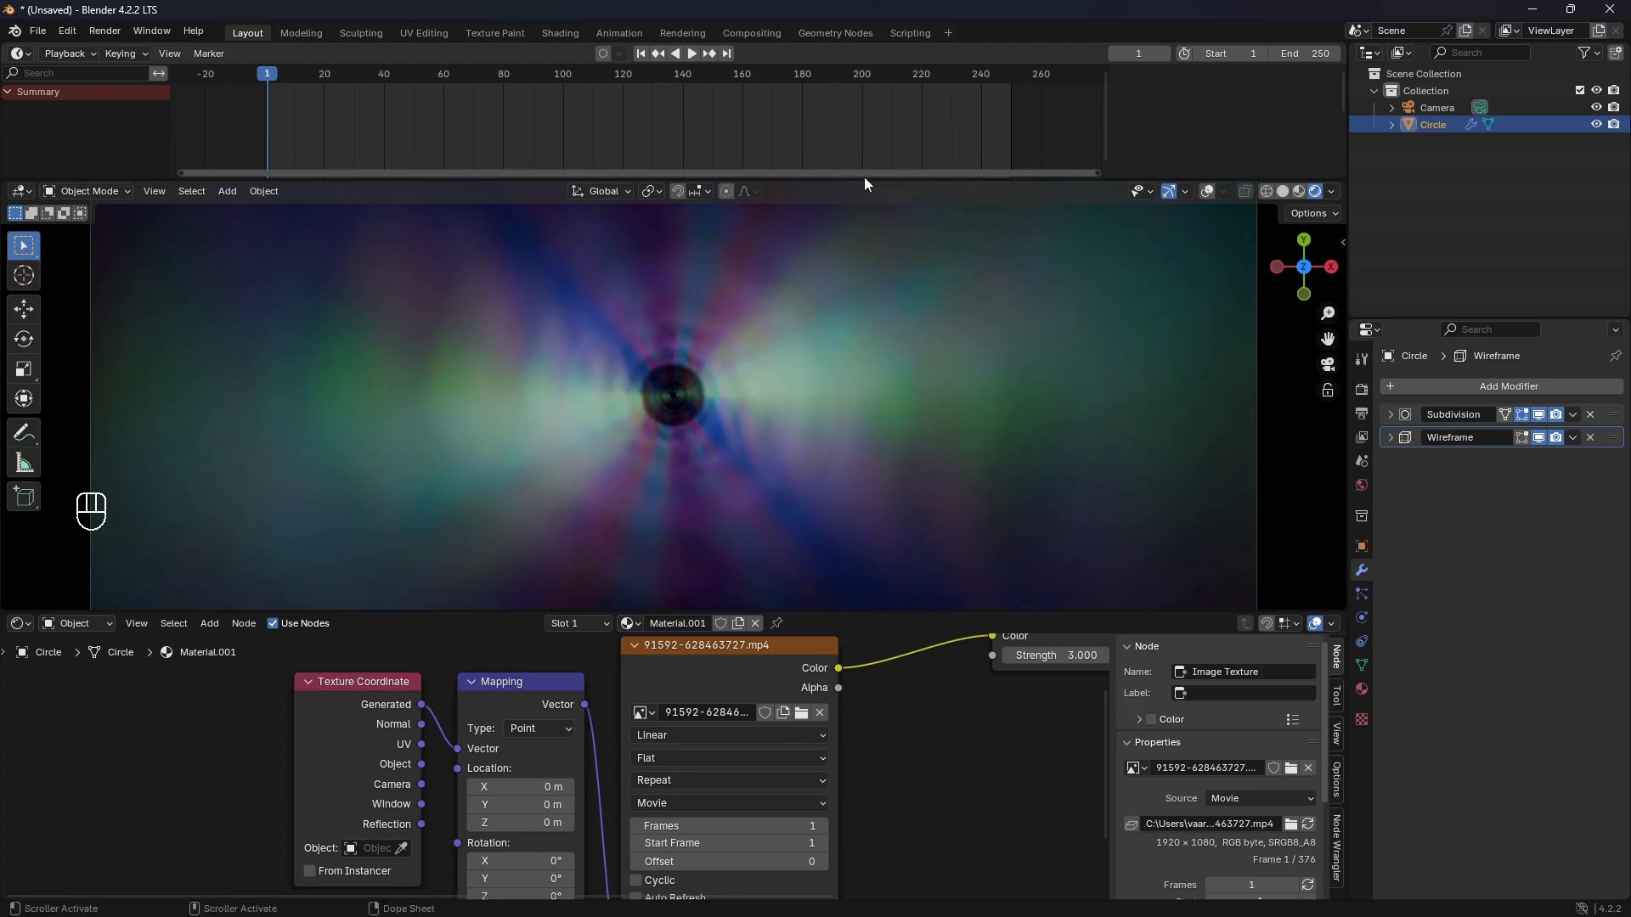
# - Set the scene end frame to 1000 and shrink the Timeline
pyautogui.click(1318, 54)
pyautogui.press('BackSpace')
pyautogui.write('1000')
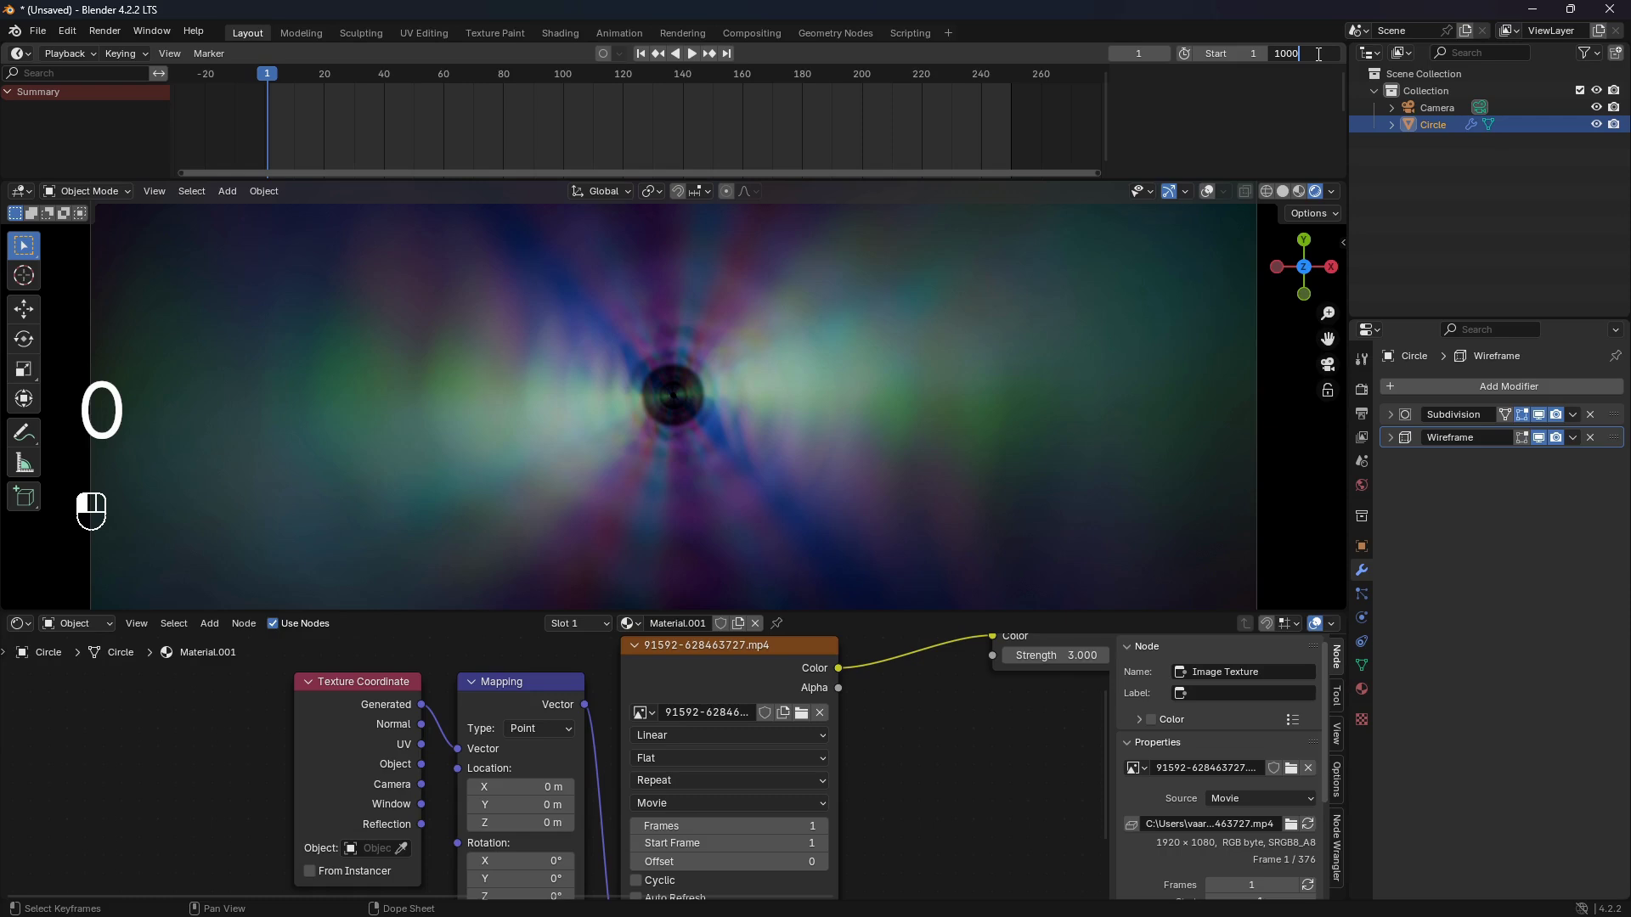
pyautogui.press('Return')
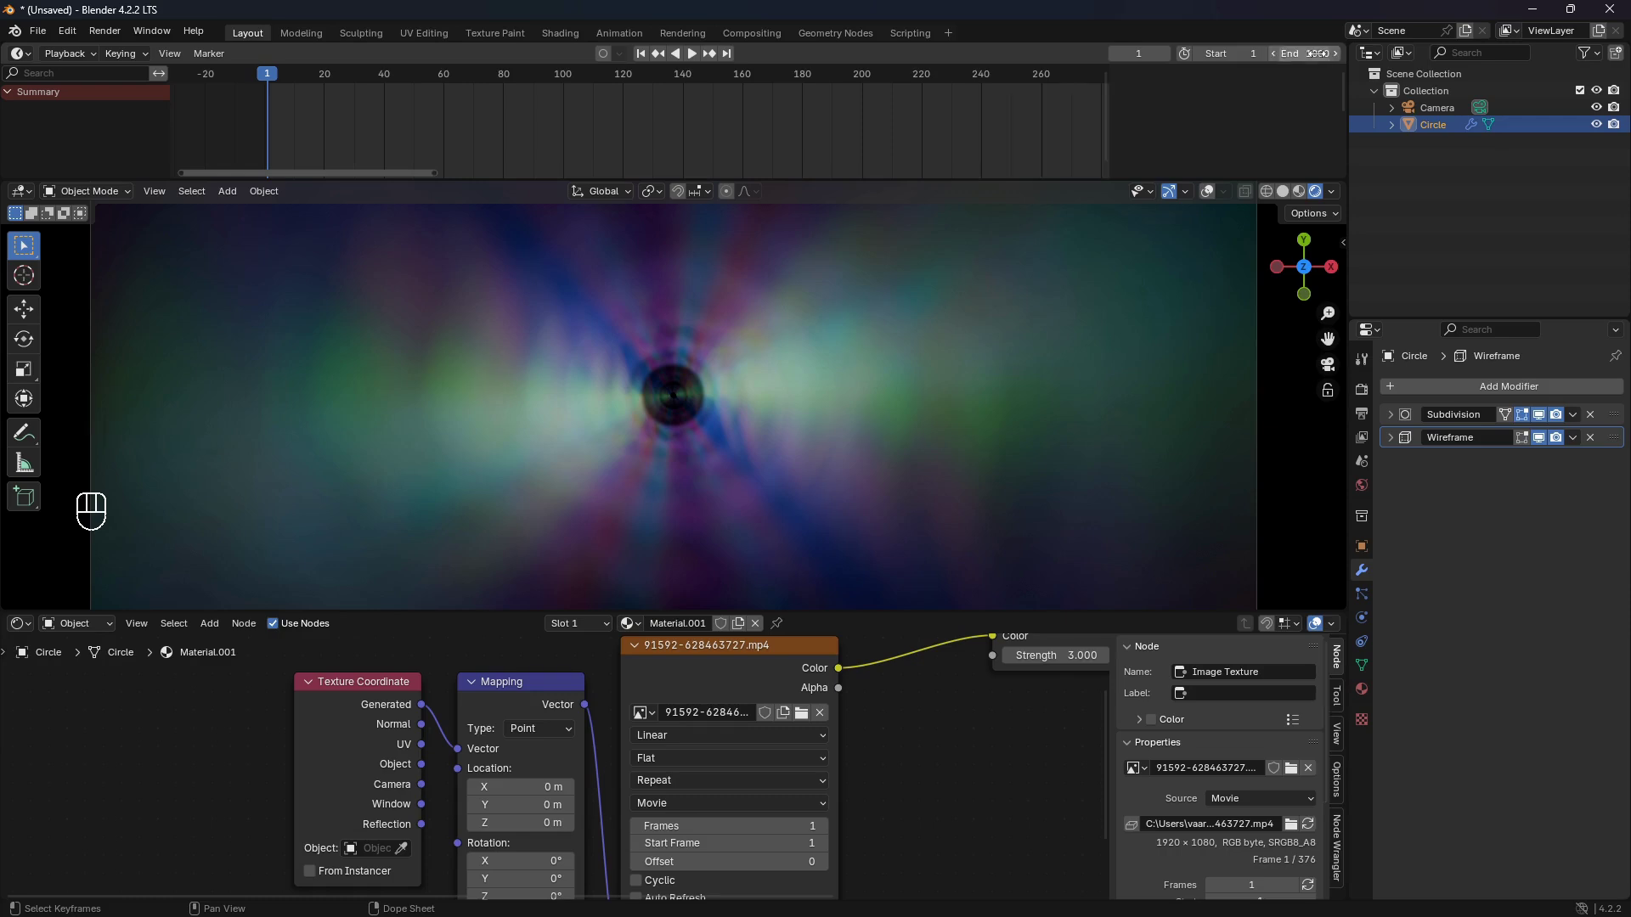
pyautogui.moveTo(986, 179); pyautogui.dragTo(989, 108)
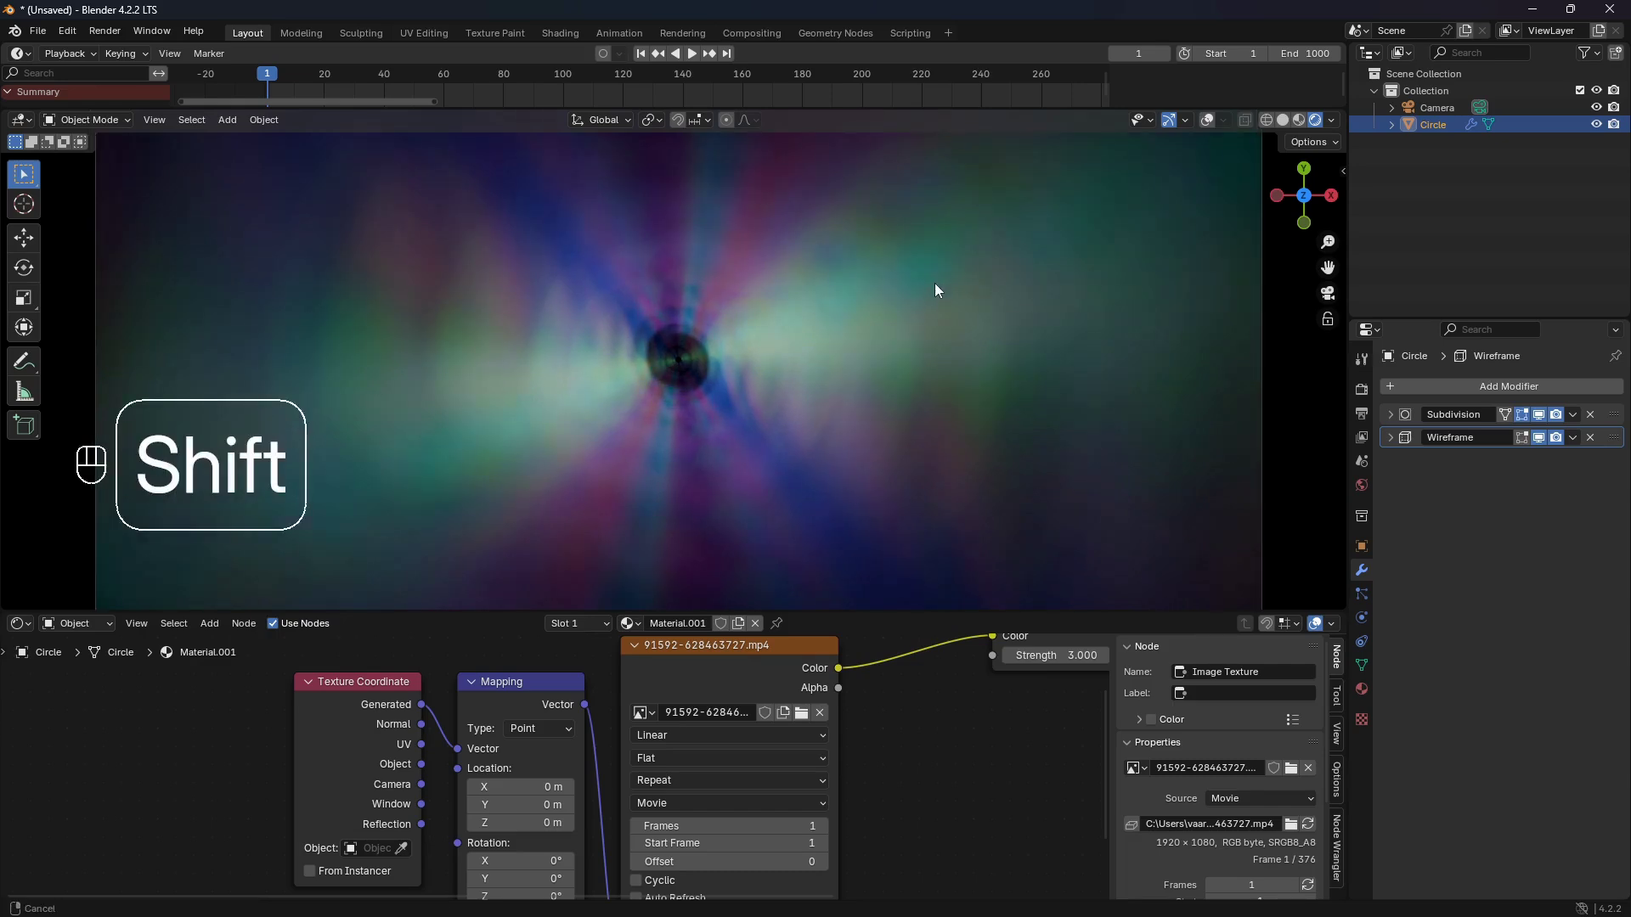
pyautogui.press('KP_0')
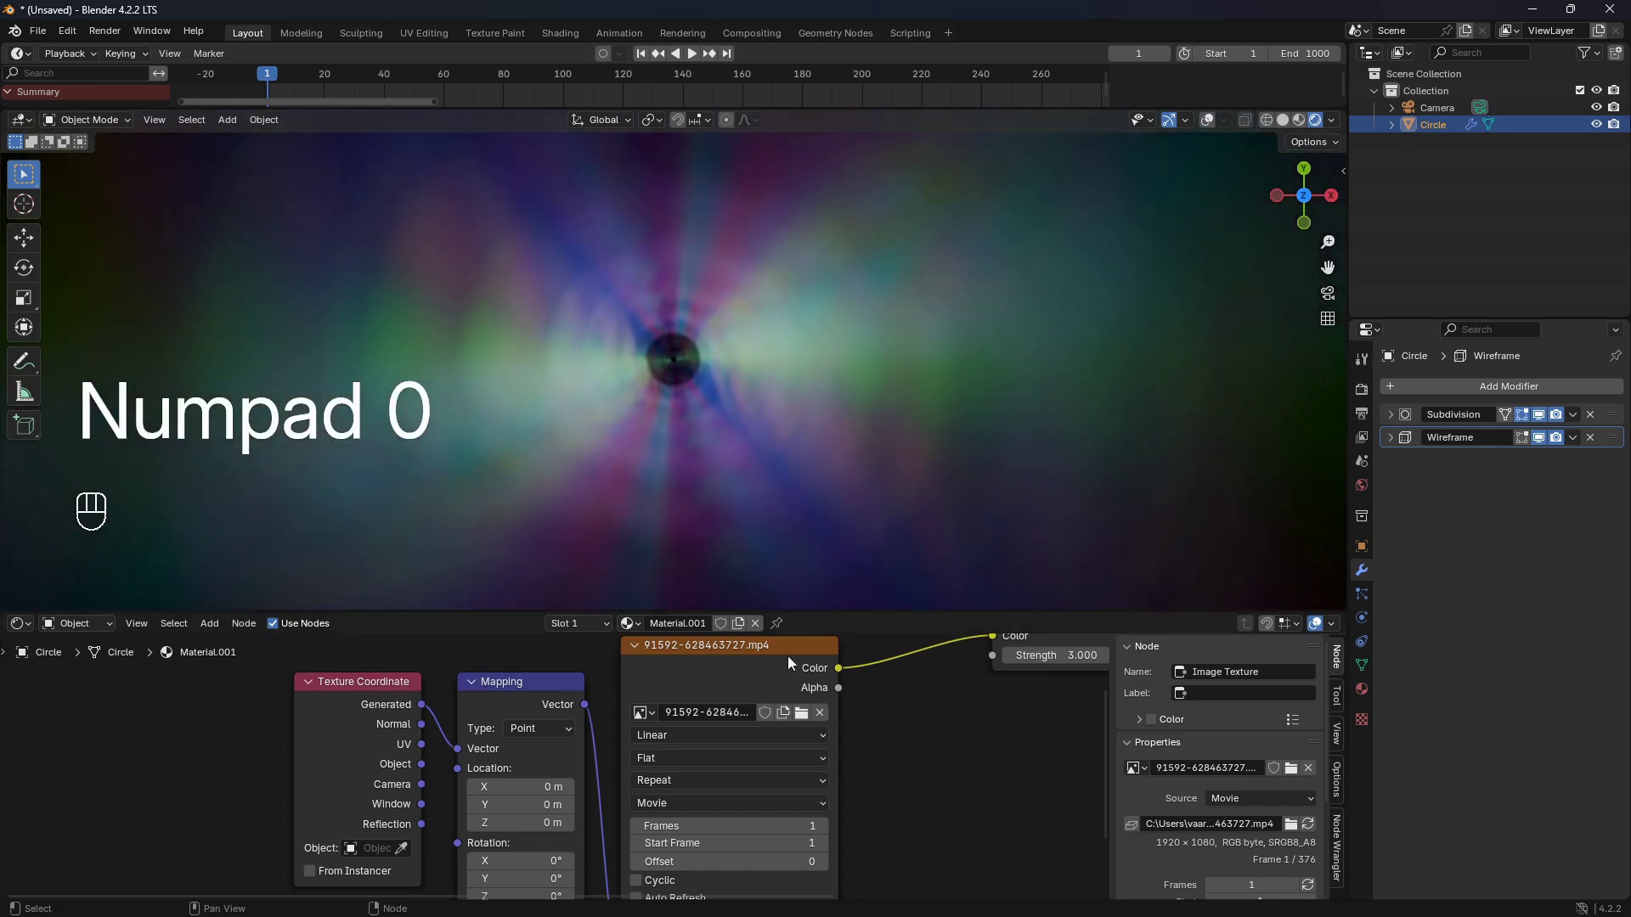
pyautogui.moveTo(721, 799); pyautogui.dragTo(775, 705, button='middle')
pyautogui.scroll(-1, 567, 786)
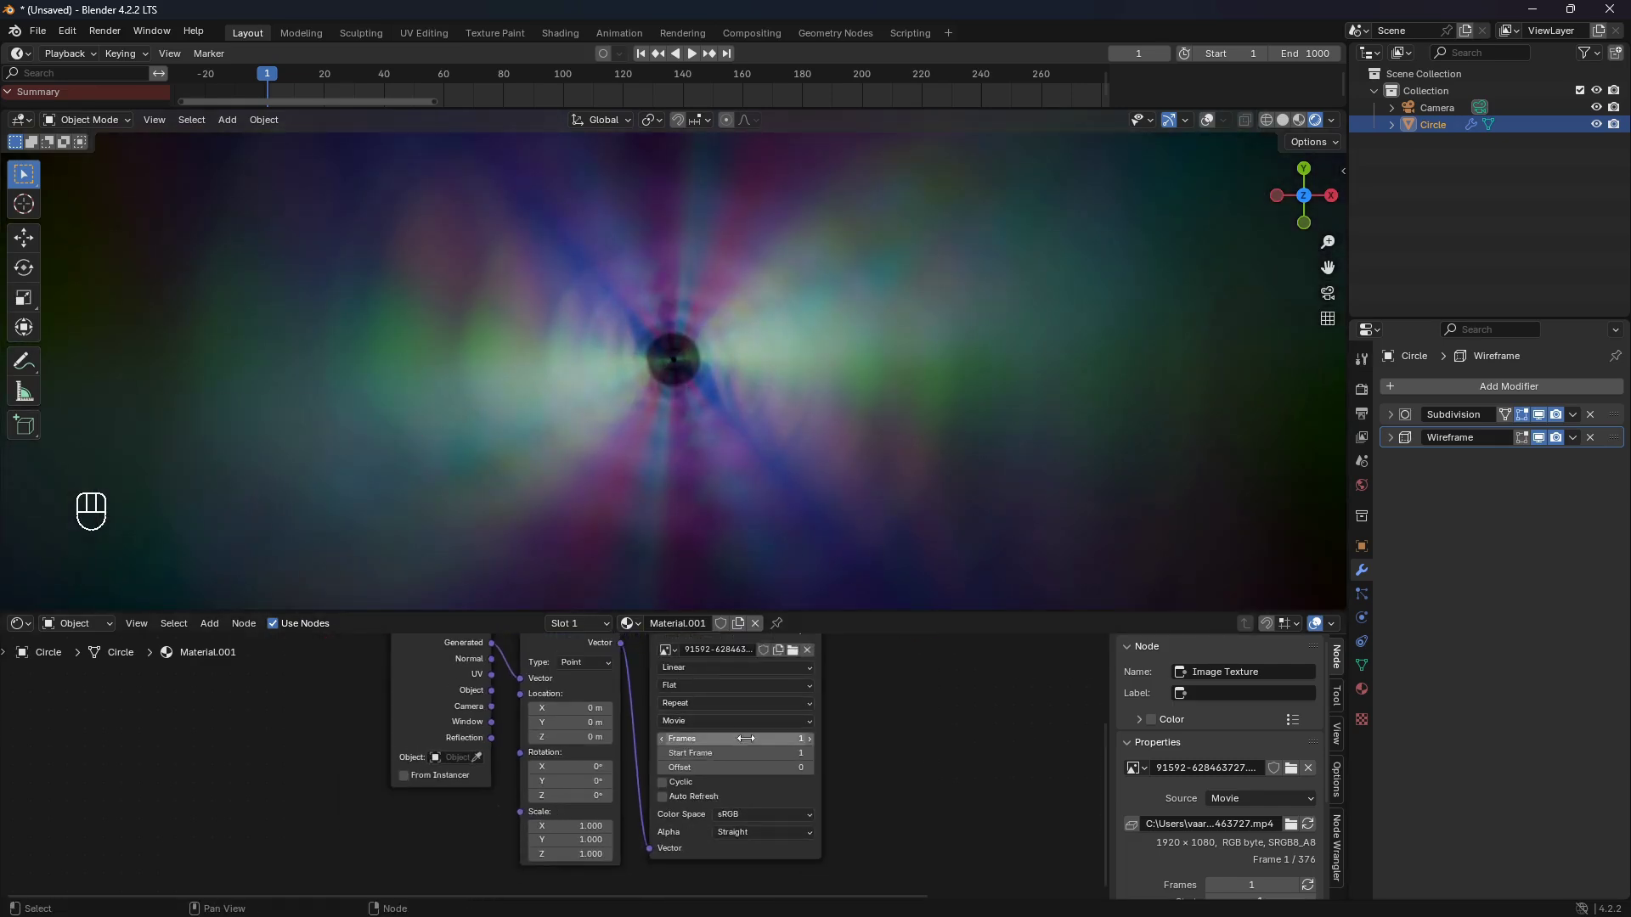
pyautogui.moveTo(567, 786); pyautogui.dragTo(569, 804, button='middle')
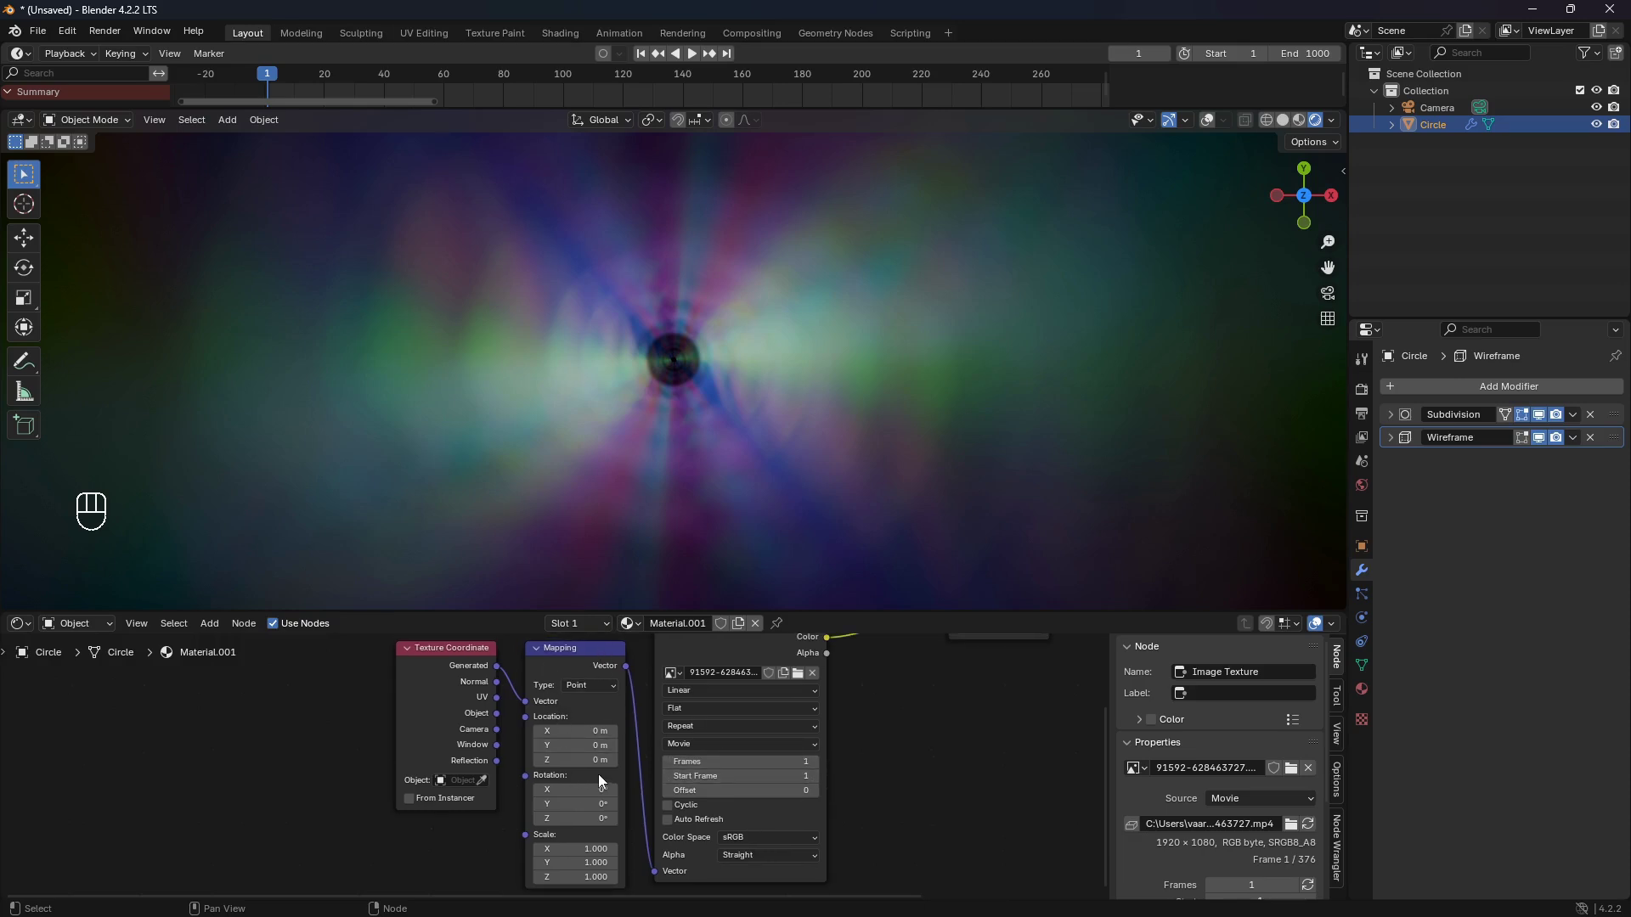
pyautogui.scroll(2, 599, 782)
pyautogui.moveTo(589, 782)
pyautogui.mouseDown()
pyautogui.moveTo(654, 783)
pyautogui.moveTo(587, 782)
pyautogui.mouseUp()
pyautogui.hotkey('ctrl', 'z')
pyautogui.hotkey('ctrl', 'z')
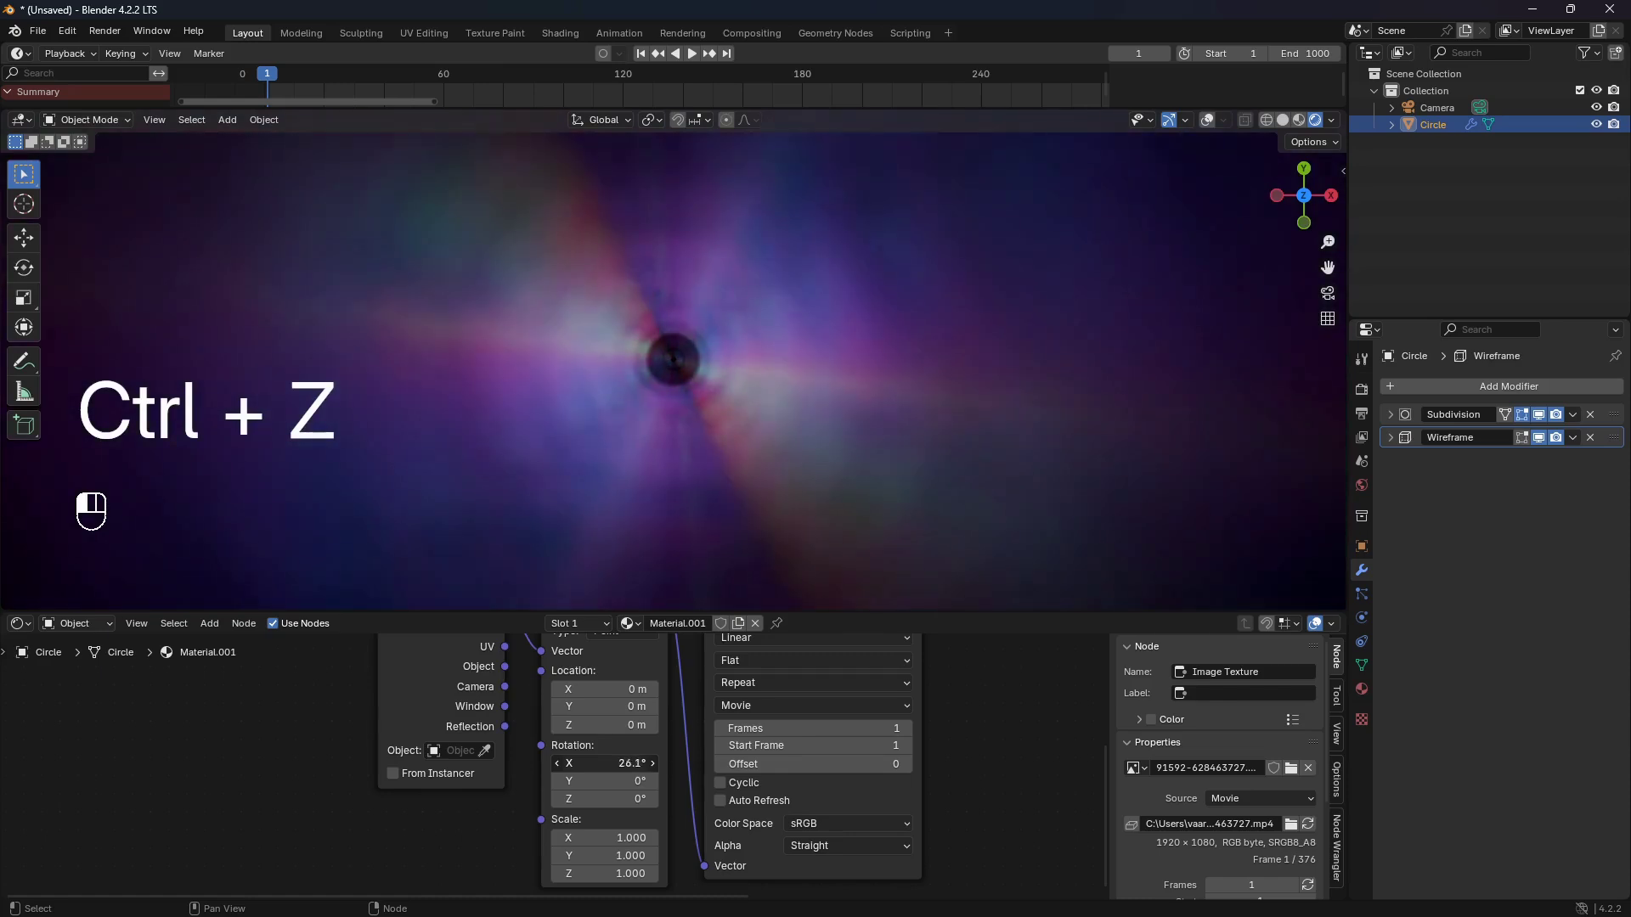
pyautogui.scroll(1, 697, 817)
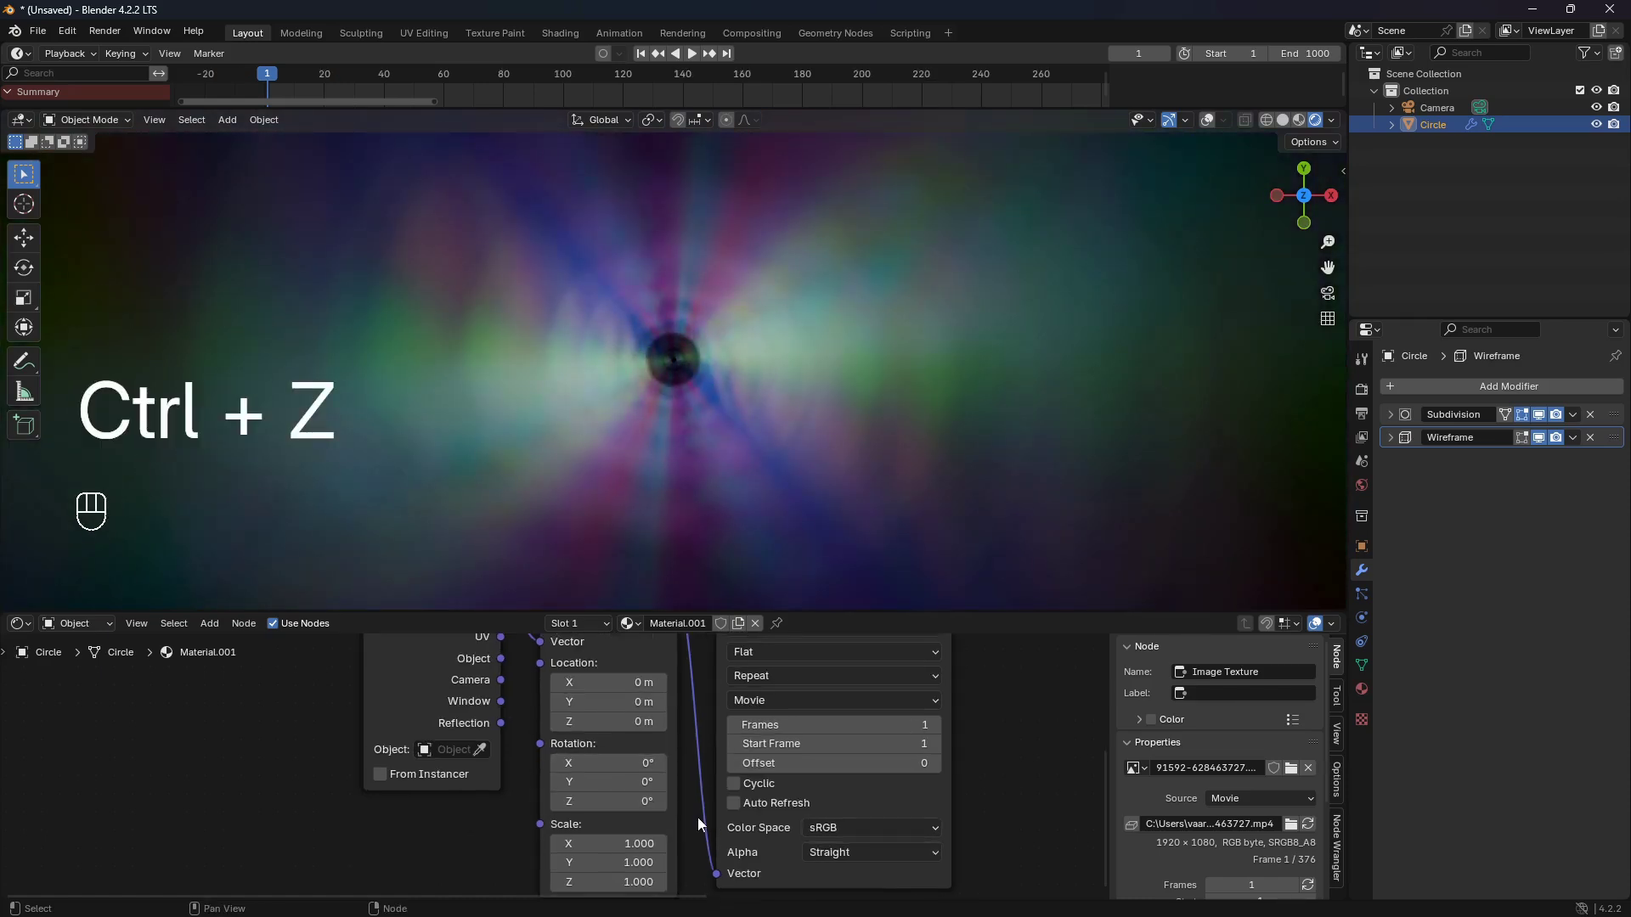
pyautogui.scroll(1, 650, 763)
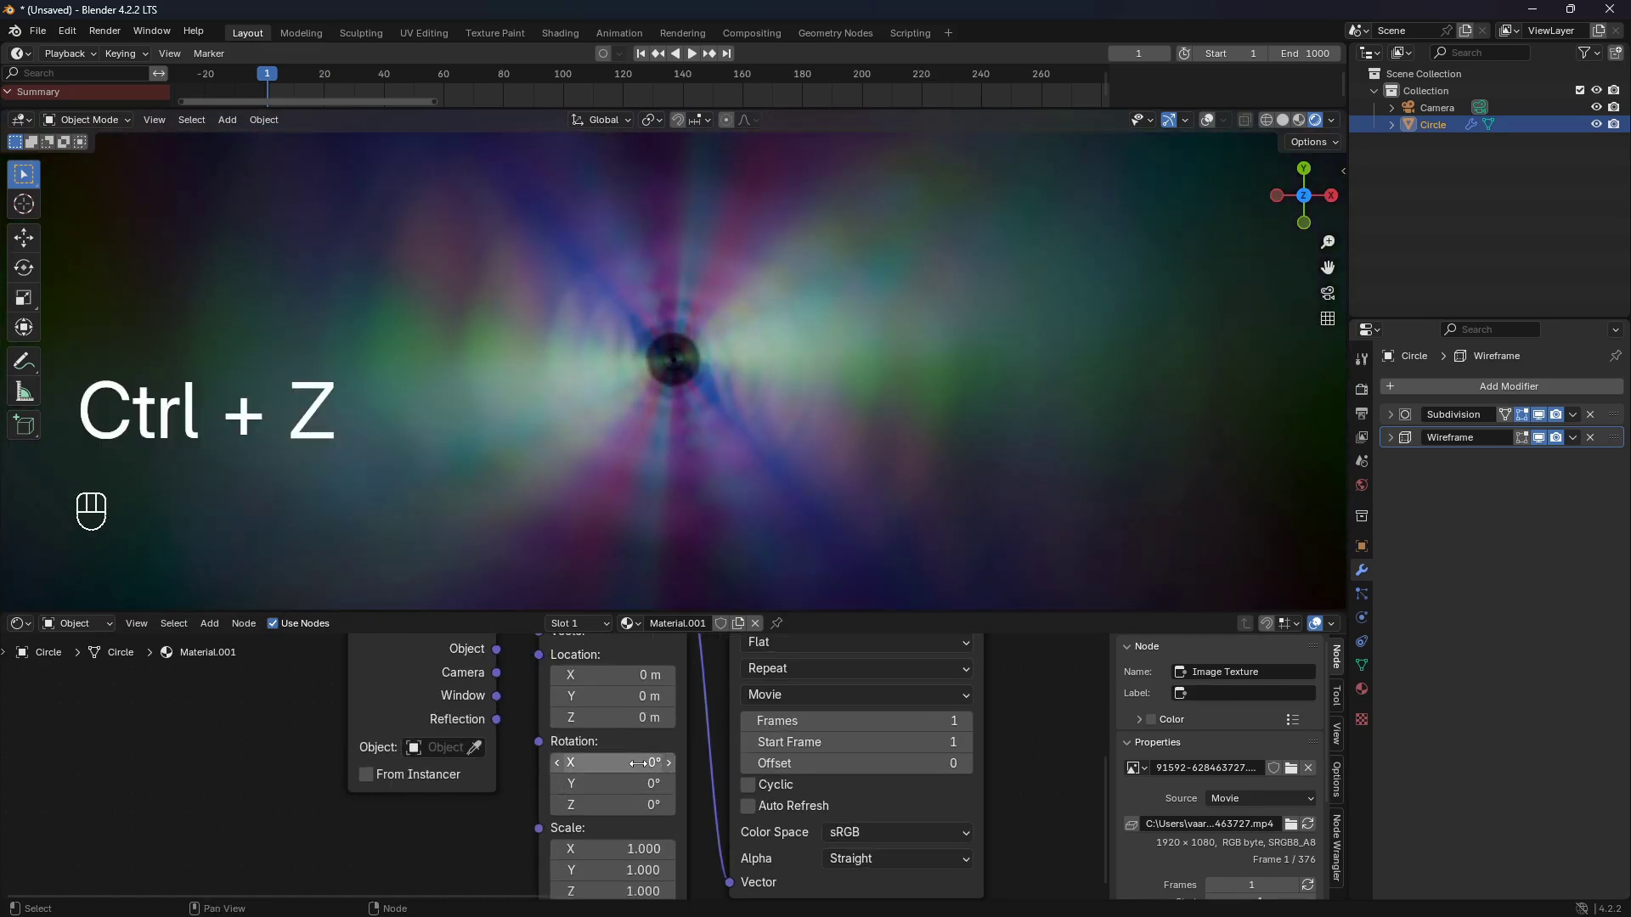
# - Drive the Mapping node's Rotation X with the expression #frame/500
pyautogui.click(642, 762)
pyautogui.write('#')
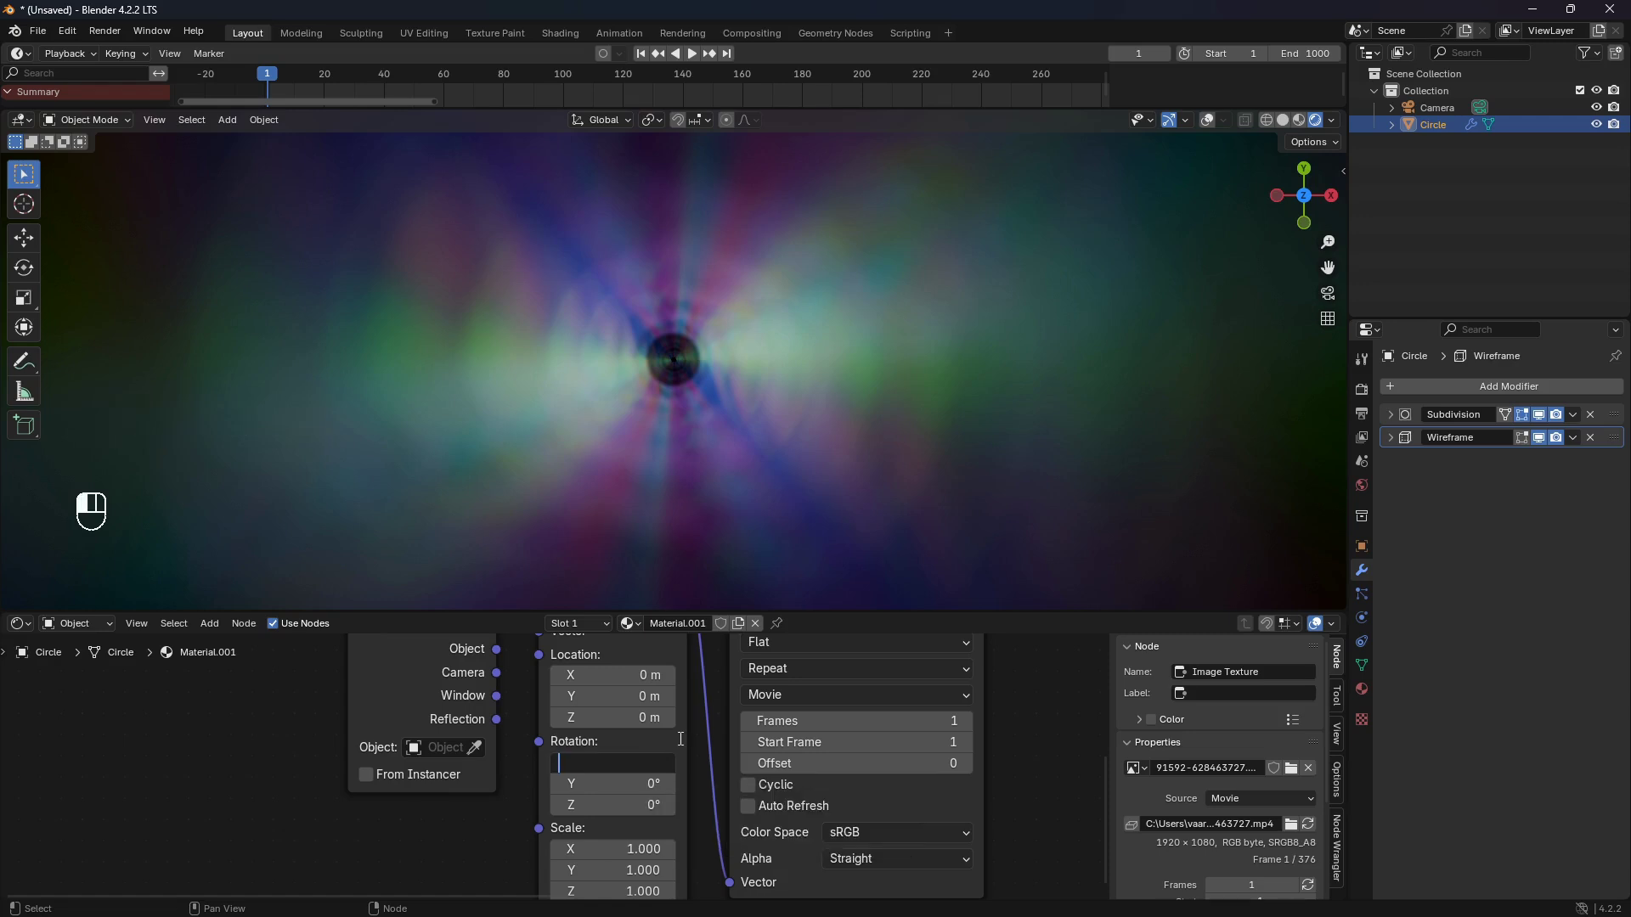
pyautogui.write('frame/5')
pyautogui.write('00')
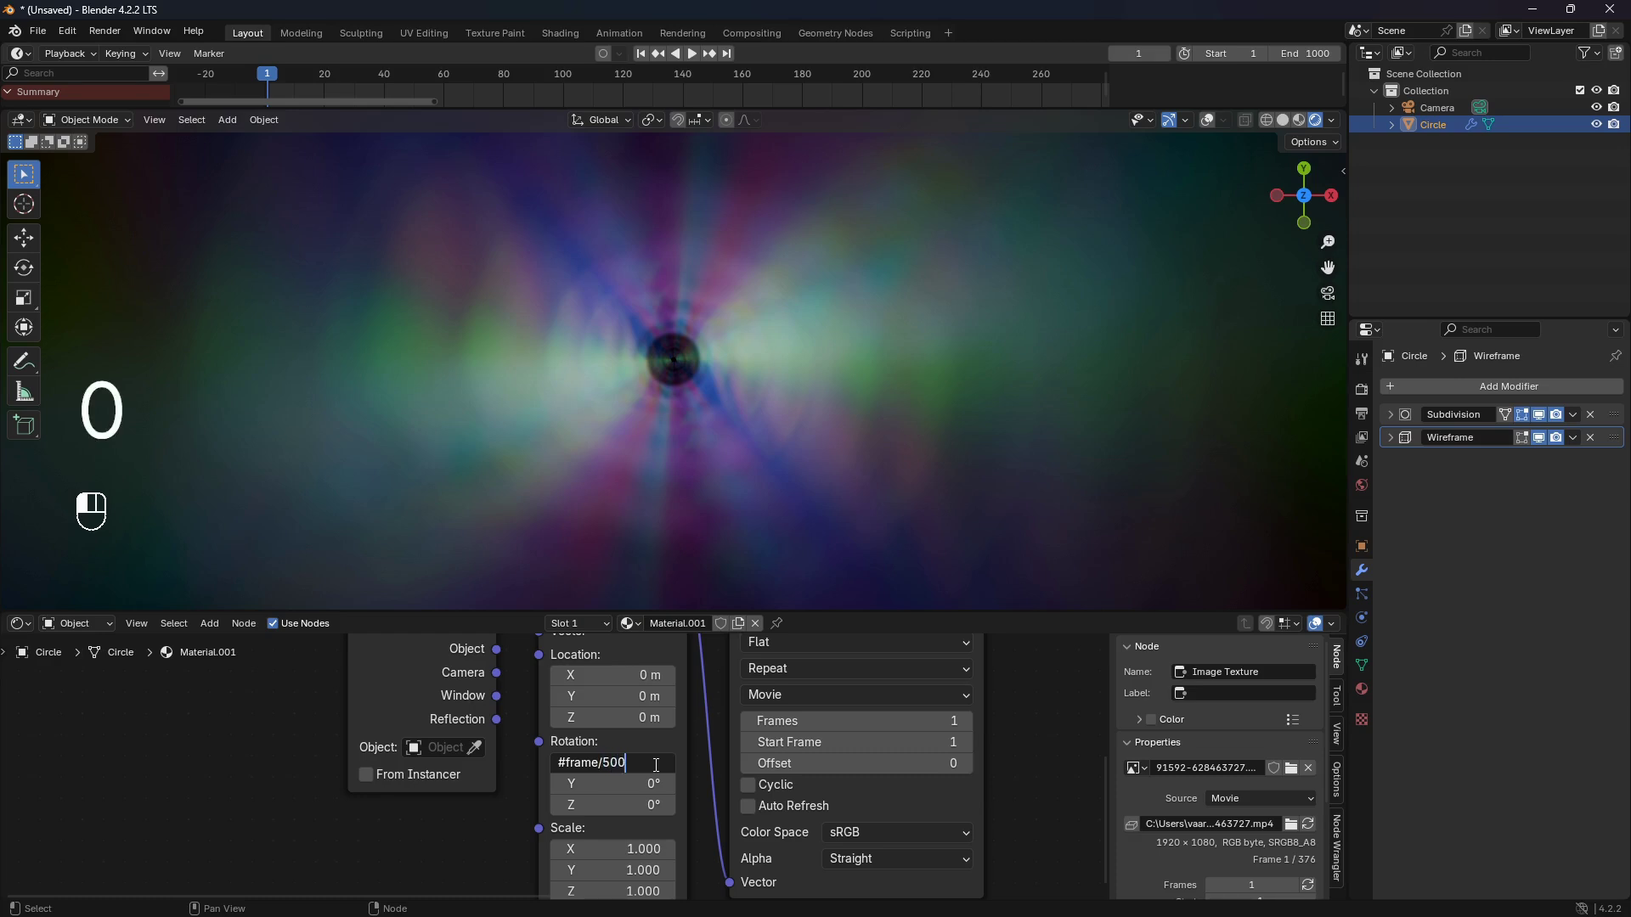
pyautogui.click(697, 752)
# - Play the animation to watch the rotation, then stop and return to frame 1
pyautogui.press('space')
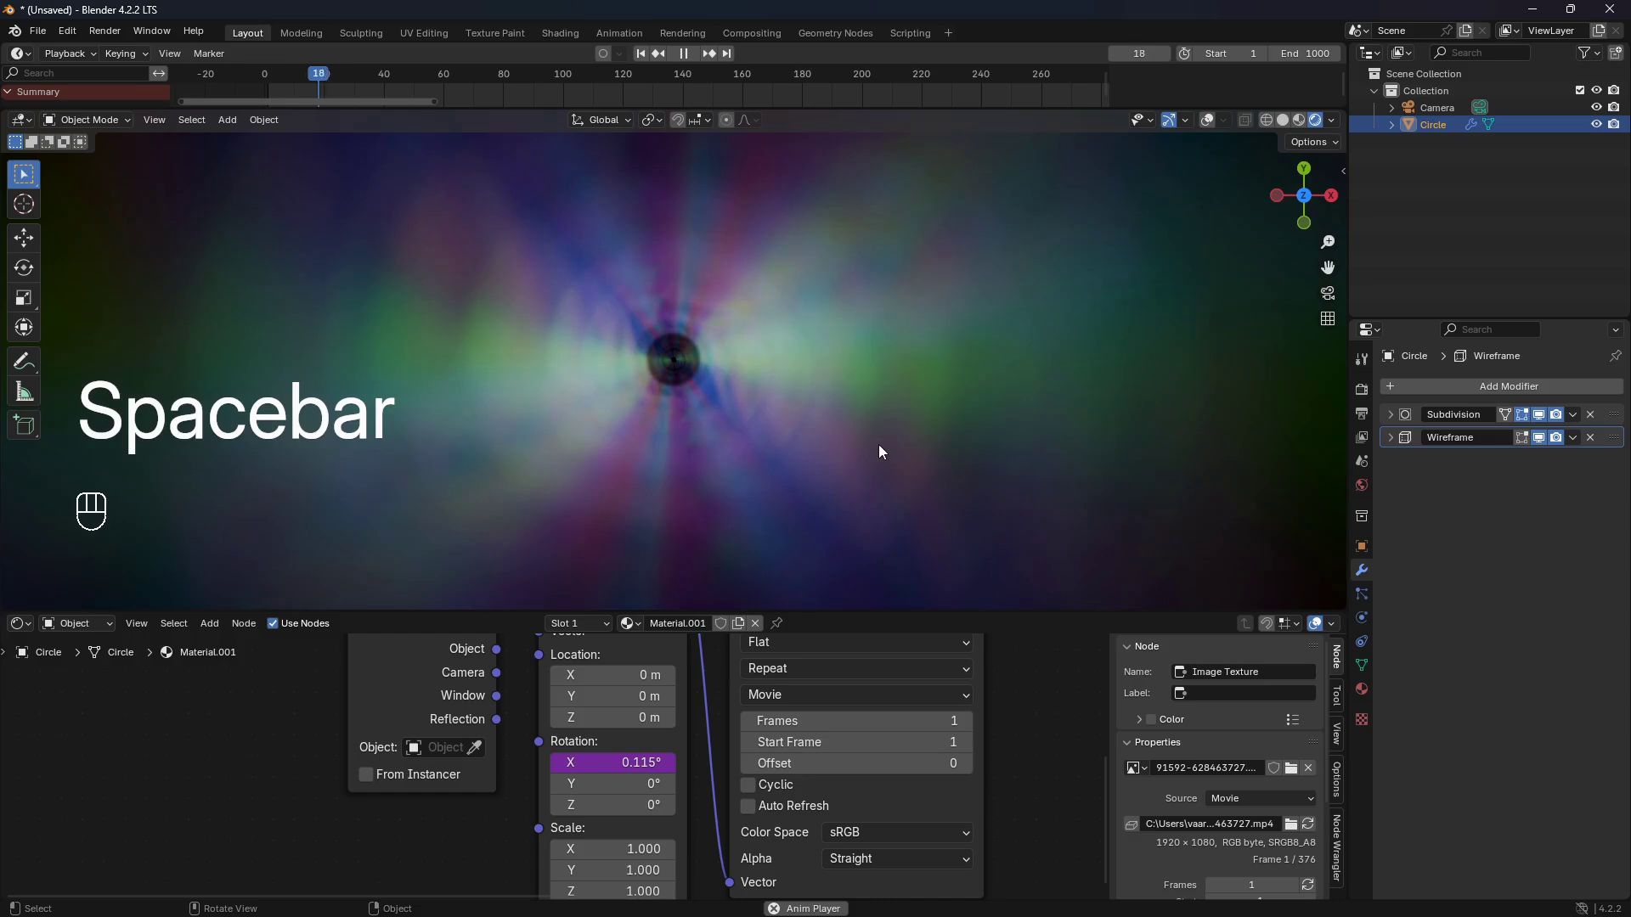
pyautogui.moveTo(930, 614); pyautogui.dragTo(933, 661)
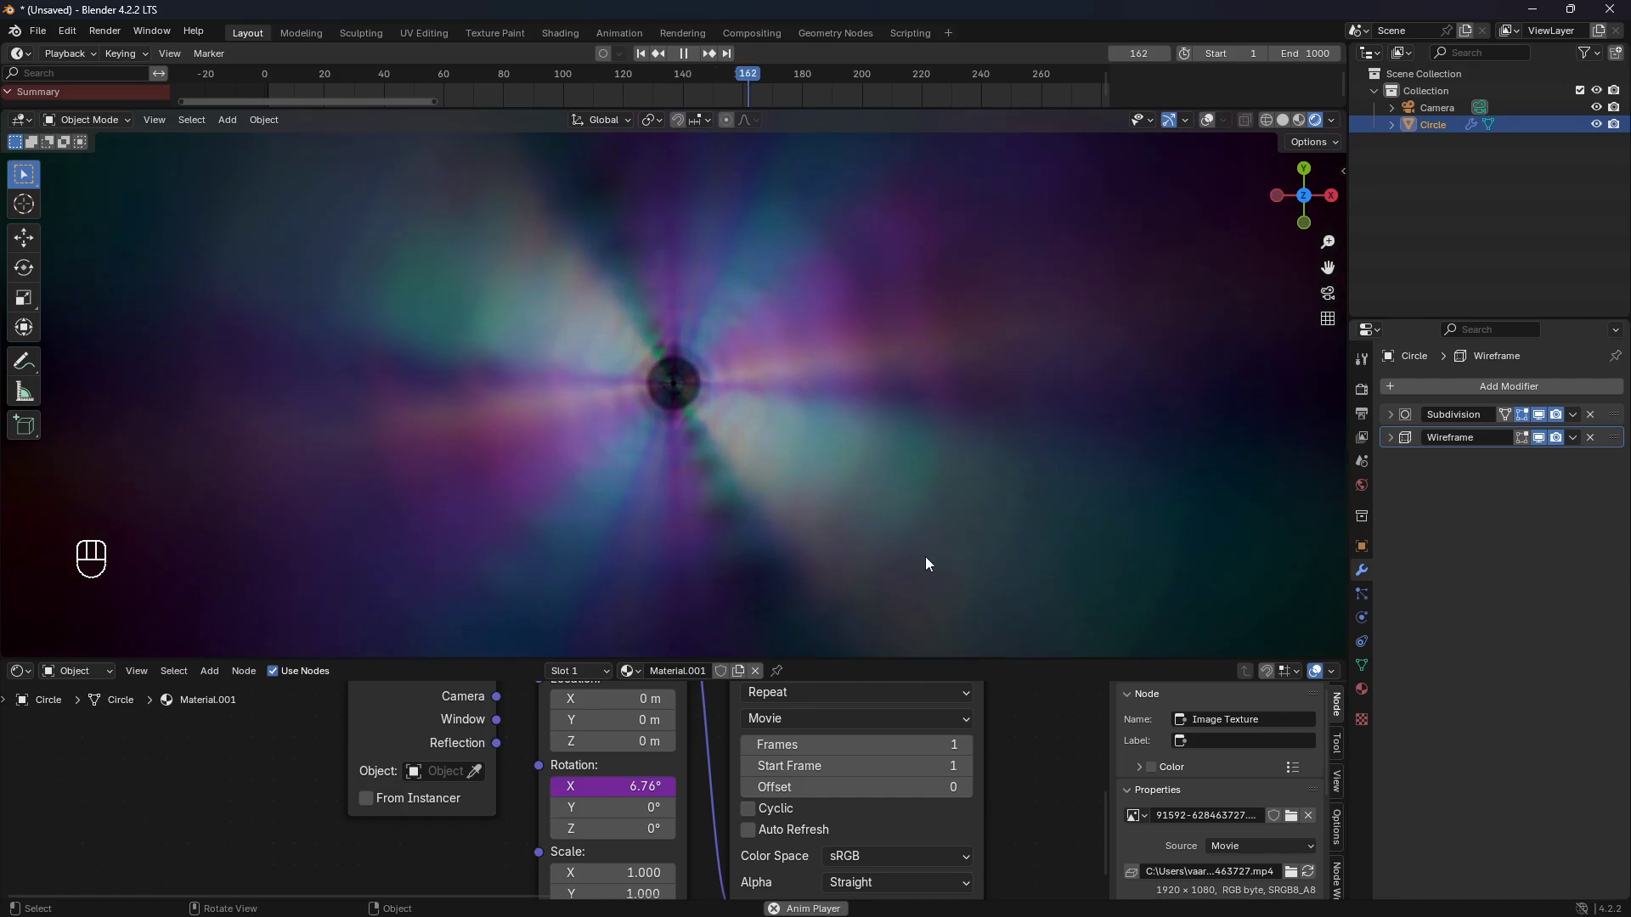
pyautogui.press('space')
pyautogui.hotkey('shift', 'Left')
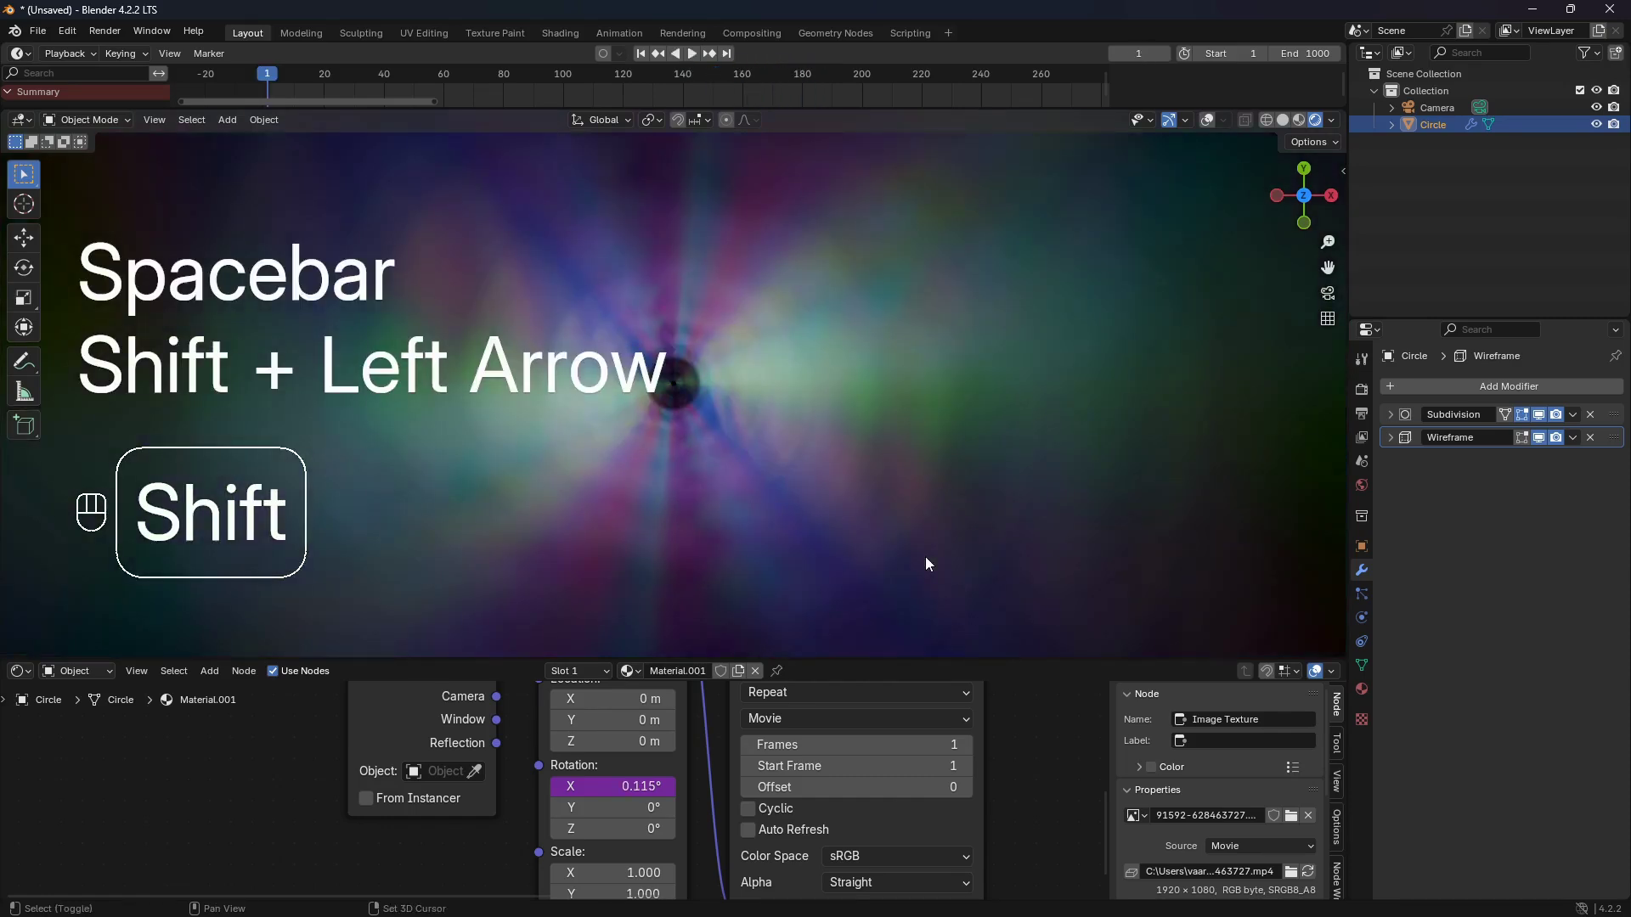
# - Switch the bottom area to the Compositor and frame all its nodes
pyautogui.click(17, 671)
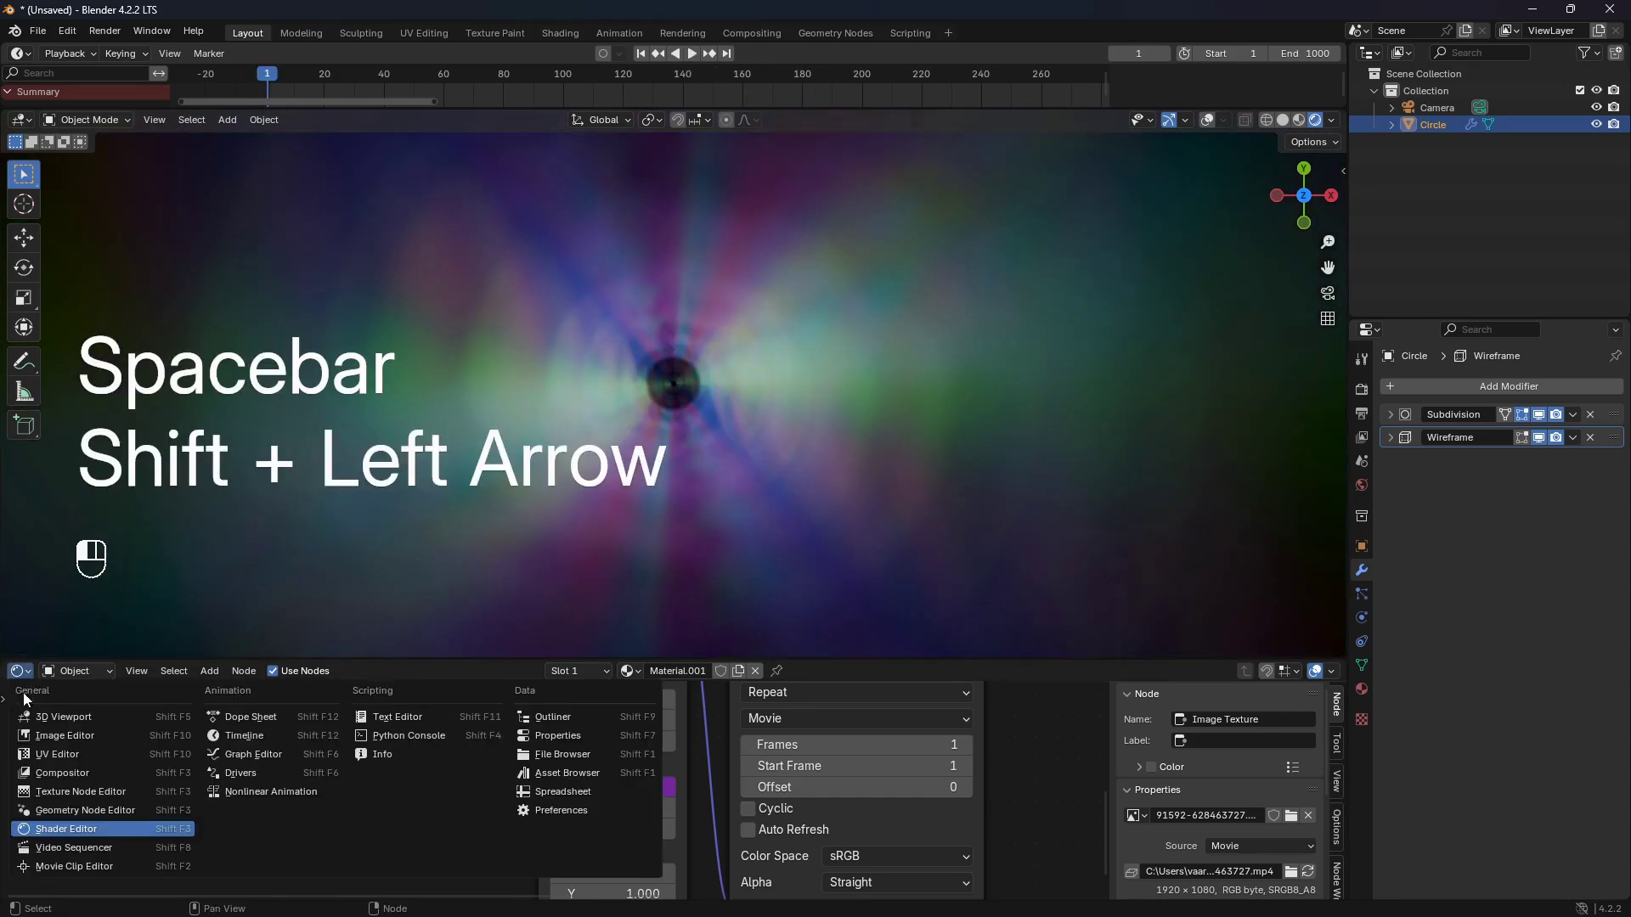
pyautogui.click(85, 772)
pyautogui.press('Home')
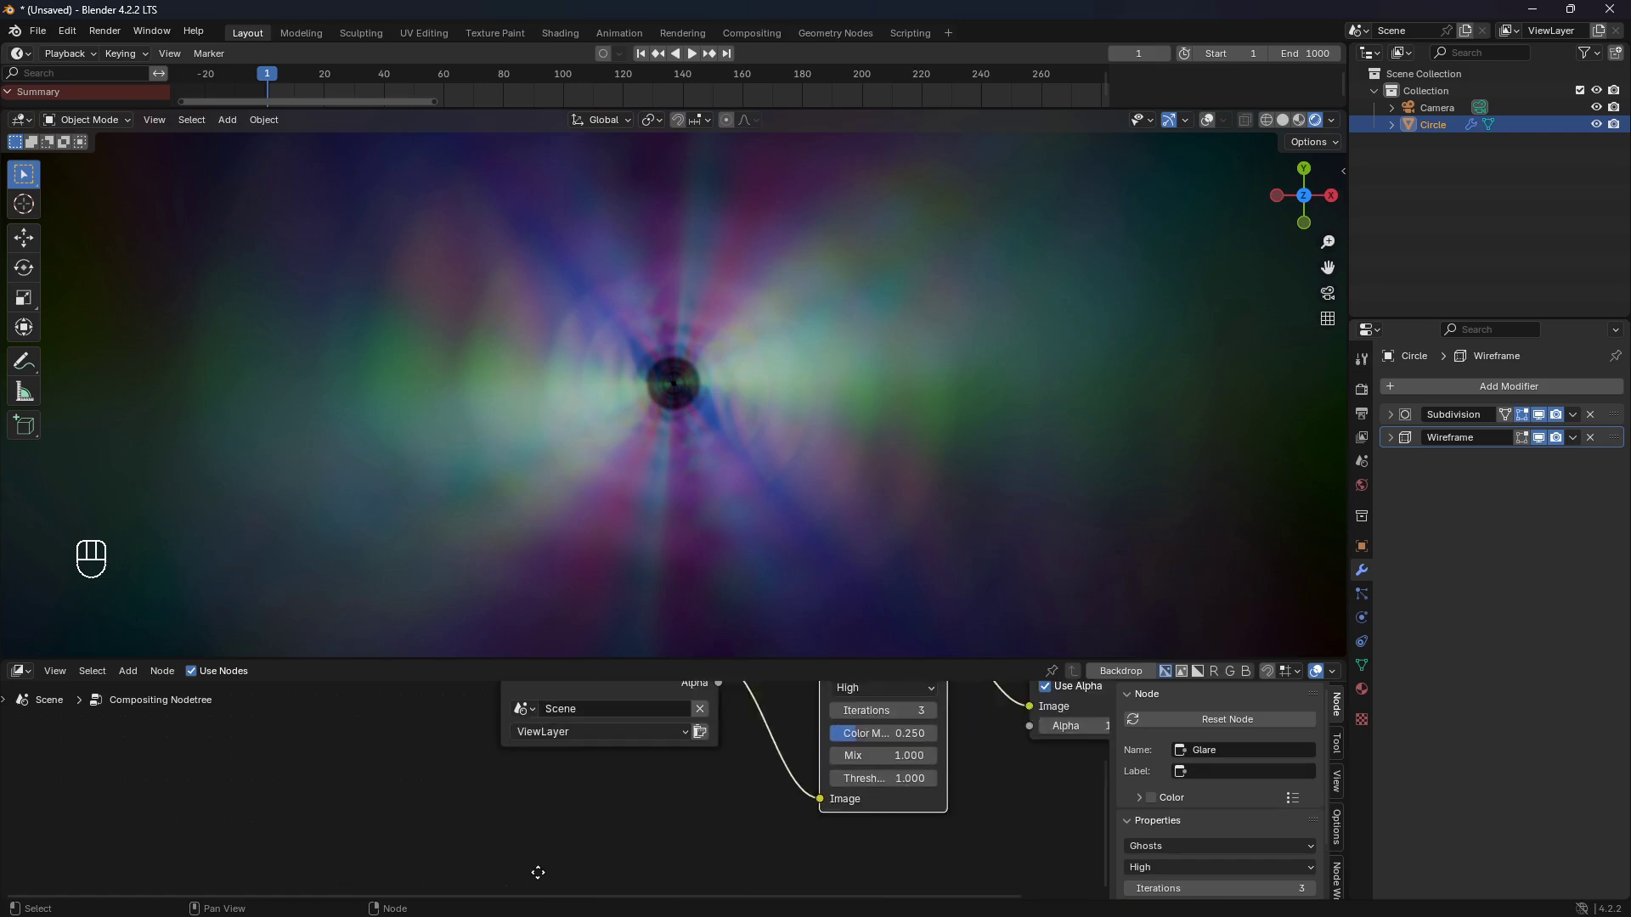
pyautogui.scroll(1, 573, 769)
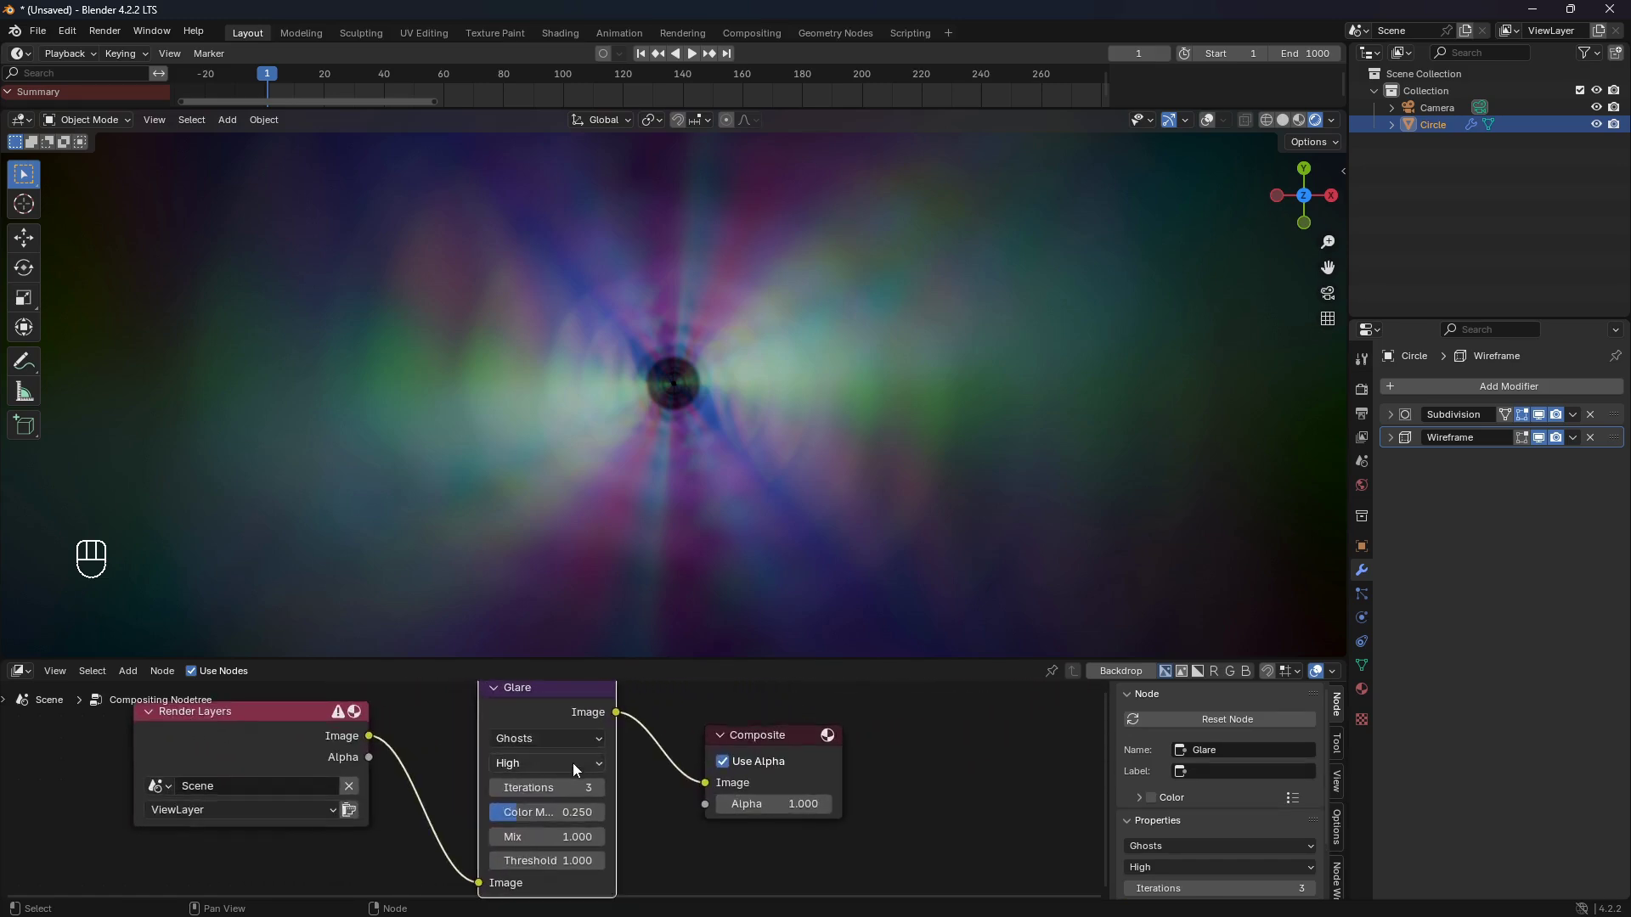
# - Try Glare iterations up to 5, then settle on 2
pyautogui.click(599, 792)
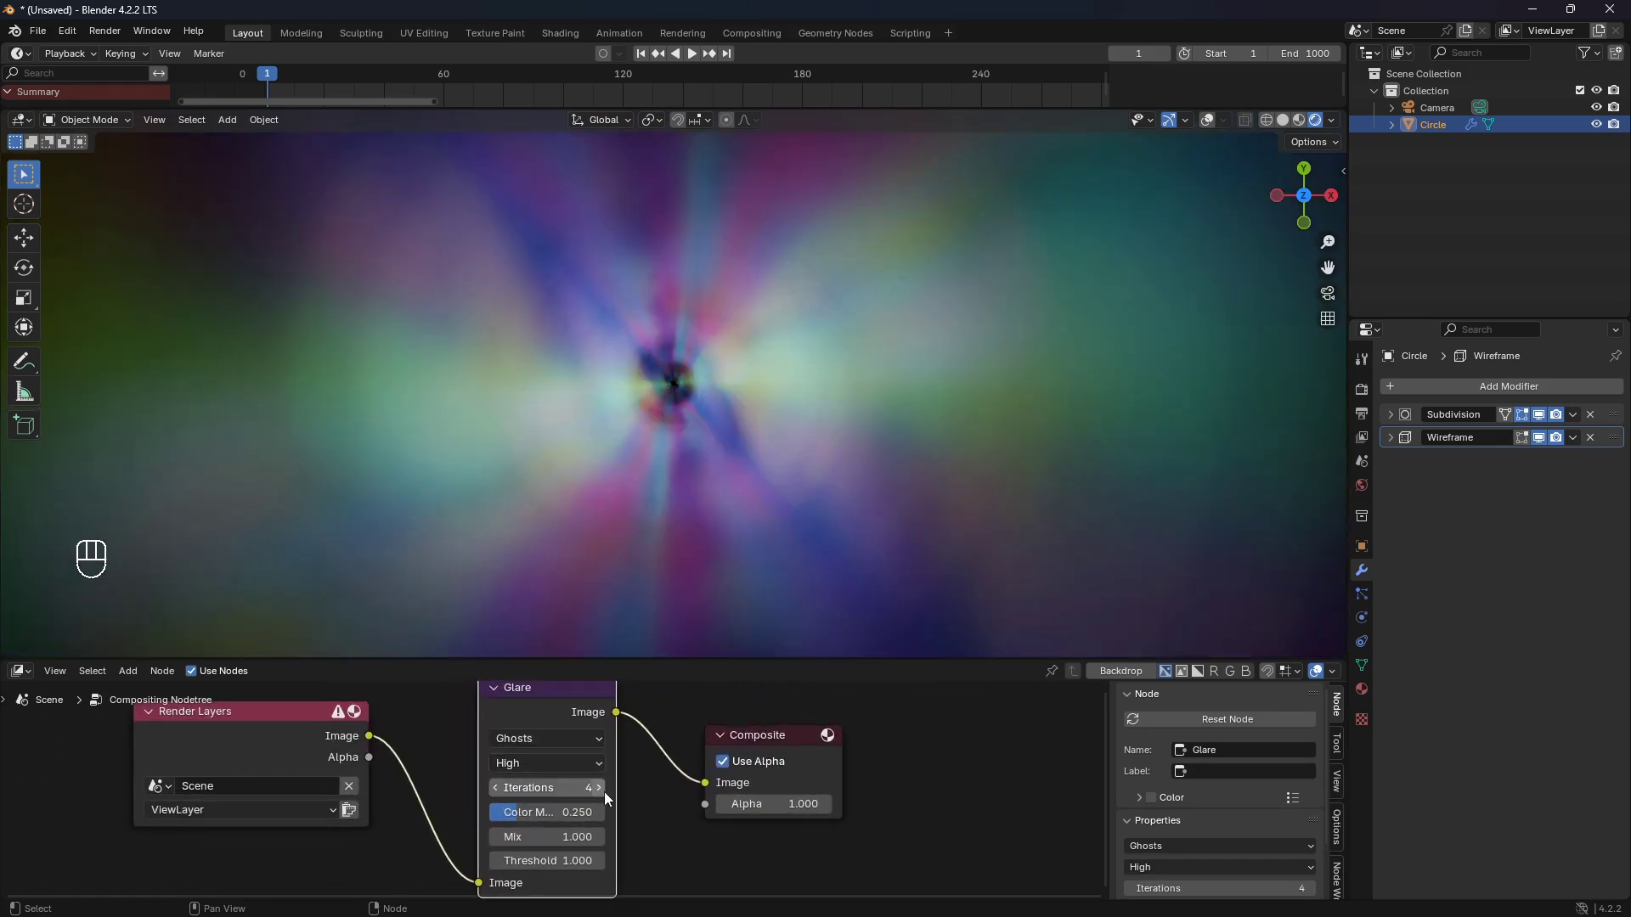
pyautogui.click(602, 791)
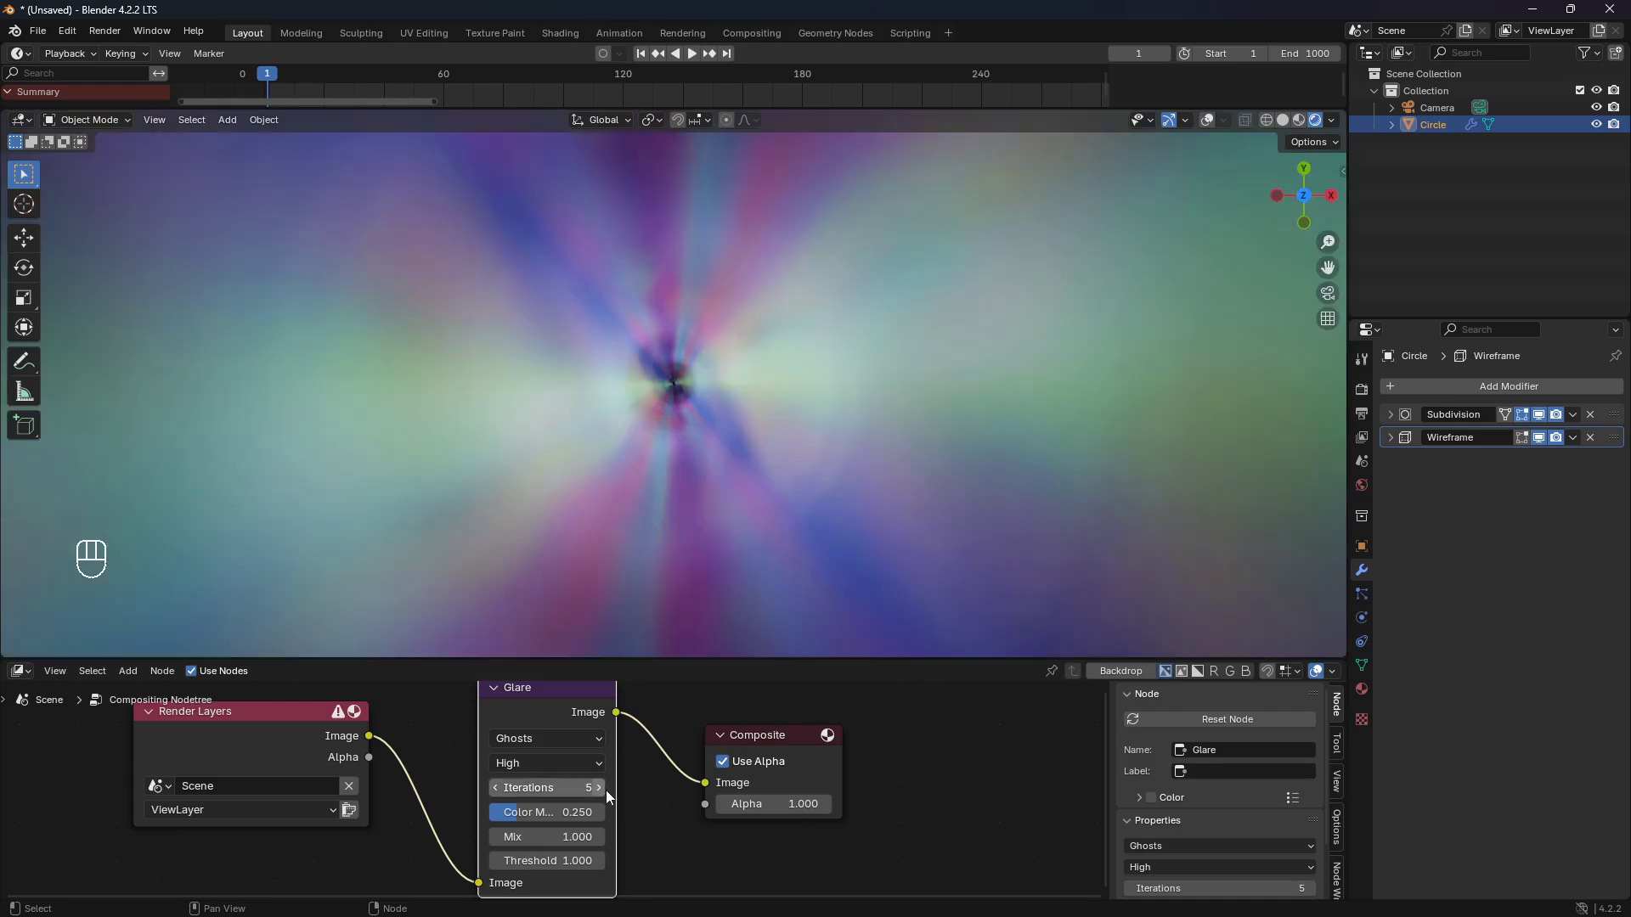
pyautogui.click(495, 789)
pyautogui.click(495, 789)
pyautogui.click(495, 789)
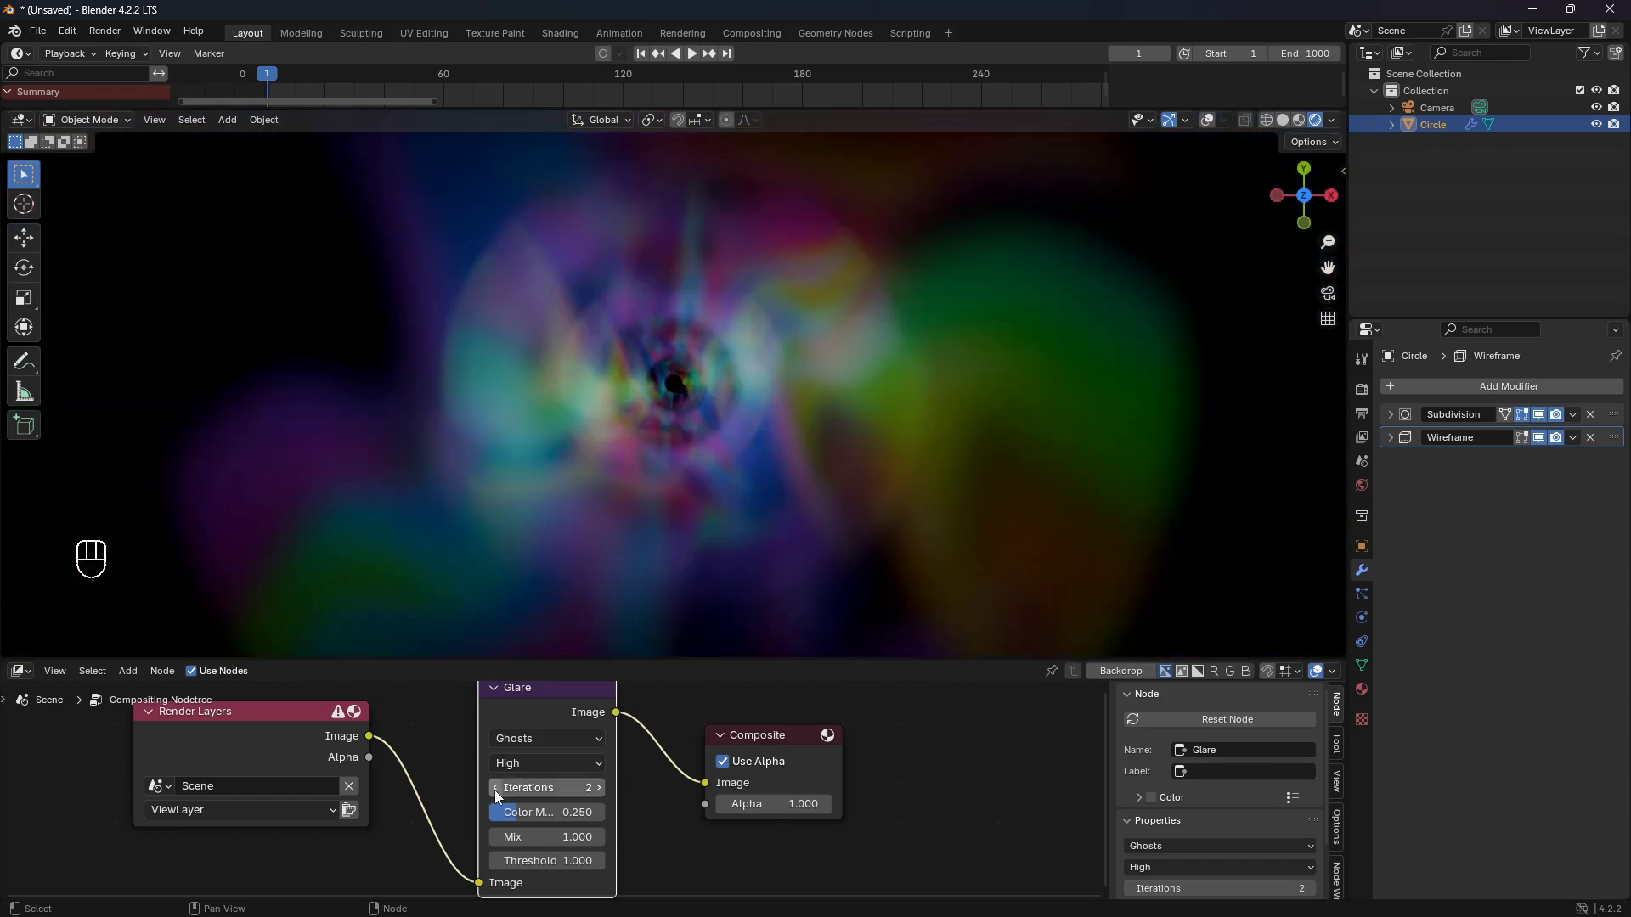
pyautogui.click(593, 791)
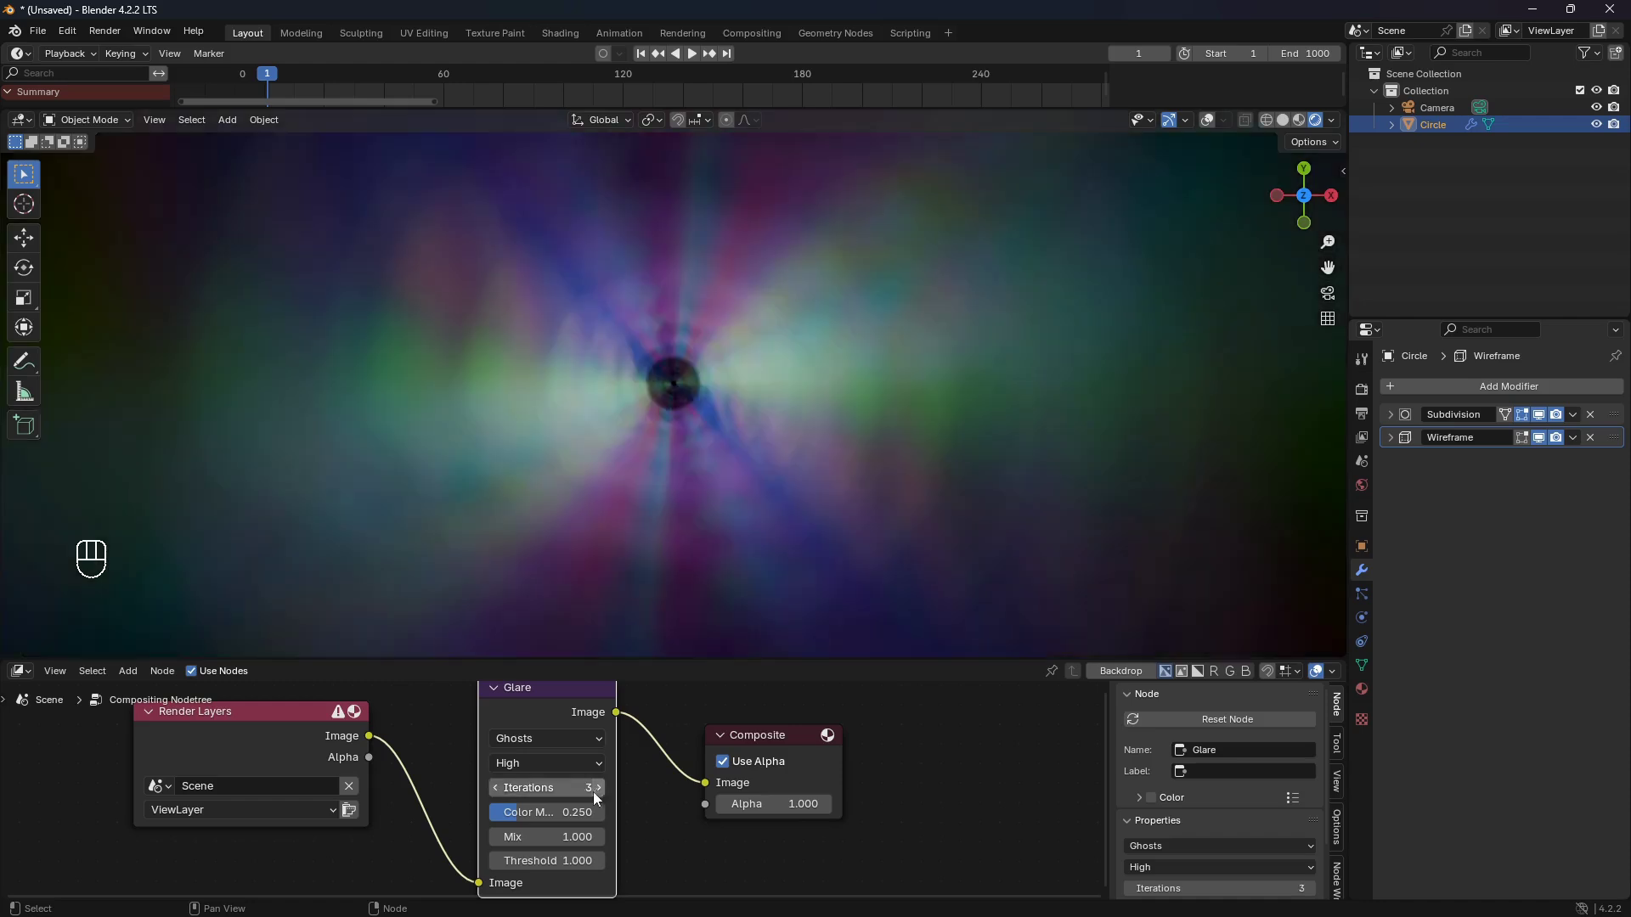
pyautogui.click(495, 788)
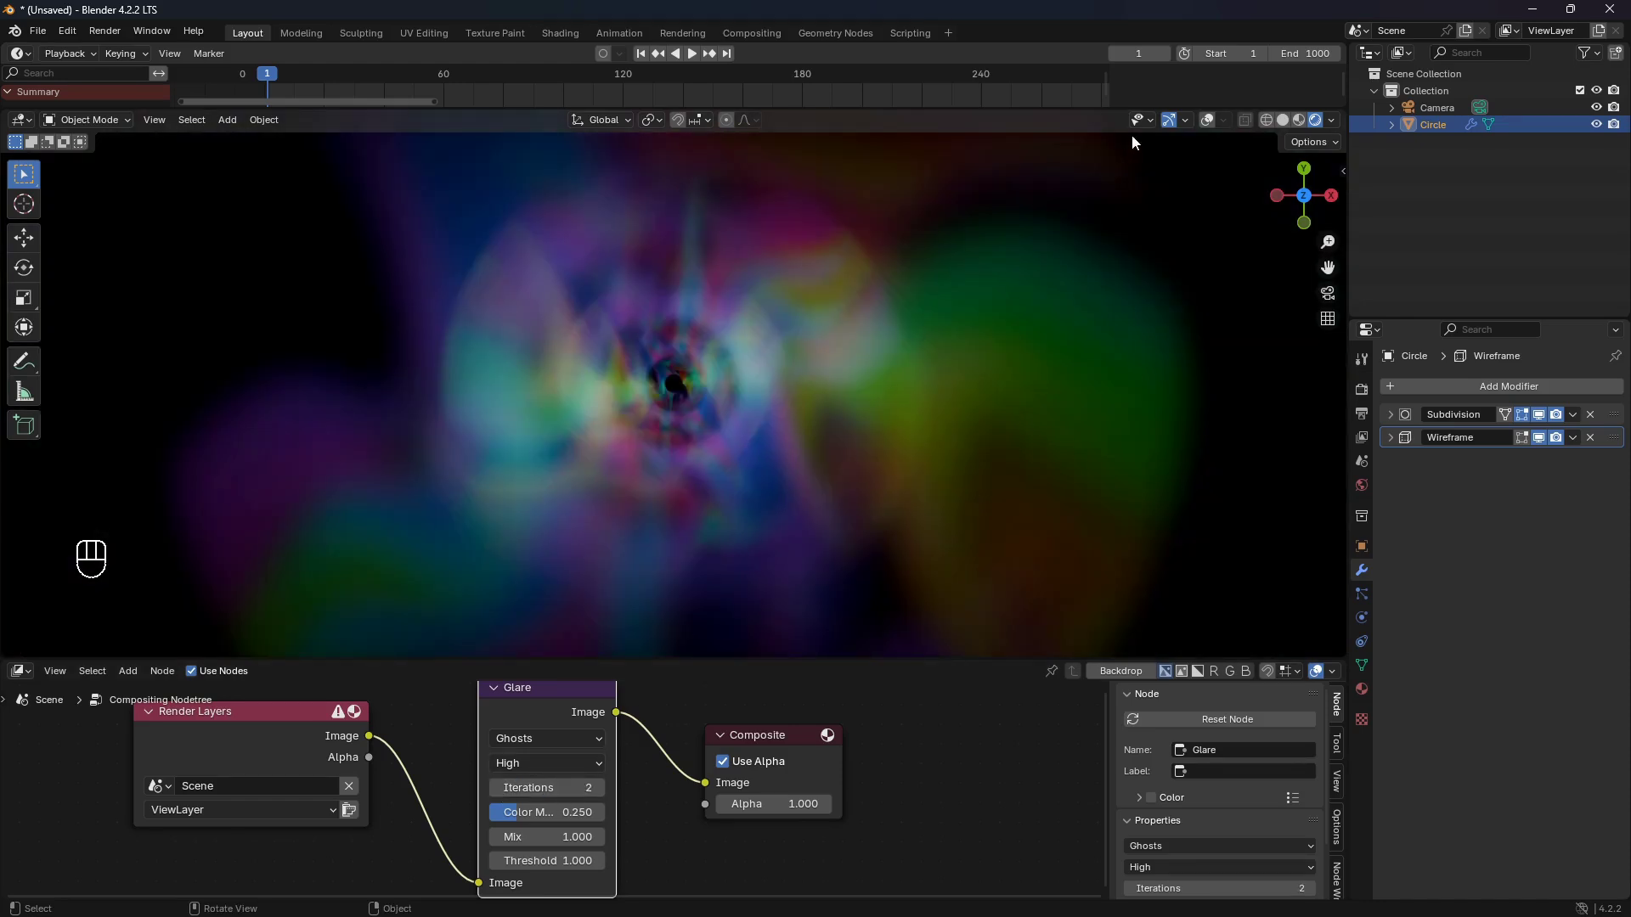
pyautogui.click(1207, 119)
# - Scale the Circle up to about 1.30 and deselect everything
pyautogui.press('s')
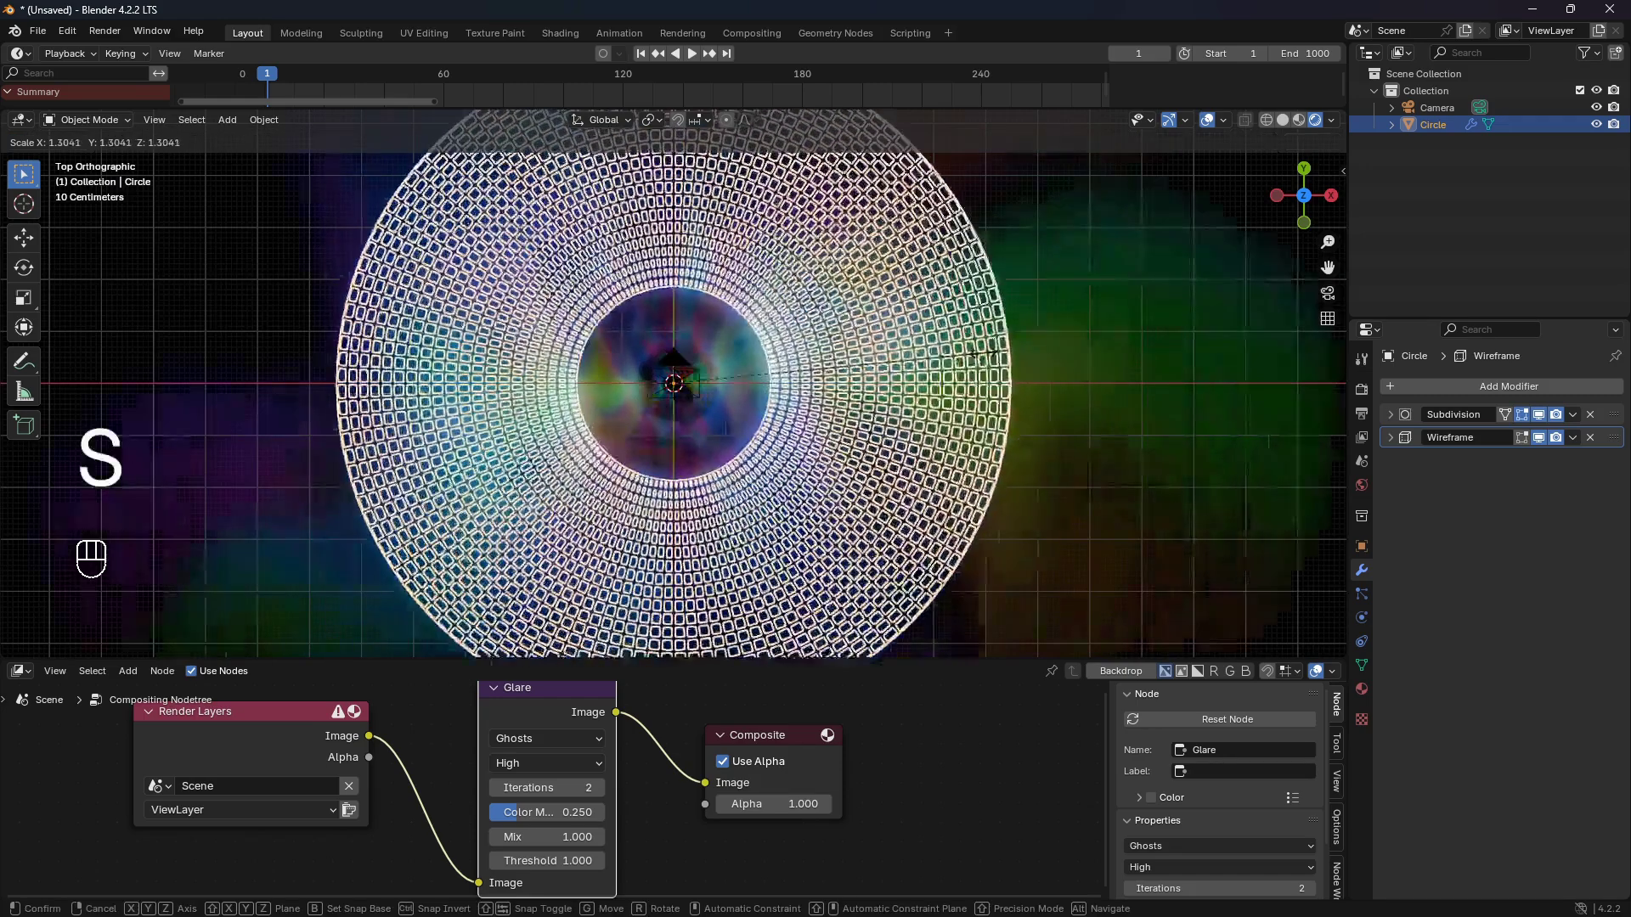
pyautogui.click(989, 356)
pyautogui.hotkey('alt', 'a')
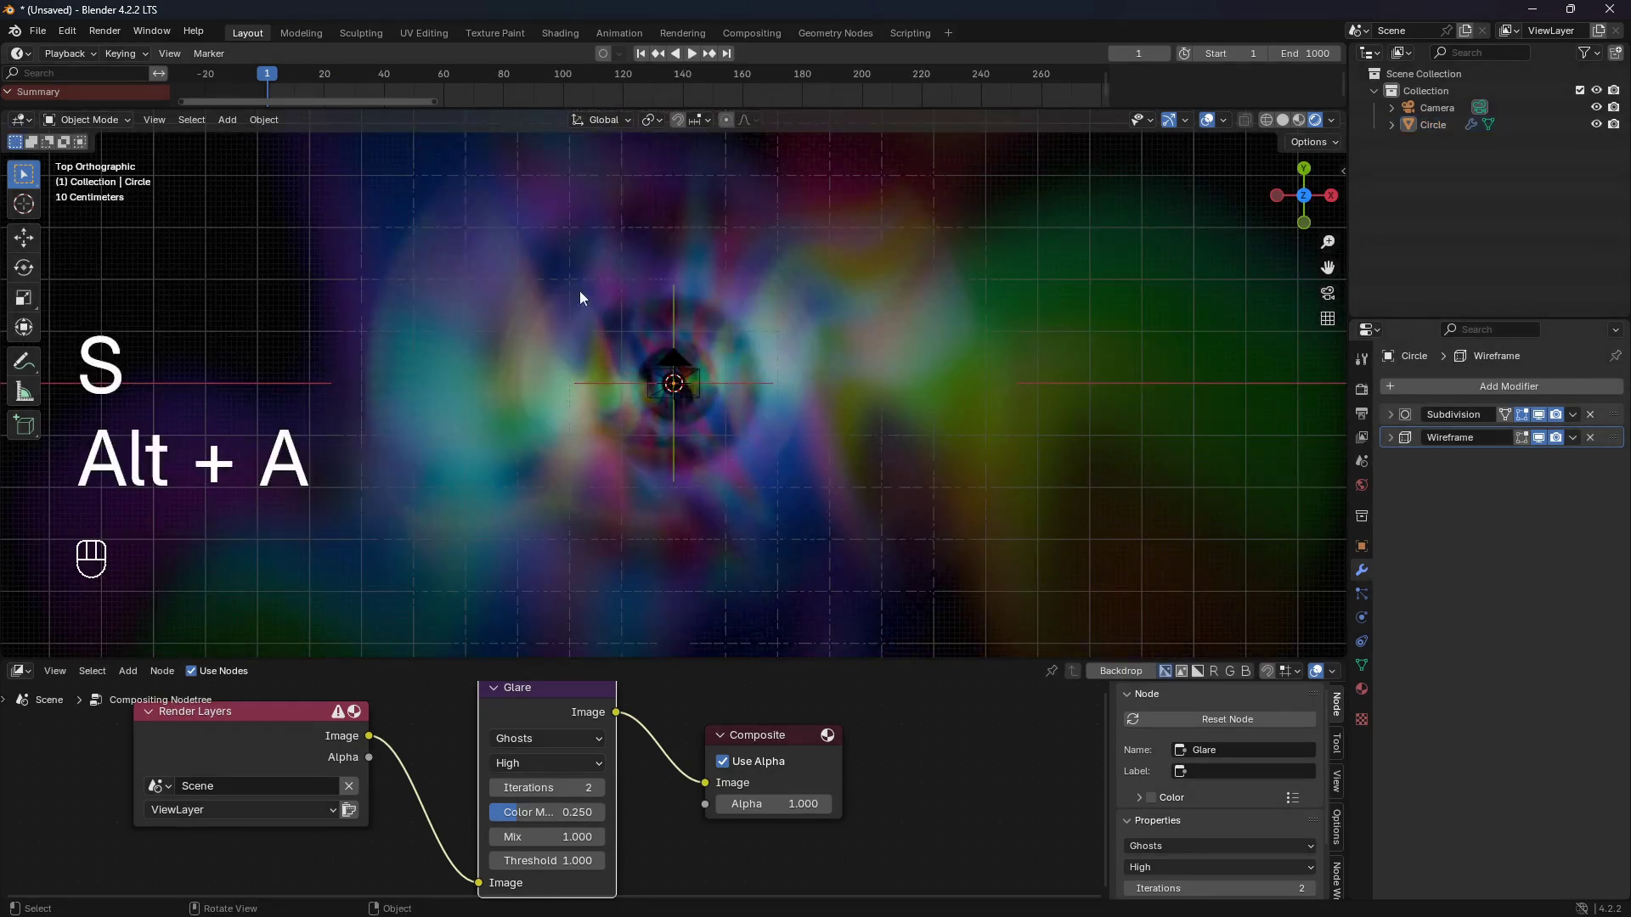
pyautogui.click(1207, 120)
pyautogui.click(1207, 120)
pyautogui.click(1207, 120)
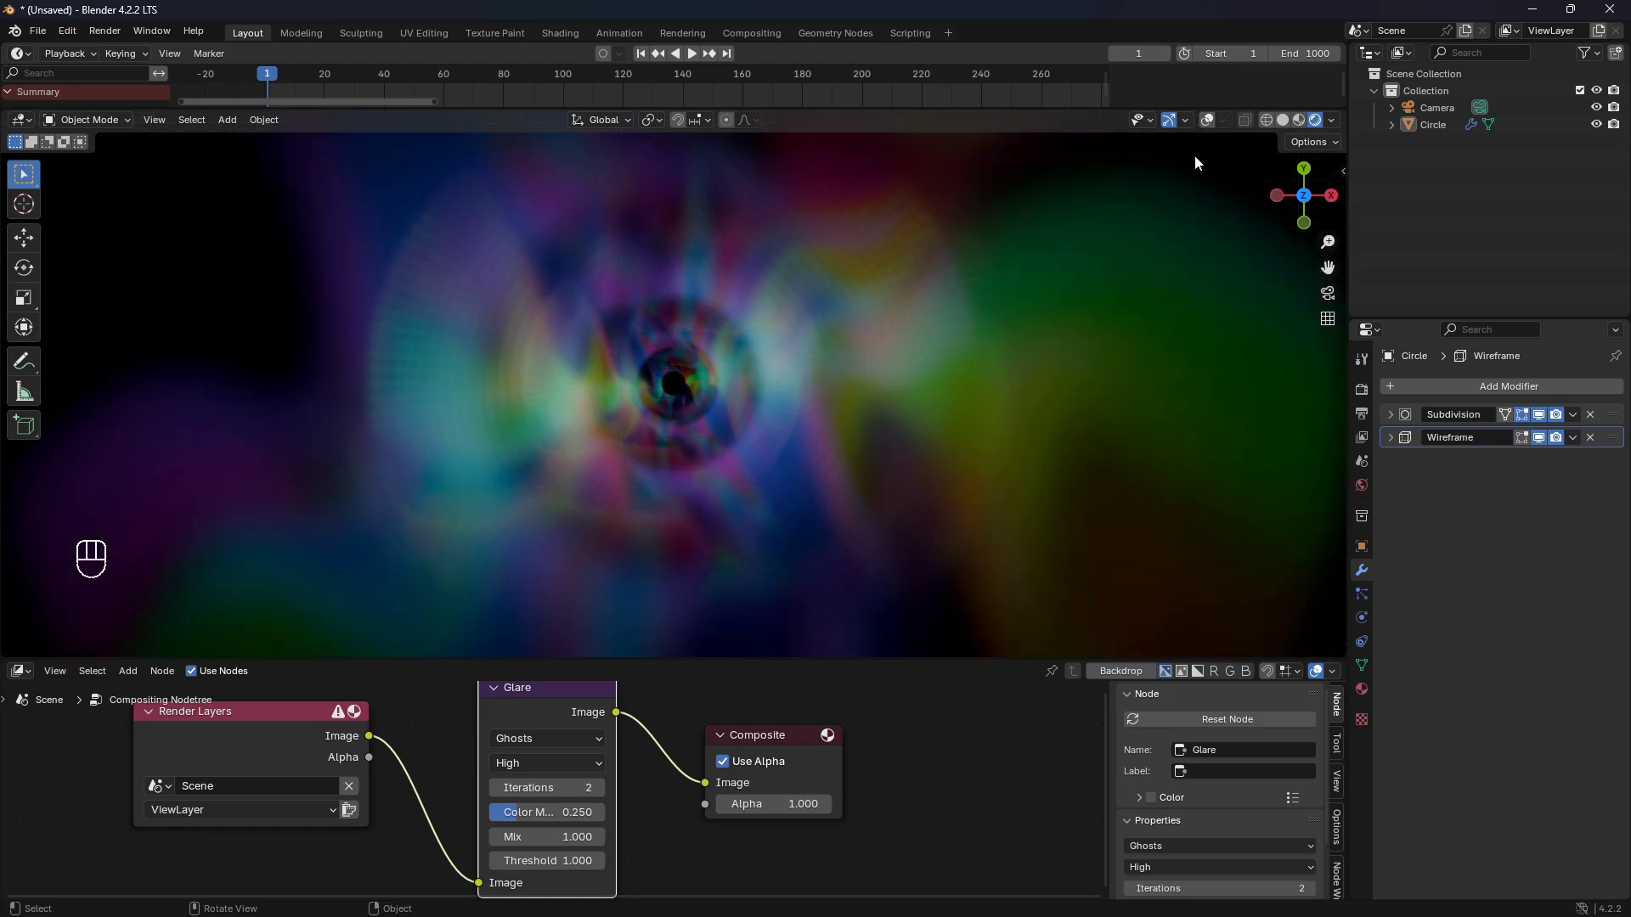
pyautogui.click(1208, 119)
pyautogui.click(784, 389)
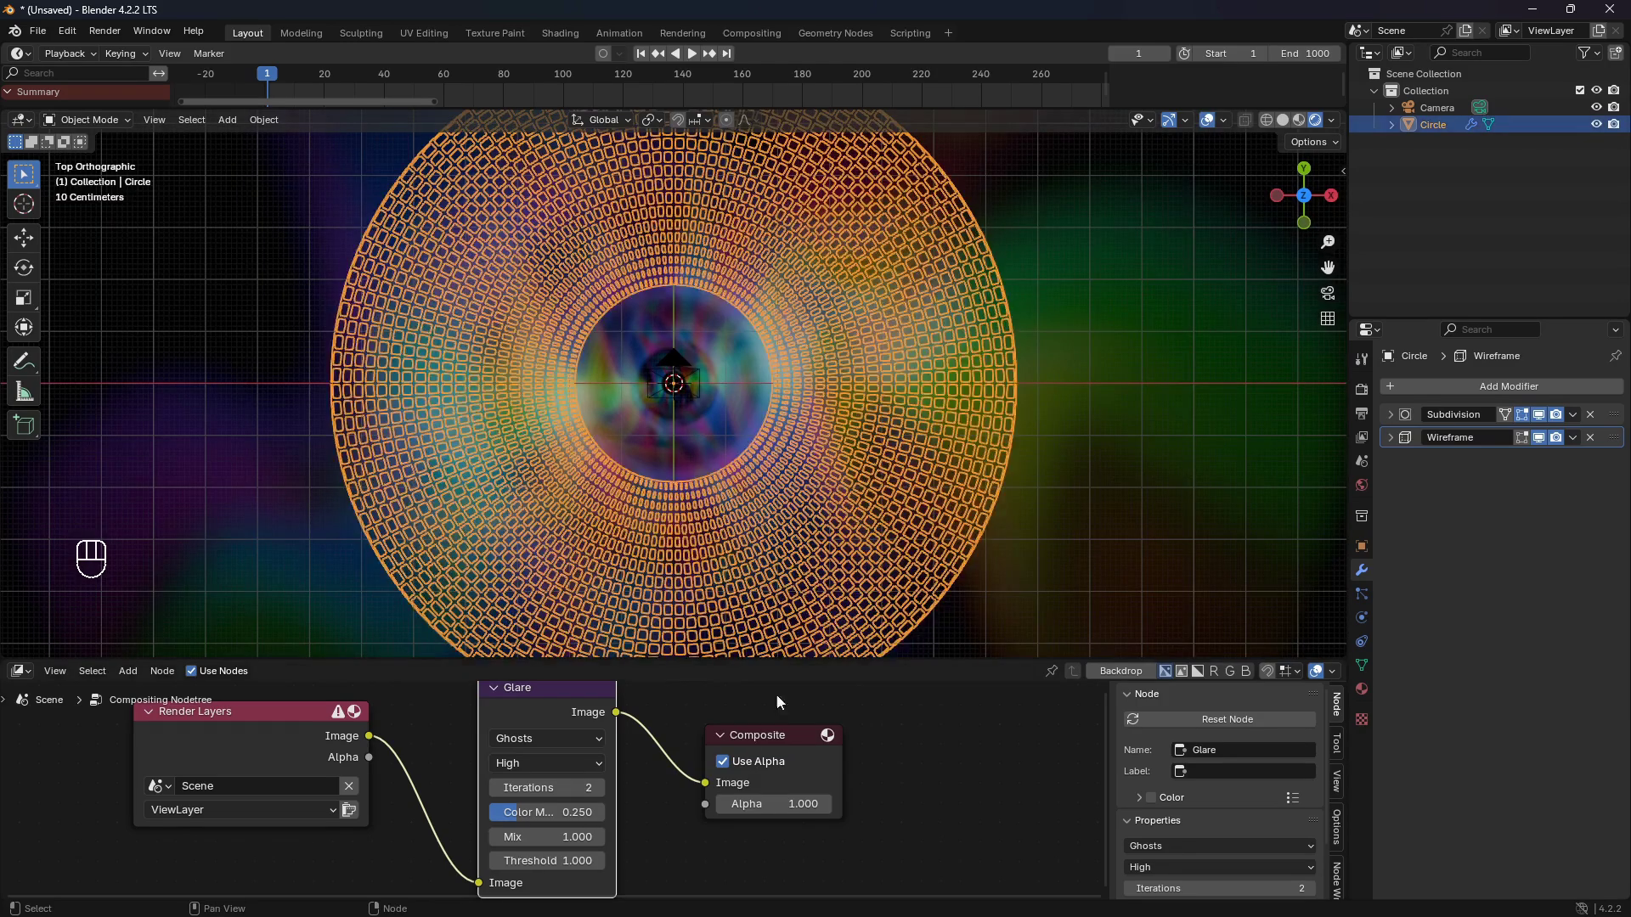
pyautogui.hotkey('alt', 'a')
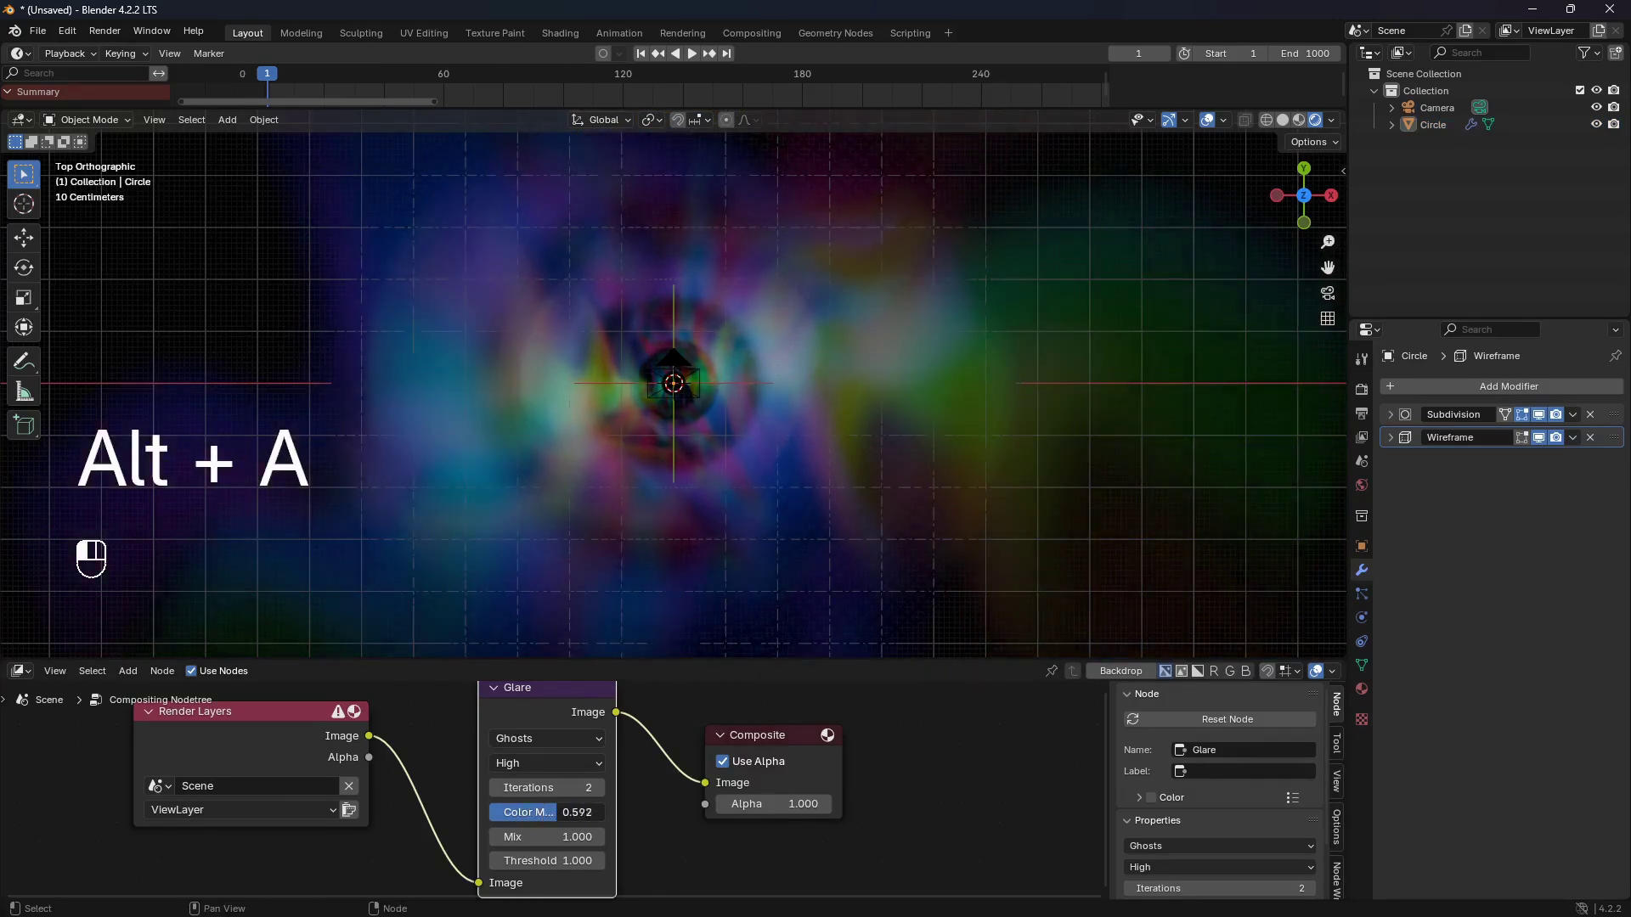
# - Set Glare Color Modulation to 0.283 and play the animation through the camera view
pyautogui.moveTo(520, 813); pyautogui.dragTo(595, 840)
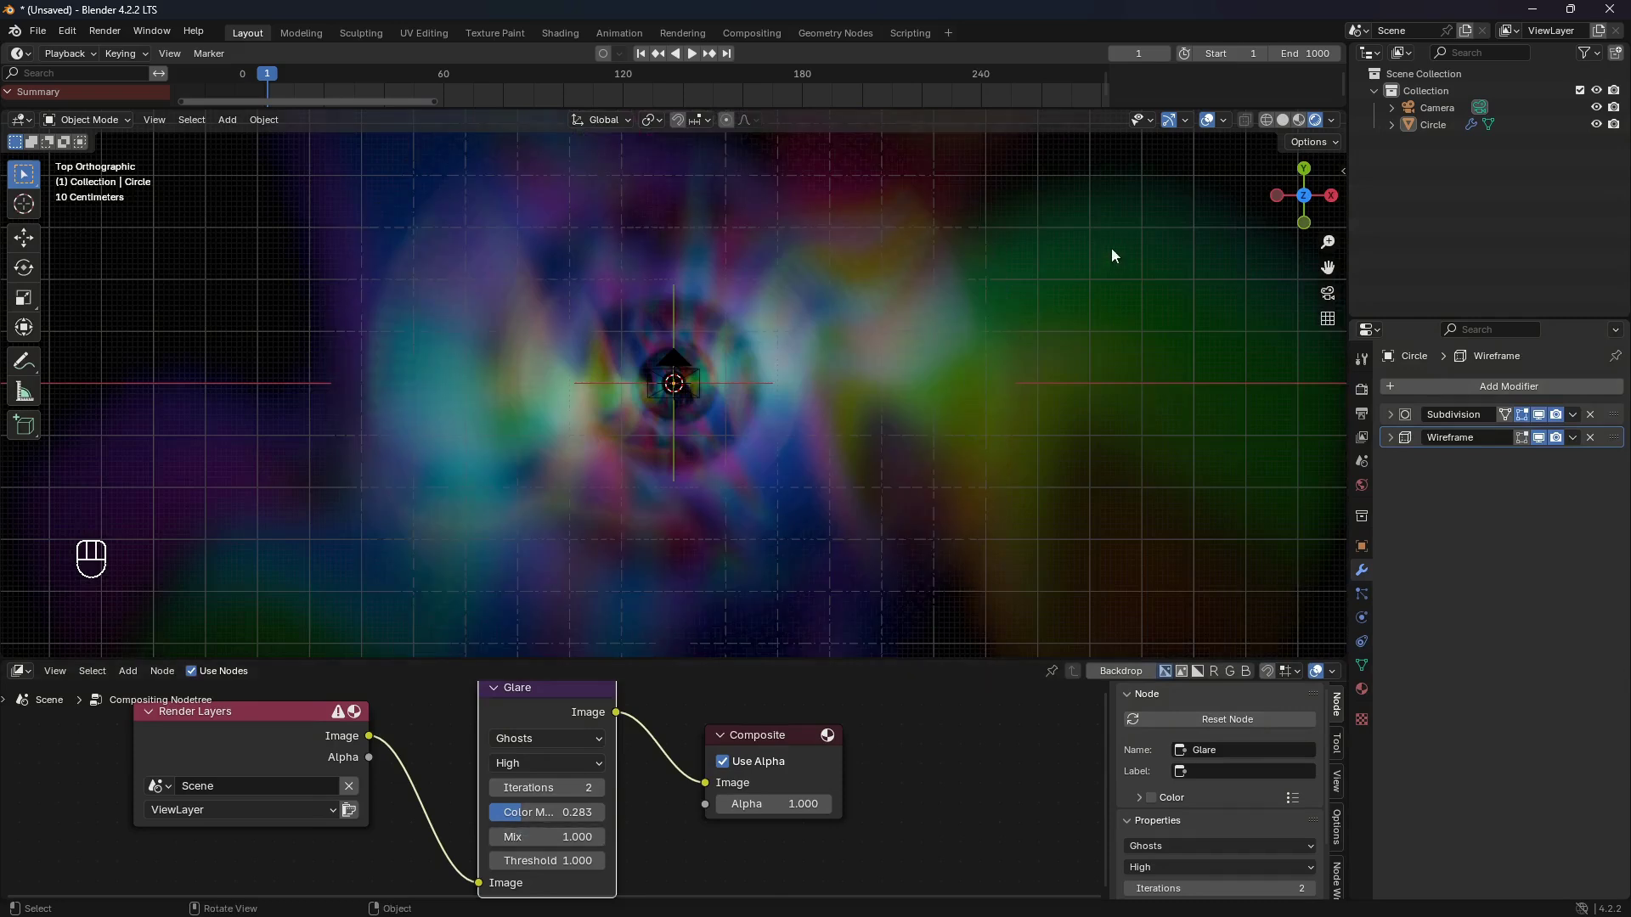
pyautogui.click(1208, 121)
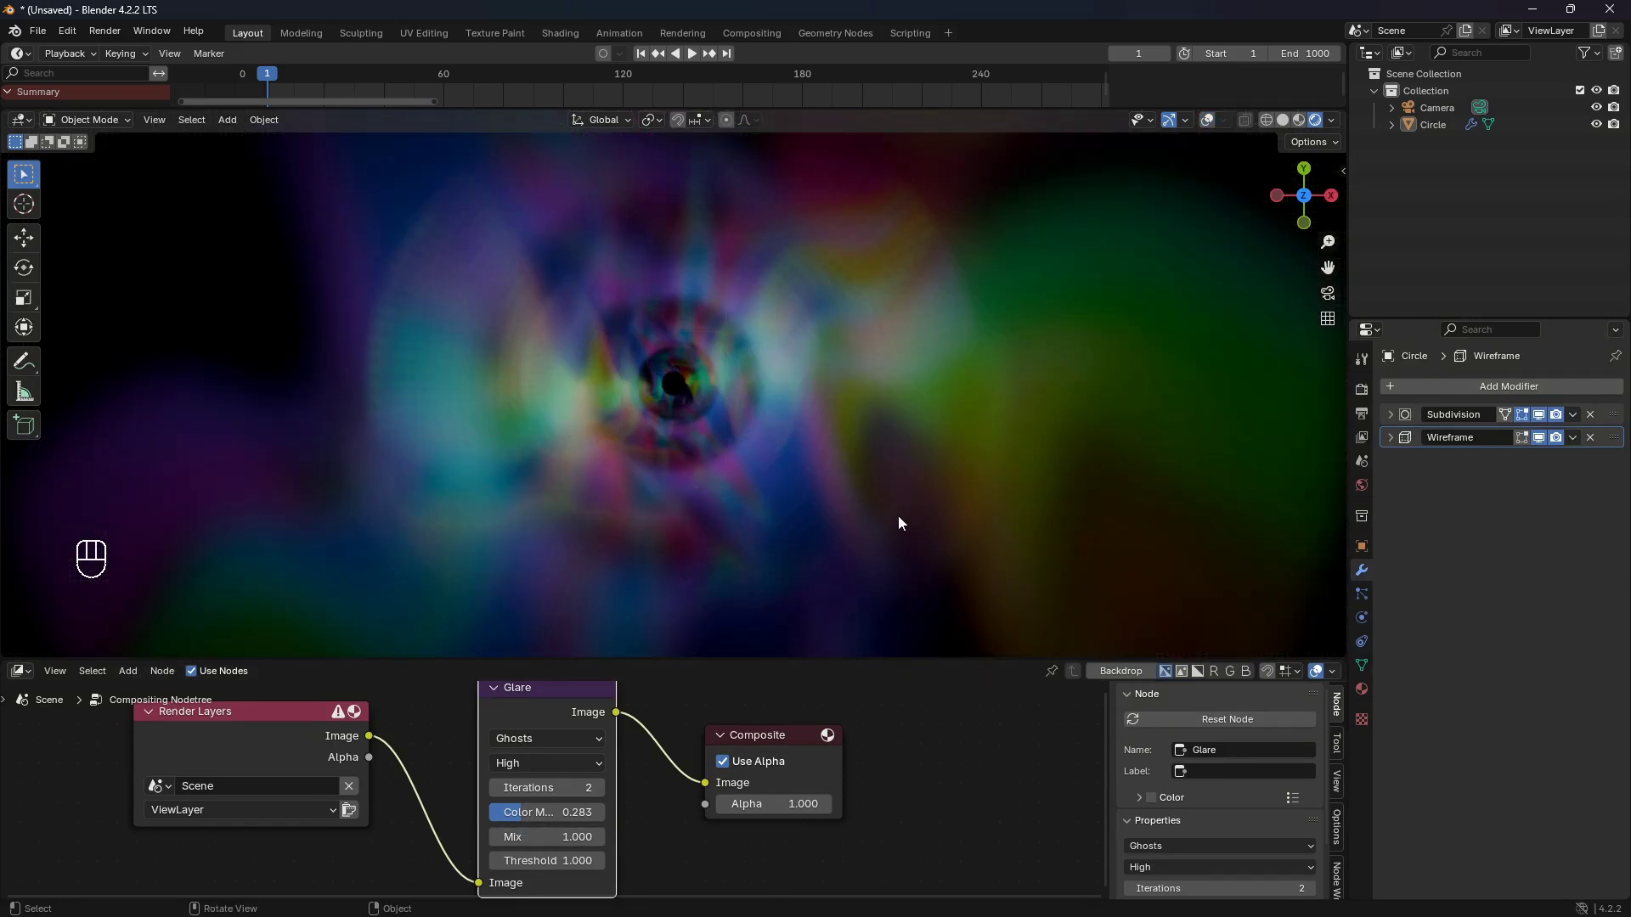
pyautogui.press('KP_0')
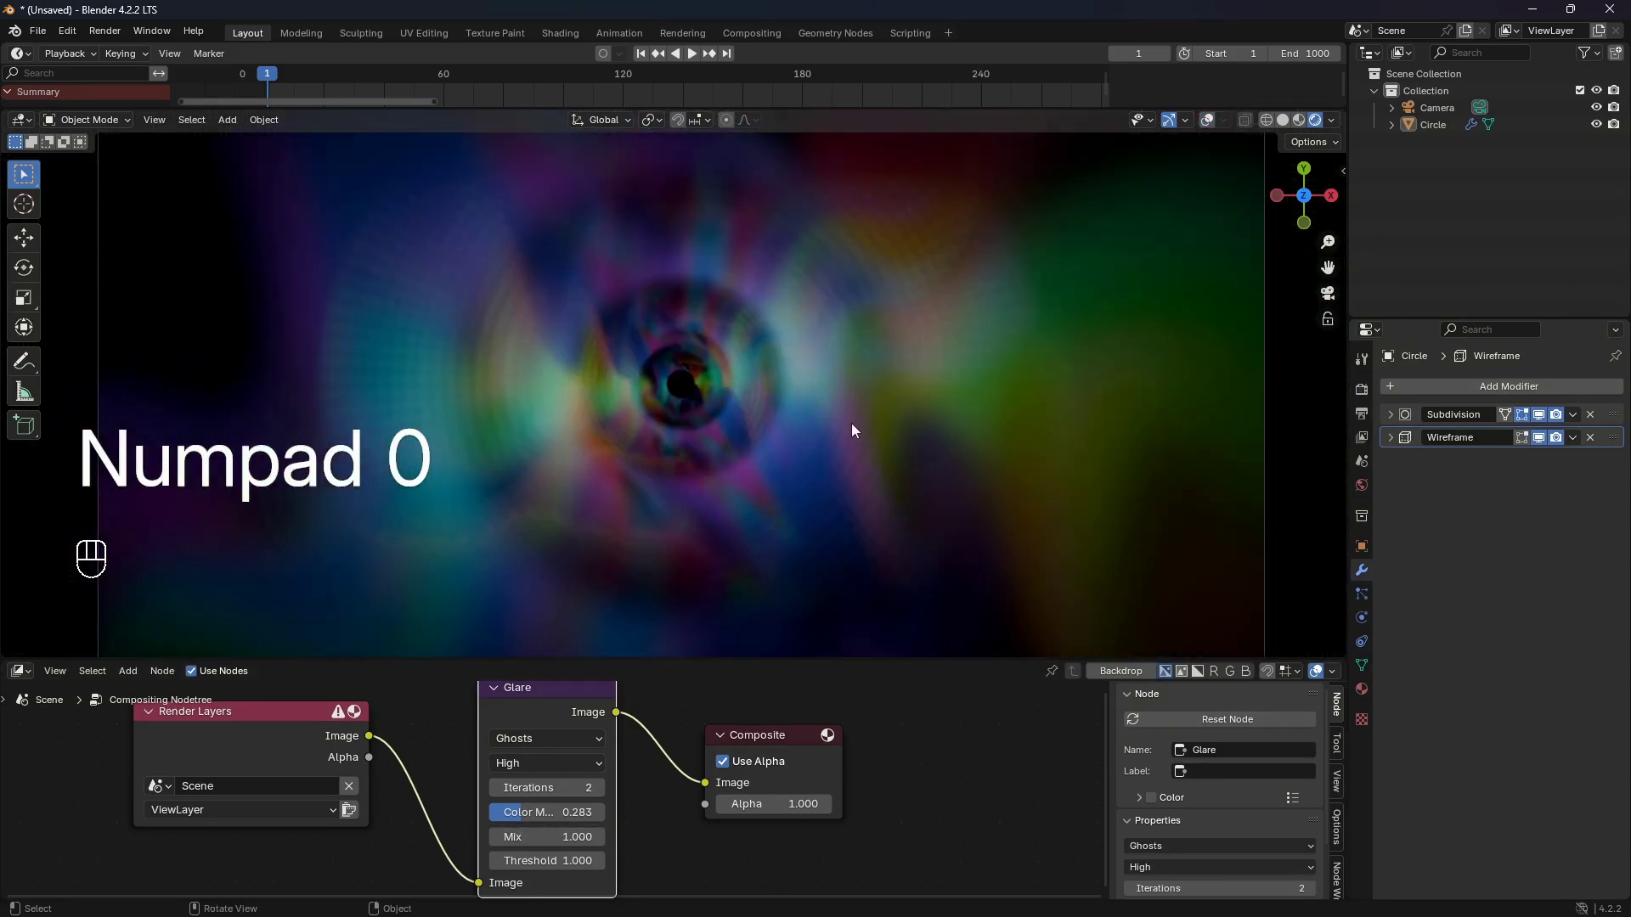
pyautogui.press('space')
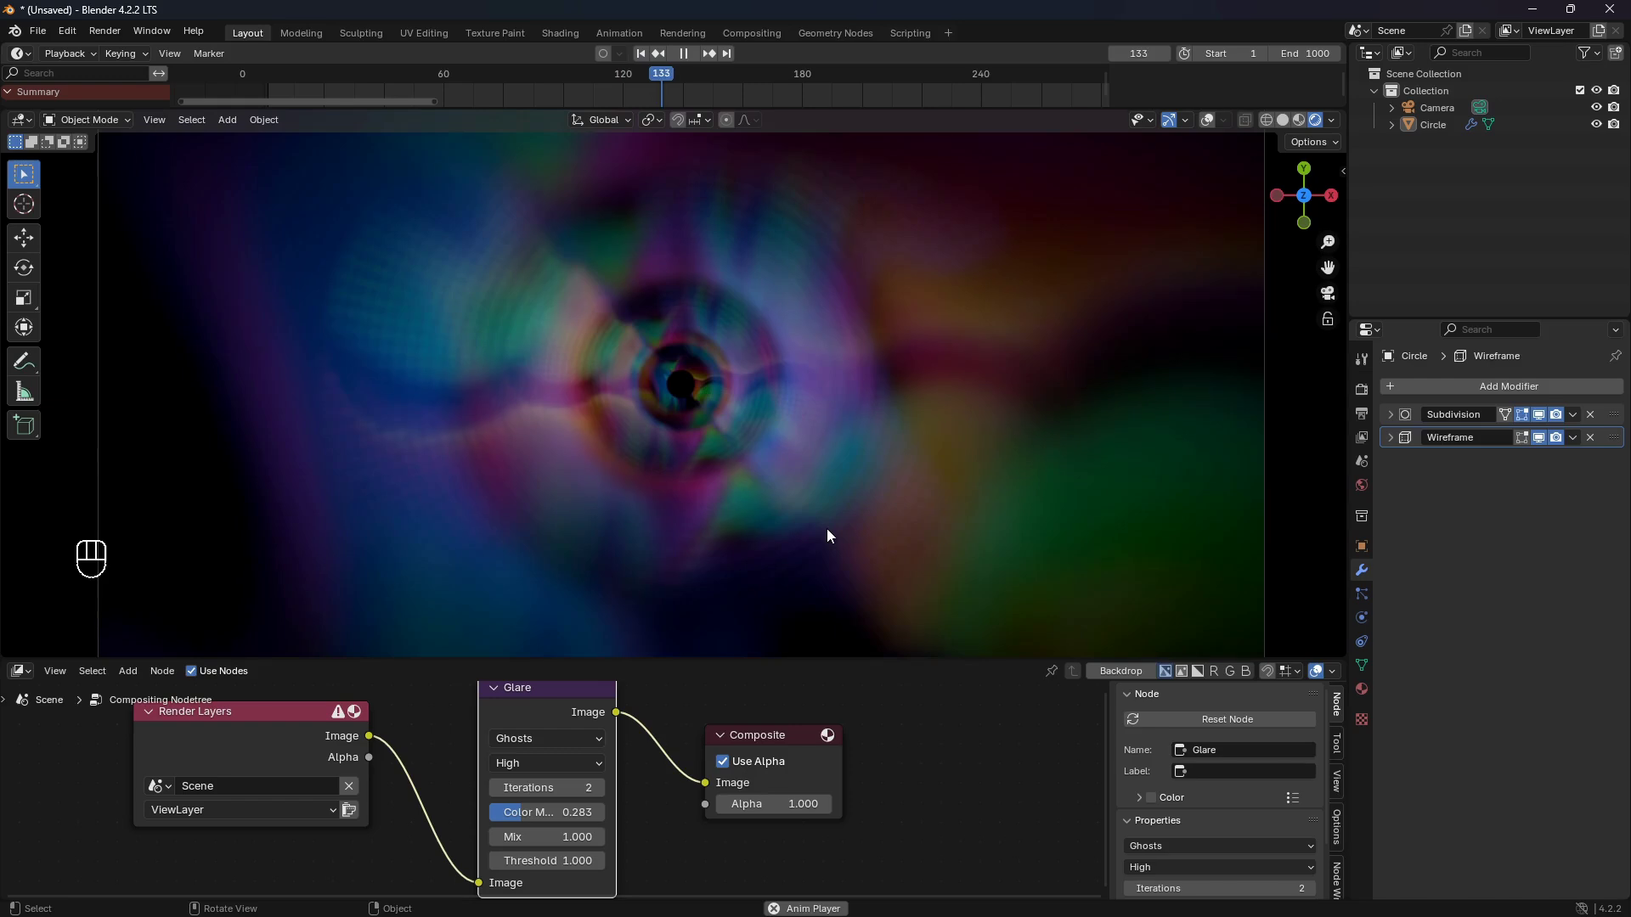
# - Stop playback and open the Render Properties
pyautogui.press('space')
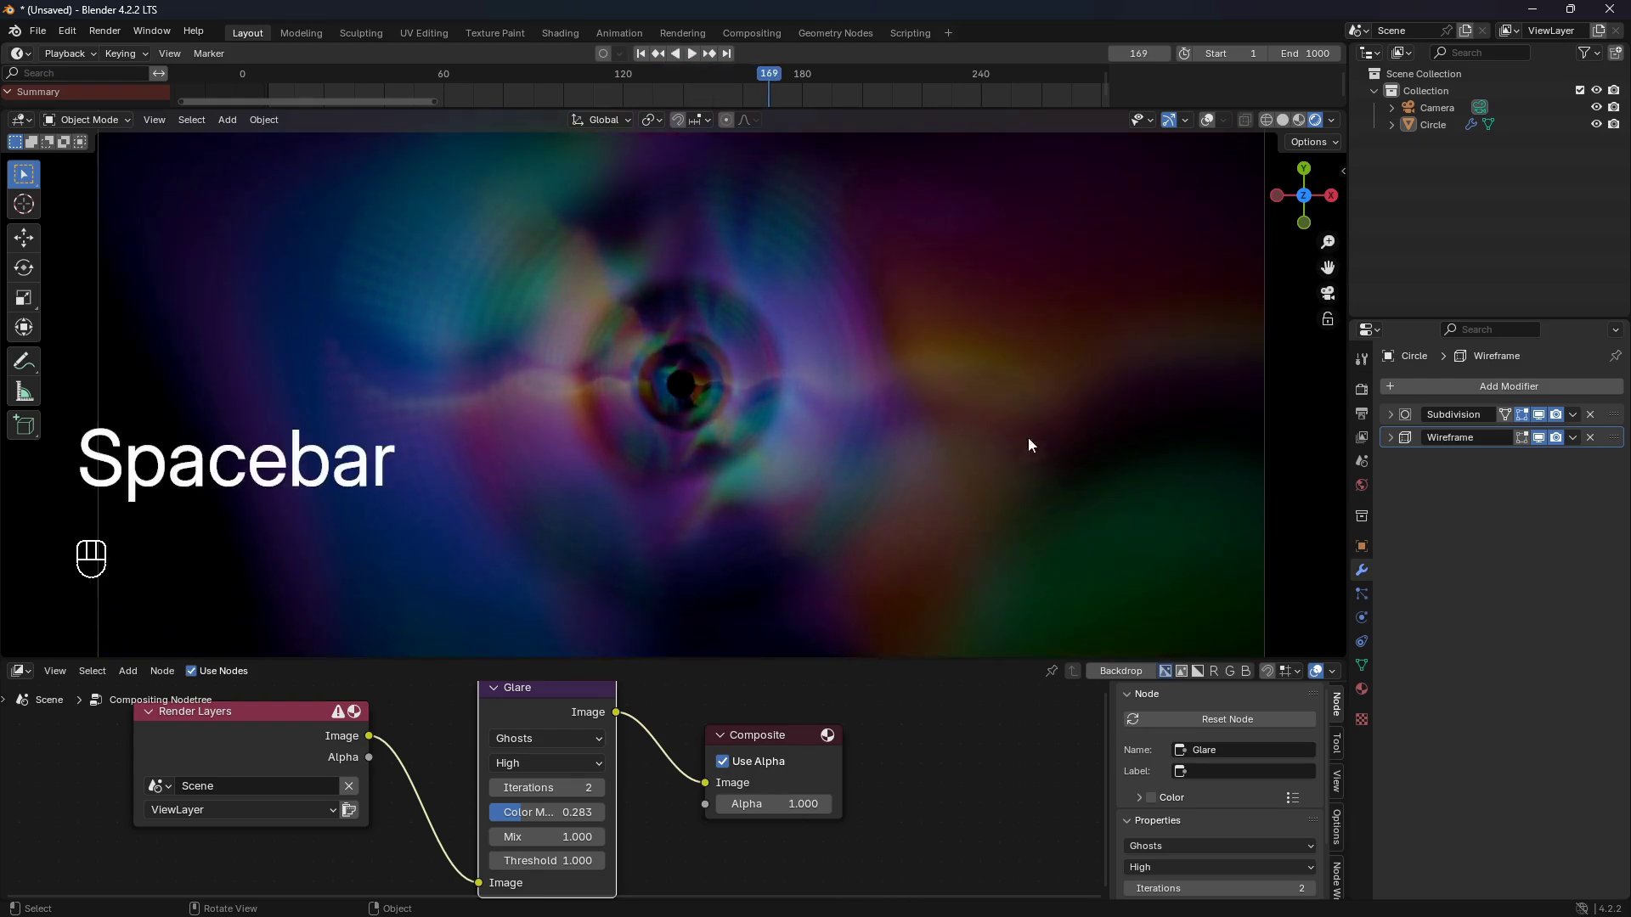
pyautogui.click(1209, 119)
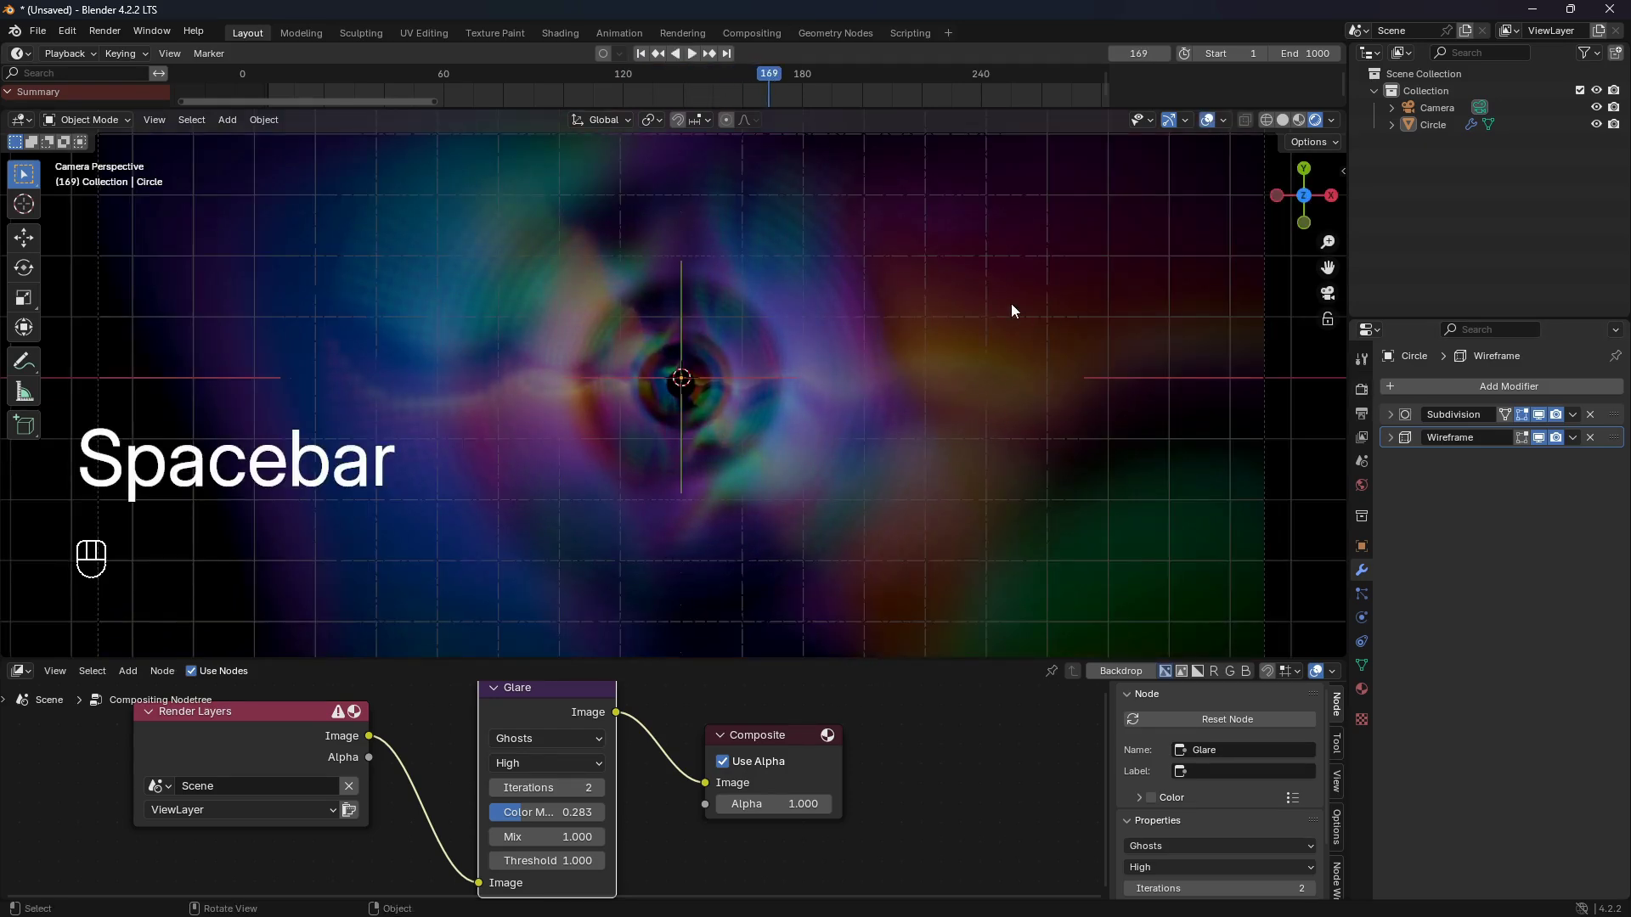
pyautogui.hotkey('shift', 'a')
pyautogui.moveTo(985, 326)
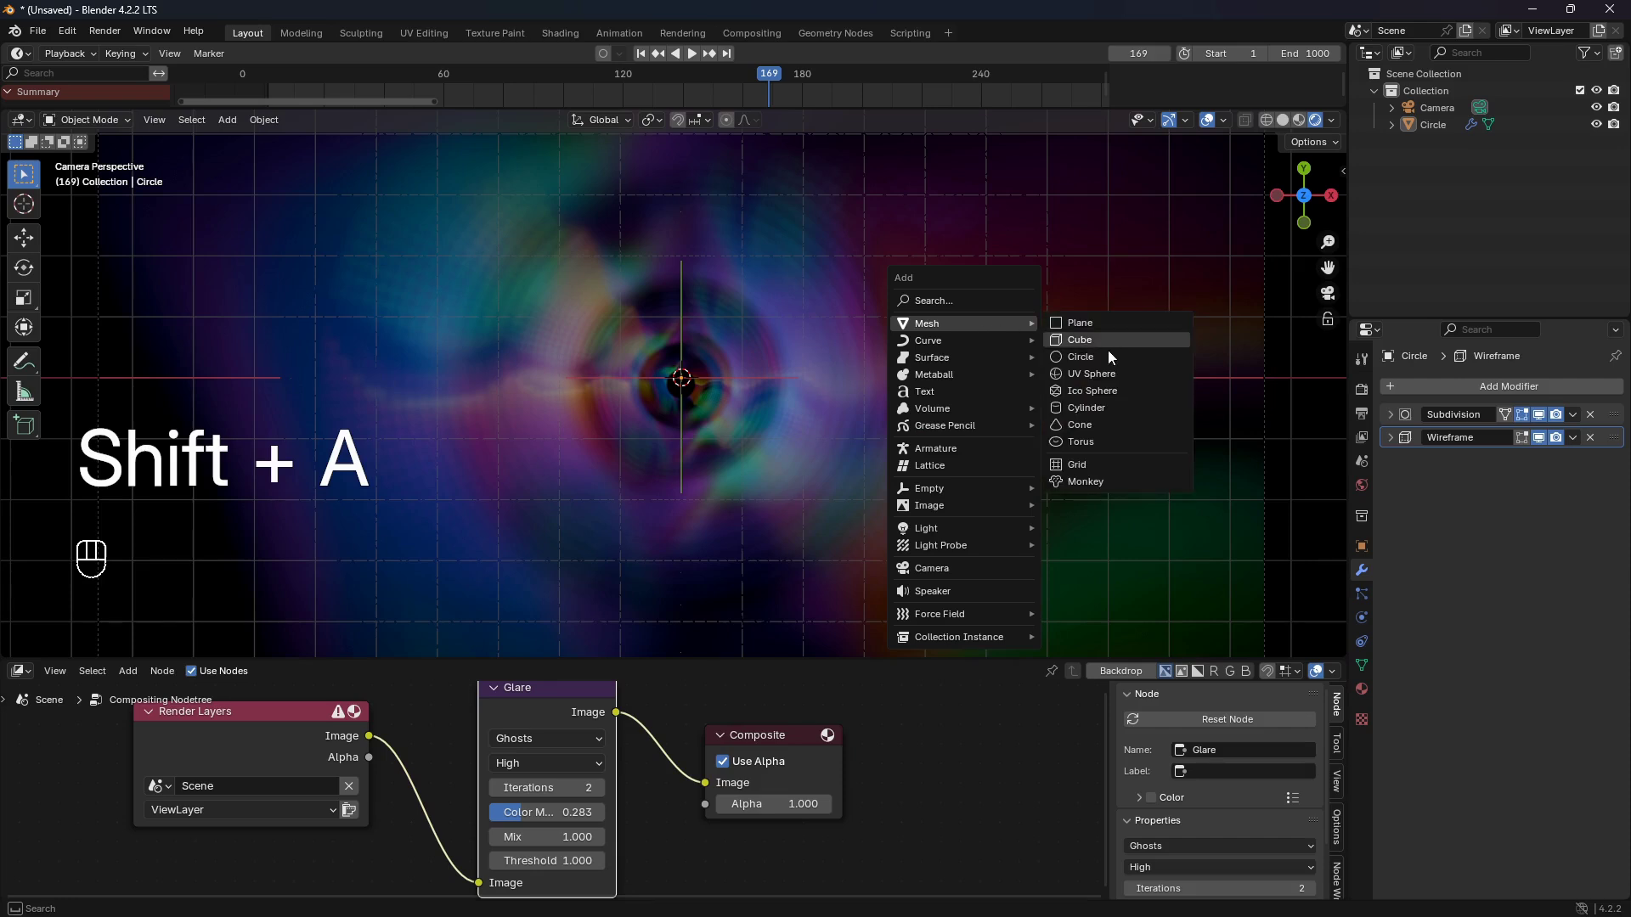
pyautogui.click(1363, 391)
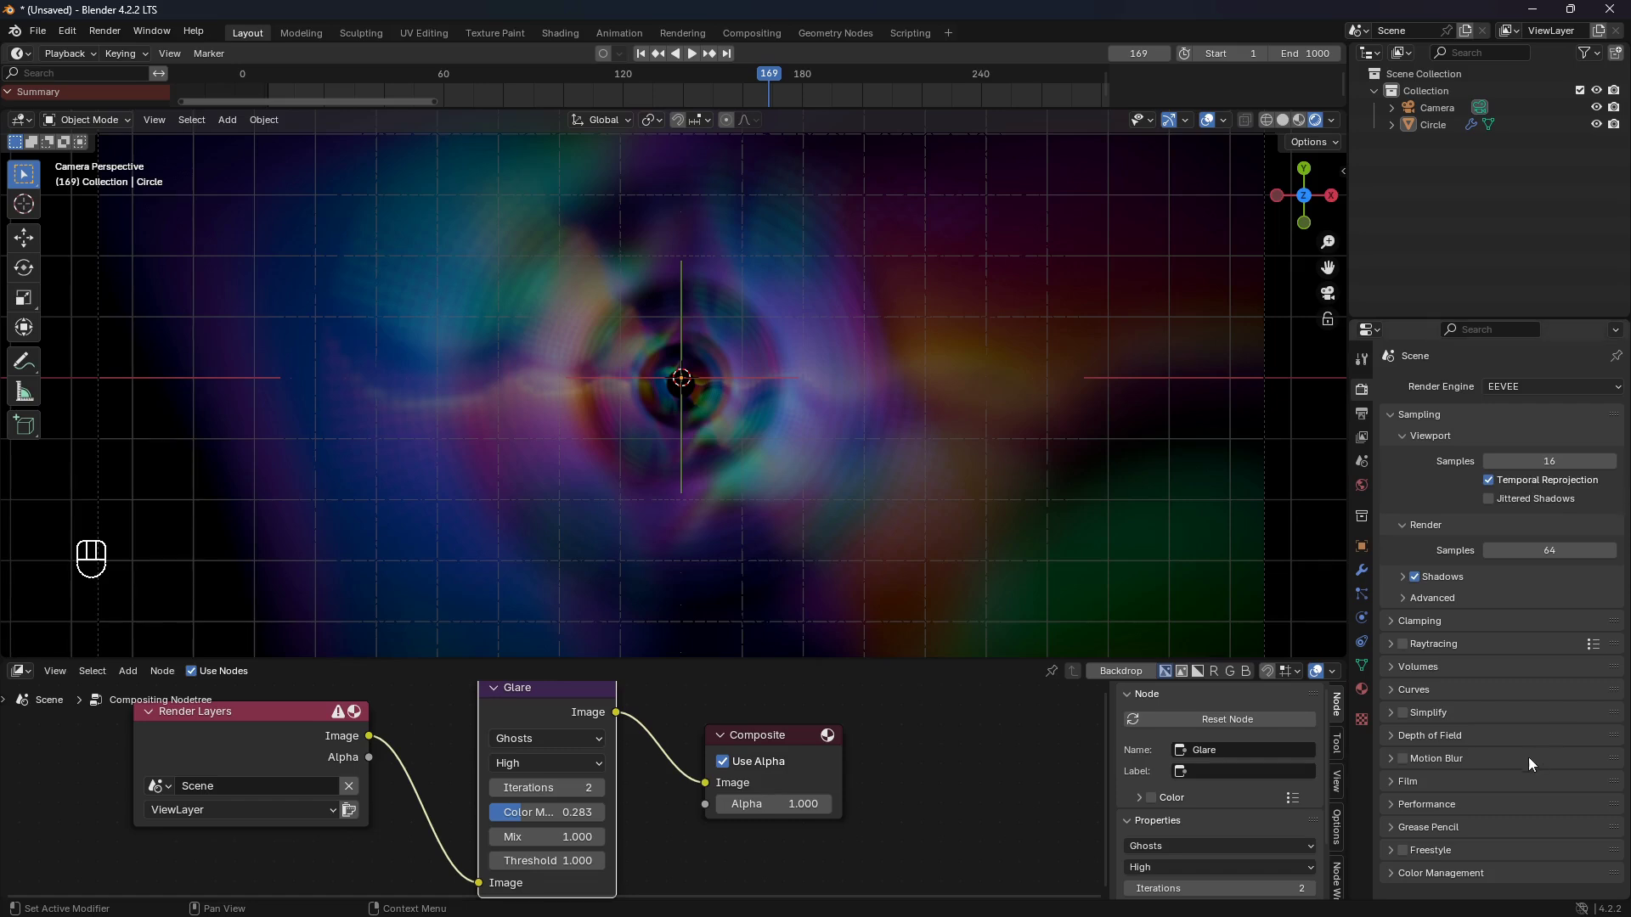
# - Set View Transform to Khronos PBR Neutral, Exposure 0.881 and Gamma 1.126
pyautogui.click(1393, 873)
pyautogui.scroll(-5, 1528, 828)
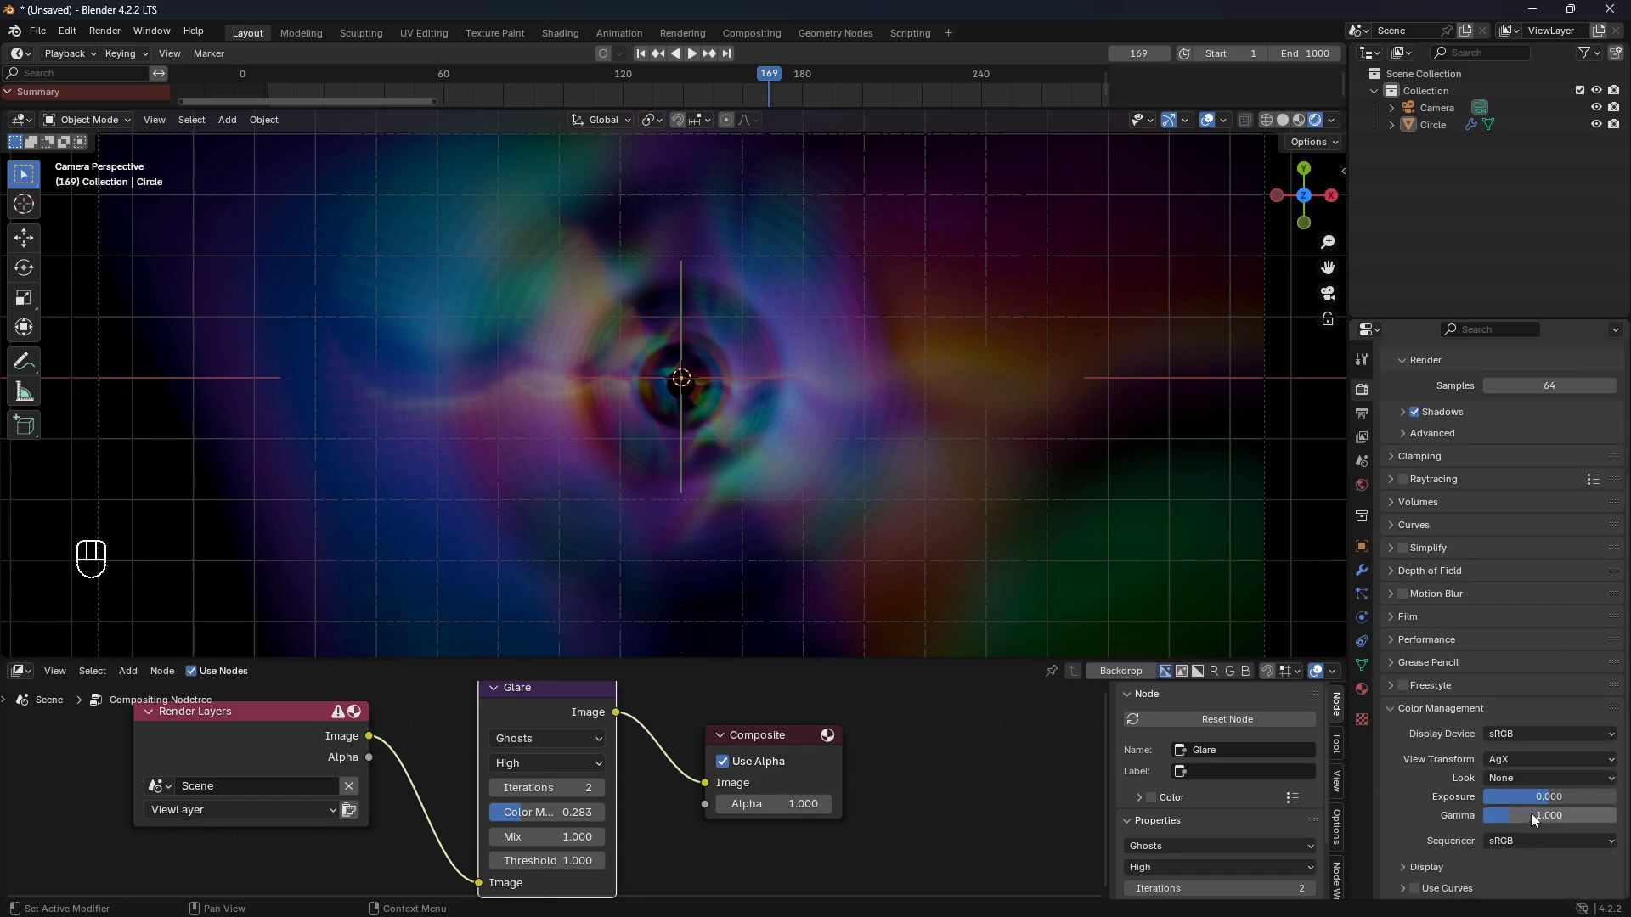
pyautogui.click(1555, 759)
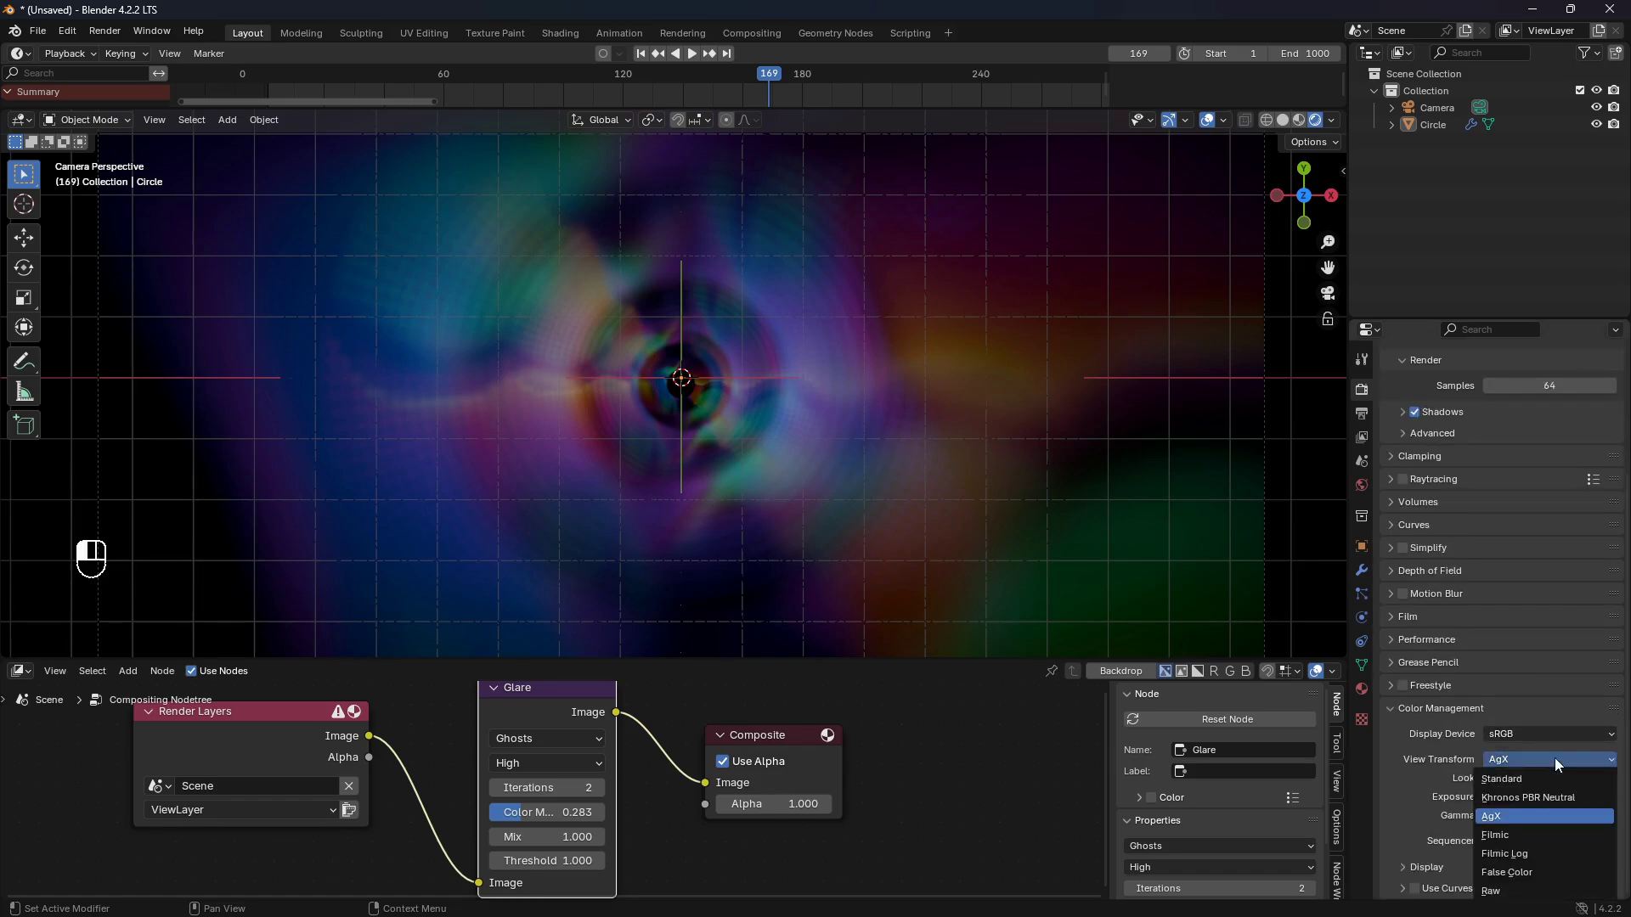
pyautogui.click(1575, 799)
pyautogui.click(1207, 120)
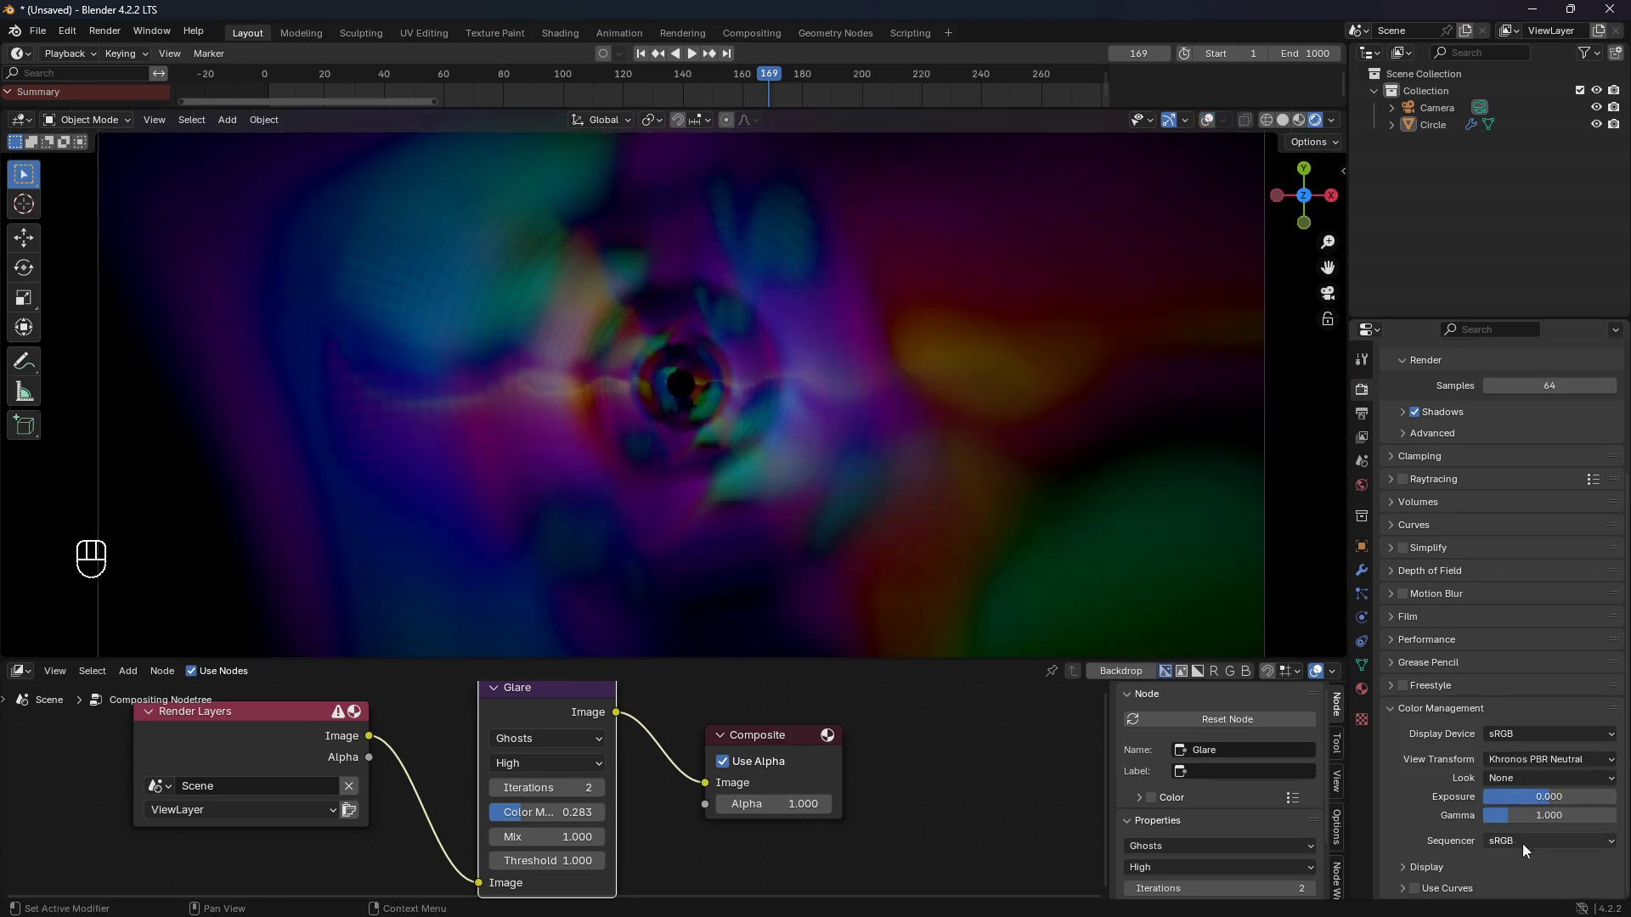
pyautogui.moveTo(1546, 797); pyautogui.dragTo(1605, 797)
pyautogui.moveTo(1512, 815)
pyautogui.mouseDown()
pyautogui.moveTo(1538, 816)
pyautogui.moveTo(1516, 816)
pyautogui.mouseUp()
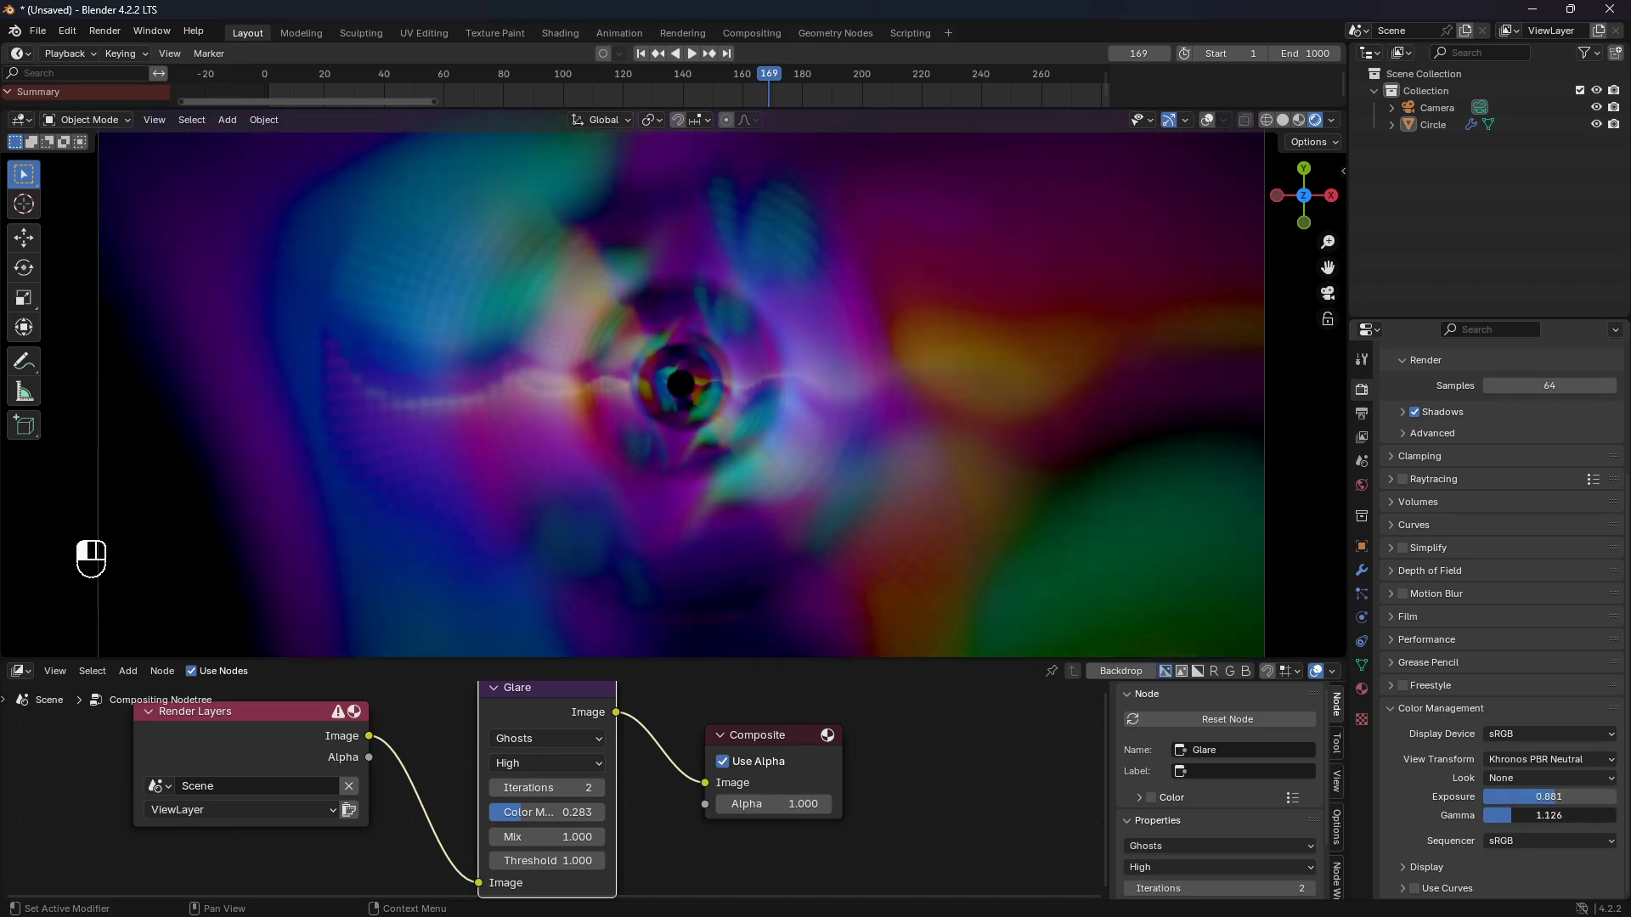
pyautogui.click(1206, 120)
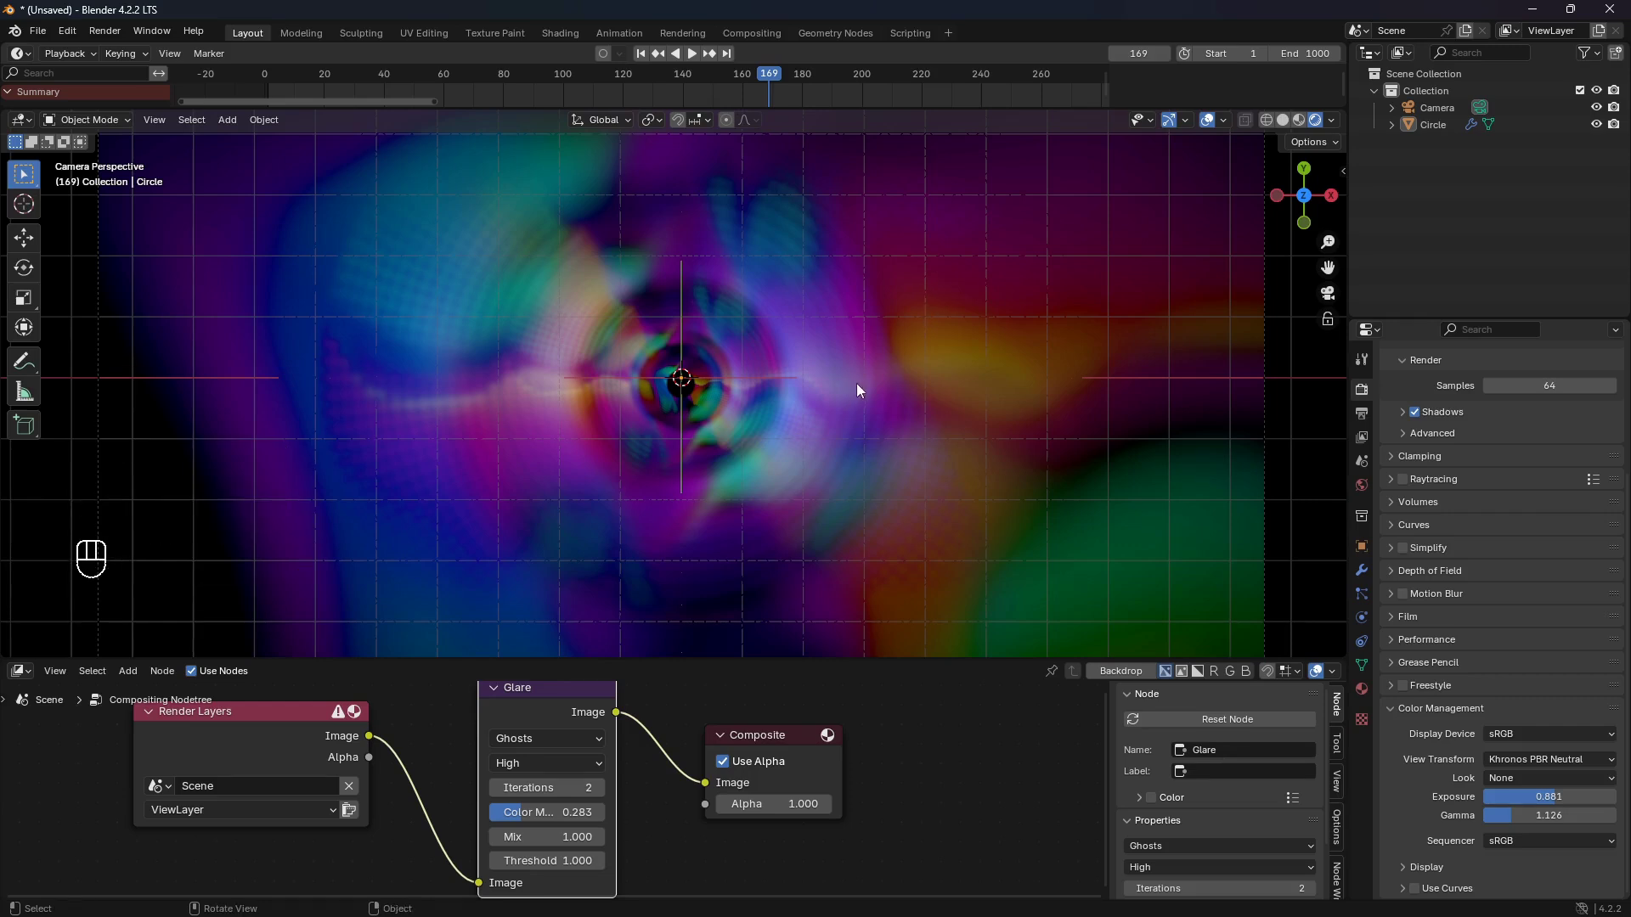
# - Add a new circle mesh and scale it up
pyautogui.scroll(1, 856, 384)
pyautogui.hotkey('shift', 'a')
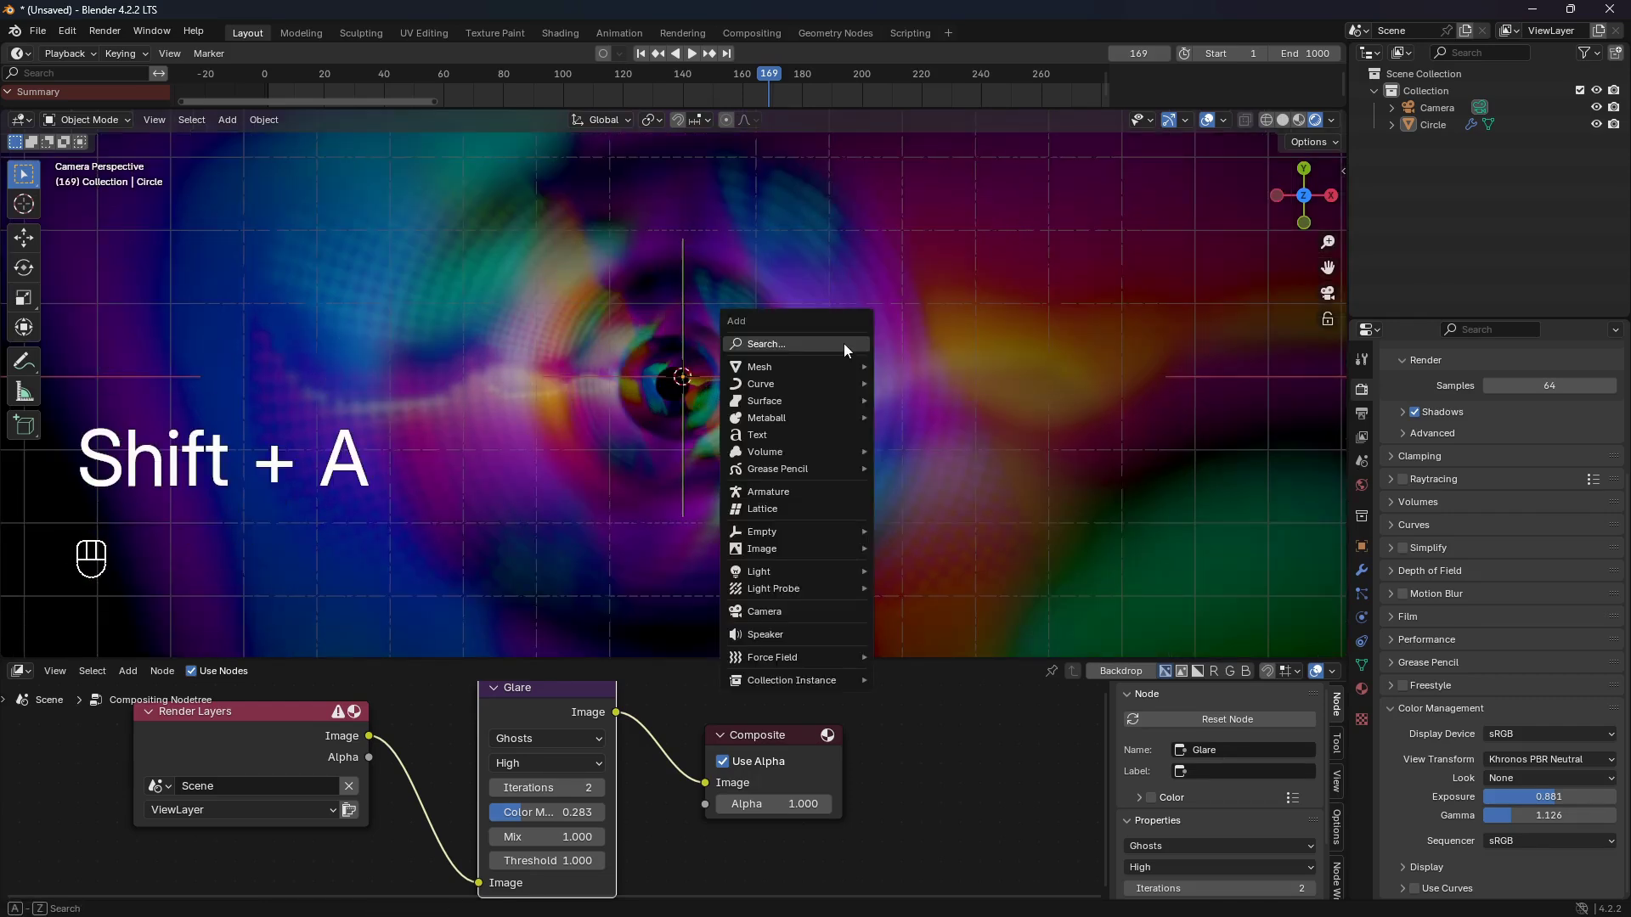
pyautogui.moveTo(824, 374)
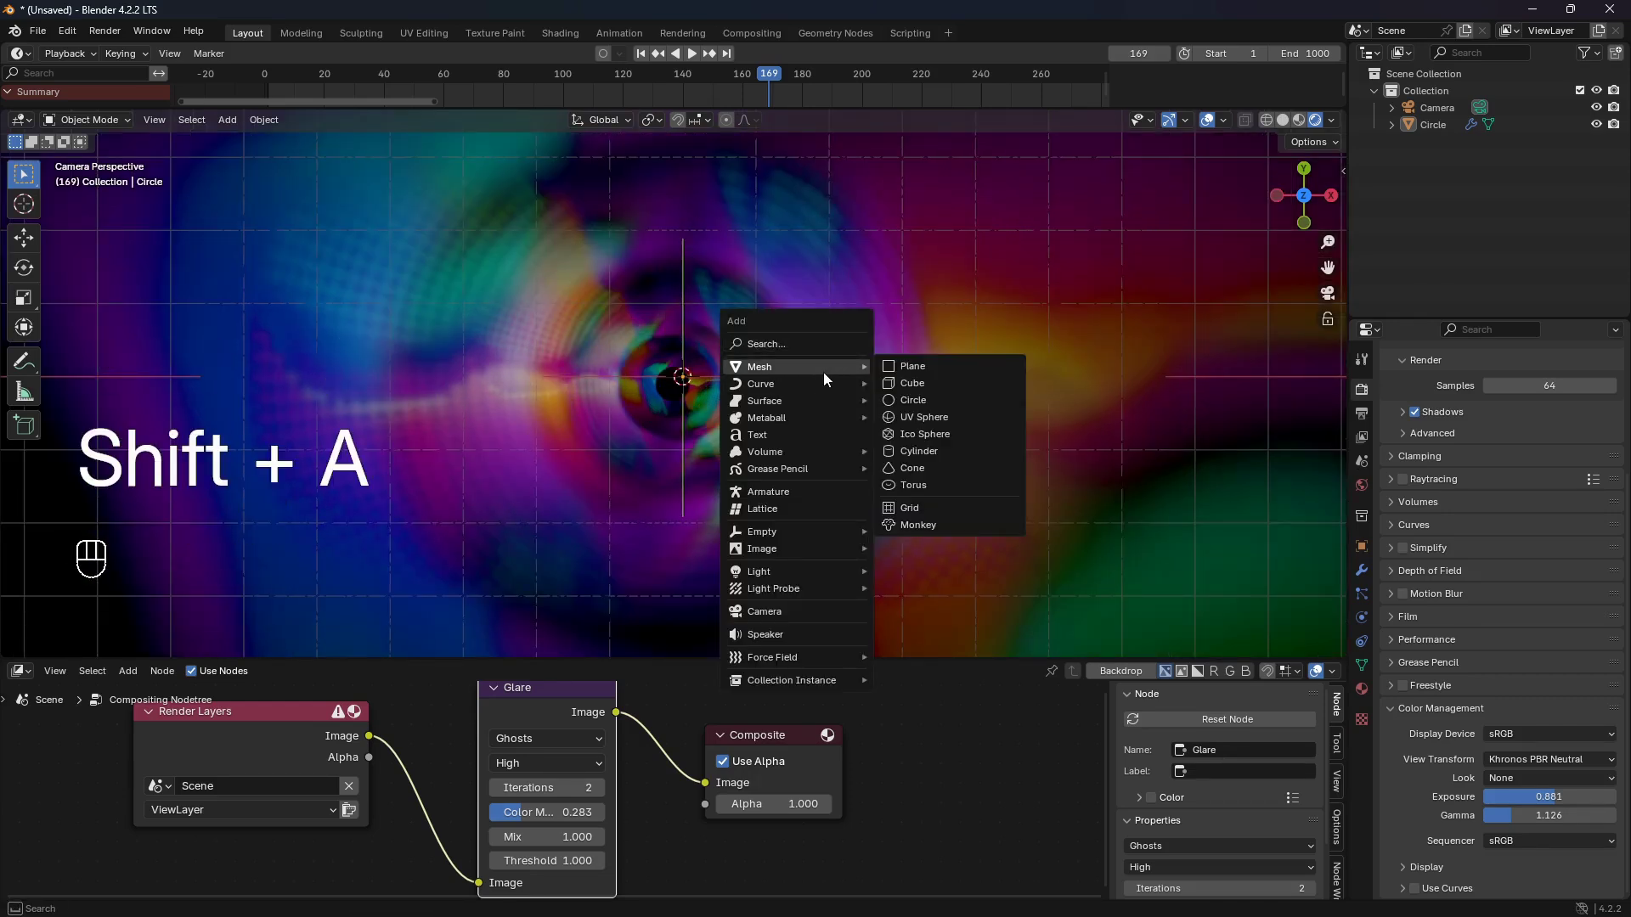
pyautogui.click(943, 393)
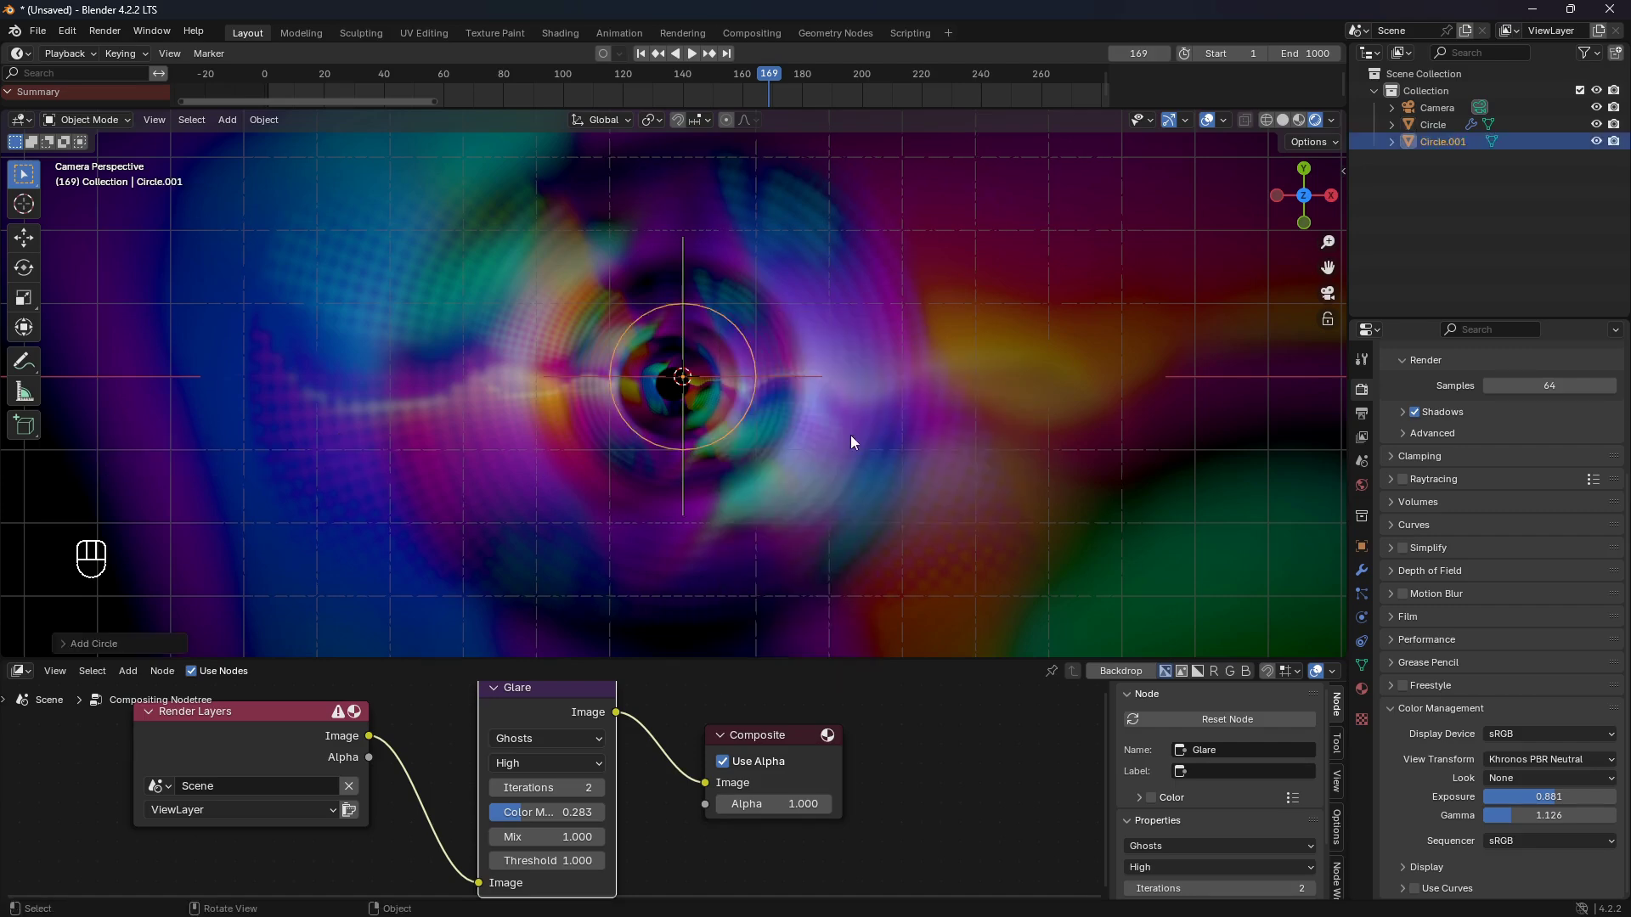
pyautogui.press('s')
pyautogui.click(1237, 451)
# - Extrude the circle inward into a ring and add a level-2 Subdivision modifier
pyautogui.press('Tab')
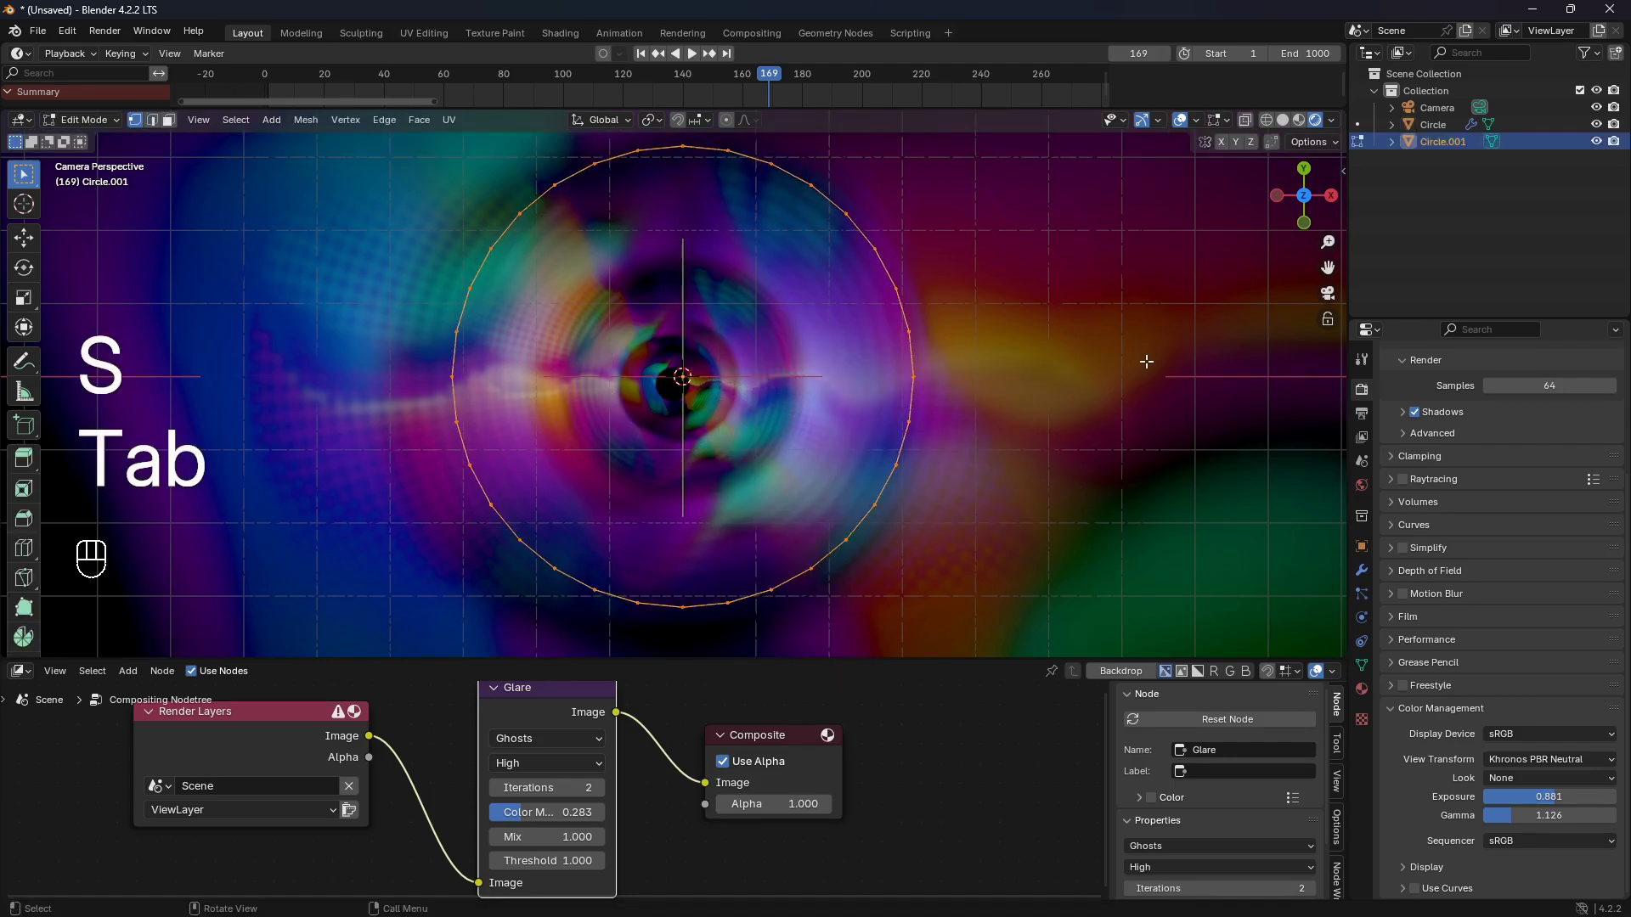
pyautogui.press('e')
pyautogui.press('s')
pyautogui.click(1103, 378)
pyautogui.press('Tab')
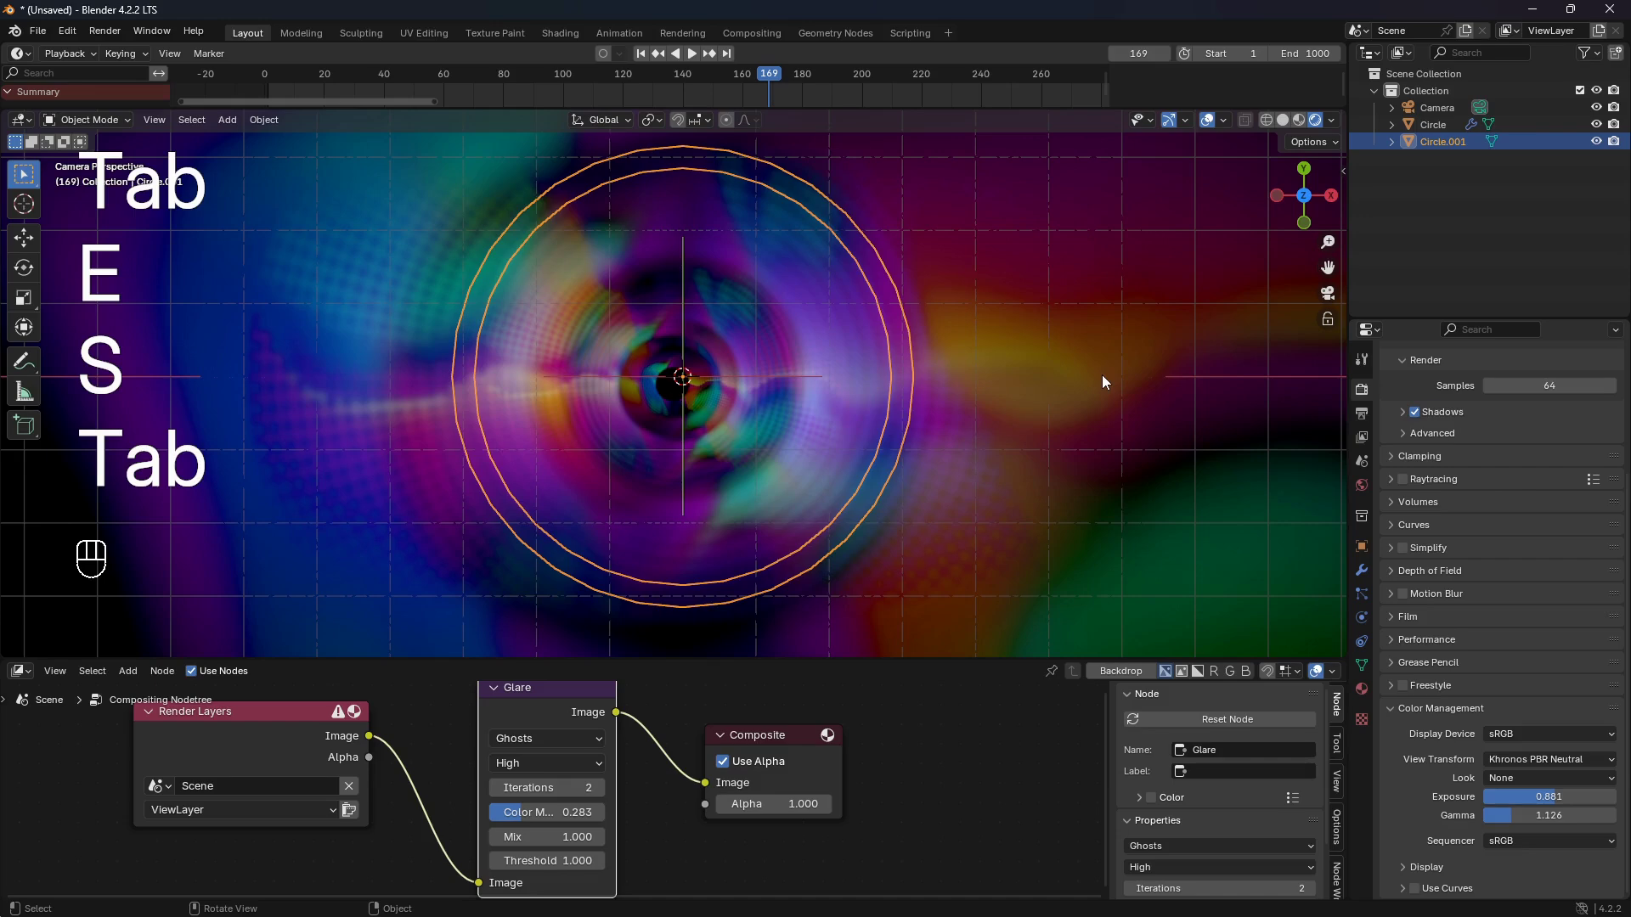
pyautogui.hotkey('ctrl', '2')
# - Link the original Circle's data to Circle.001, then view from top in Rendered shading
pyautogui.click(1103, 376)
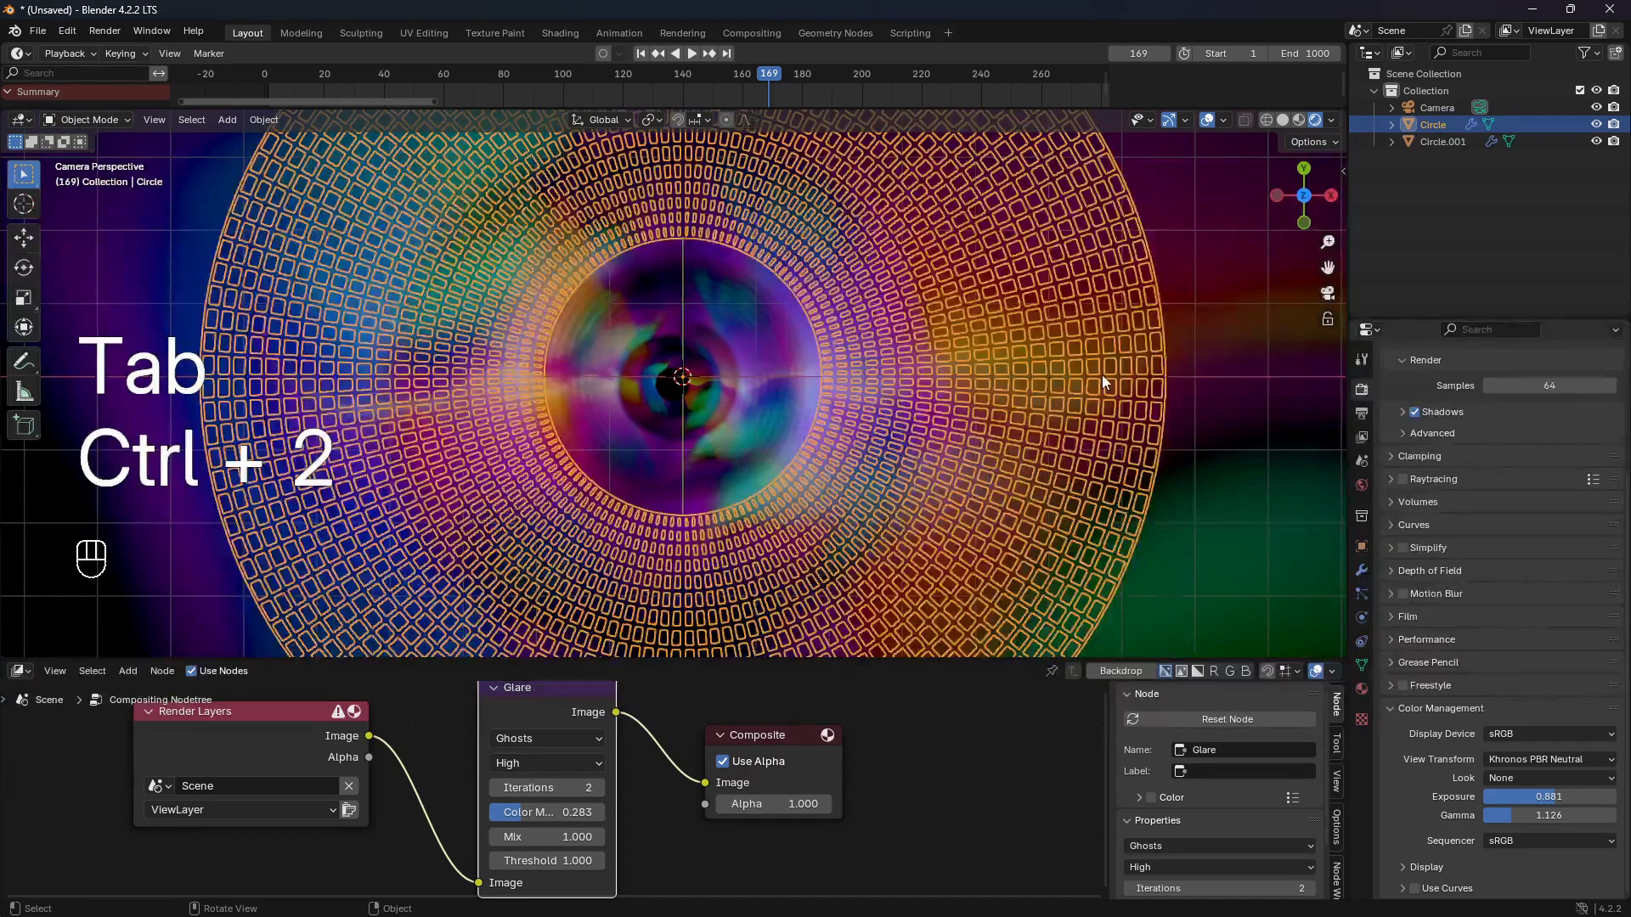
pyautogui.click(765, 395)
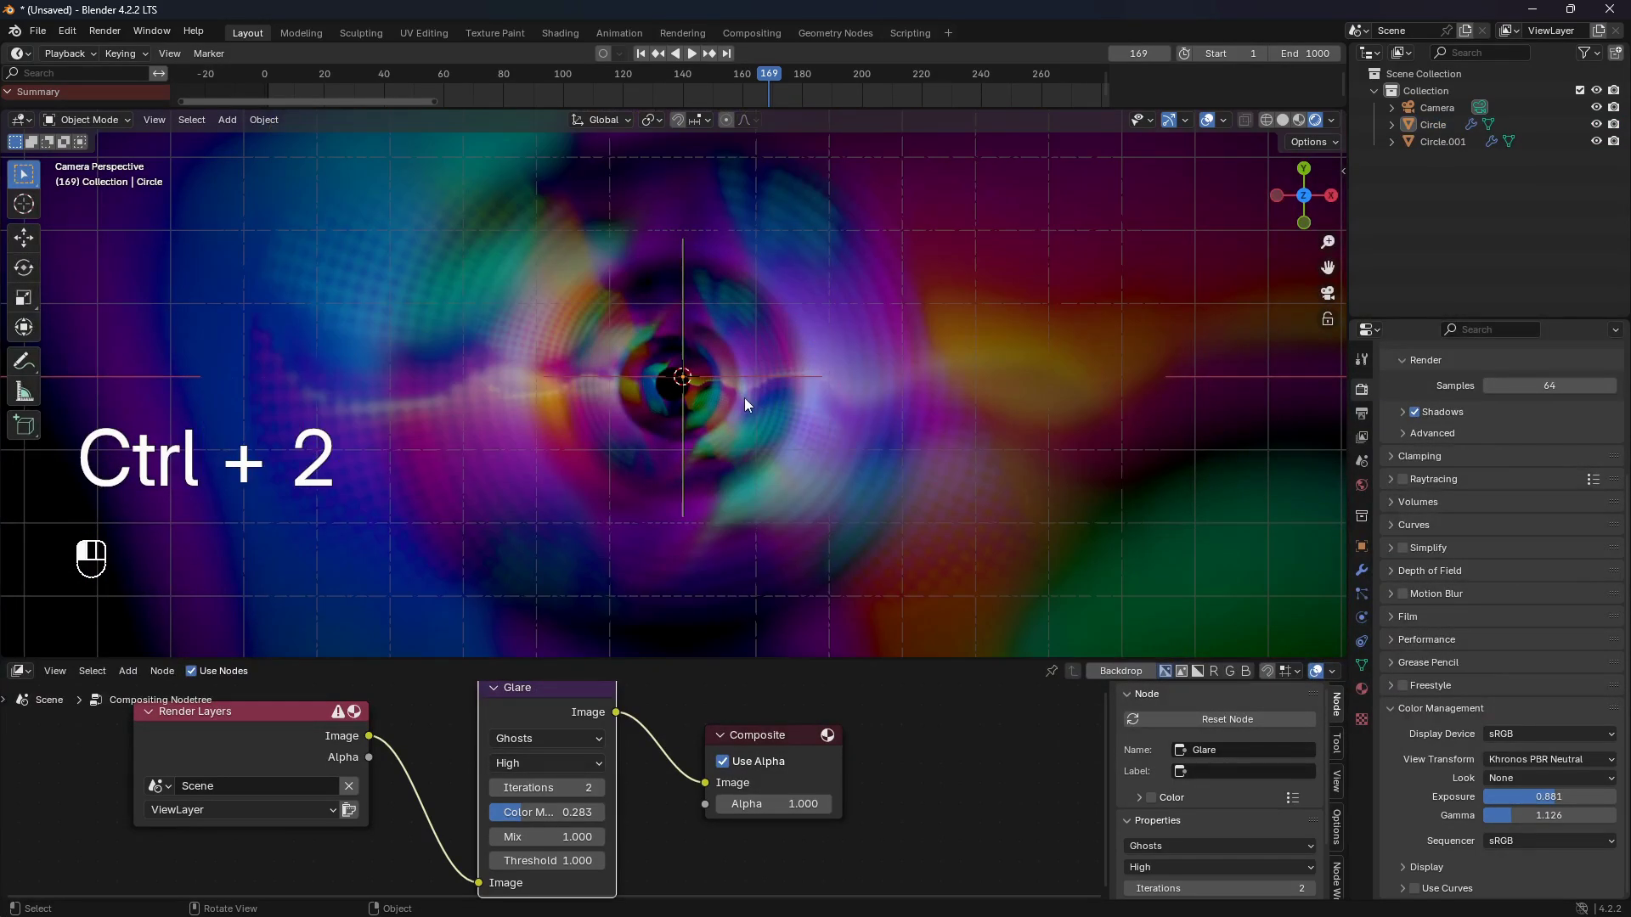
pyautogui.click(1283, 119)
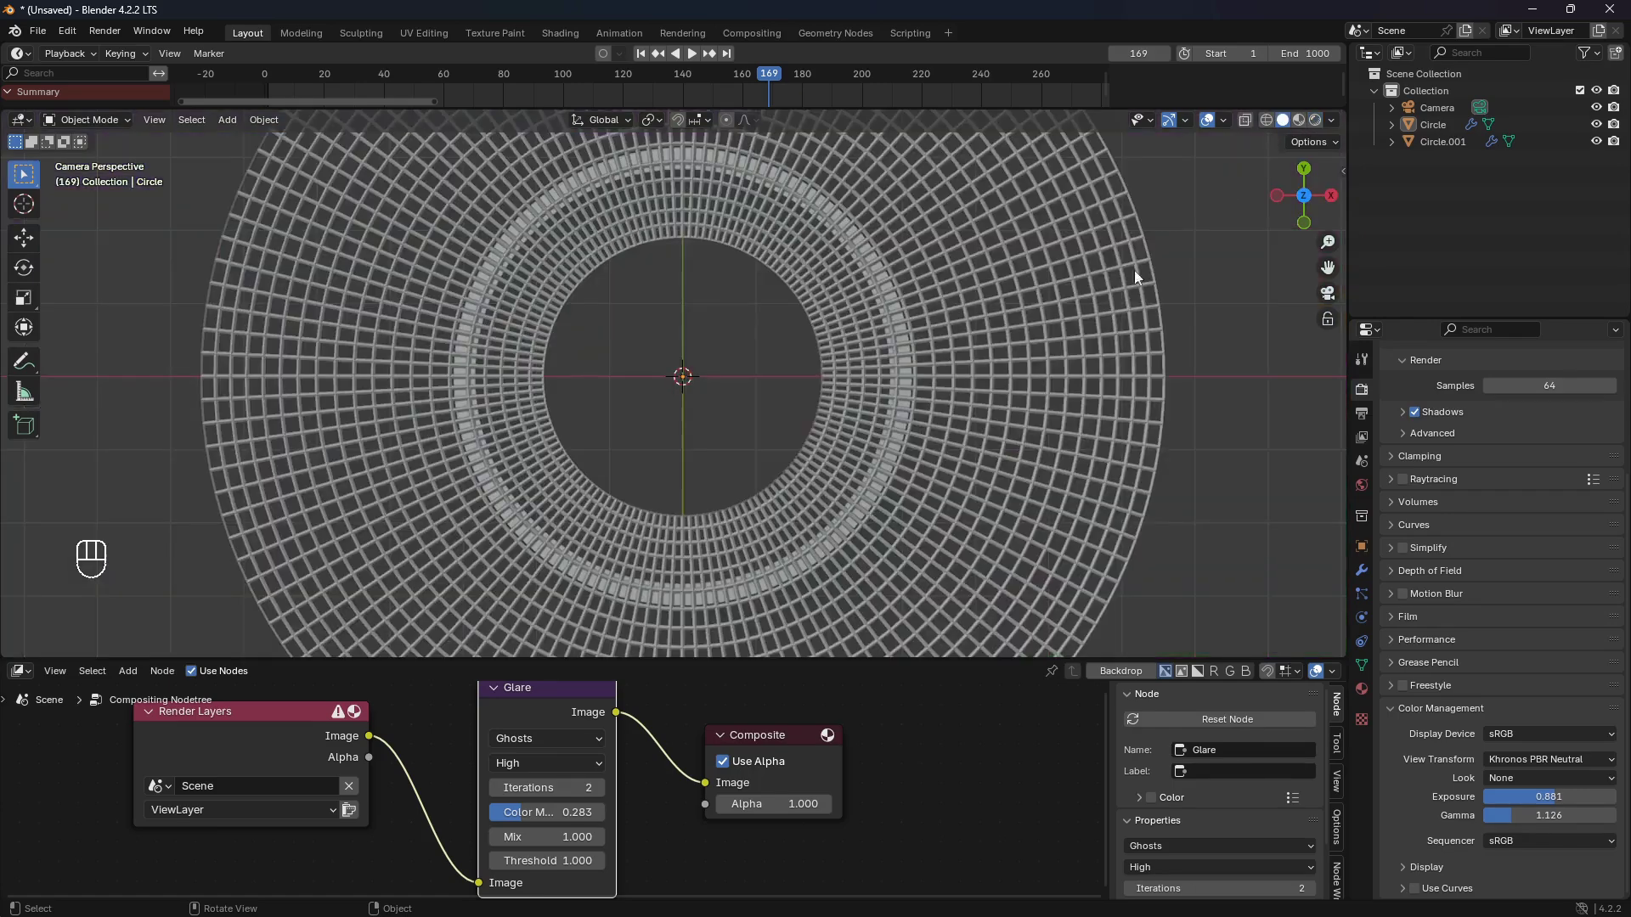
pyautogui.moveTo(887, 441); pyautogui.dragTo(901, 340, button='middle')
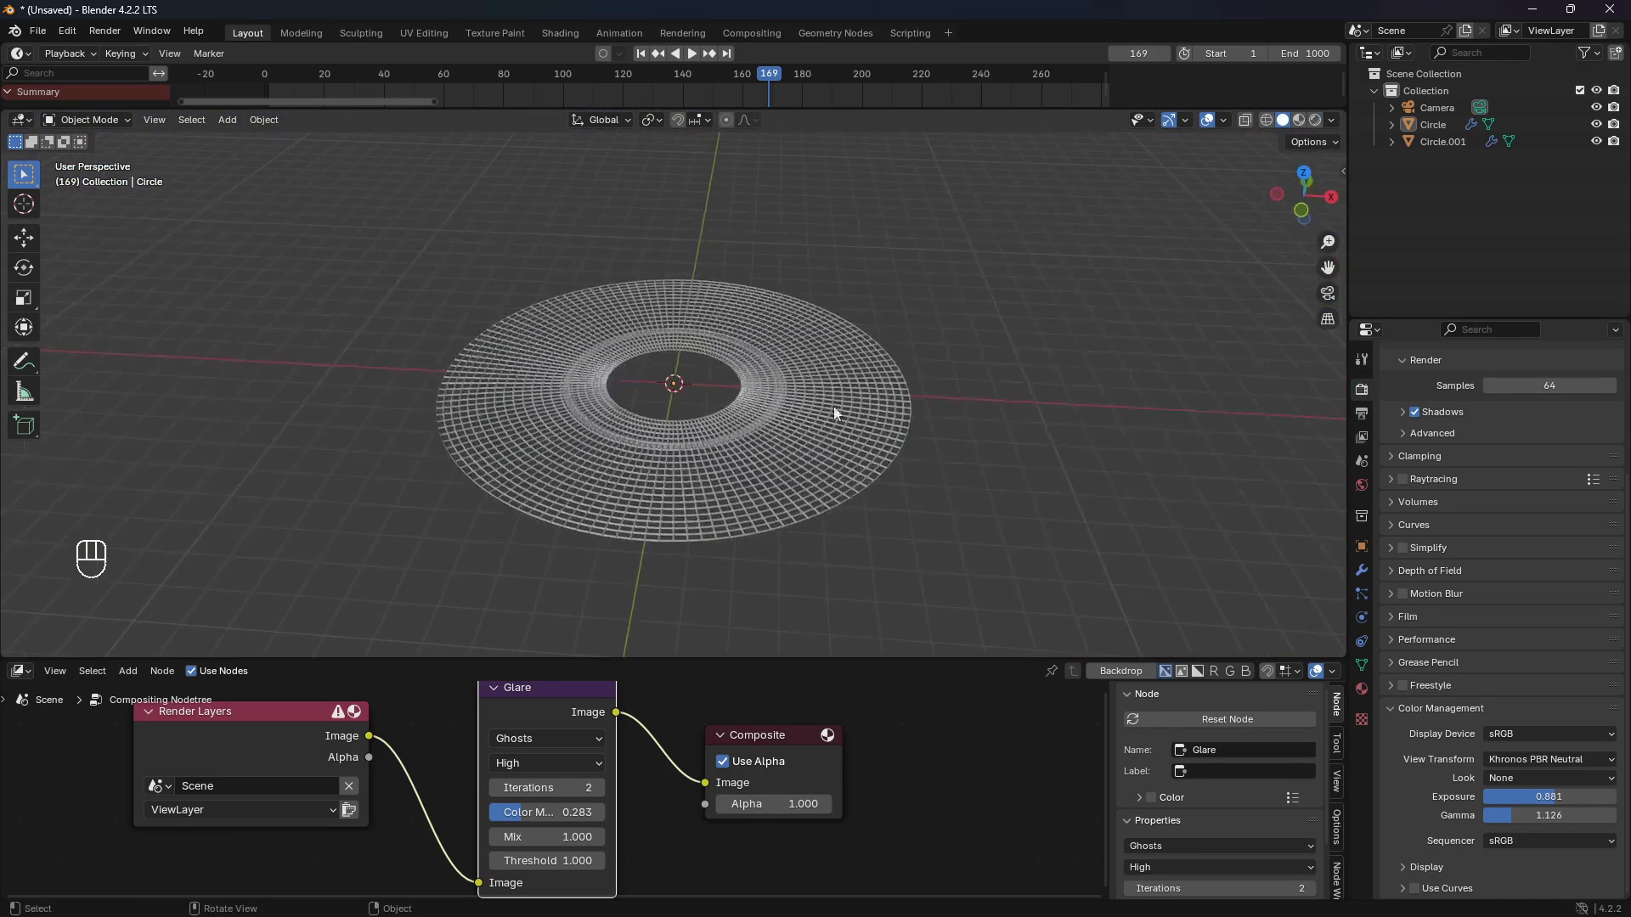
pyautogui.click(768, 416)
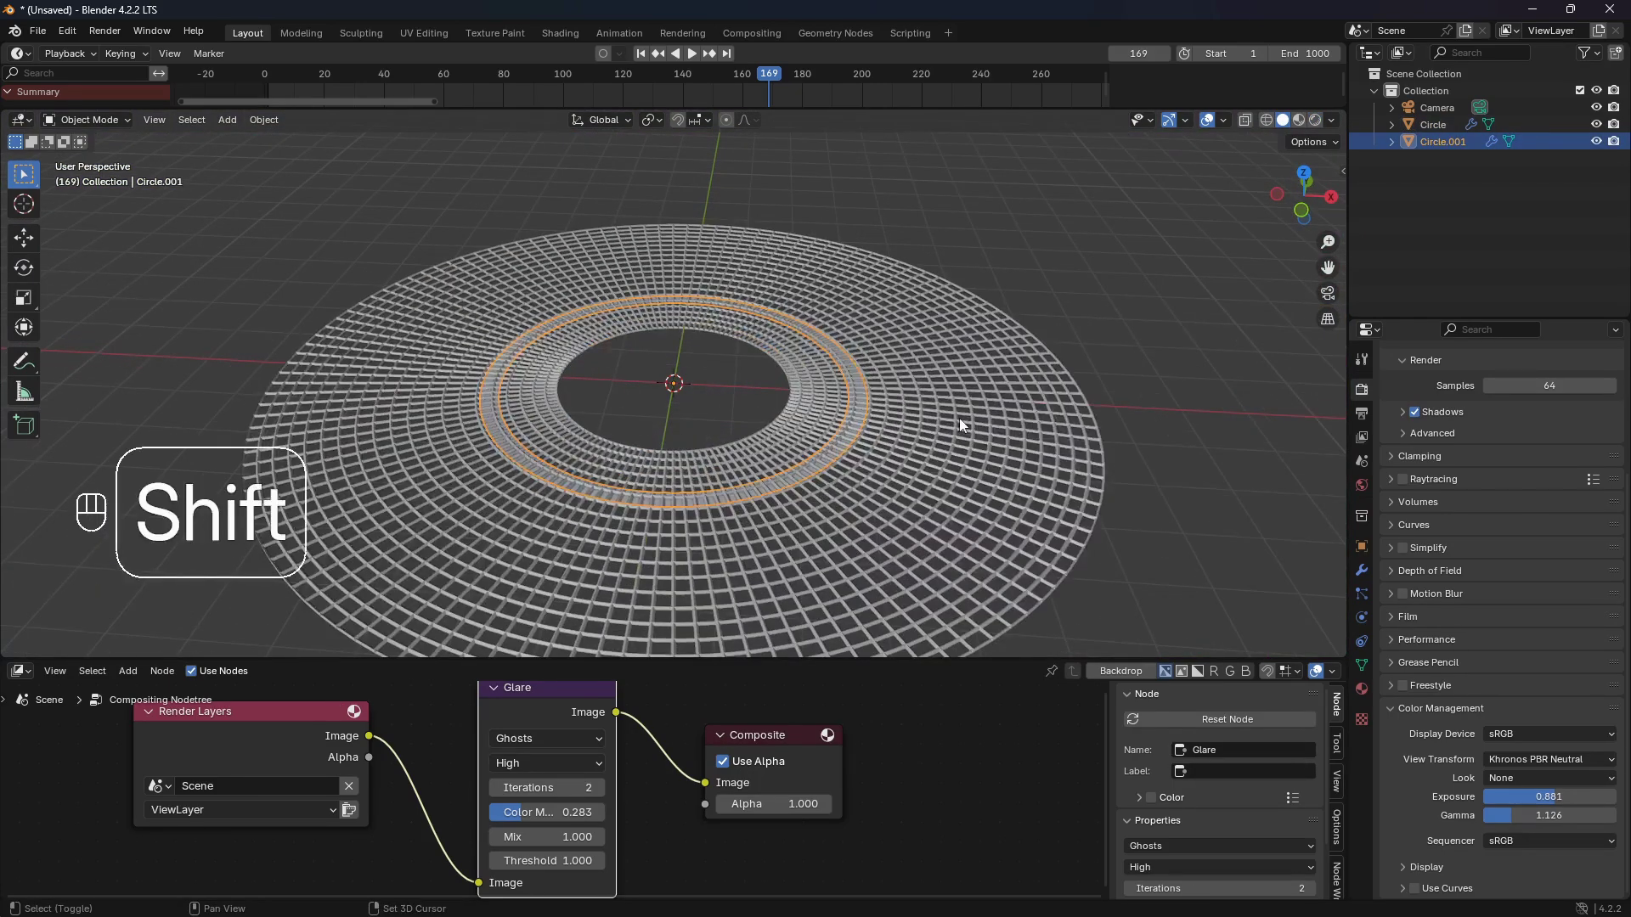
pyautogui.keyDown('shift'); pyautogui.click(1007, 420); pyautogui.keyUp('shift')
pyautogui.hotkey('ctrl', 'l')
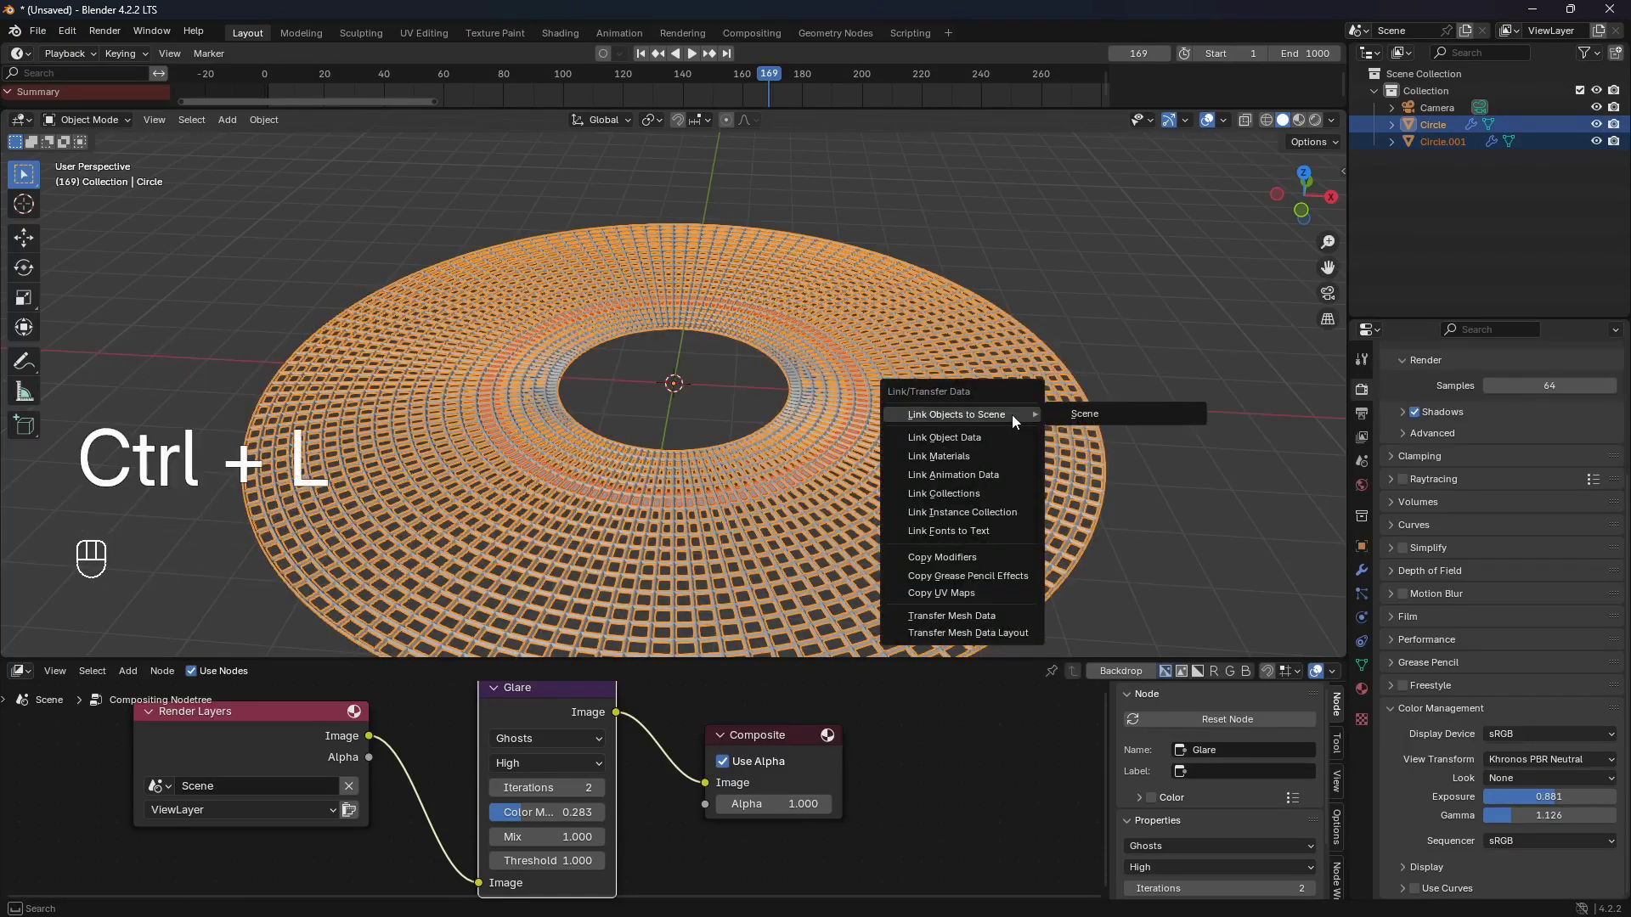
pyautogui.click(966, 459)
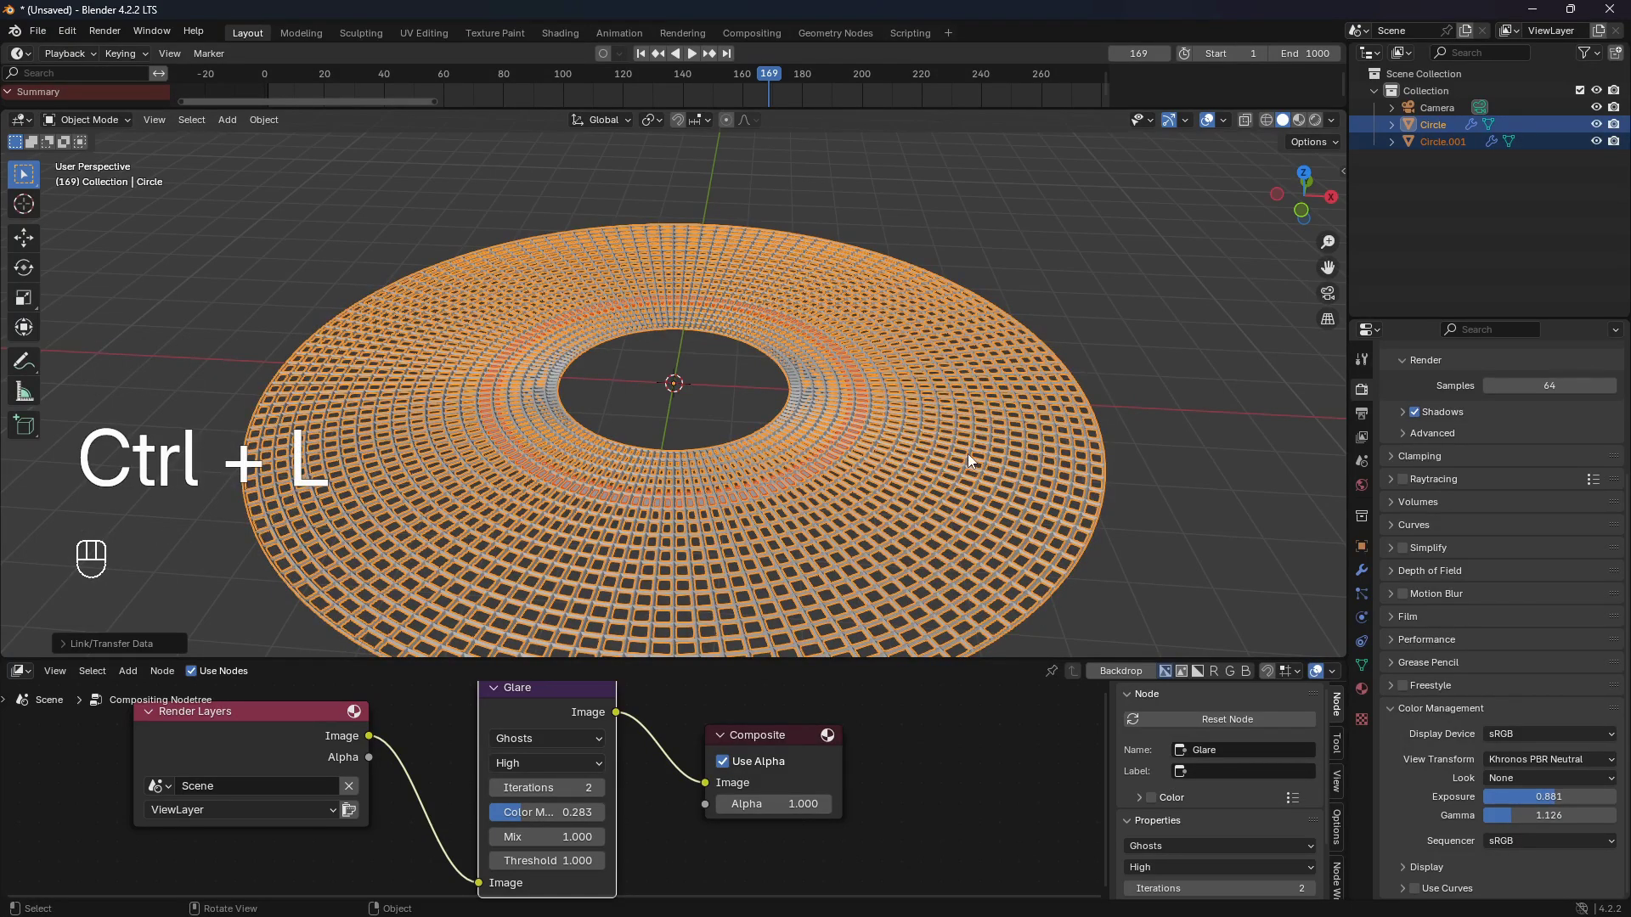
pyautogui.press('KP_7')
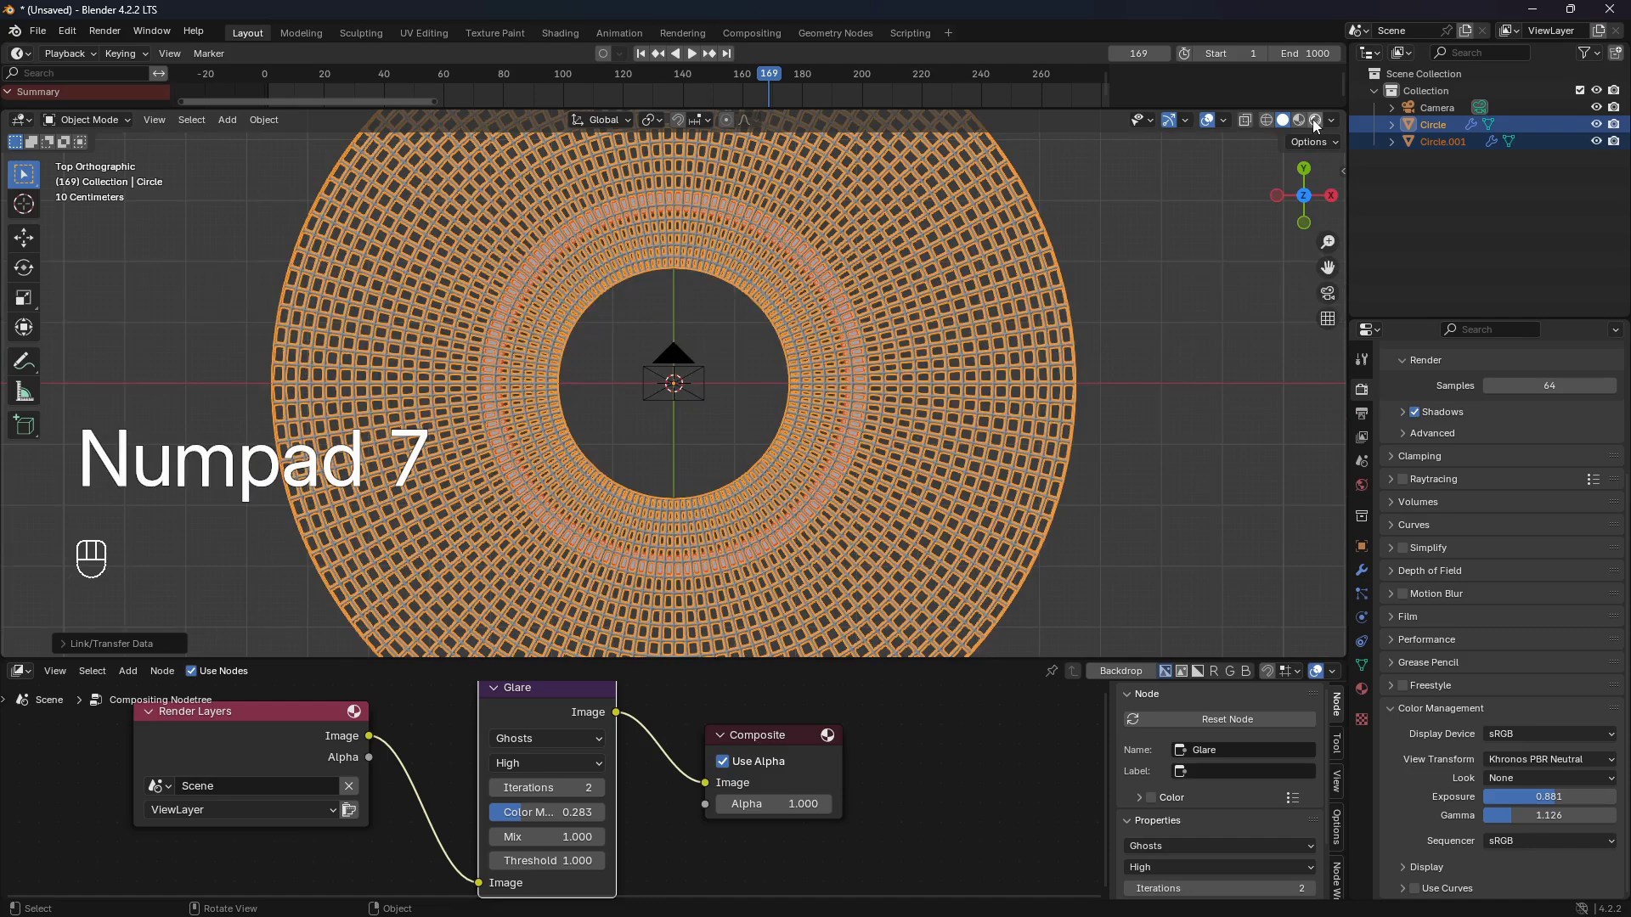
pyautogui.click(1314, 122)
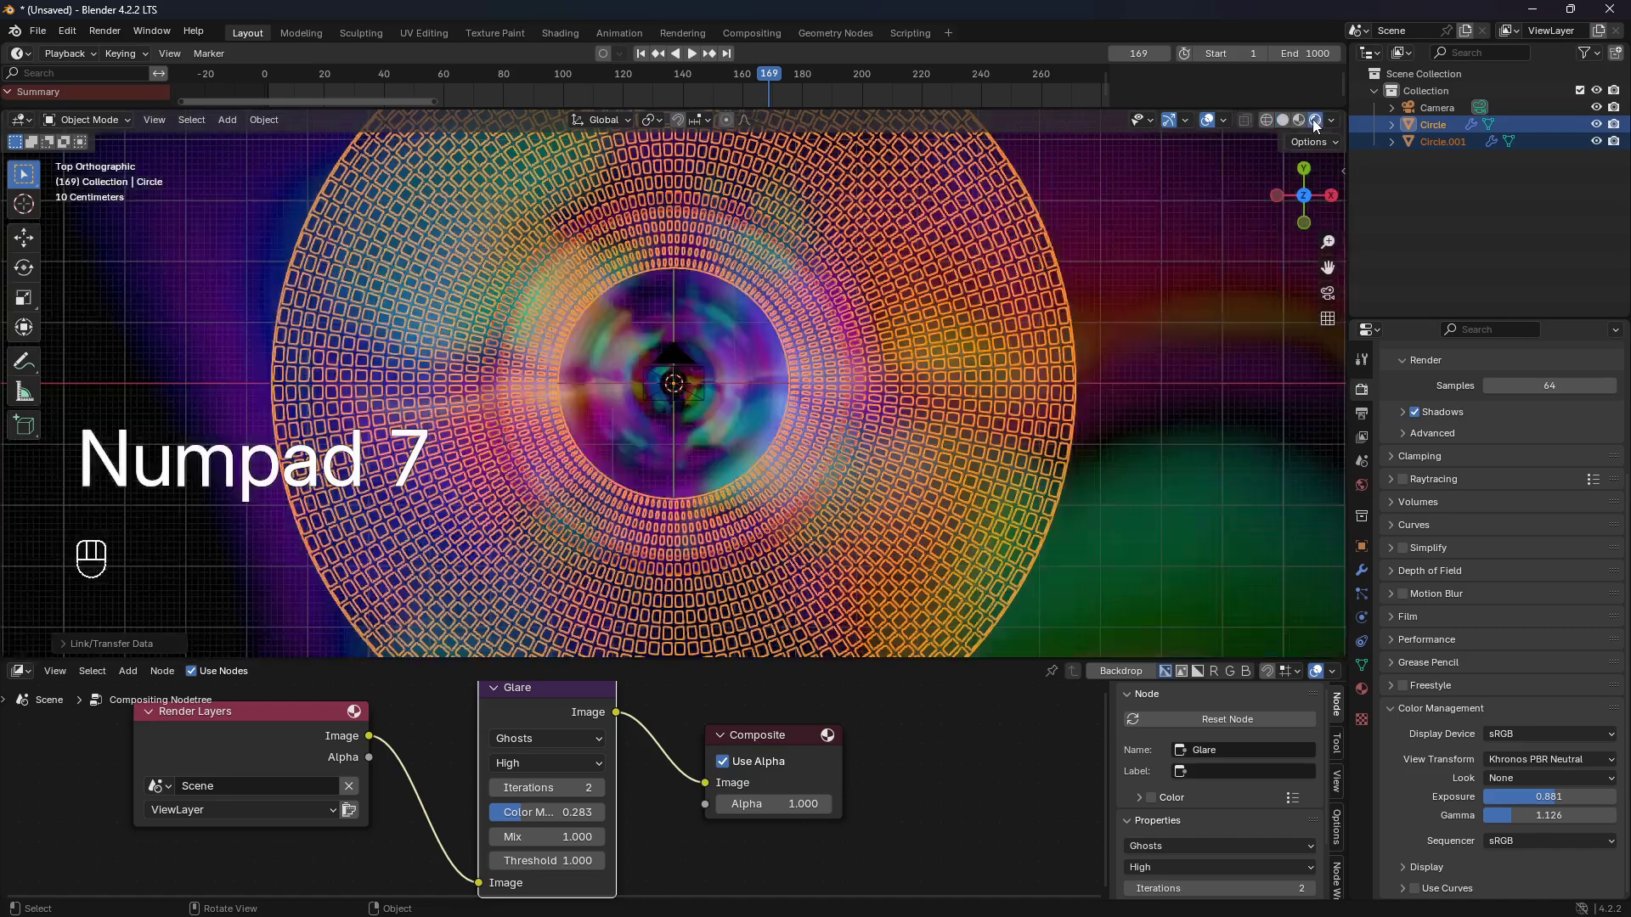
# - Delete the original Circle object, viewing through the scene camera
pyautogui.press('x')
pyautogui.click(997, 343)
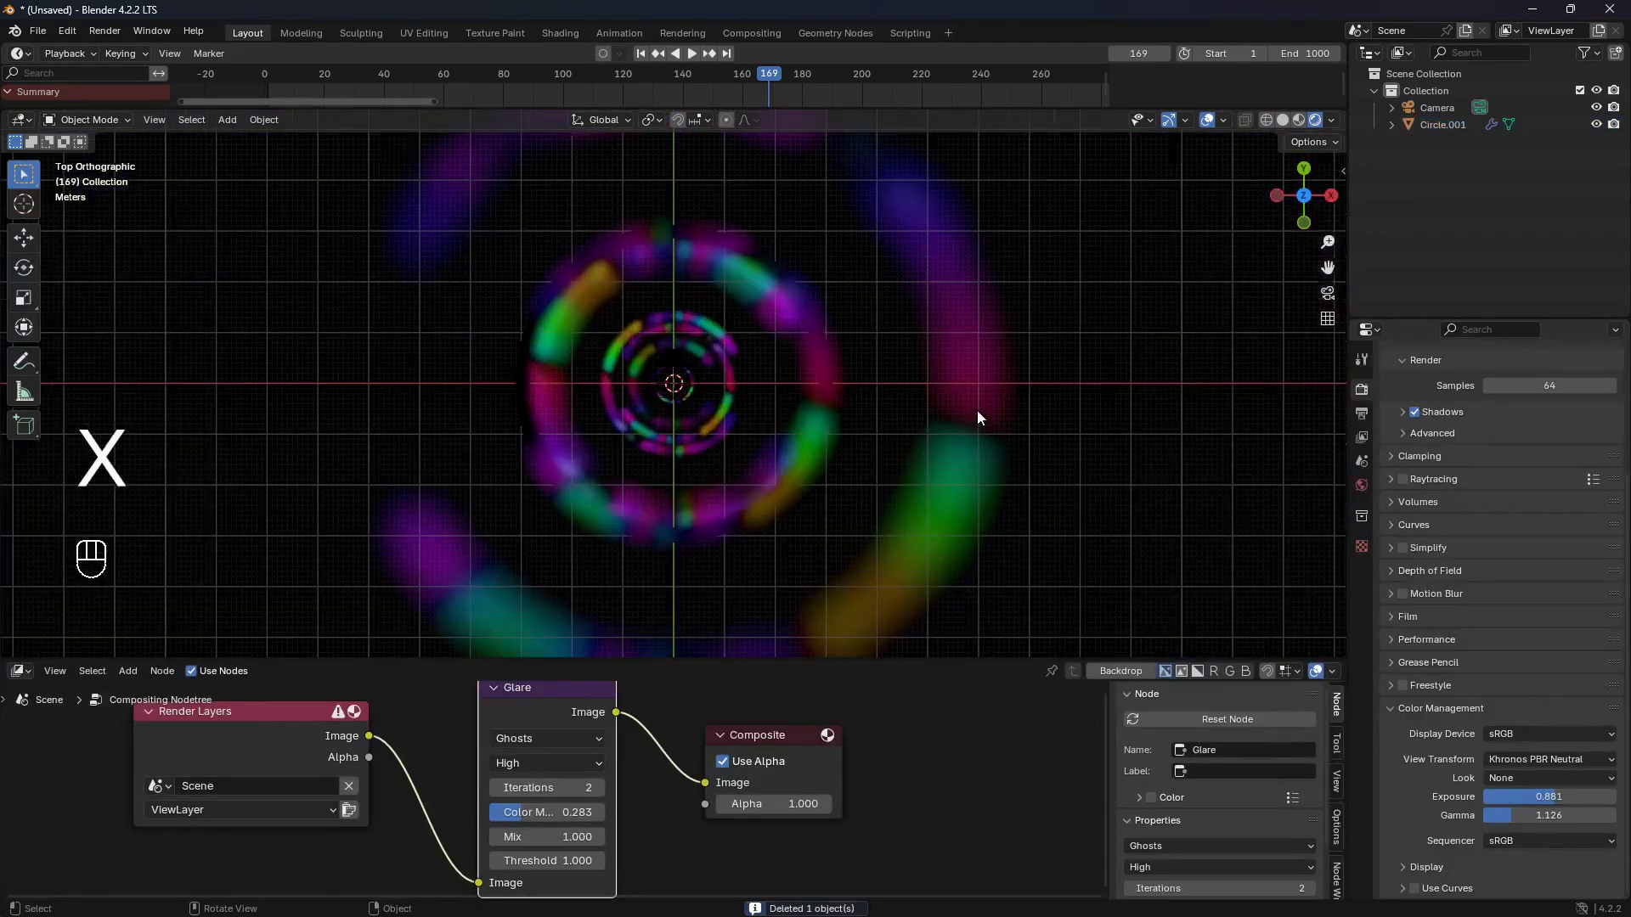
pyautogui.hotkey('ctrl', 'z')
pyautogui.moveTo(961, 432)
pyautogui.mouseDown(button='middle')
pyautogui.moveTo(937, 458)
pyautogui.moveTo(980, 334)
pyautogui.moveTo(915, 477)
pyautogui.moveTo(937, 441)
pyautogui.mouseUp(button='middle')
pyautogui.press('KP_0')
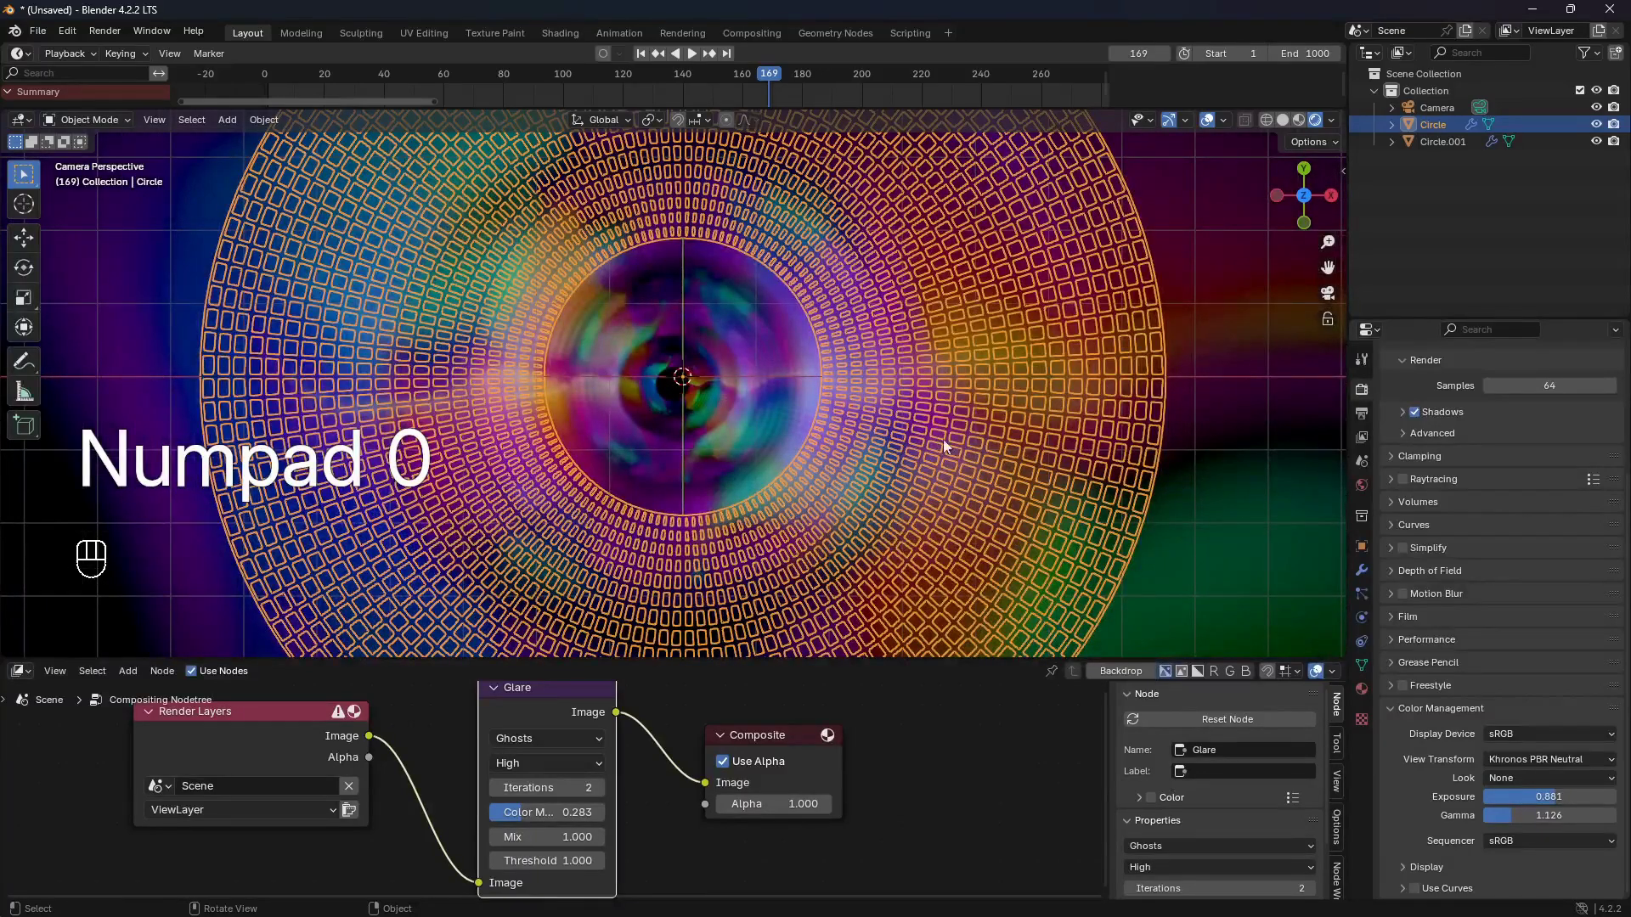
pyautogui.press('x')
pyautogui.click(953, 440)
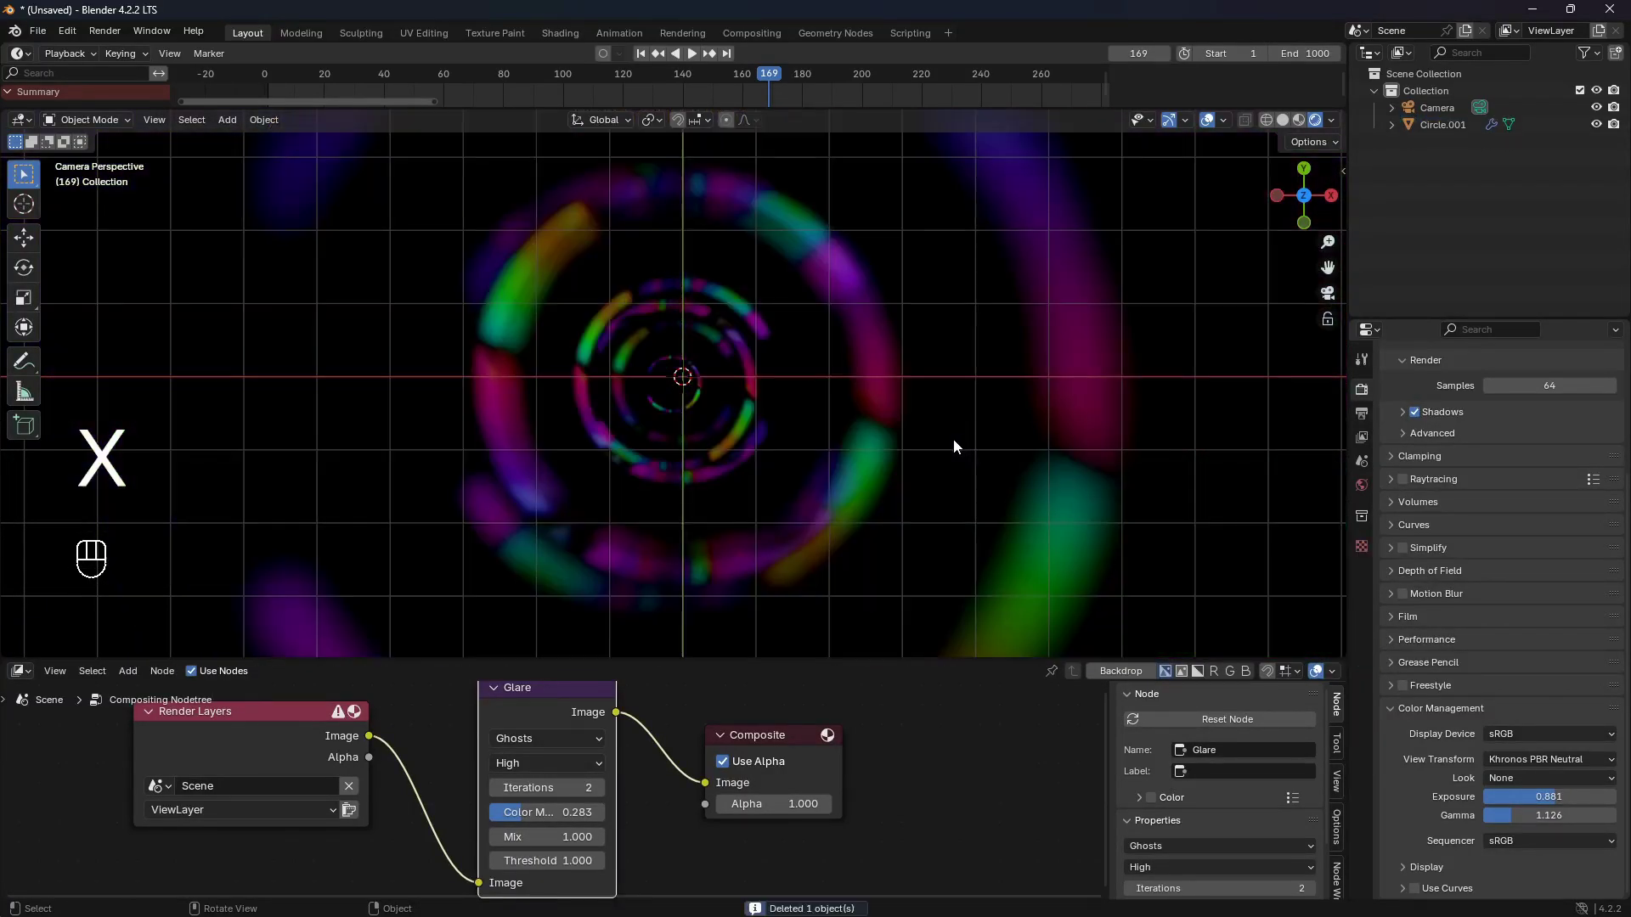
# - Play the tunnel animation, restarting it from the first frame
pyautogui.click(1207, 120)
pyautogui.press('space')
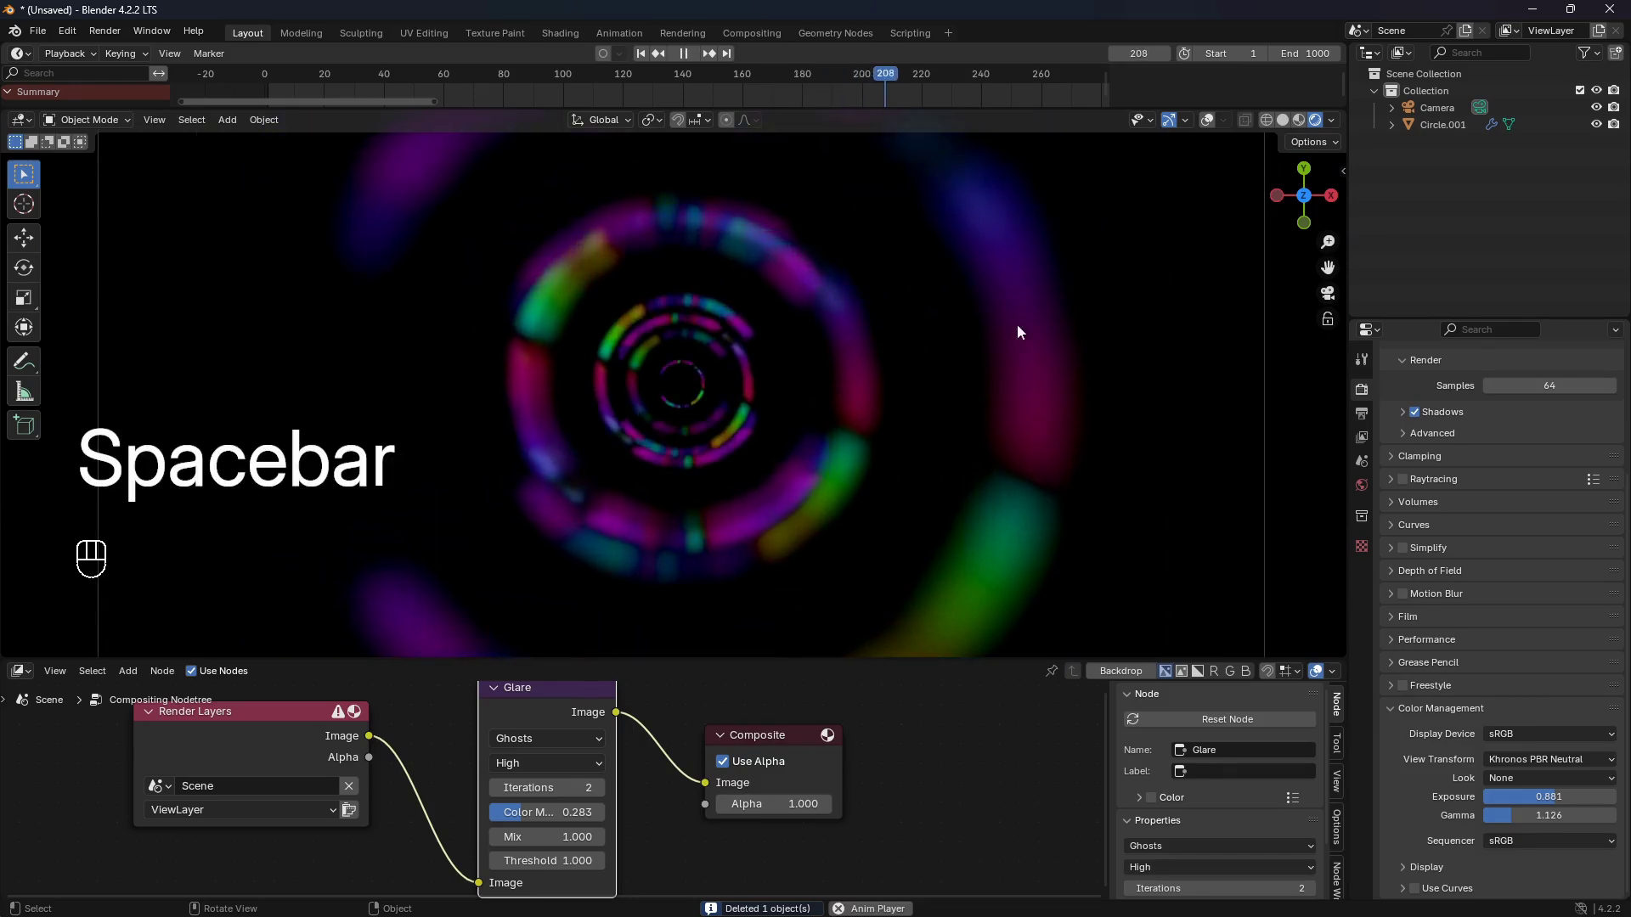
pyautogui.click(1206, 121)
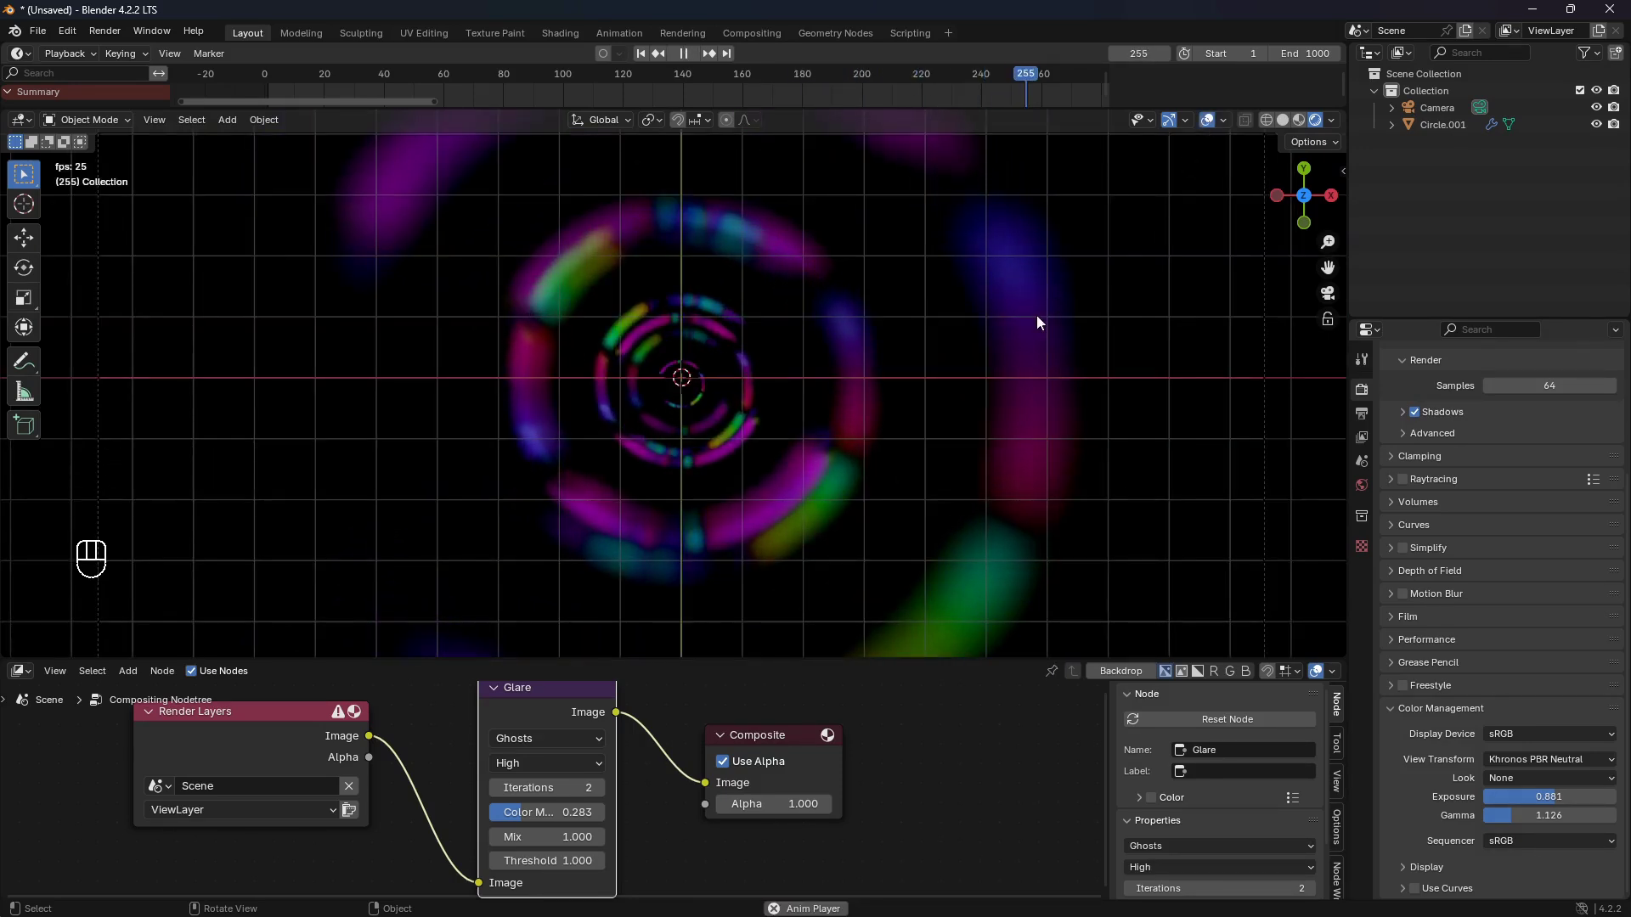
pyautogui.press('space')
pyautogui.press('space')
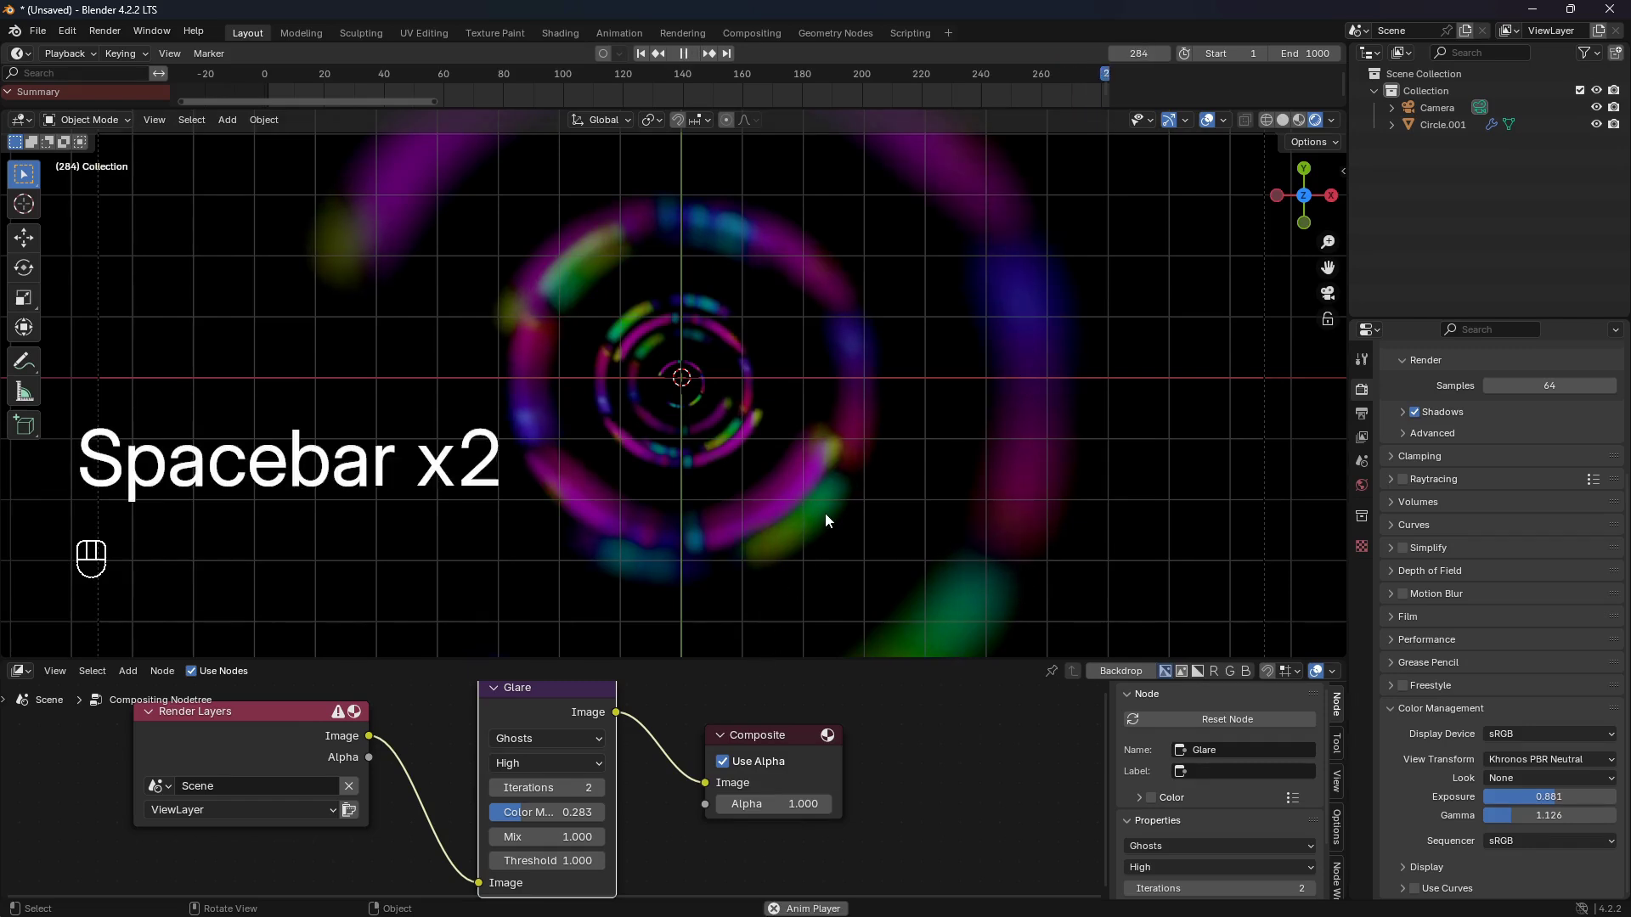
pyautogui.press('space')
pyautogui.hotkey('shift', 'Left')
pyautogui.press('space')
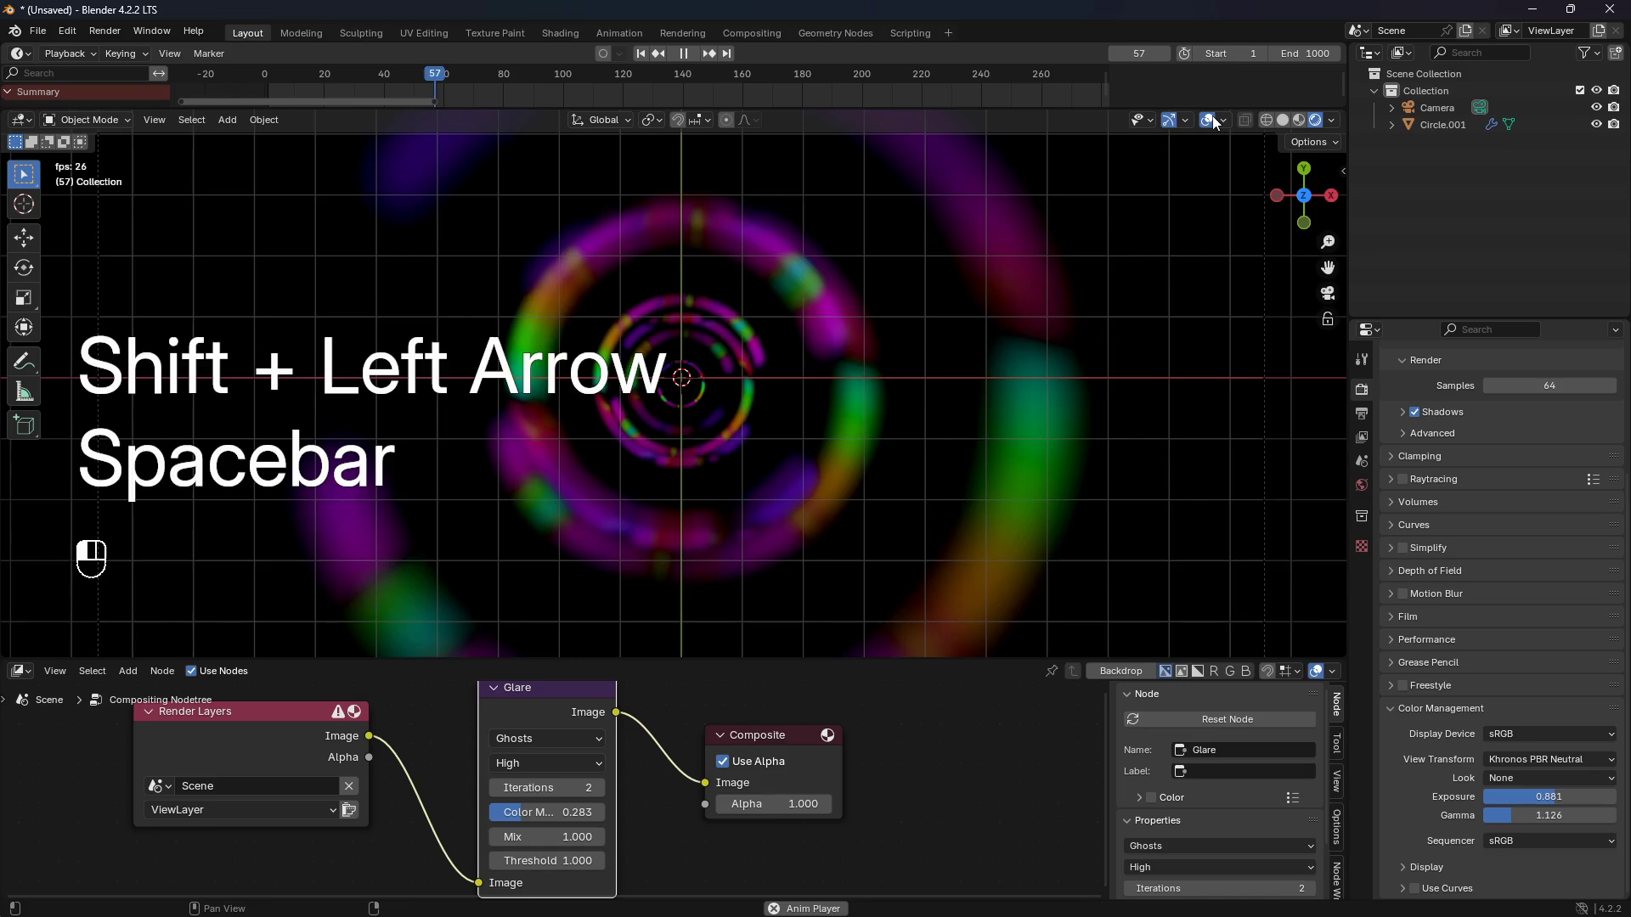
# - In wireframe view, duplicate the Circle.001 ring and scale the copy up around it
pyautogui.click(1266, 120)
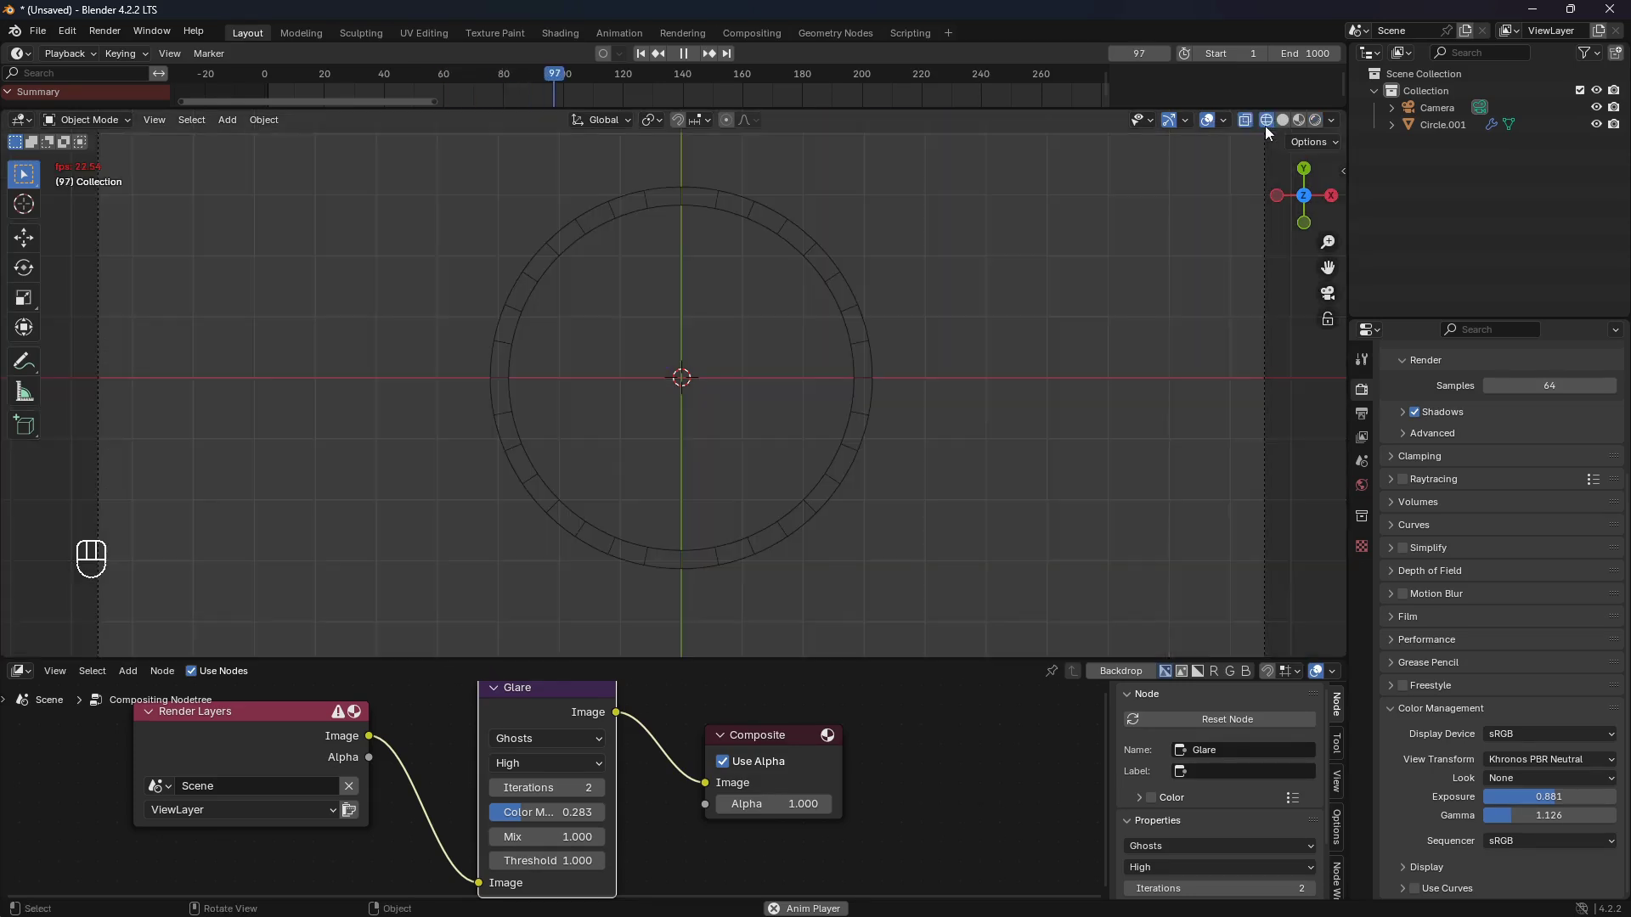
pyautogui.click(869, 350)
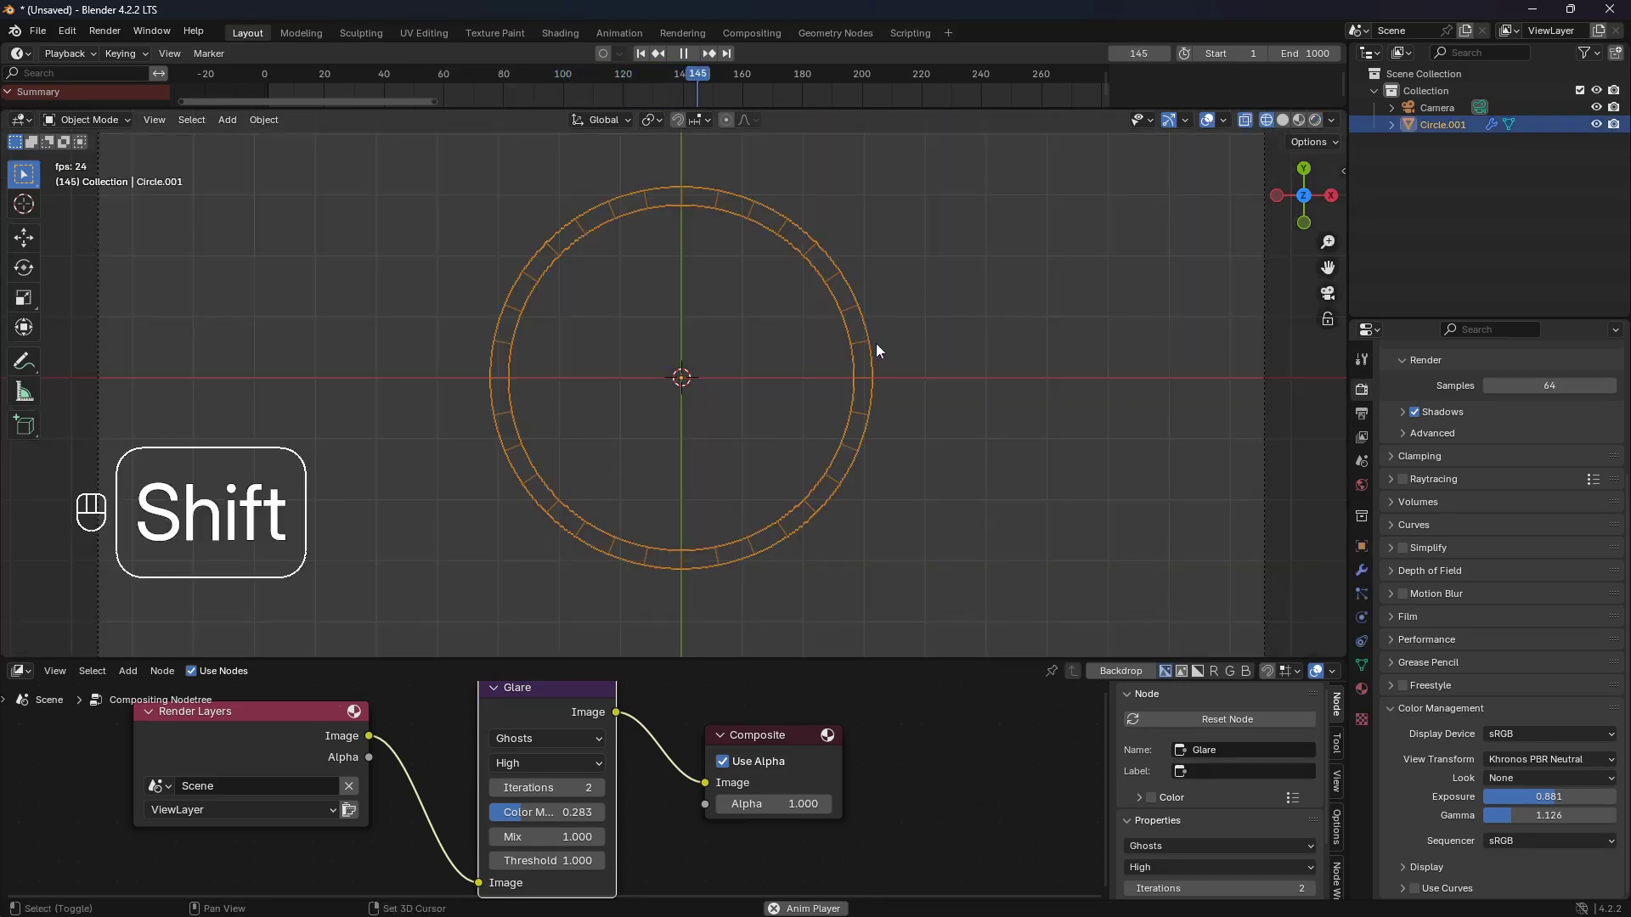
pyautogui.hotkey('shift', 'd')
pyautogui.press('s')
pyautogui.click(1030, 324)
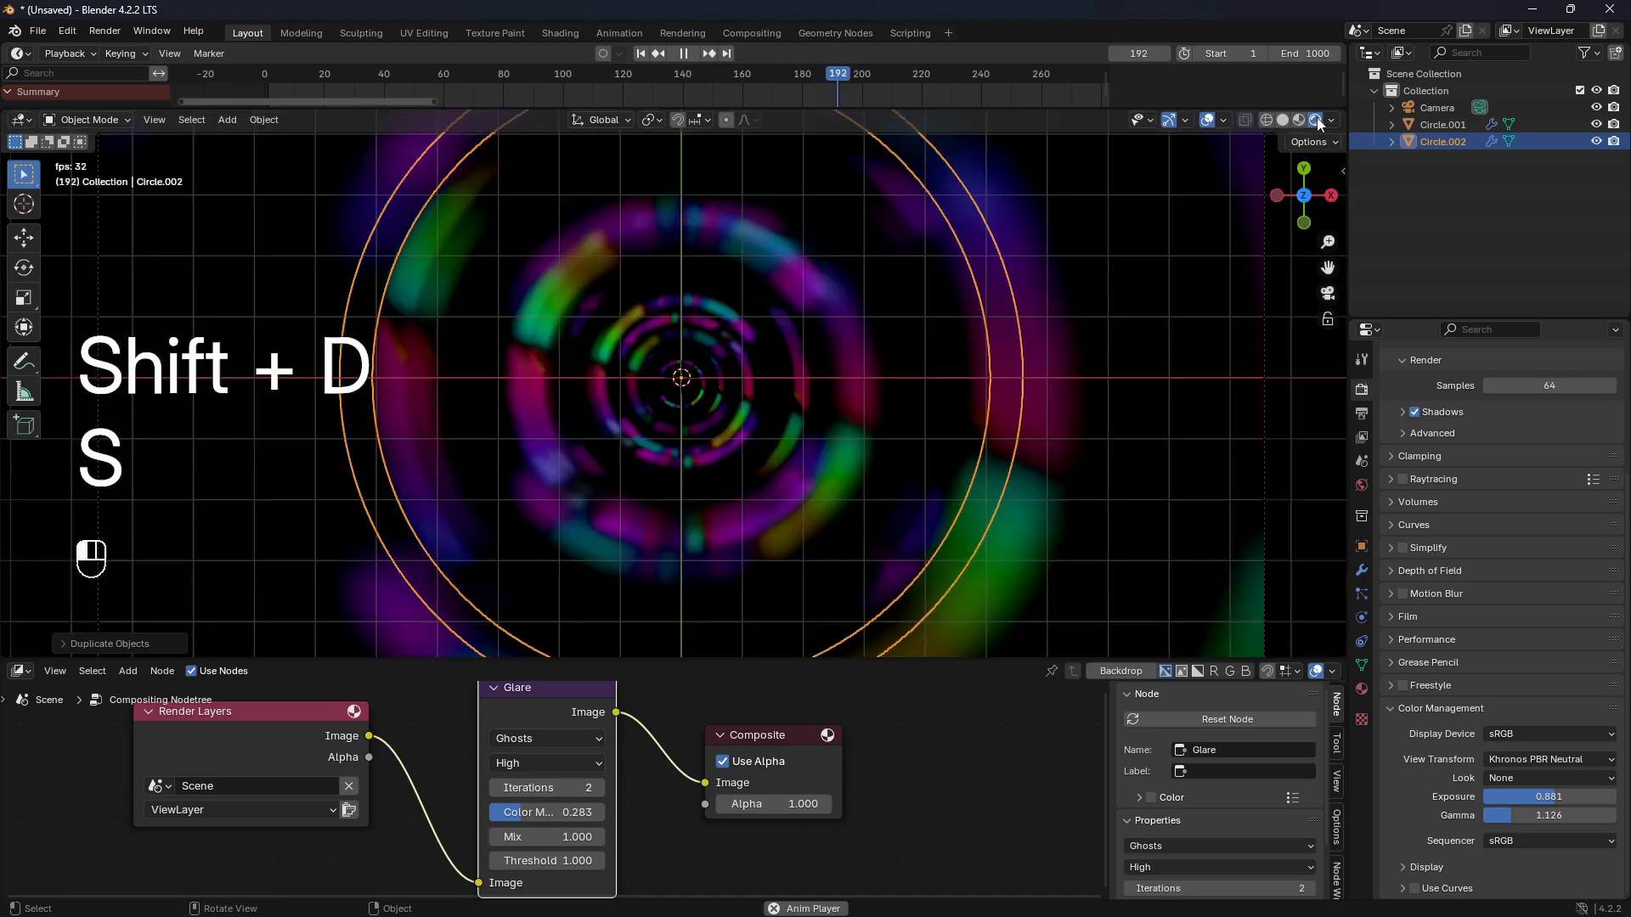
# - Return to rendered shading with overlays hidden, and resize the 3D view and node editor
pyautogui.click(1315, 120)
pyautogui.click(1208, 121)
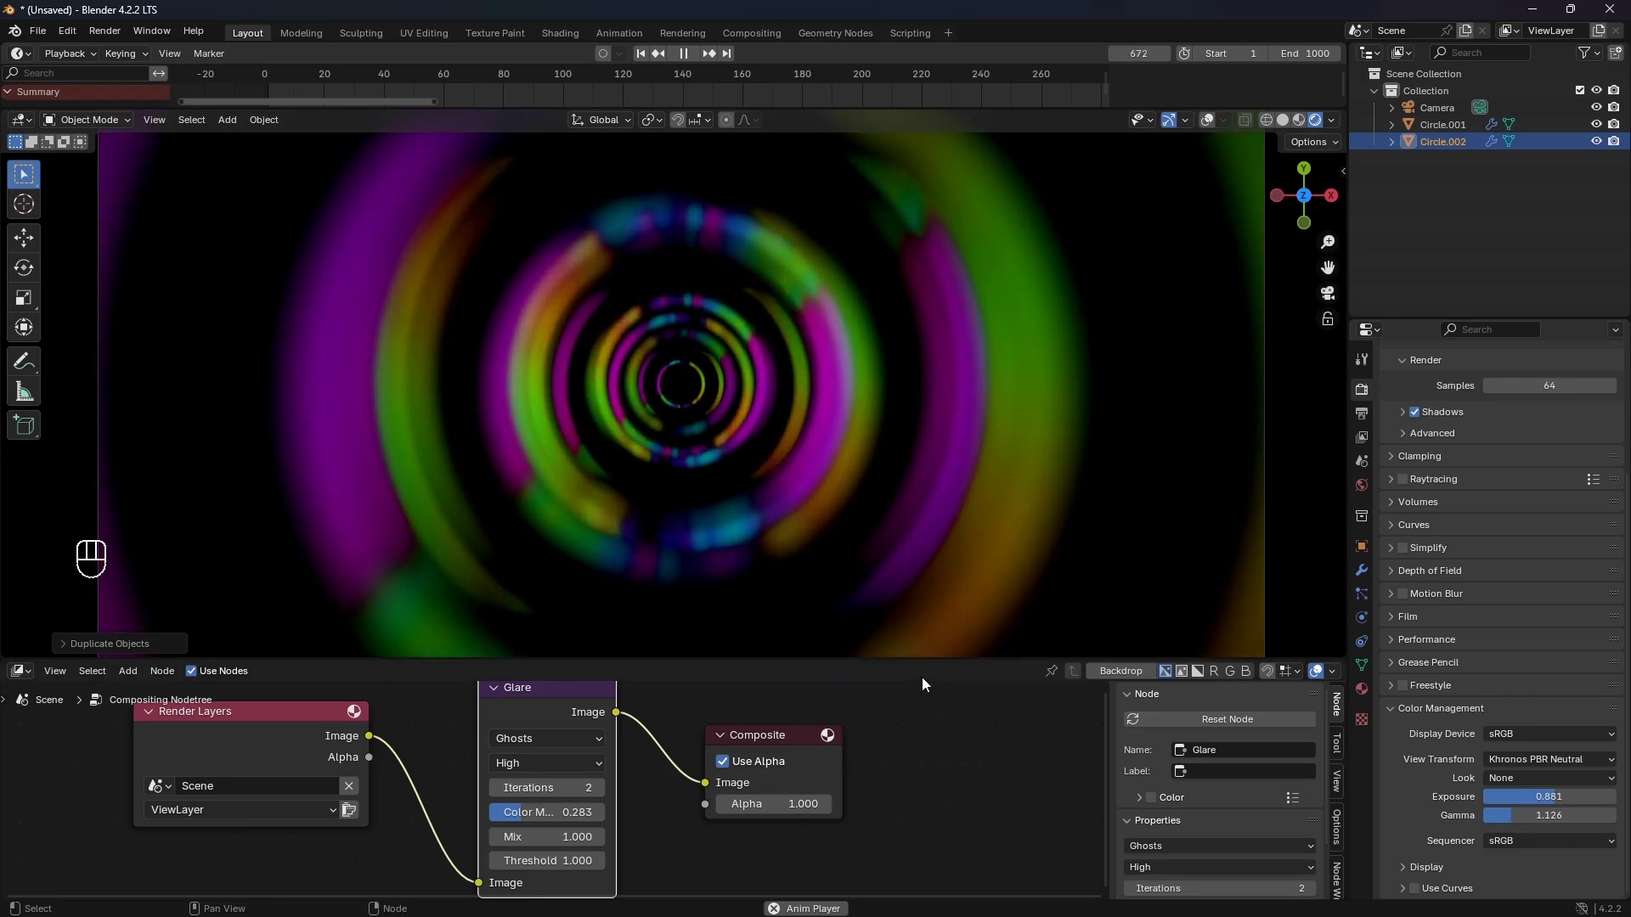
pyautogui.moveTo(927, 657); pyautogui.dragTo(950, 790)
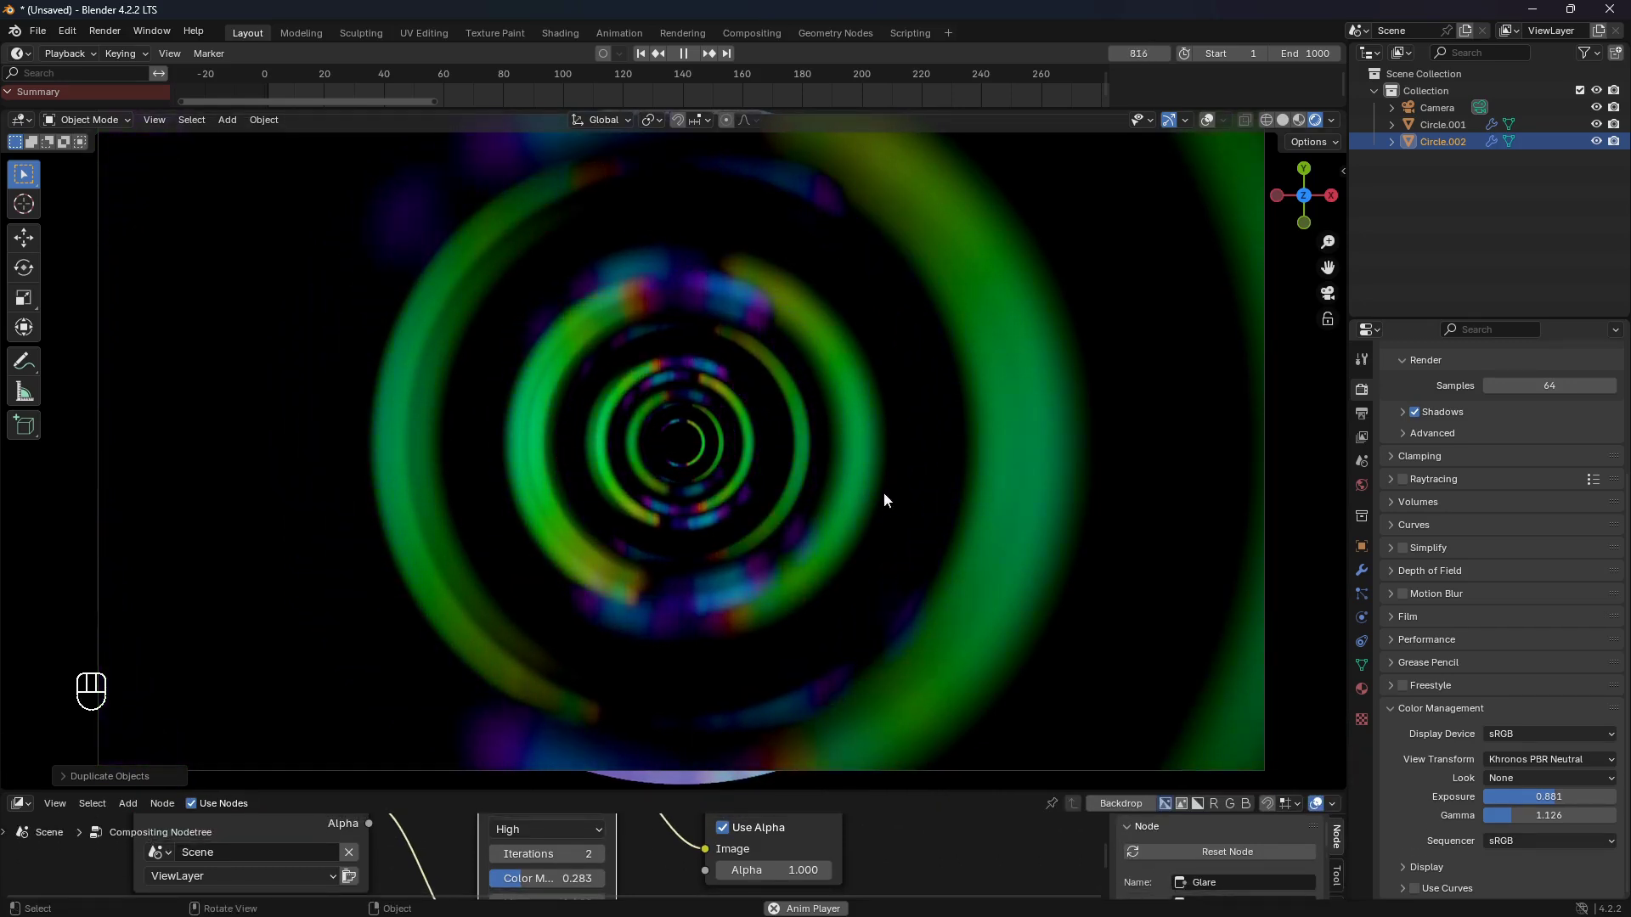
pyautogui.moveTo(921, 792); pyautogui.dragTo(920, 643)
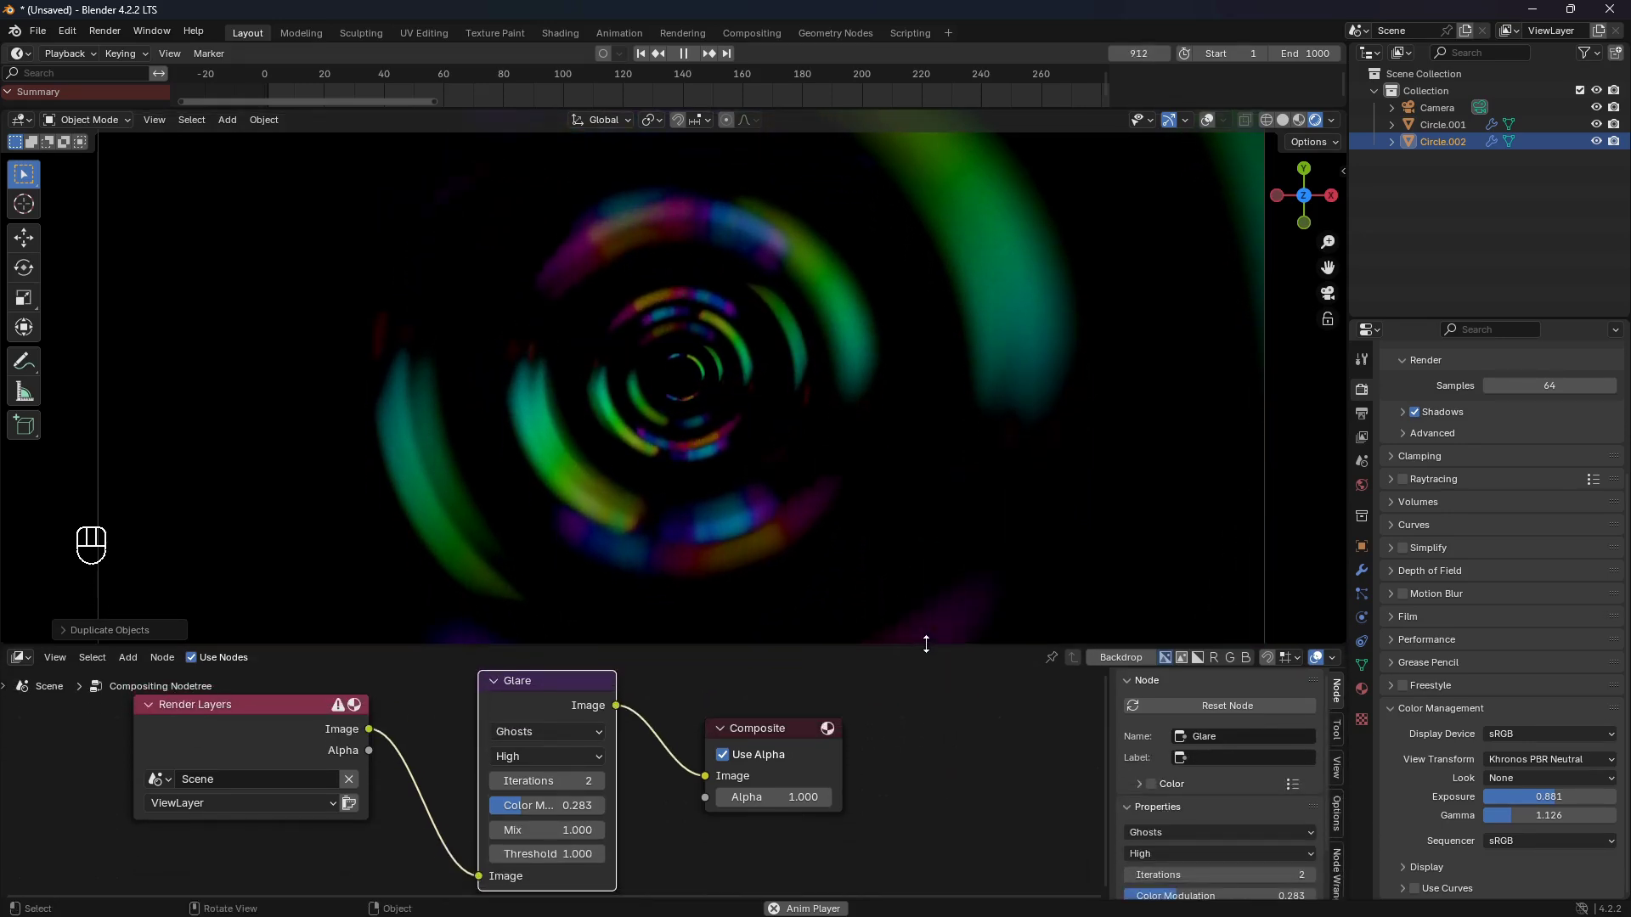
# - Stop playback and switch the node area to the ring material's Shader Editor
pyautogui.press('space')
pyautogui.click(18, 659)
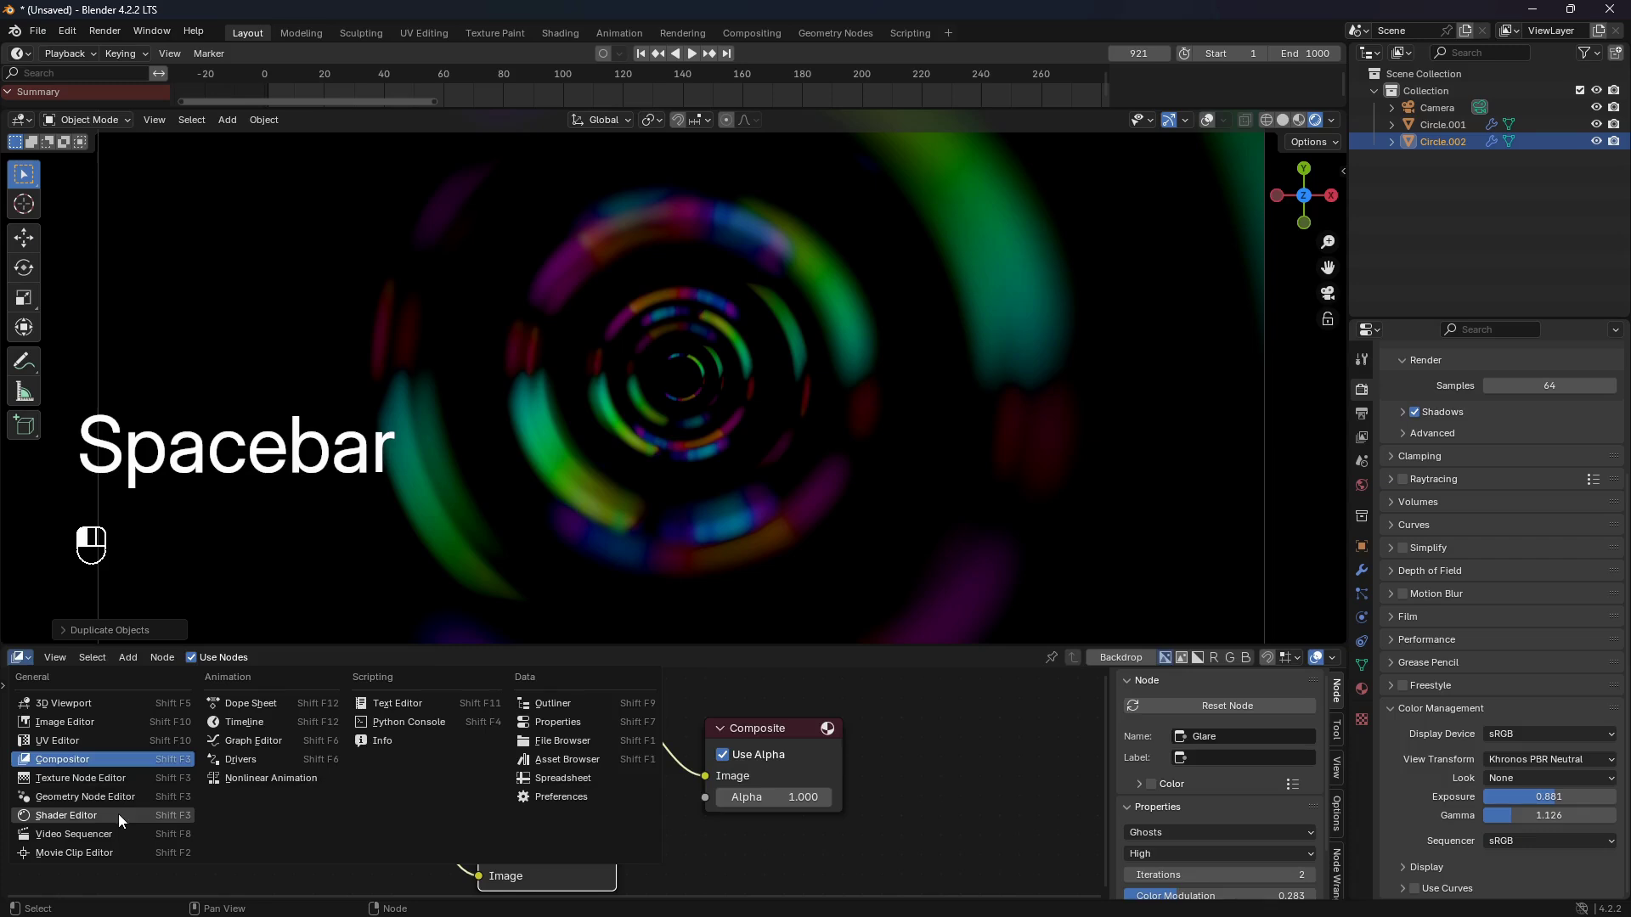
pyautogui.click(119, 814)
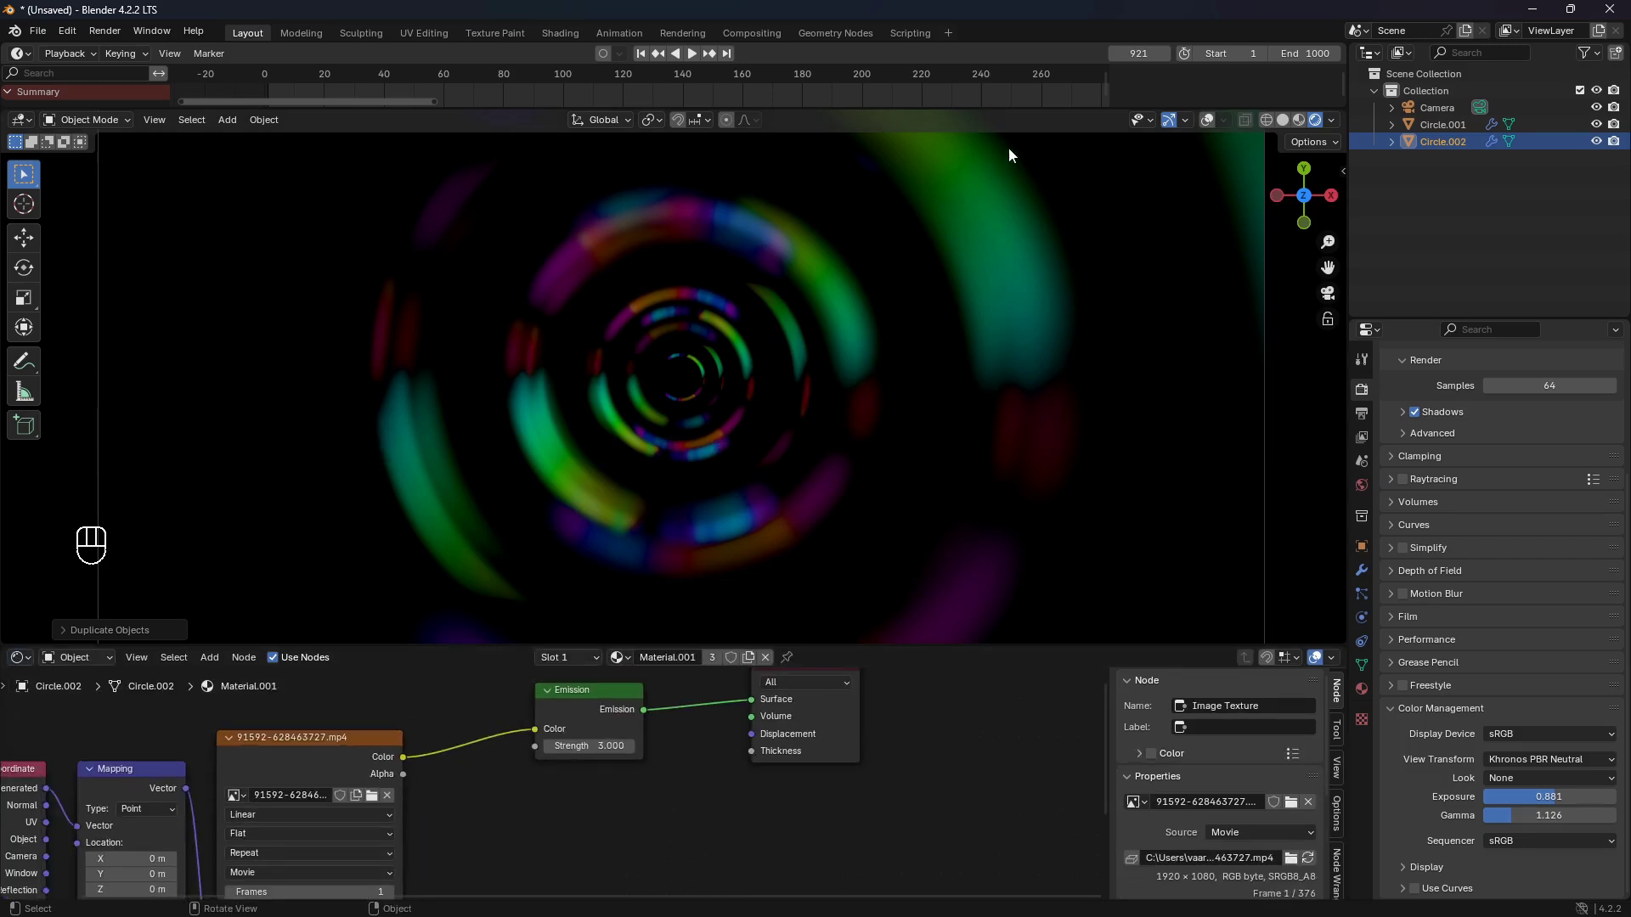
pyautogui.moveTo(1017, 108); pyautogui.dragTo(1027, 157)
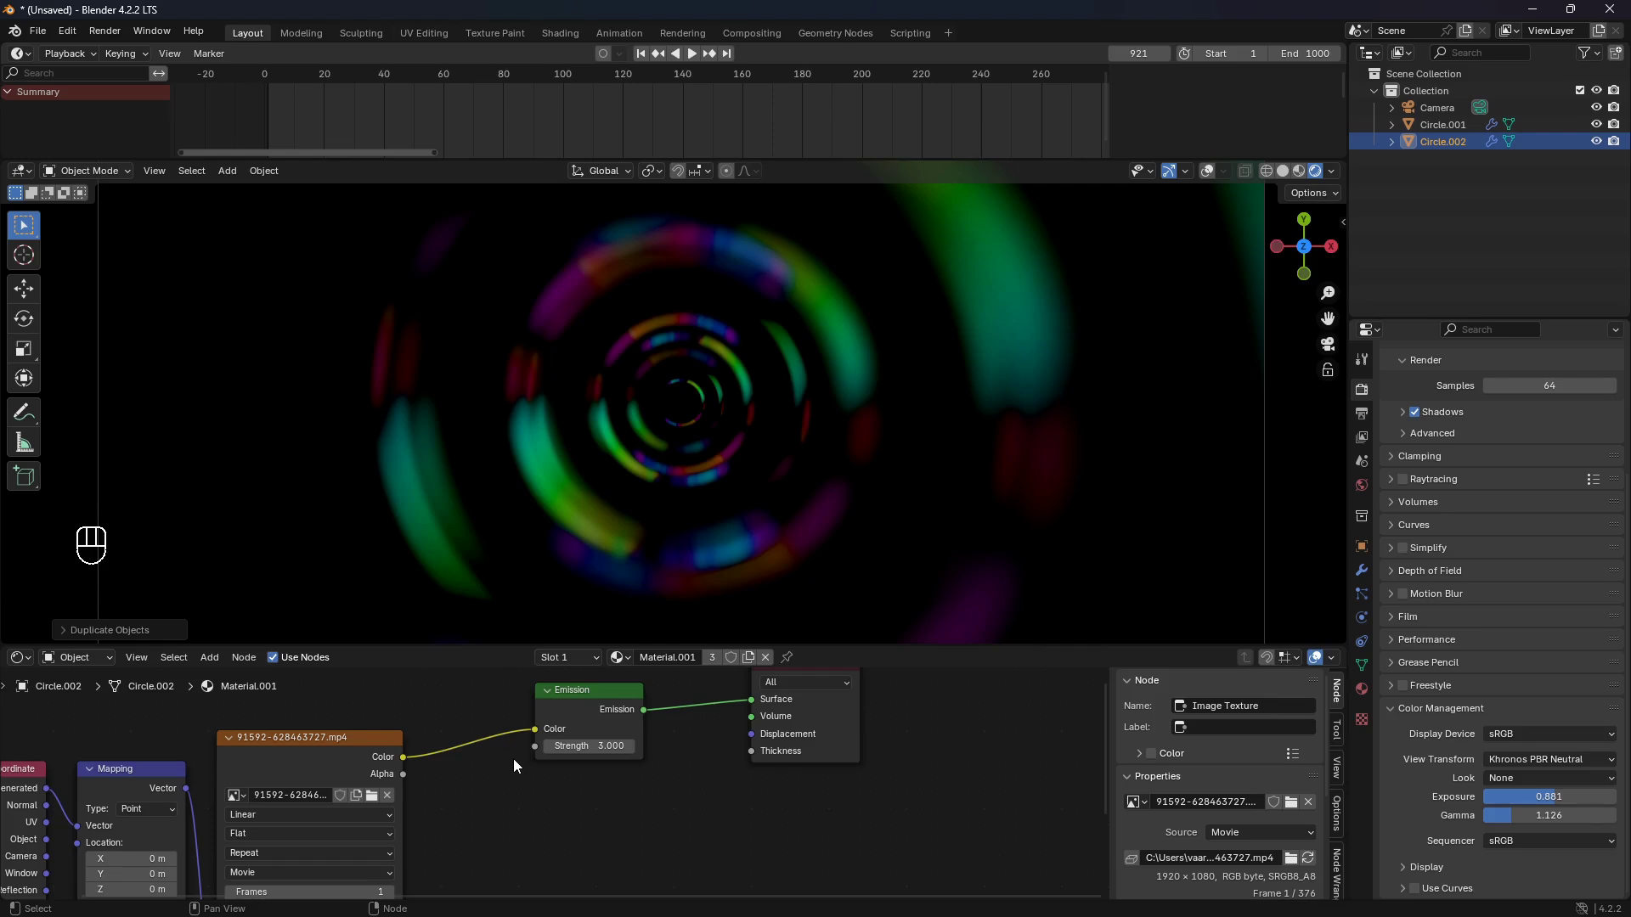
pyautogui.scroll(-1, 758, 445)
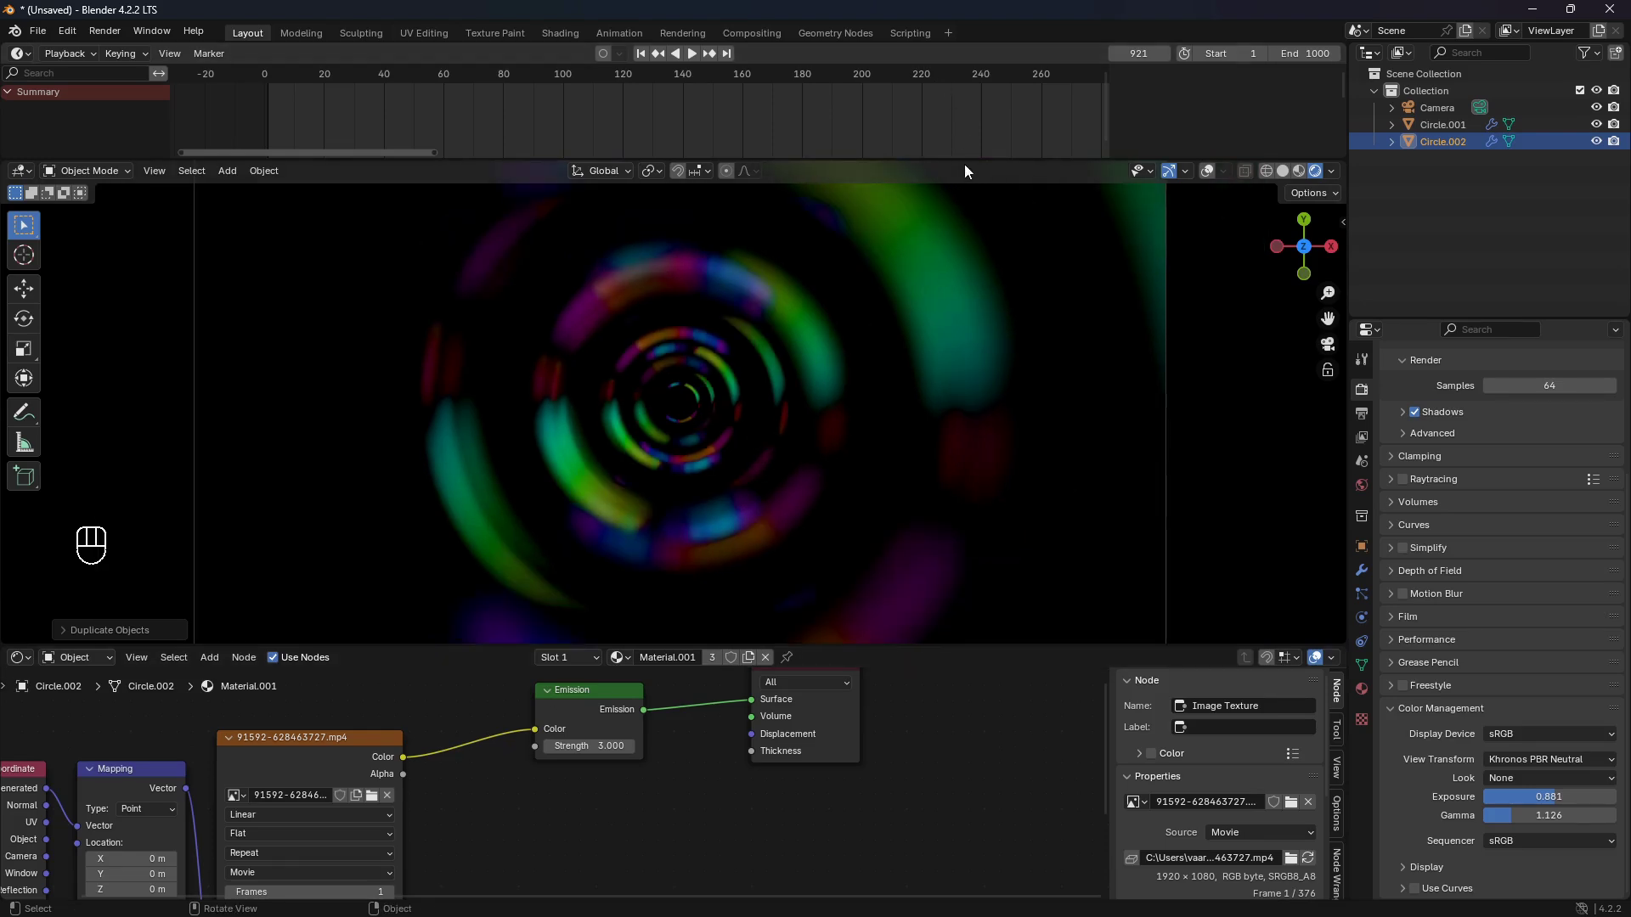
pyautogui.moveTo(965, 163); pyautogui.dragTo(928, 132)
pyautogui.scroll(-5, 926, 105)
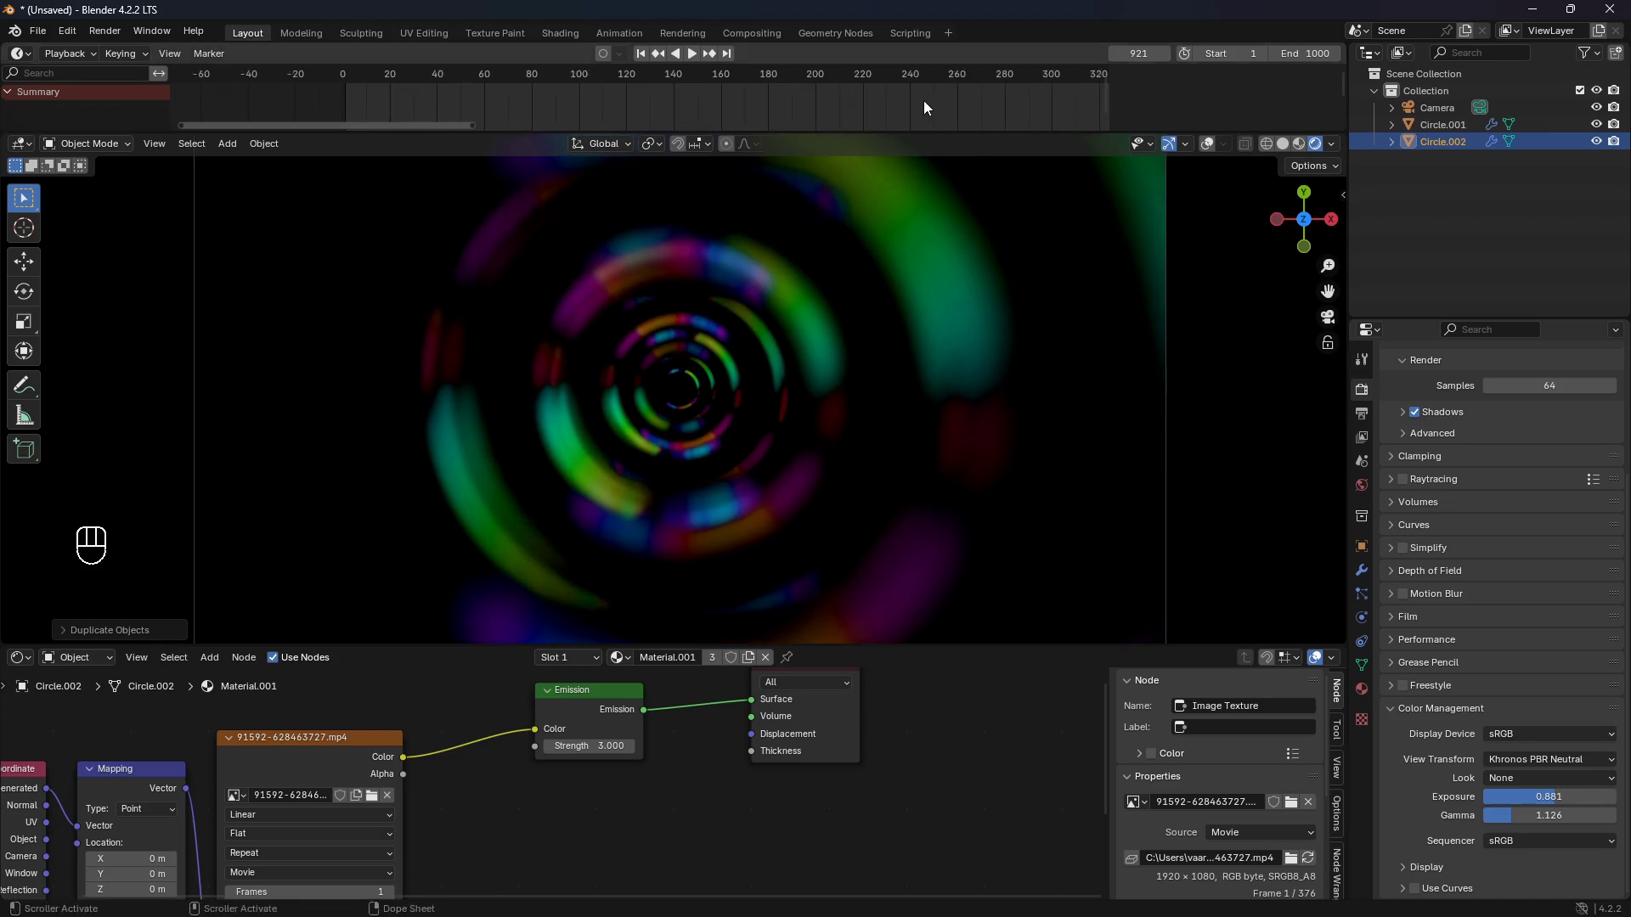
pyautogui.scroll(-3, 920, 103)
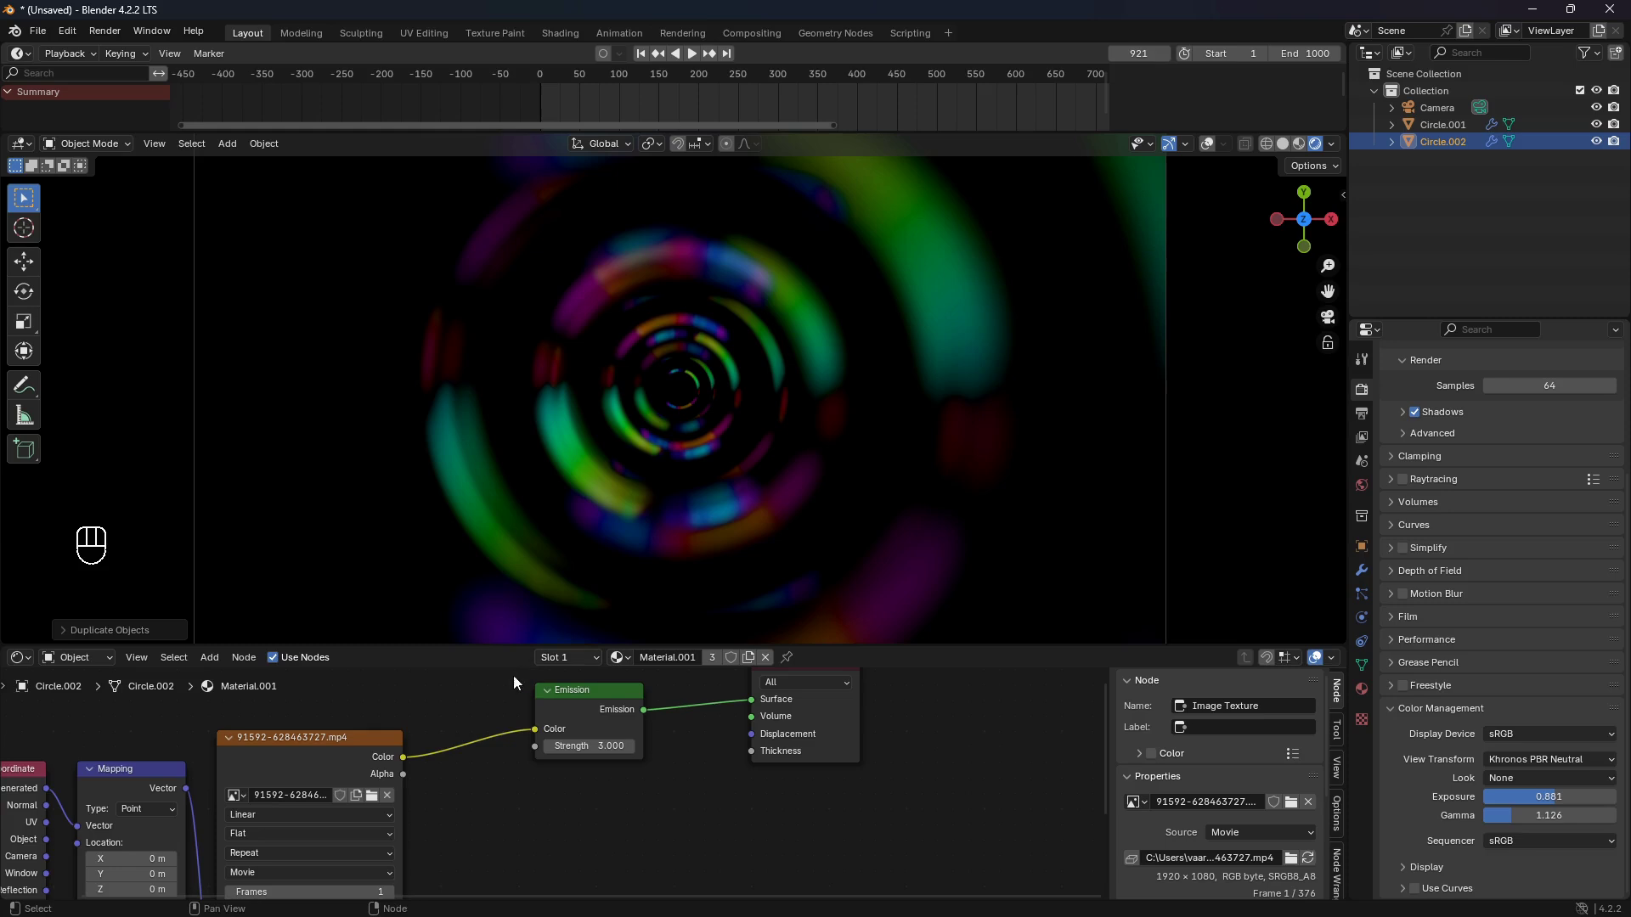
# - Delete the driver on the Mapping node's Rotation X and set it to 0°
pyautogui.moveTo(513, 677); pyautogui.dragTo(968, 629, button='middle')
pyautogui.scroll(1, 786, 846)
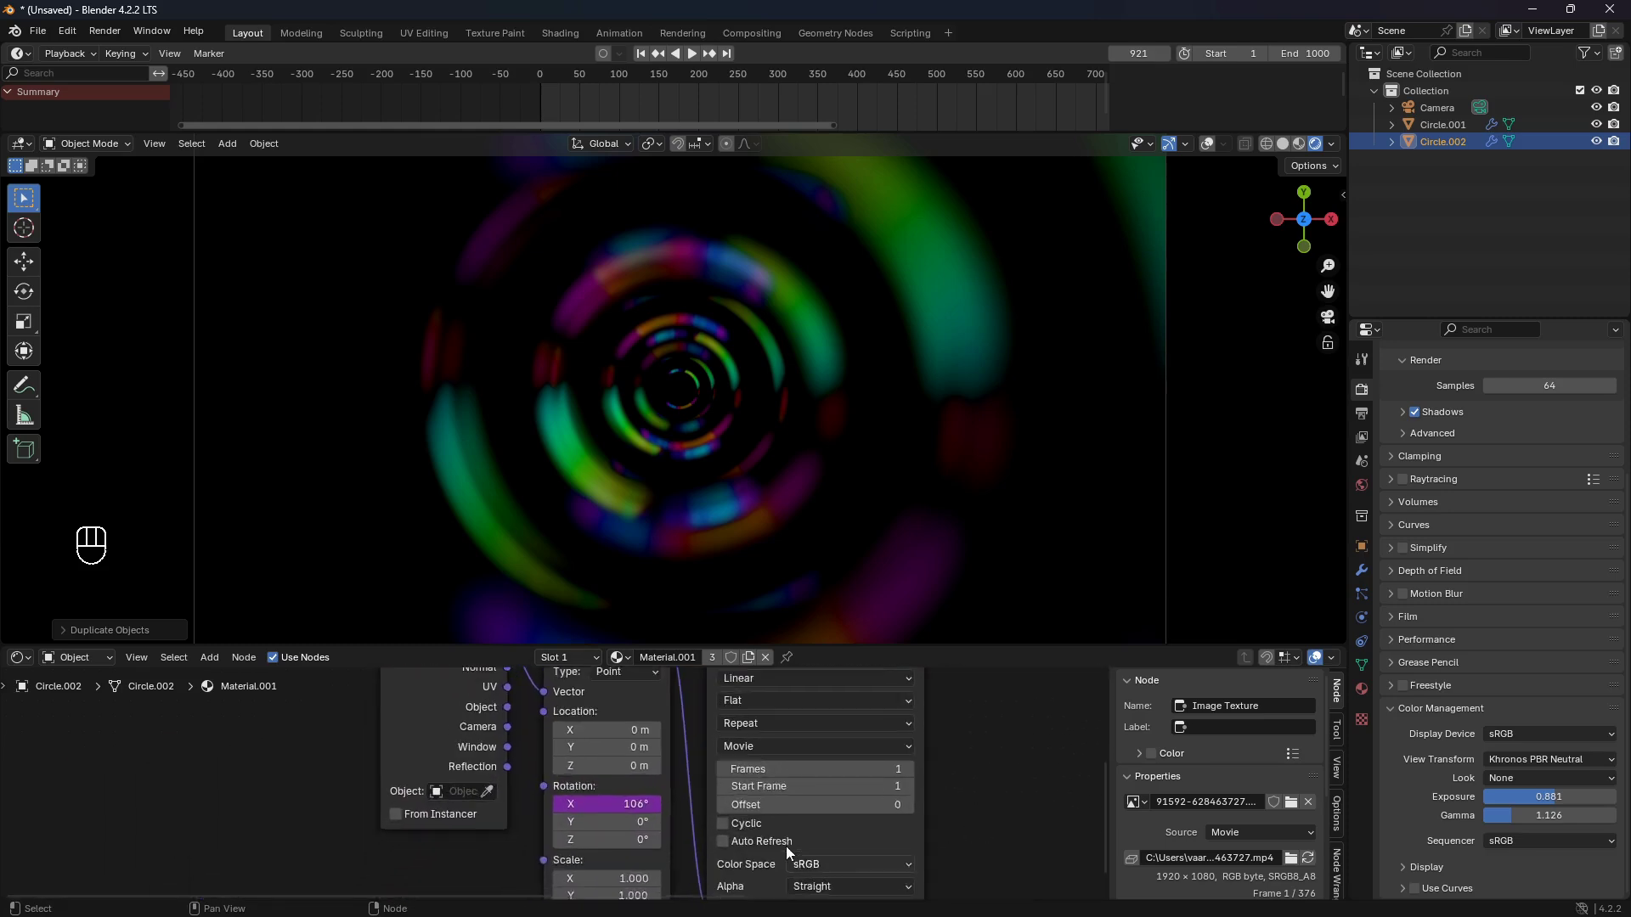
pyautogui.scroll(1, 783, 848)
pyautogui.rightClick(626, 807)
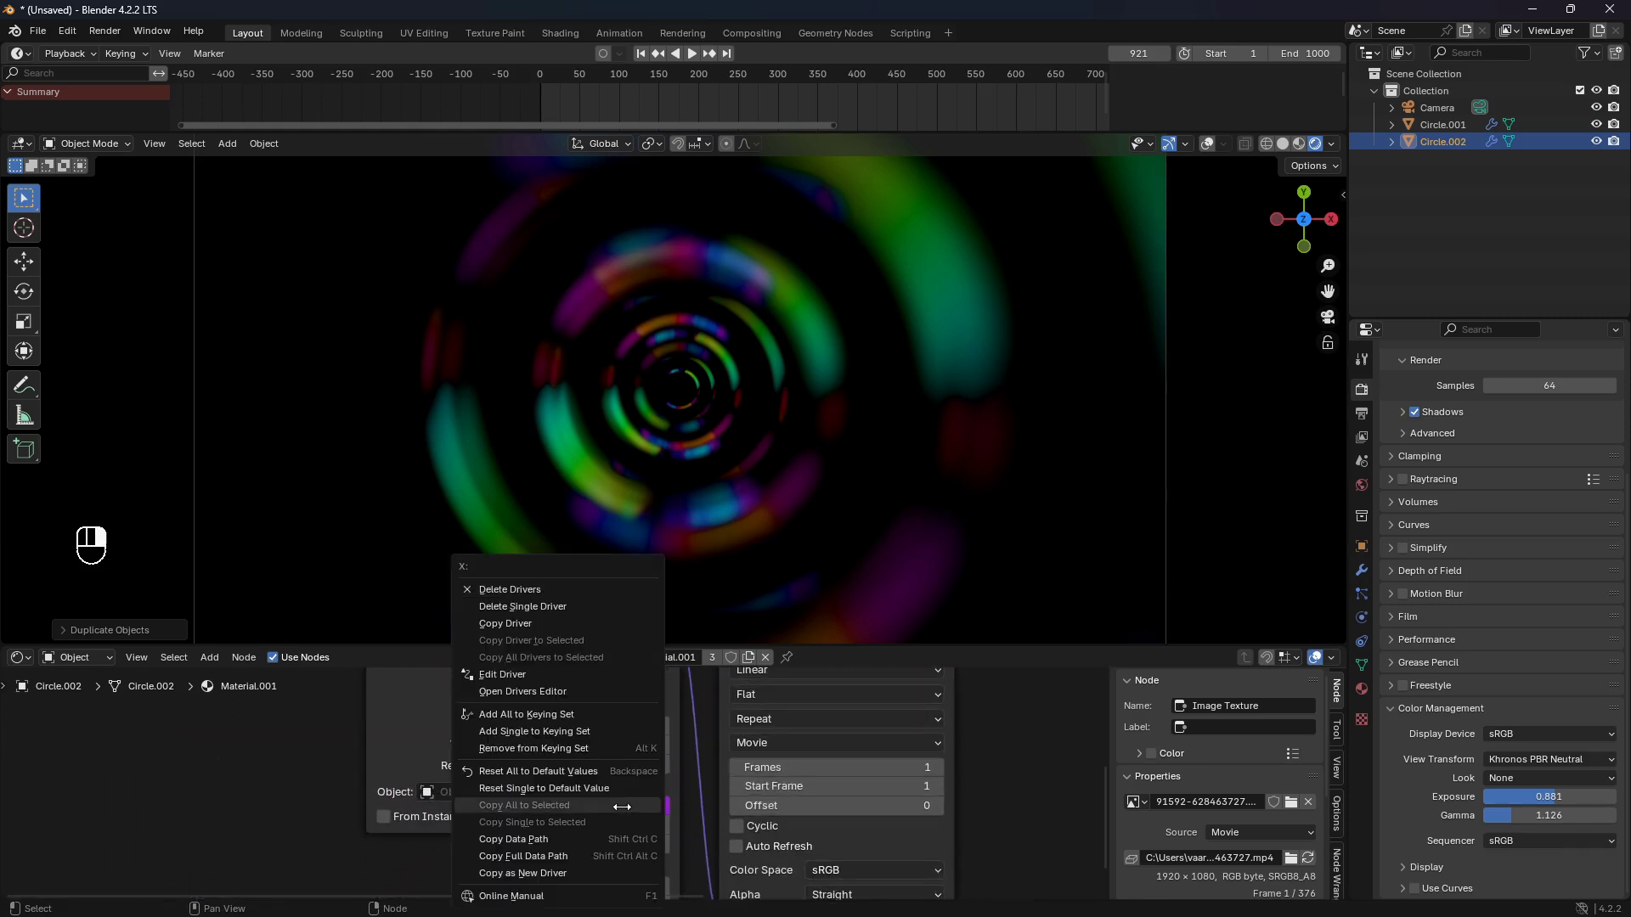
pyautogui.click(532, 591)
pyautogui.click(628, 798)
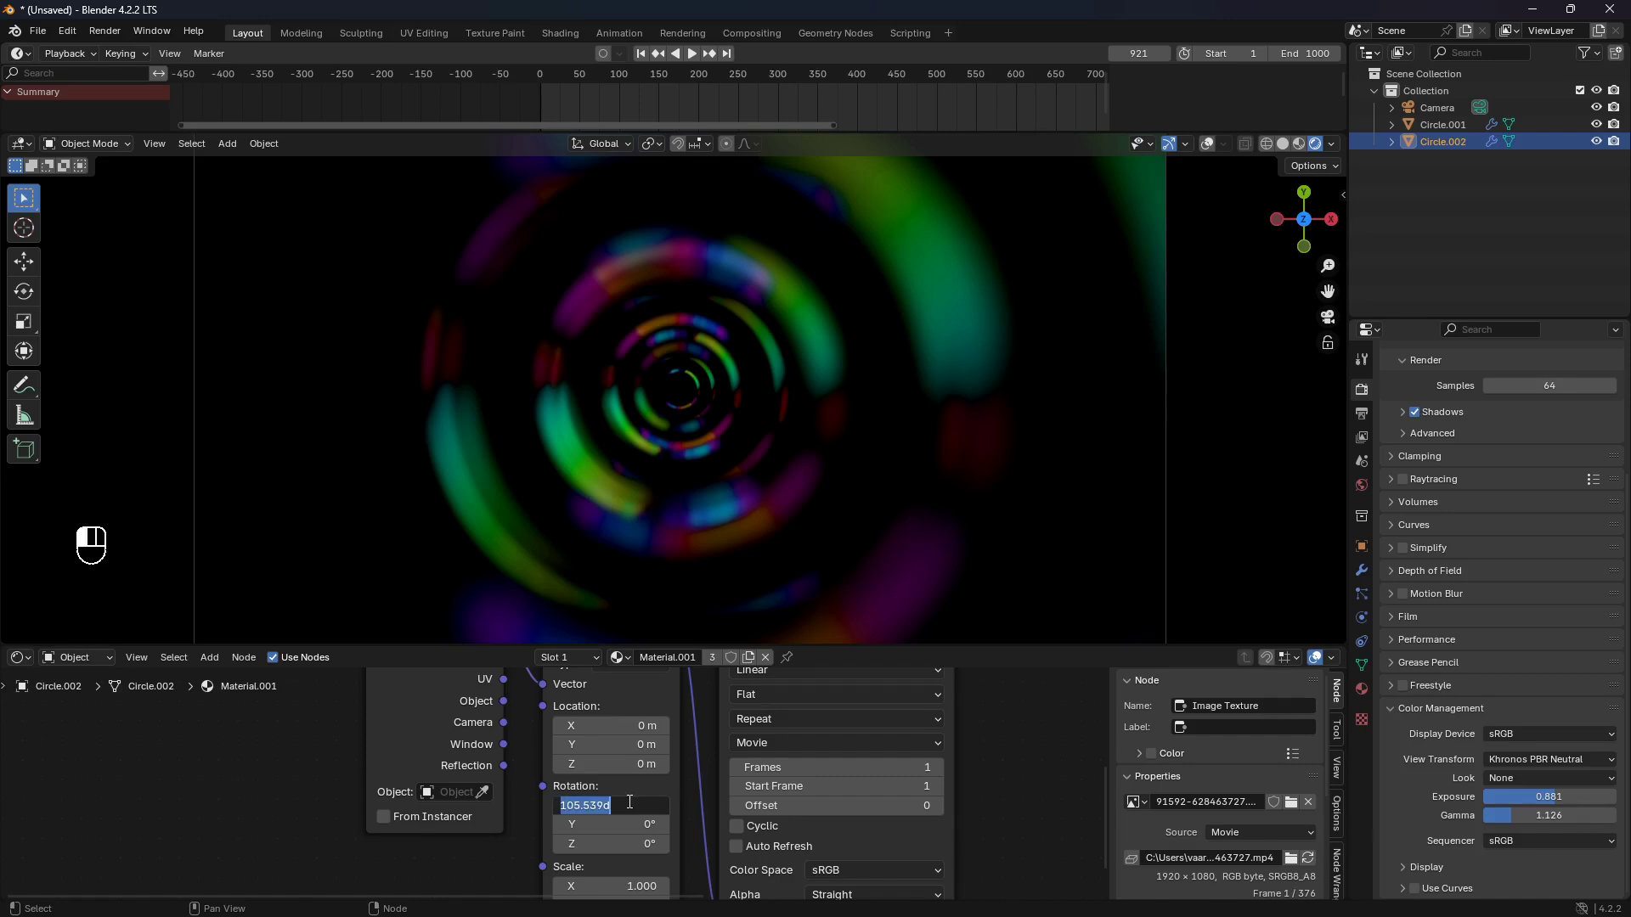
pyautogui.press('BackSpace')
pyautogui.write('0')
pyautogui.press('Return')
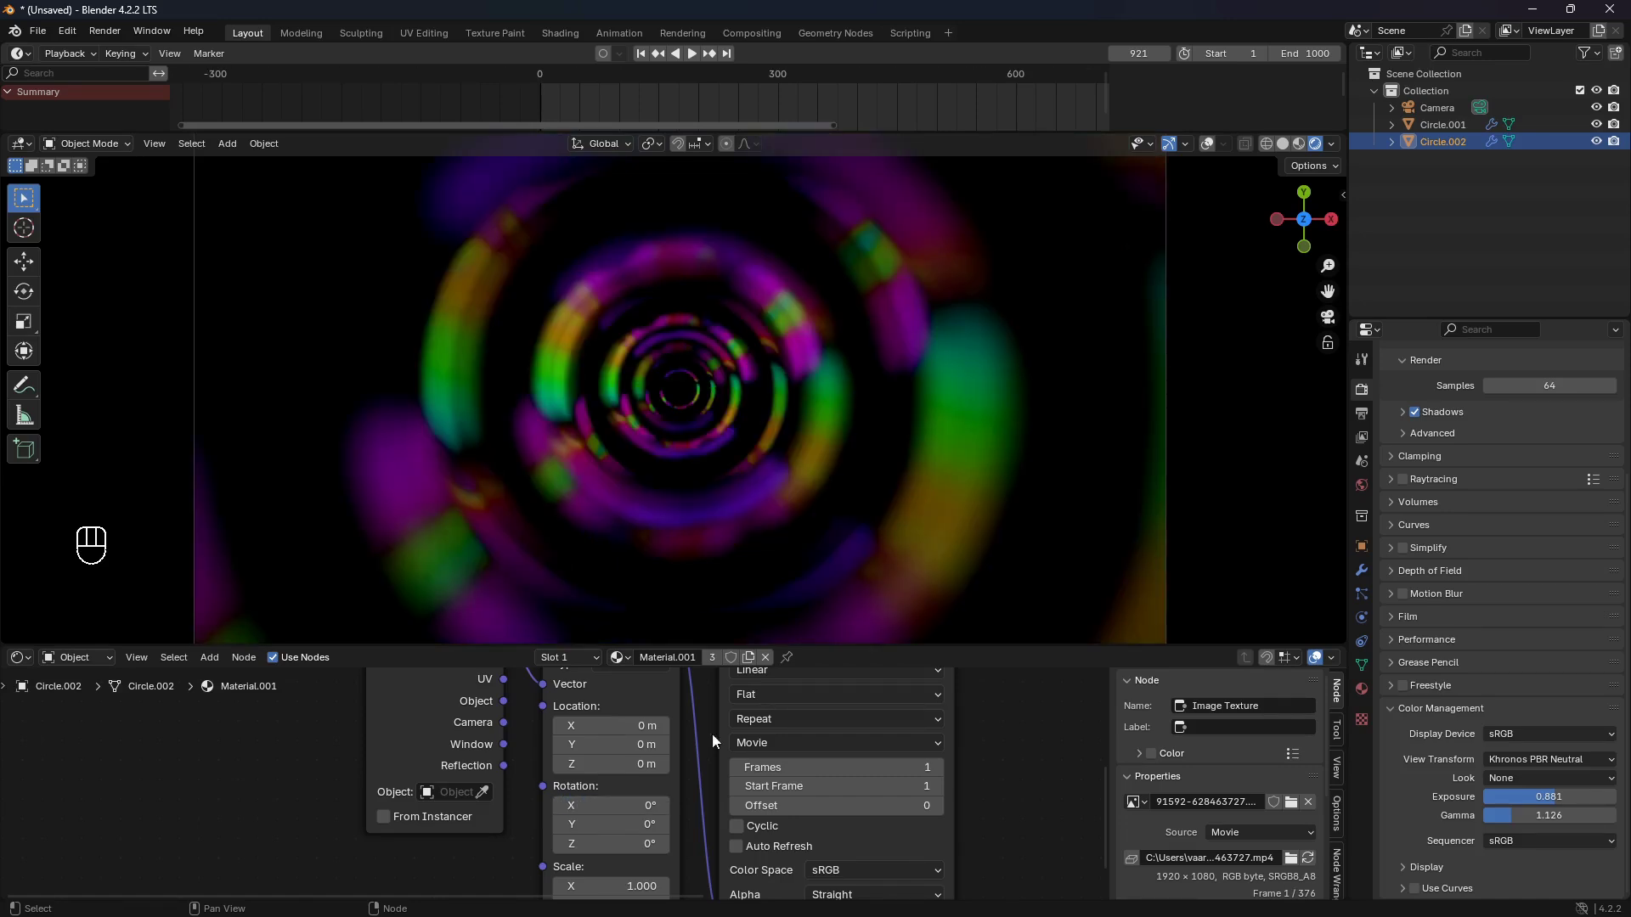
# - Play the animation briefly to preview the purple and green recolouring
pyautogui.moveTo(949, 658); pyautogui.dragTo(952, 684)
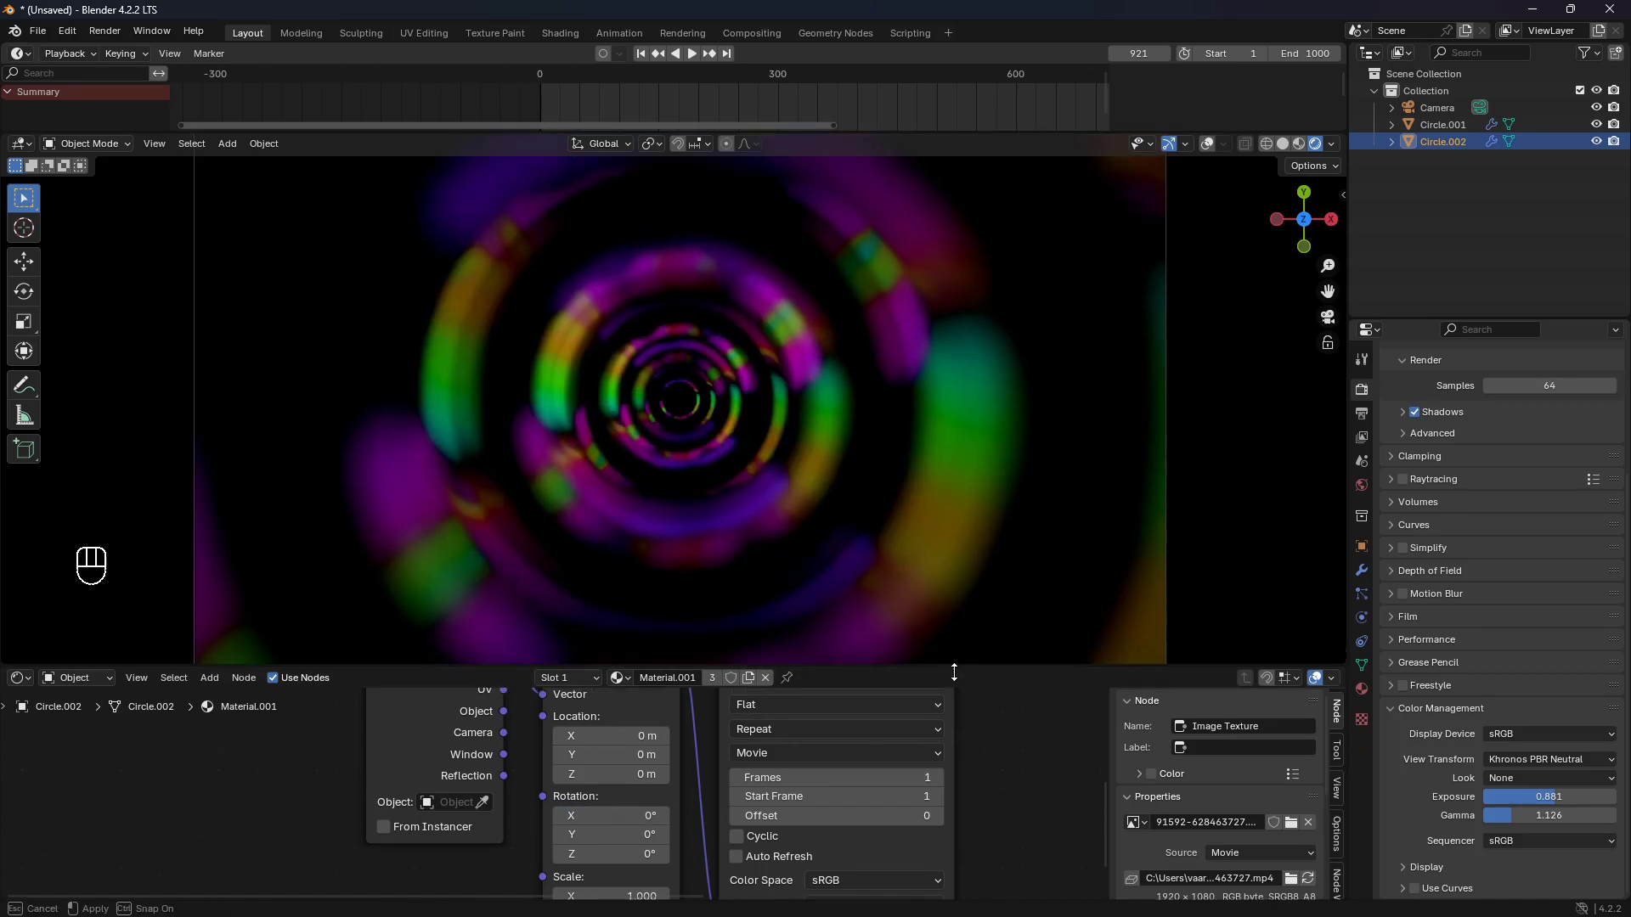
pyautogui.press('space')
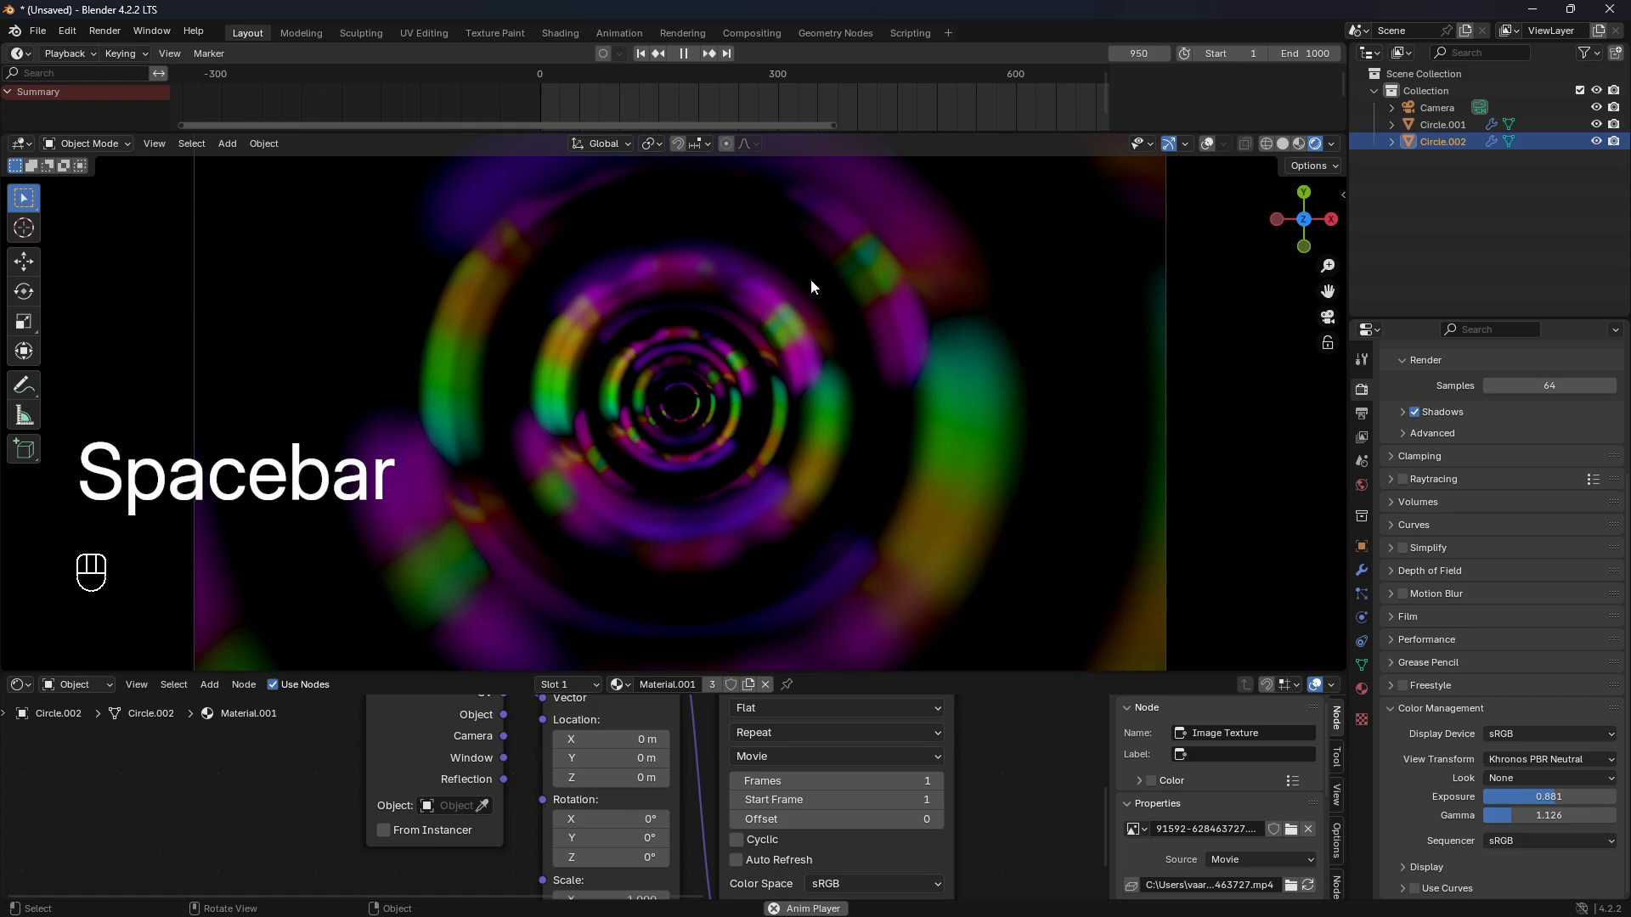
pyautogui.press('space')
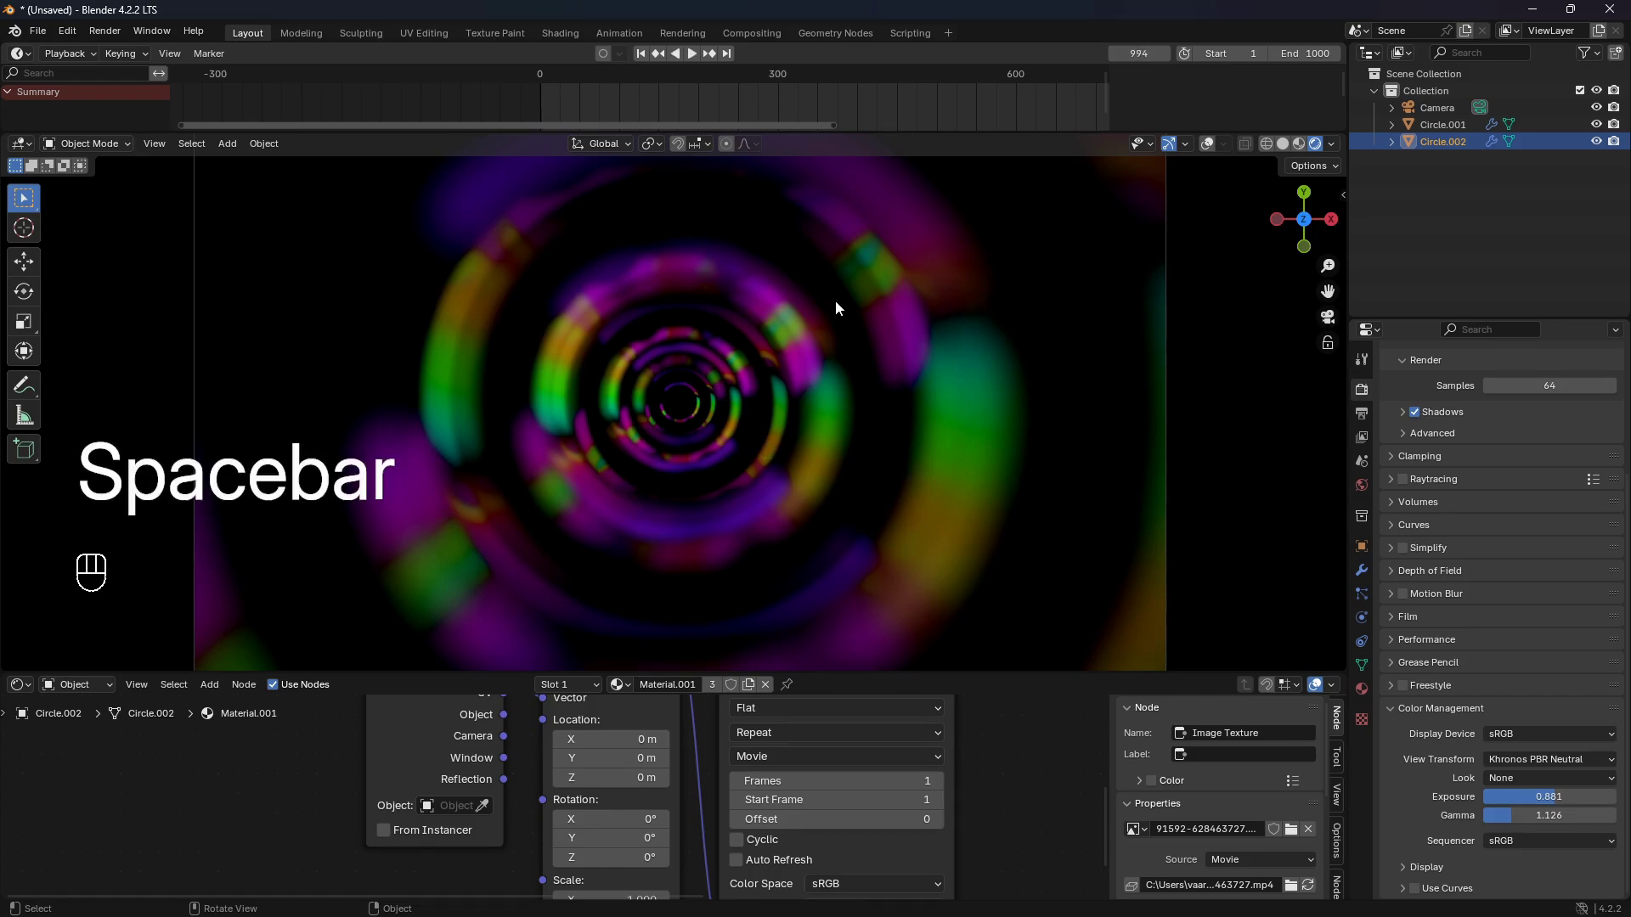
# - Jump to the first frame, show Circle.002's object properties, and try a Y rotation, then undo it
pyautogui.hotkey('shift', 'Left')
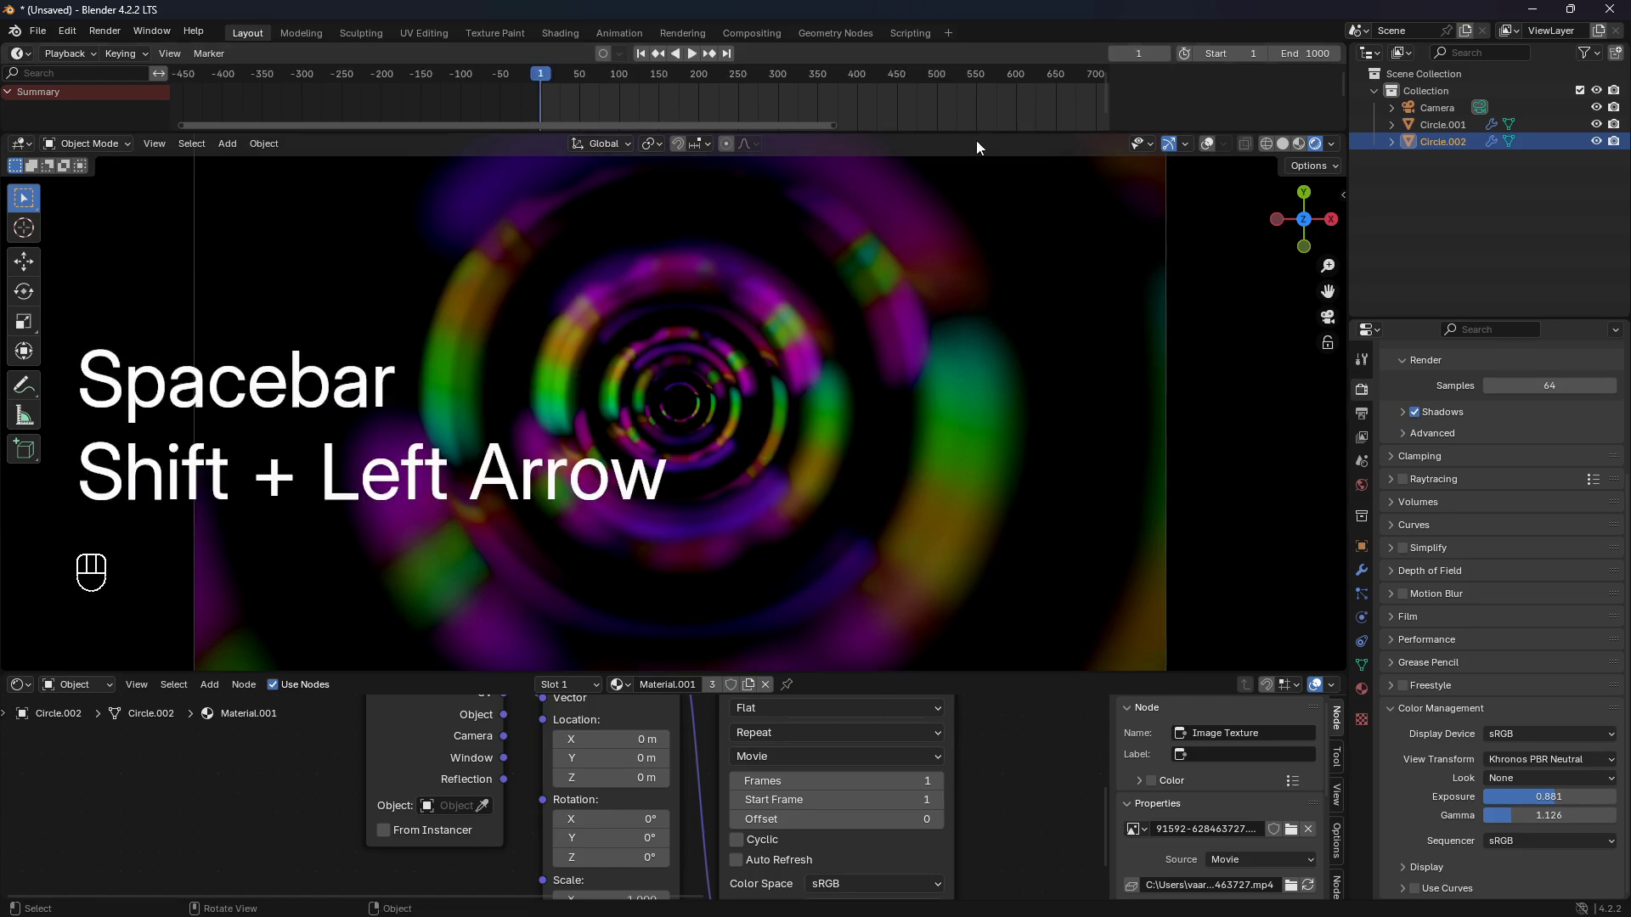
pyautogui.moveTo(981, 134); pyautogui.dragTo(981, 135)
pyautogui.scroll(-4, 958, 115)
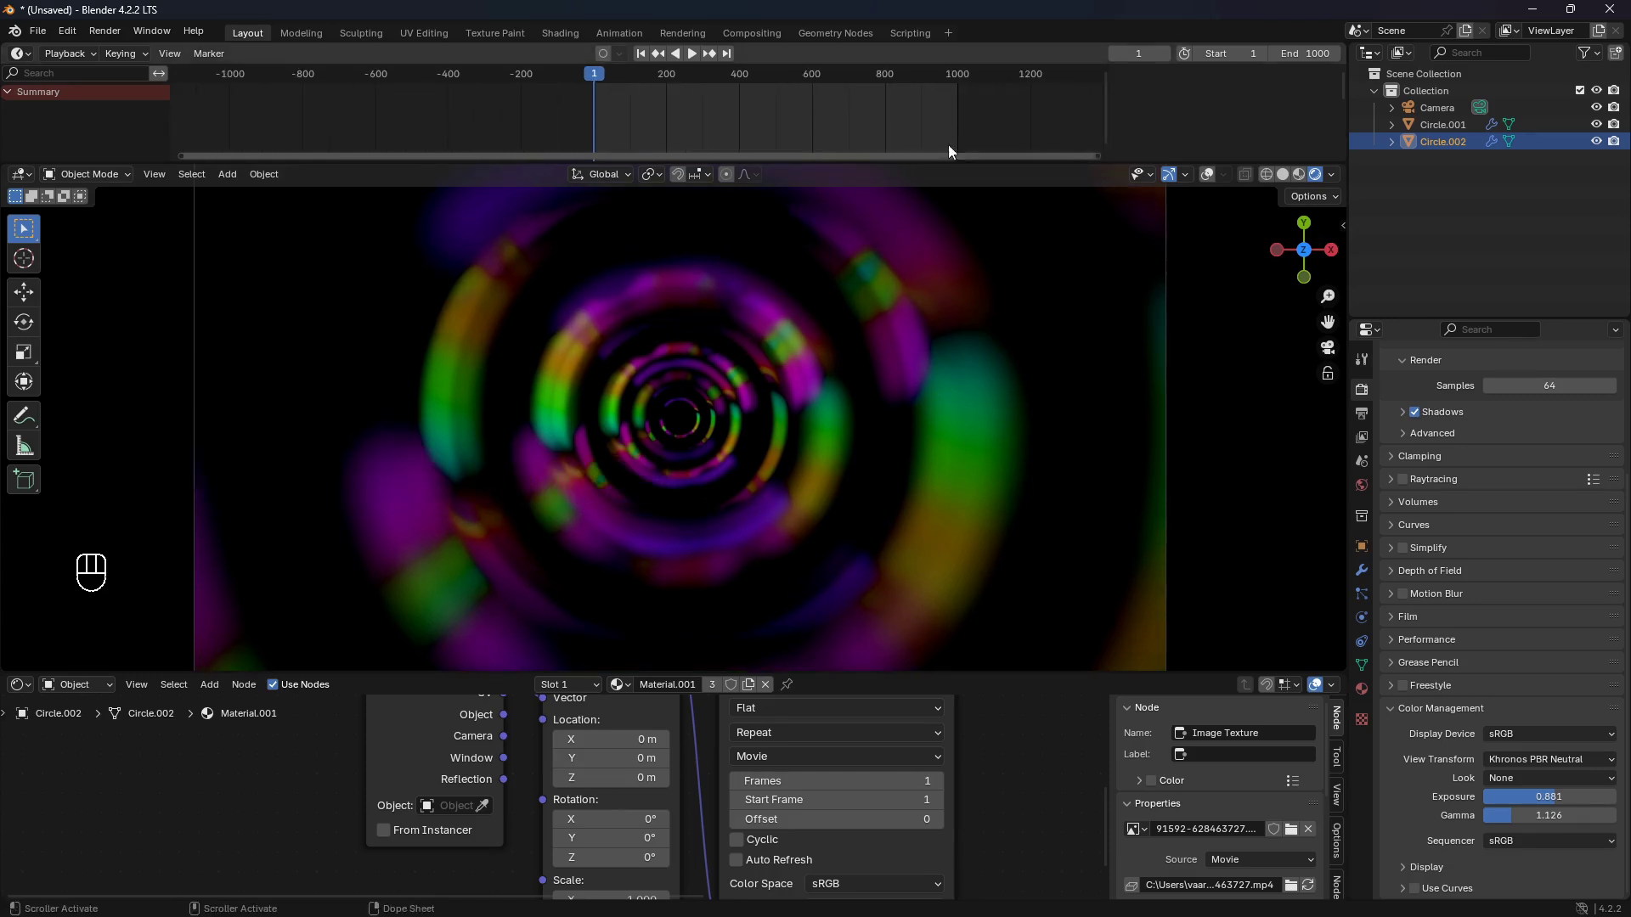
pyautogui.click(1361, 550)
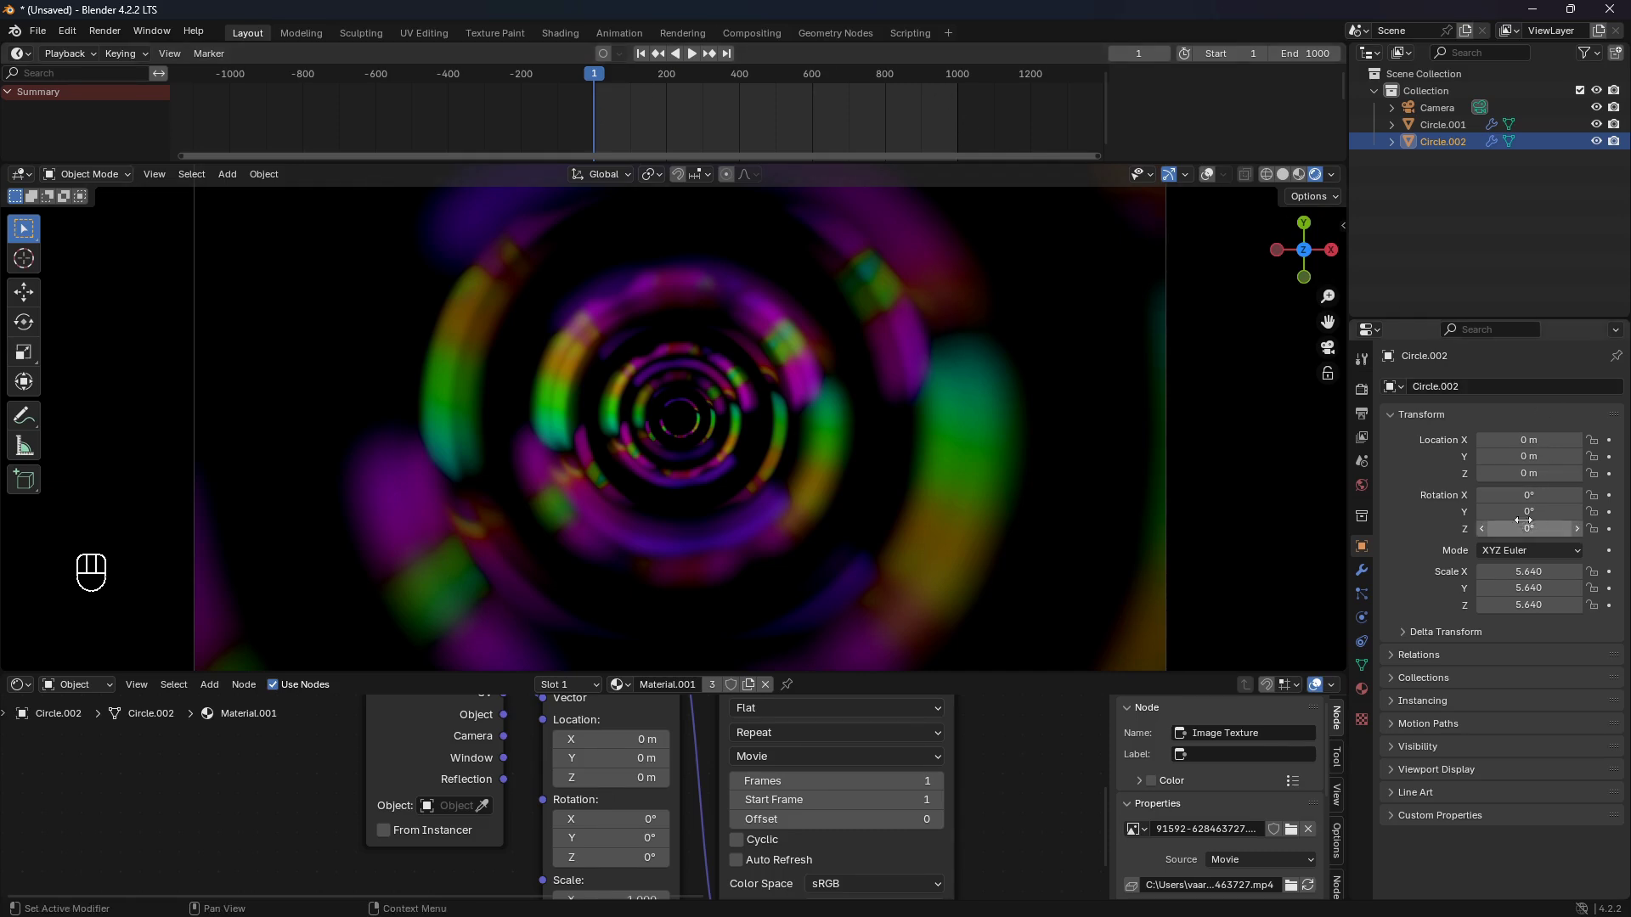
pyautogui.moveTo(1495, 511); pyautogui.dragTo(1572, 512)
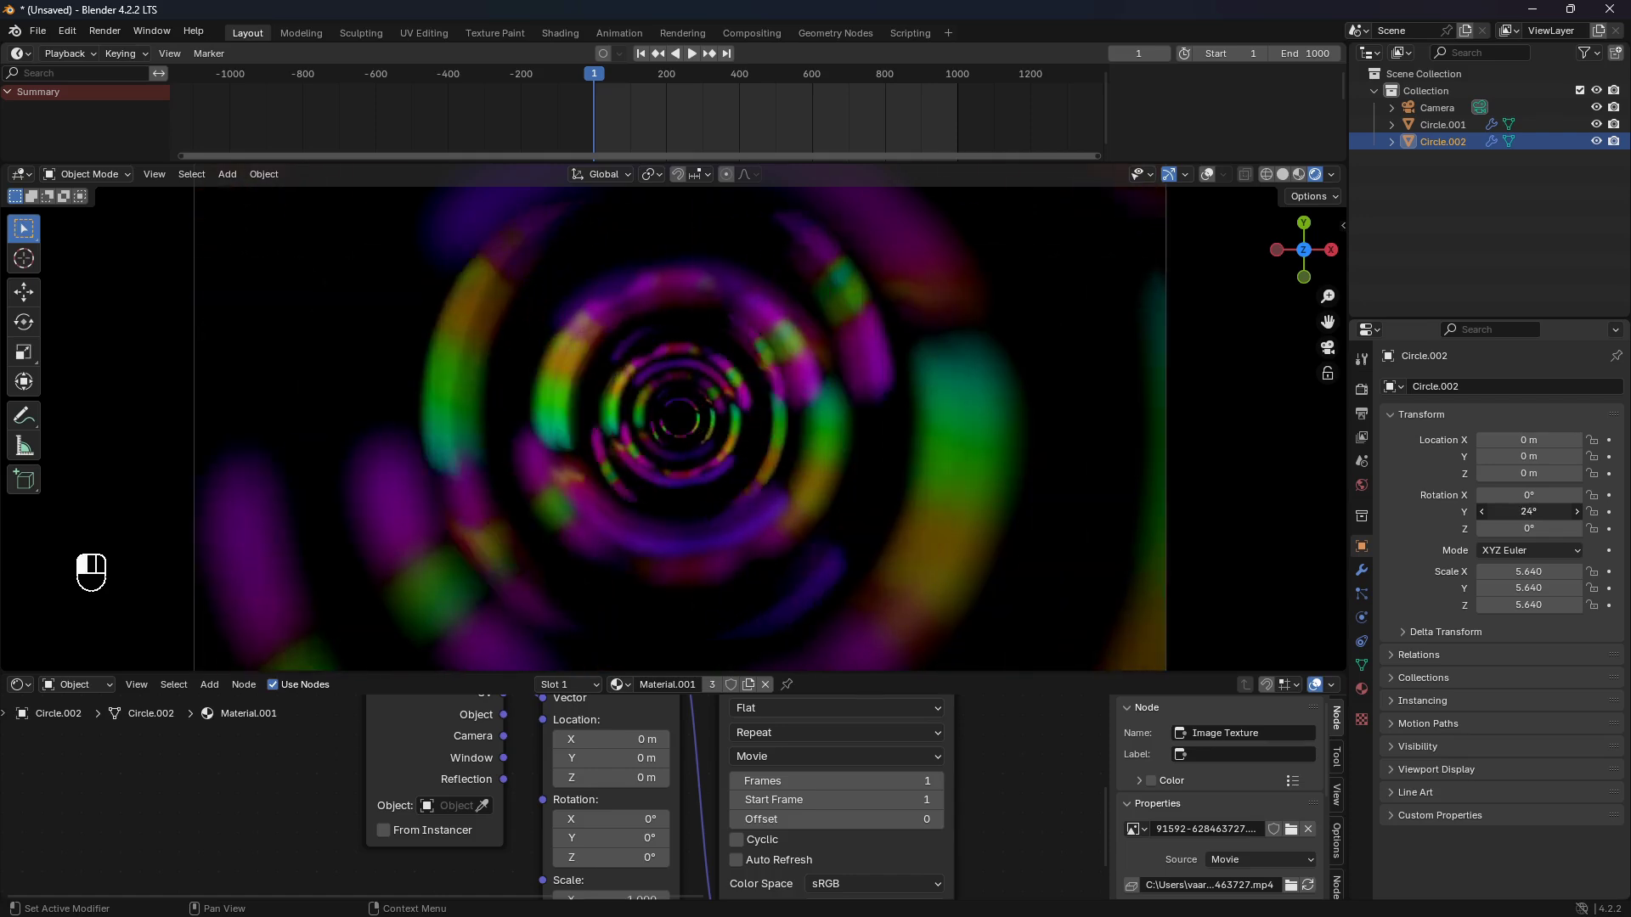
pyautogui.hotkey('ctrl', 'z')
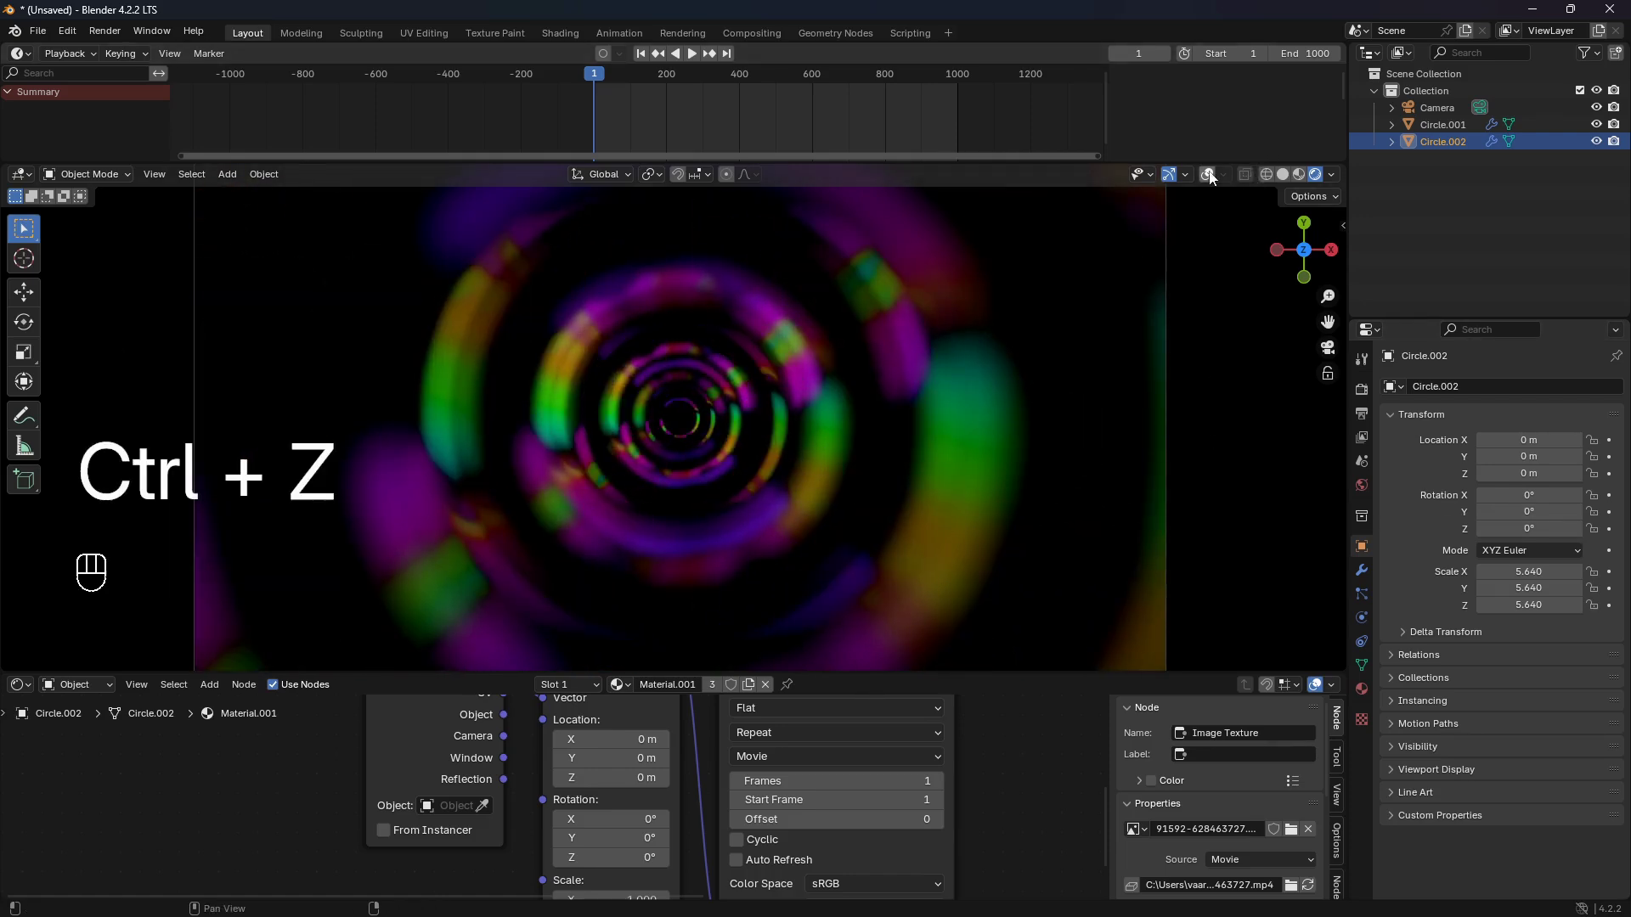
# - Turn viewport overlays back on and select Circle.001 instead of Circle.002
pyautogui.click(1207, 174)
pyautogui.click(977, 466)
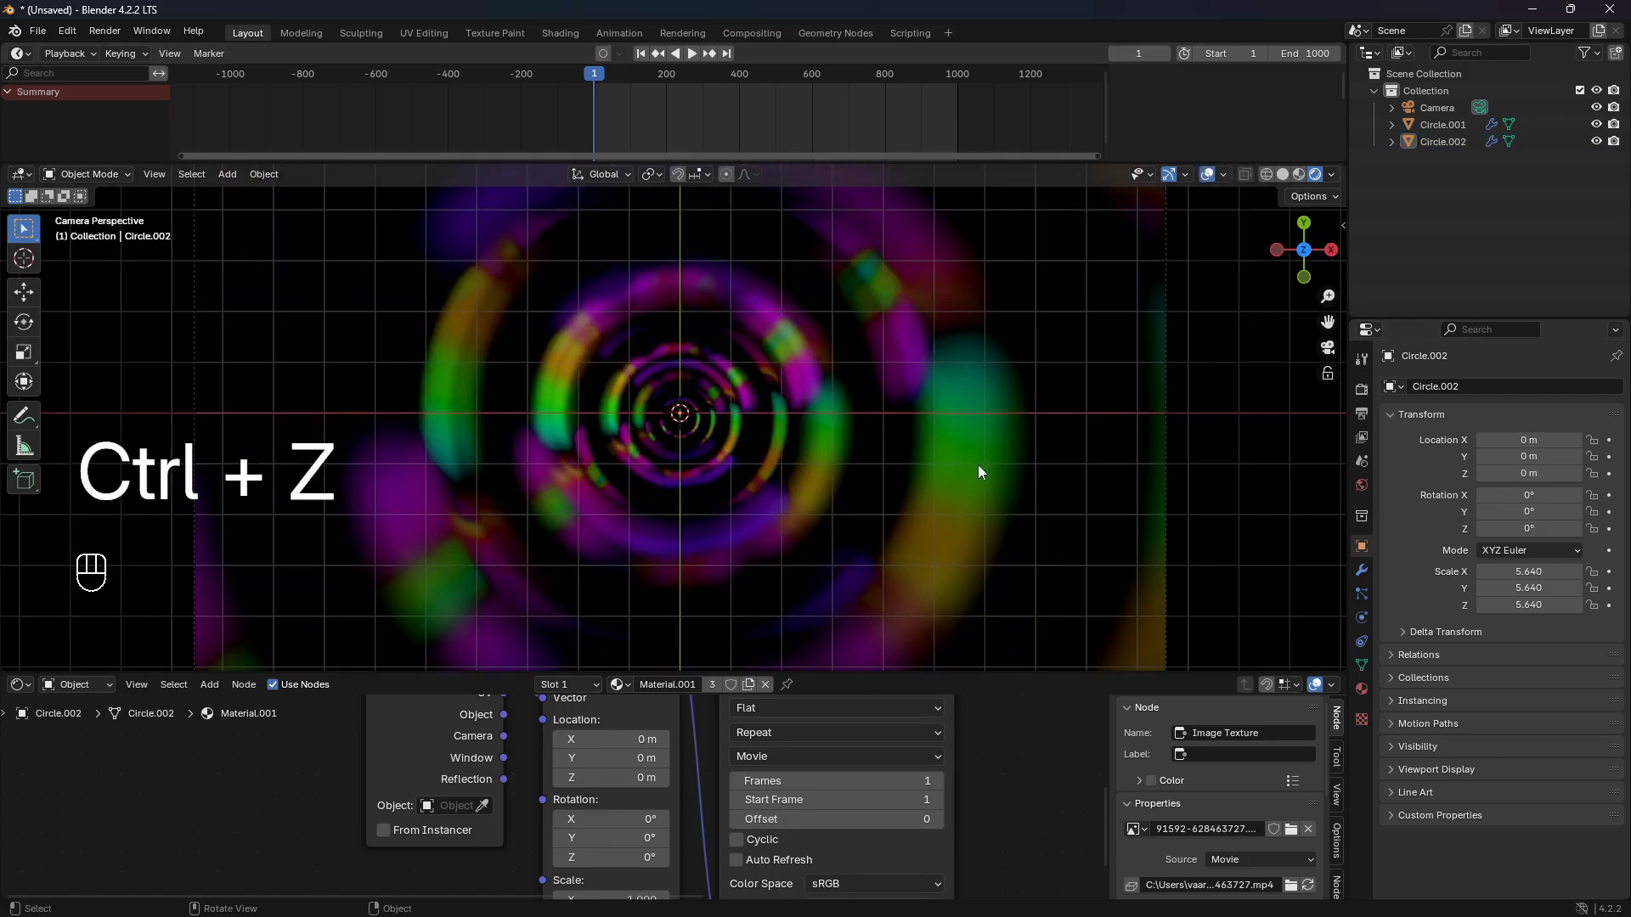
pyautogui.click(819, 441)
# - Delete Circle.001, then test Y rotations on Circle.002 and the texture, undoing them
pyautogui.press('x')
pyautogui.click(794, 441)
pyautogui.click(943, 435)
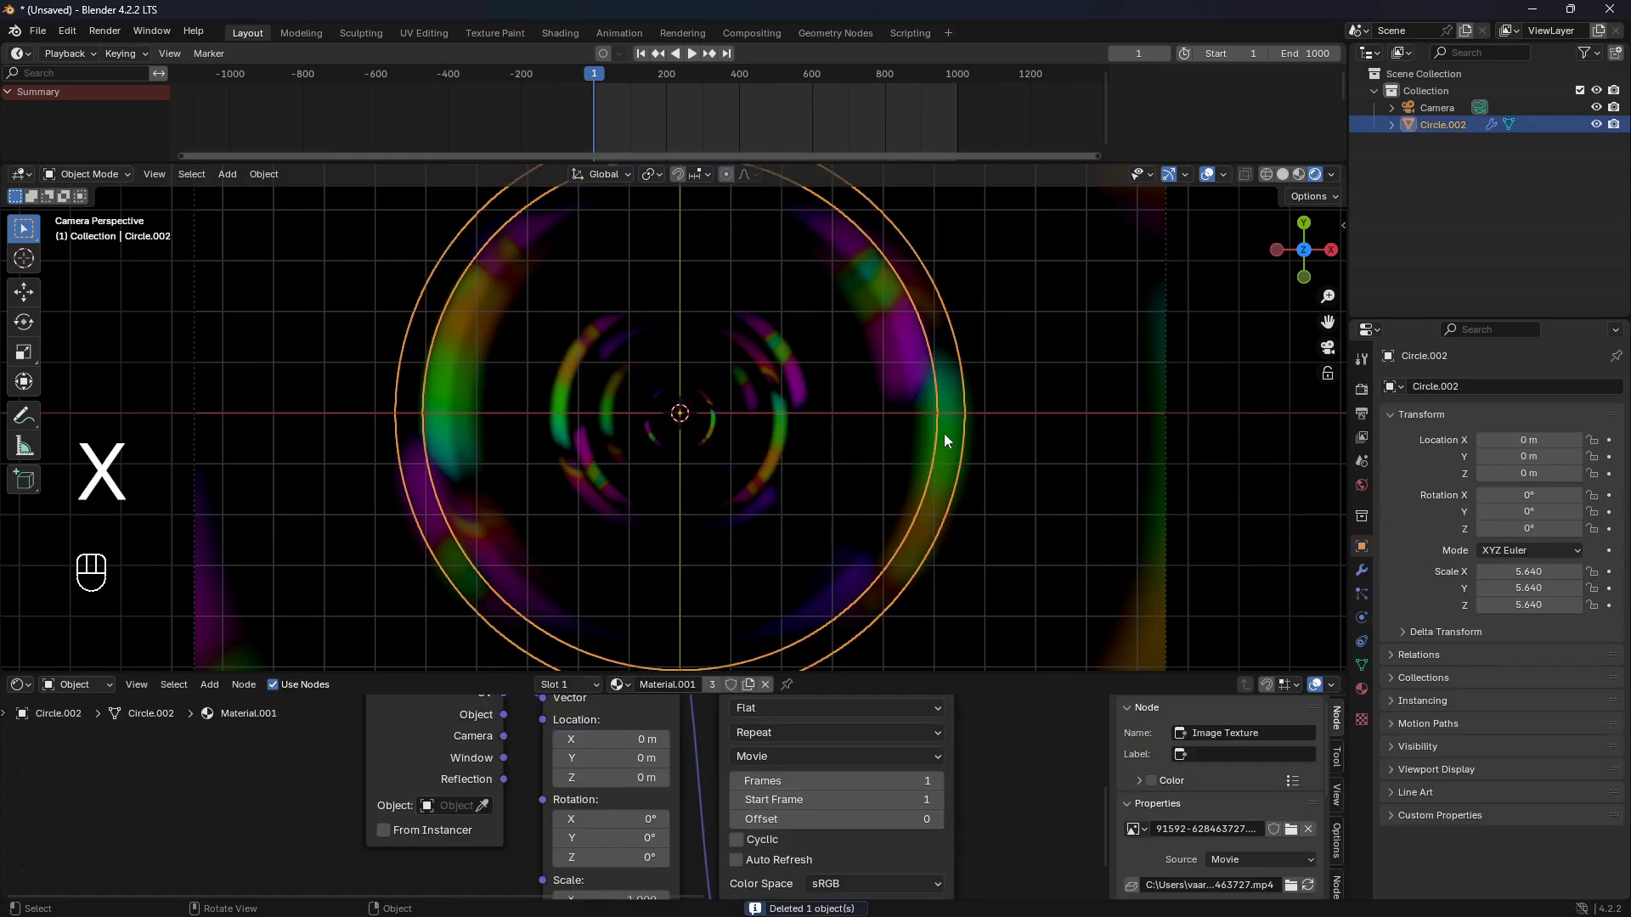
pyautogui.moveTo(1509, 514)
pyautogui.mouseDown()
pyautogui.moveTo(1569, 514)
pyautogui.moveTo(1495, 514)
pyautogui.mouseUp()
pyautogui.hotkey('ctrl', 'z')
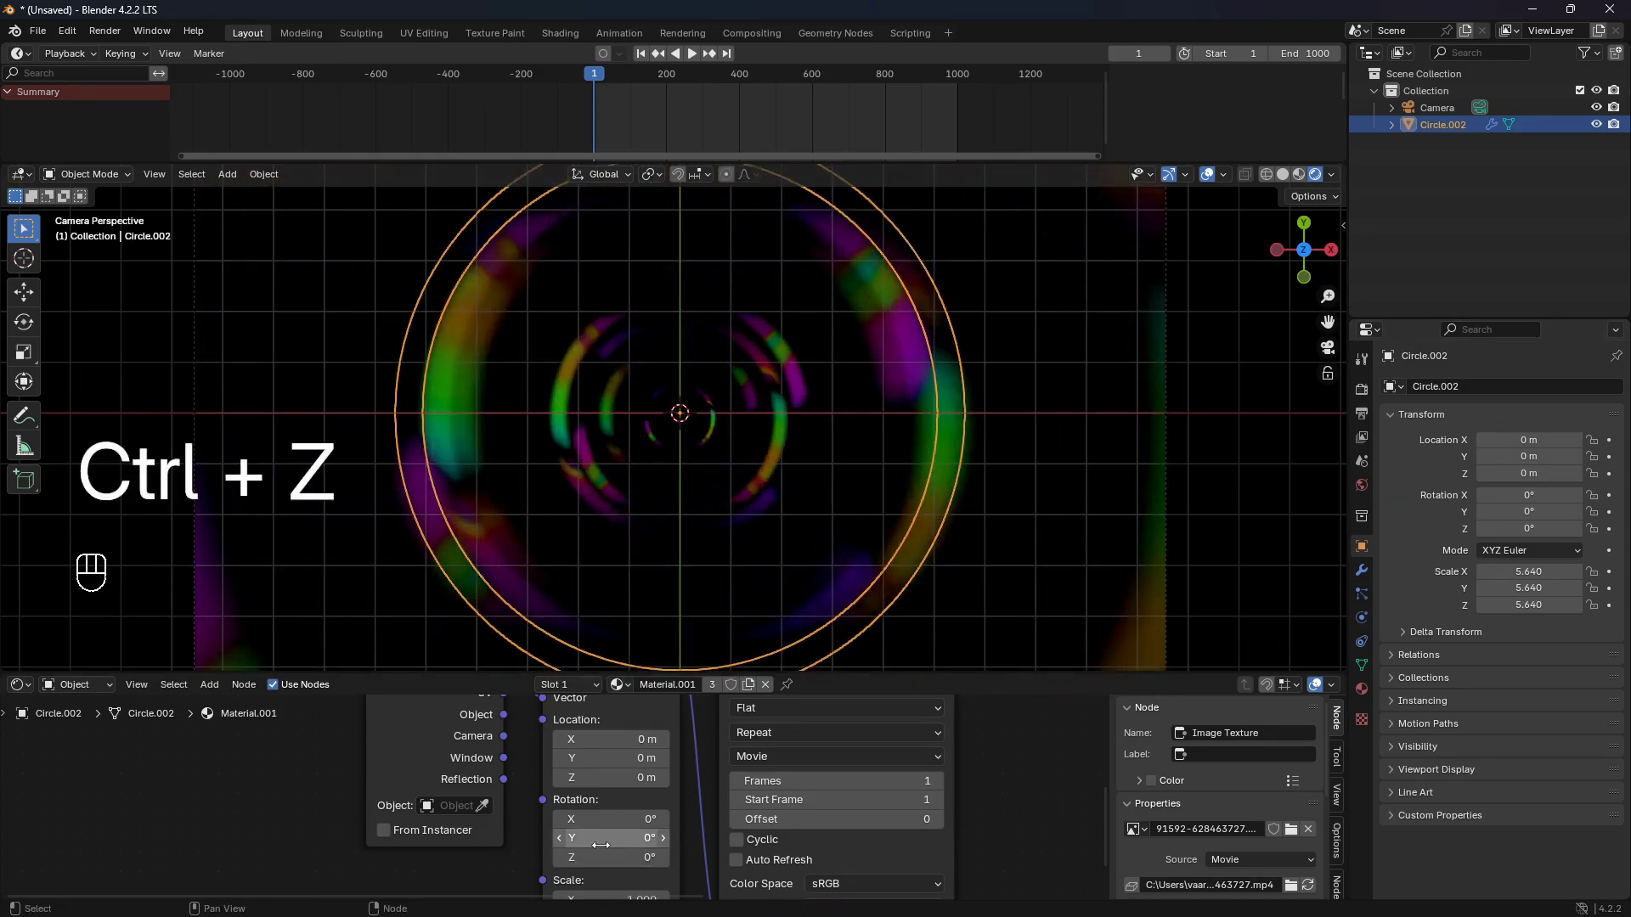
pyautogui.moveTo(597, 839)
pyautogui.mouseDown()
pyautogui.moveTo(680, 840)
pyautogui.moveTo(623, 835)
pyautogui.mouseUp()
pyautogui.click(1212, 175)
pyautogui.hotkey('ctrl', 'z')
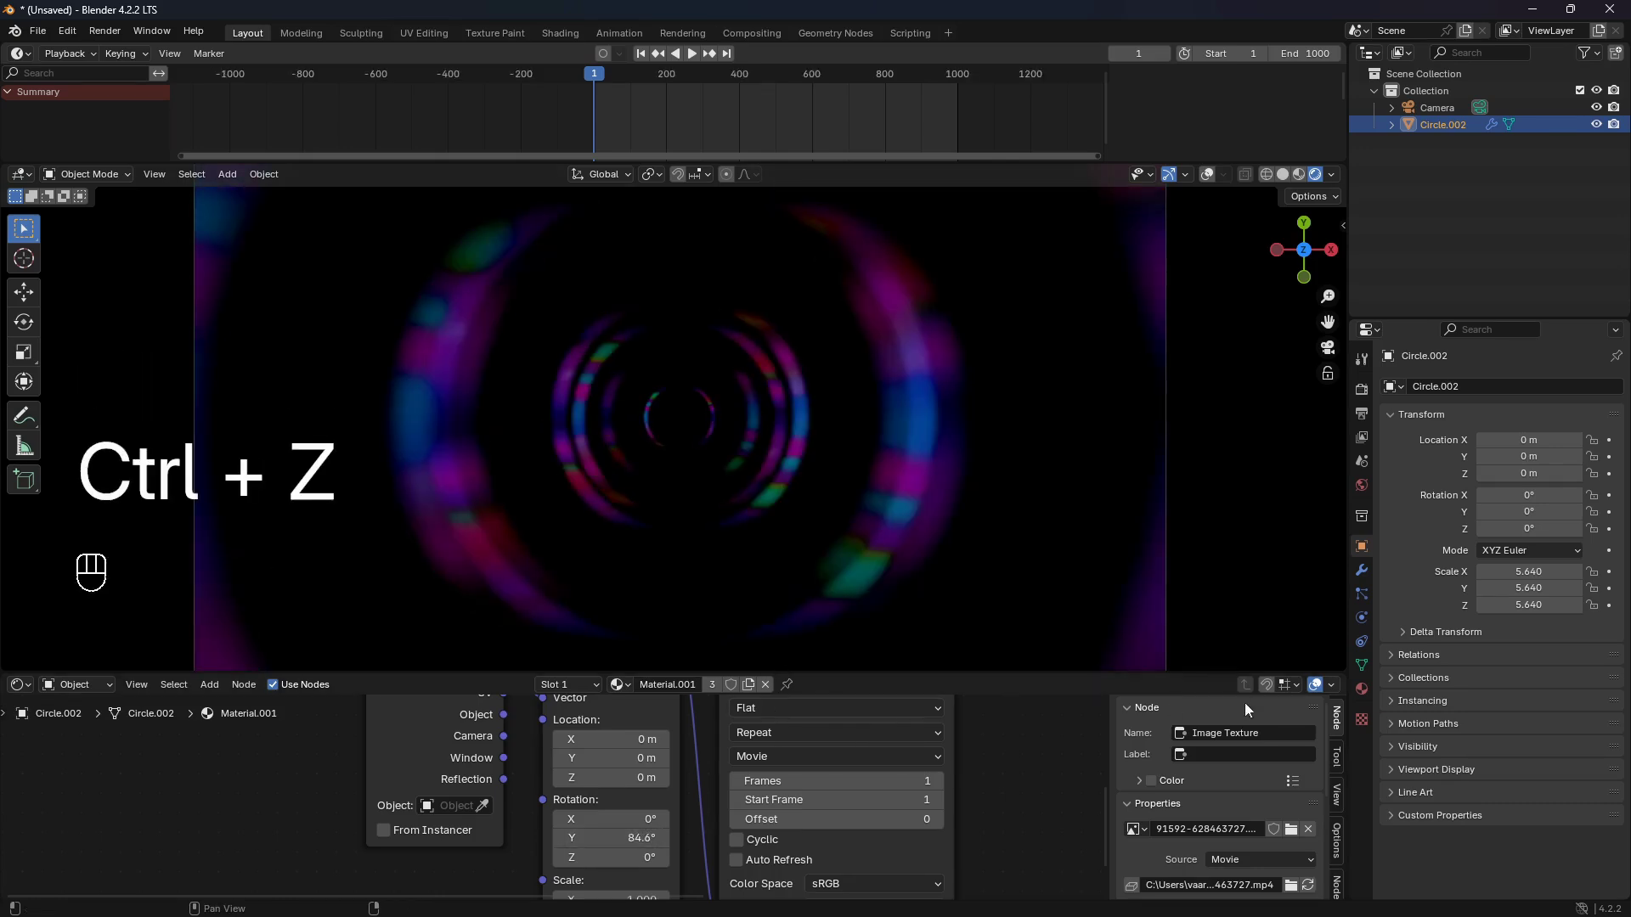
# - Raise the Emission node's strength to 14.160
pyautogui.click(1363, 388)
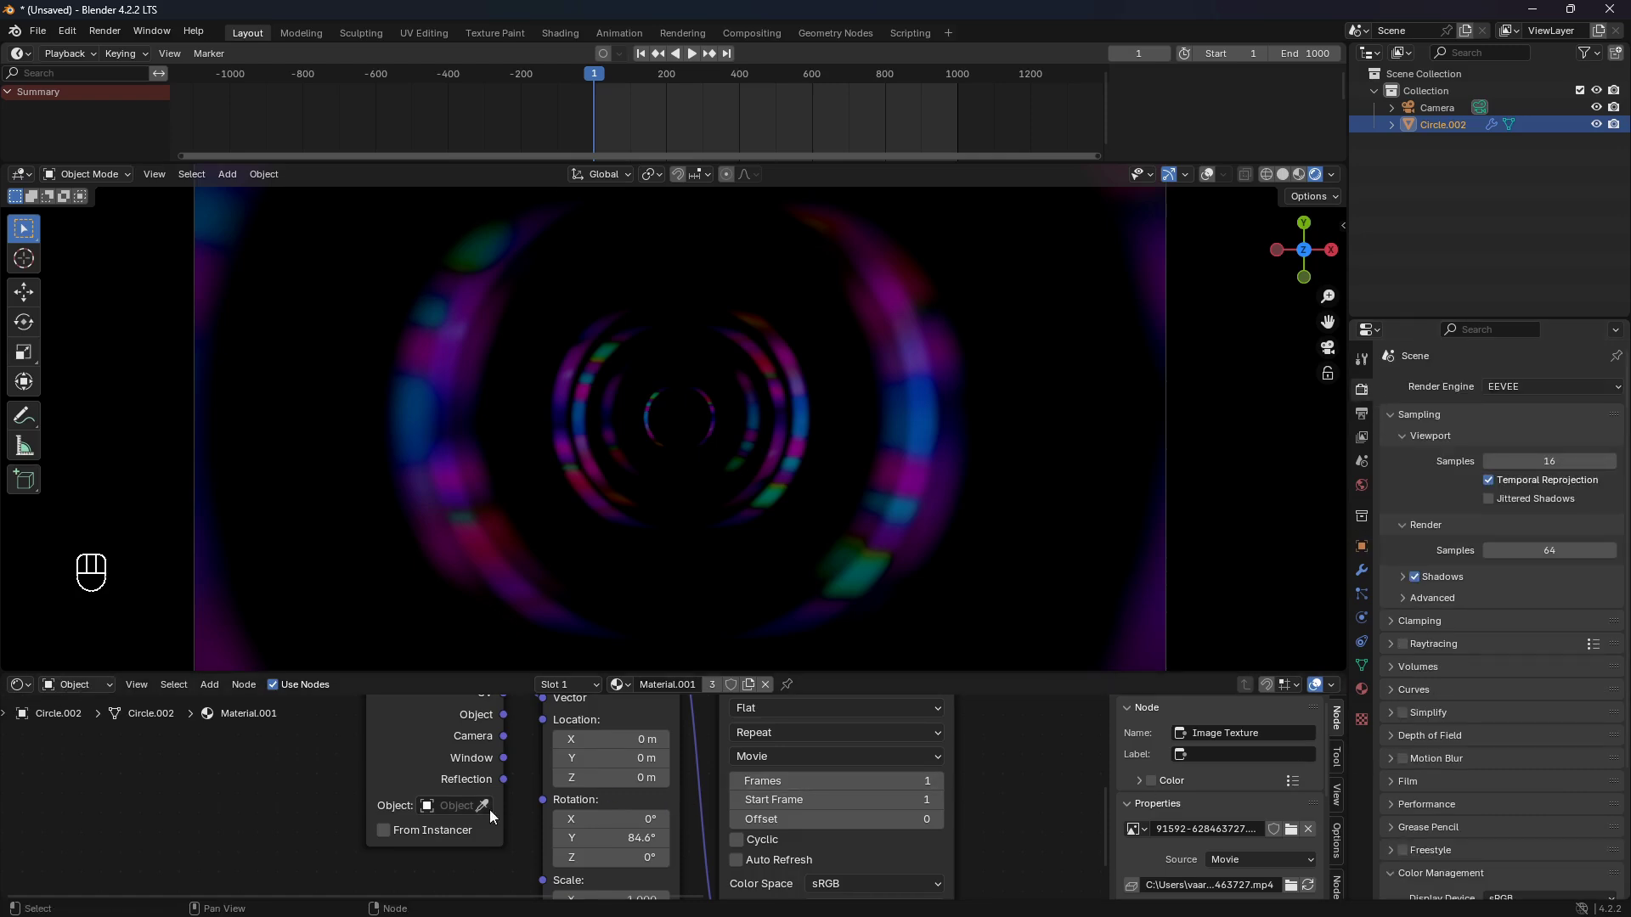
pyautogui.moveTo(823, 779); pyautogui.dragTo(722, 774, button='middle')
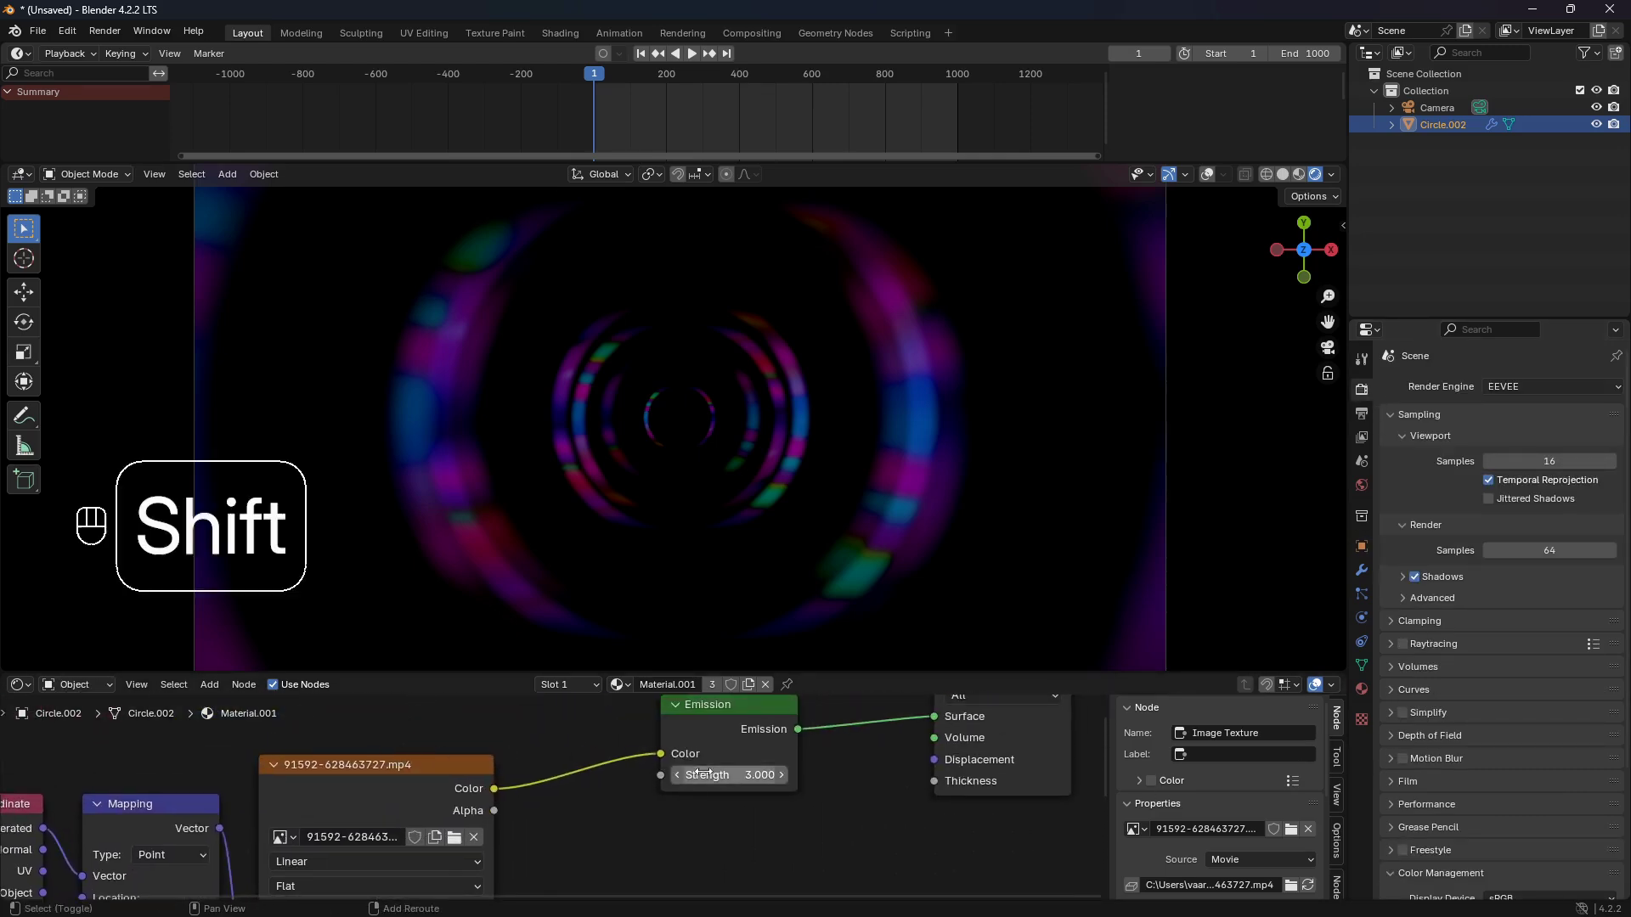
pyautogui.keyDown('shift'); pyautogui.moveTo(723, 775); pyautogui.dragTo(824, 774); pyautogui.keyUp('shift')
# - Set the Mapping node's Y rotation to 0° and the current frame to 0
pyautogui.moveTo(530, 843); pyautogui.dragTo(659, 855, button='middle')
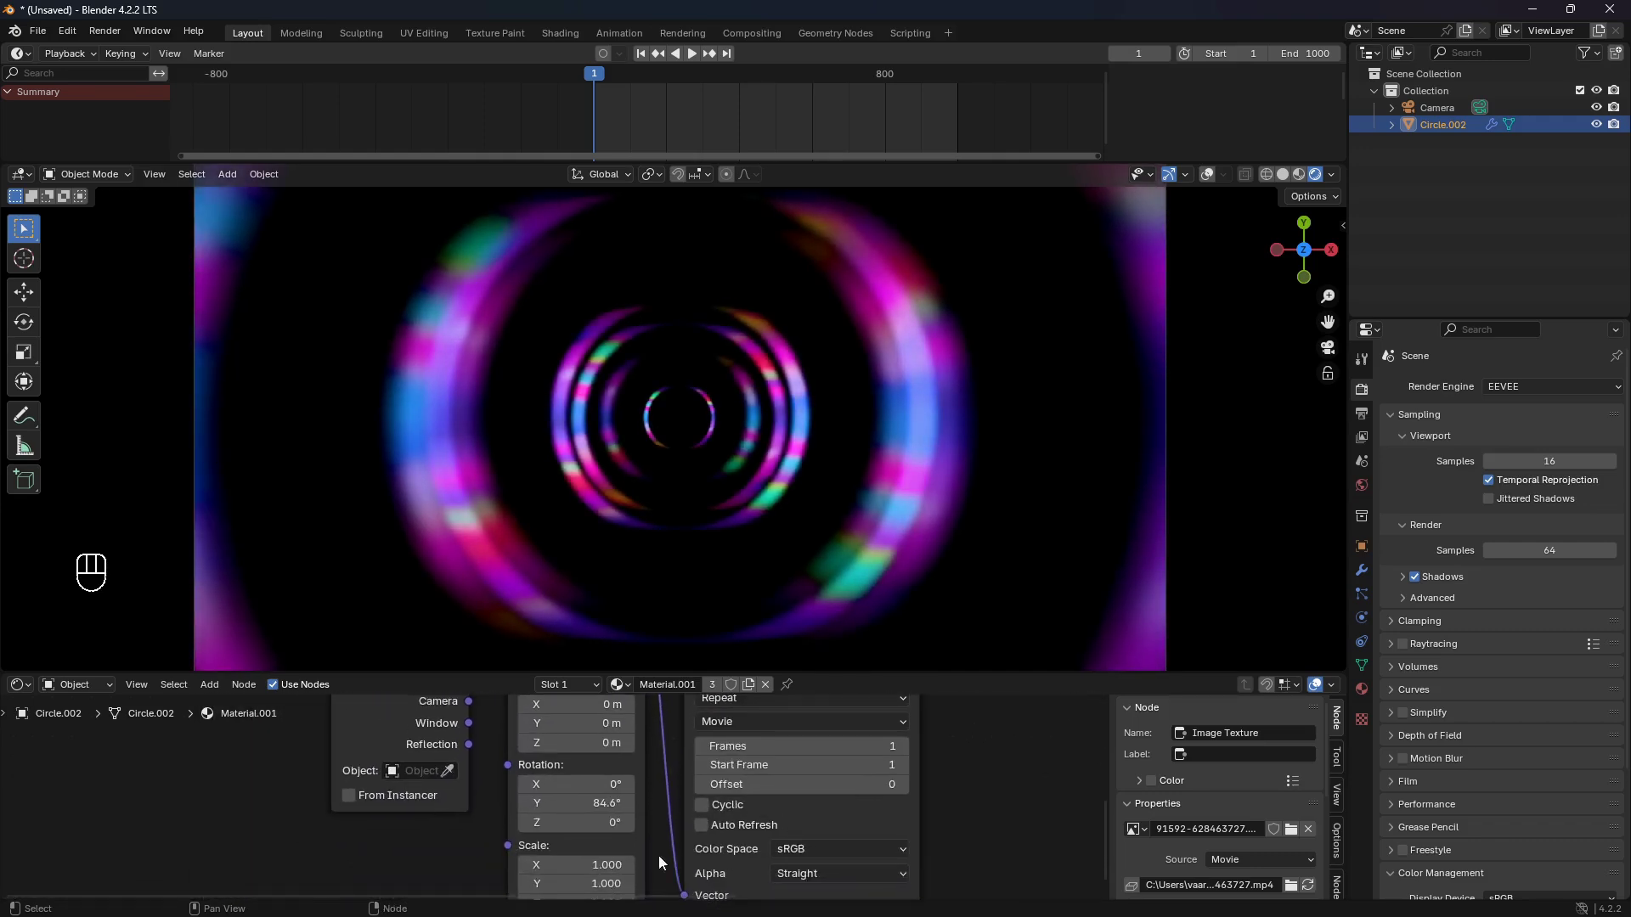
pyautogui.click(598, 804)
pyautogui.press('BackSpace')
pyautogui.write('0')
pyautogui.press('Return')
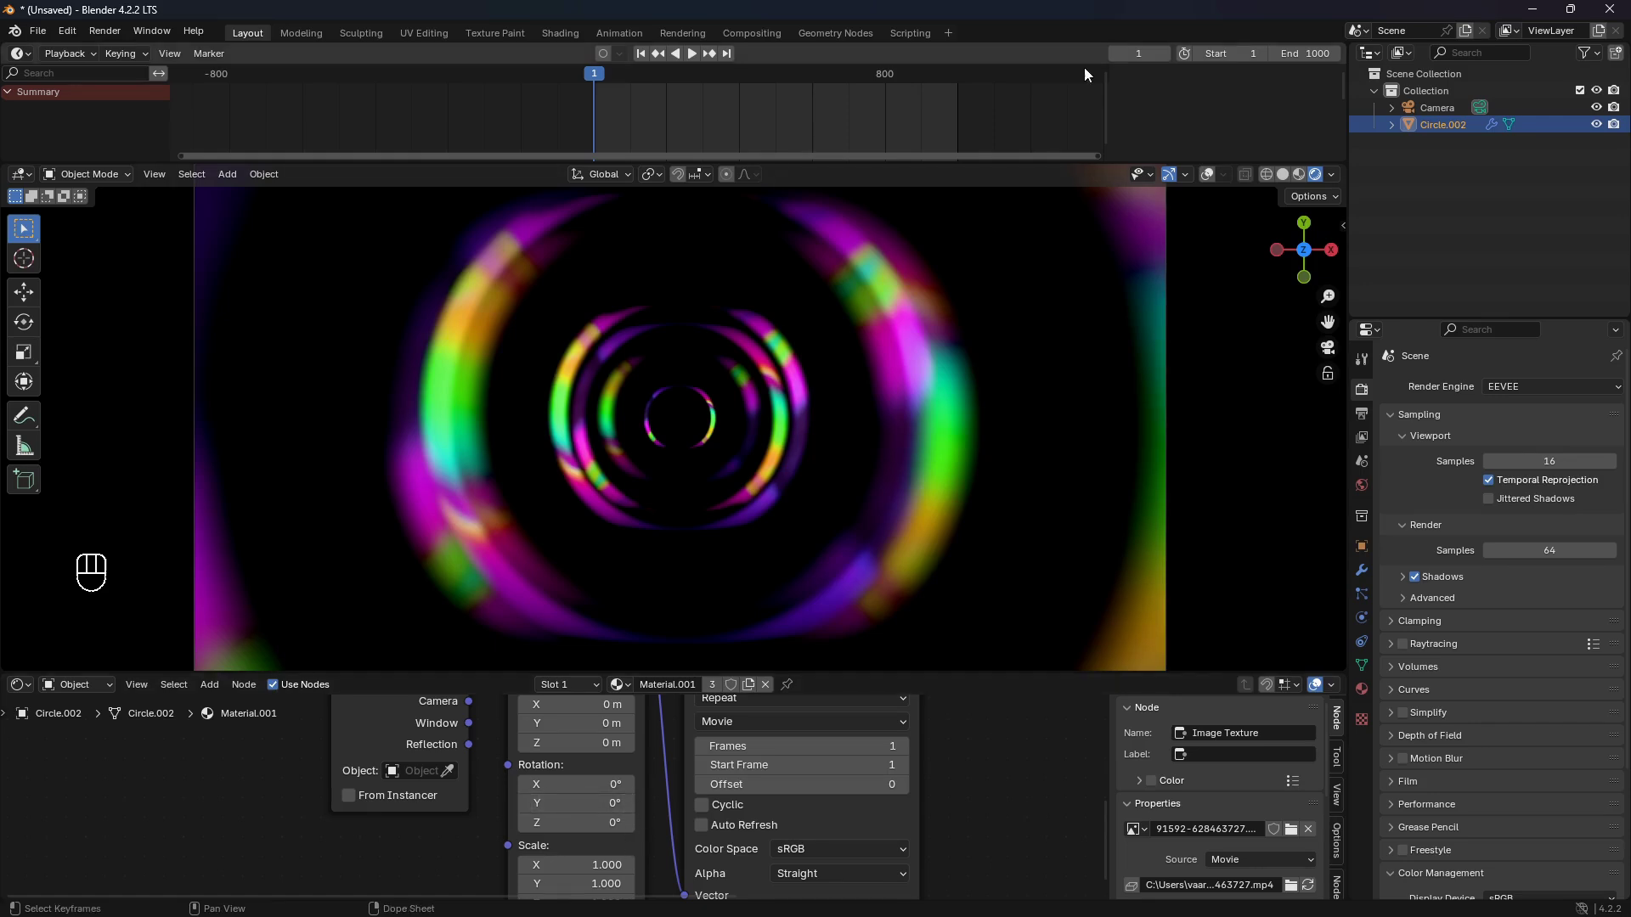
pyautogui.click(1113, 53)
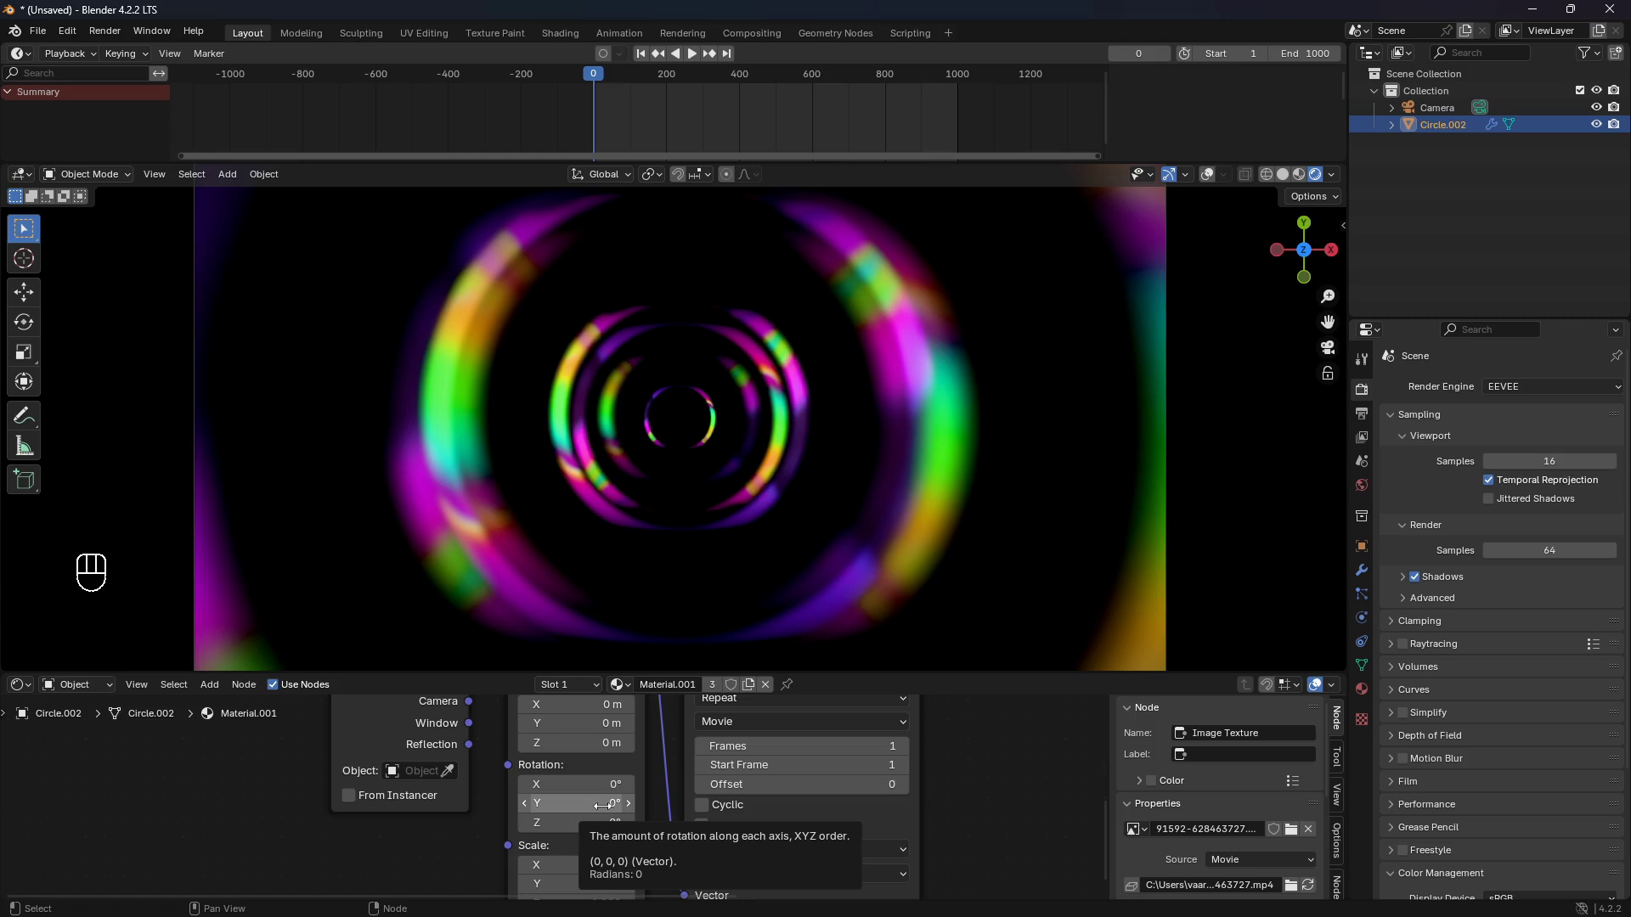
# - Insert a keyframe on the Mapping rotation at 0° on frame 0
pyautogui.press('i')
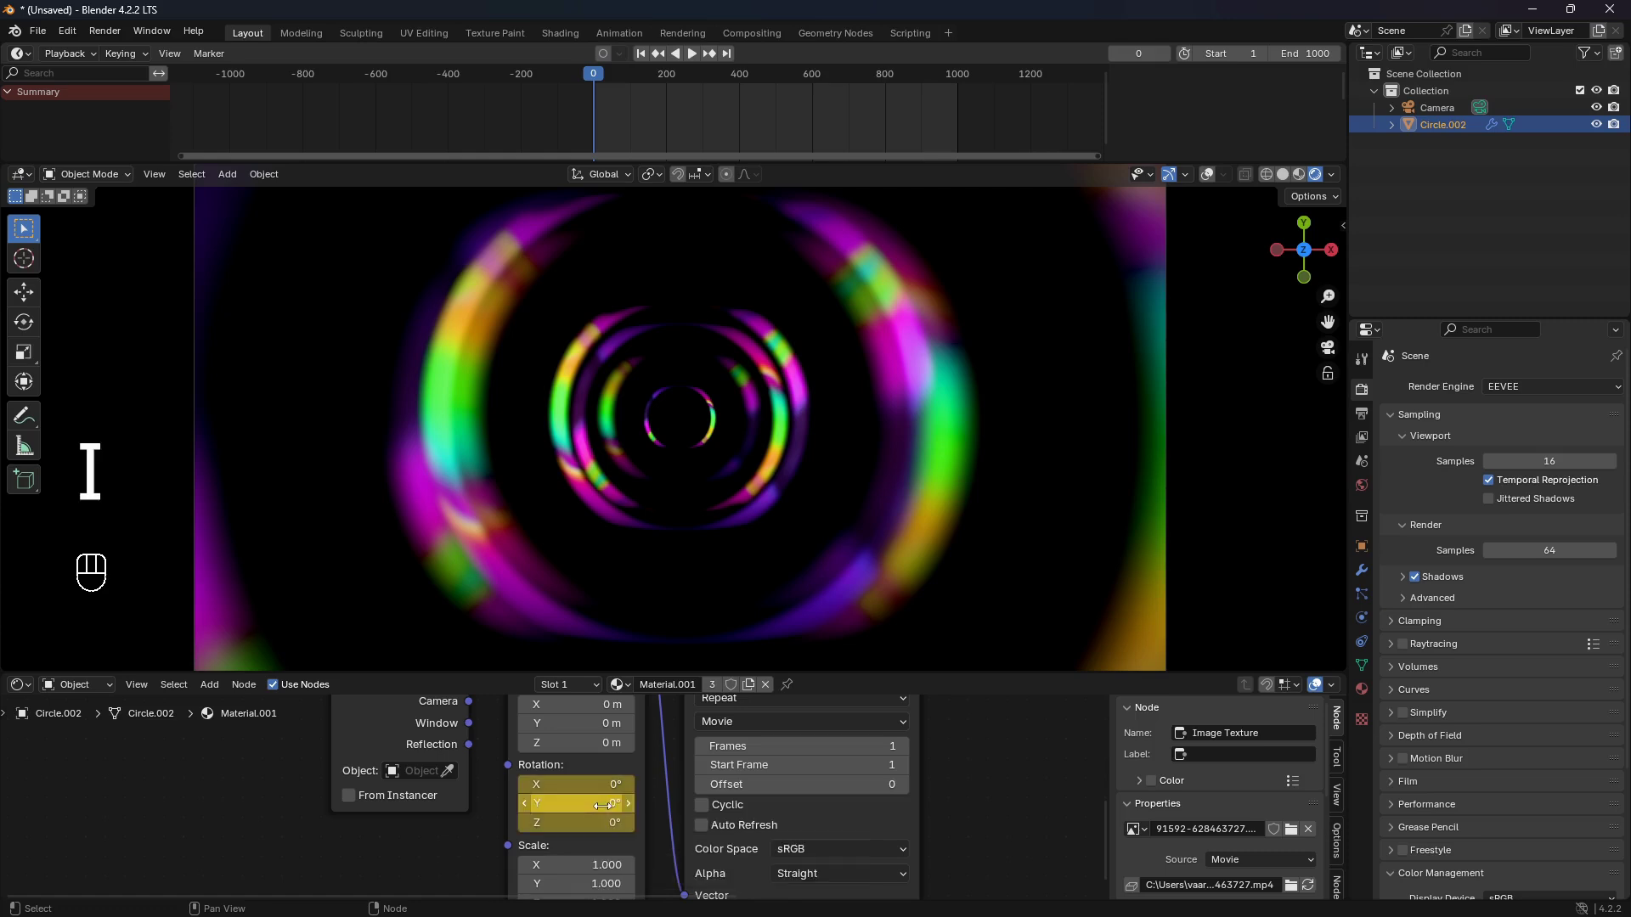
pyautogui.keyDown('shift'); pyautogui.scroll(4, 599, 762); pyautogui.keyUp('shift')
pyautogui.click(601, 751)
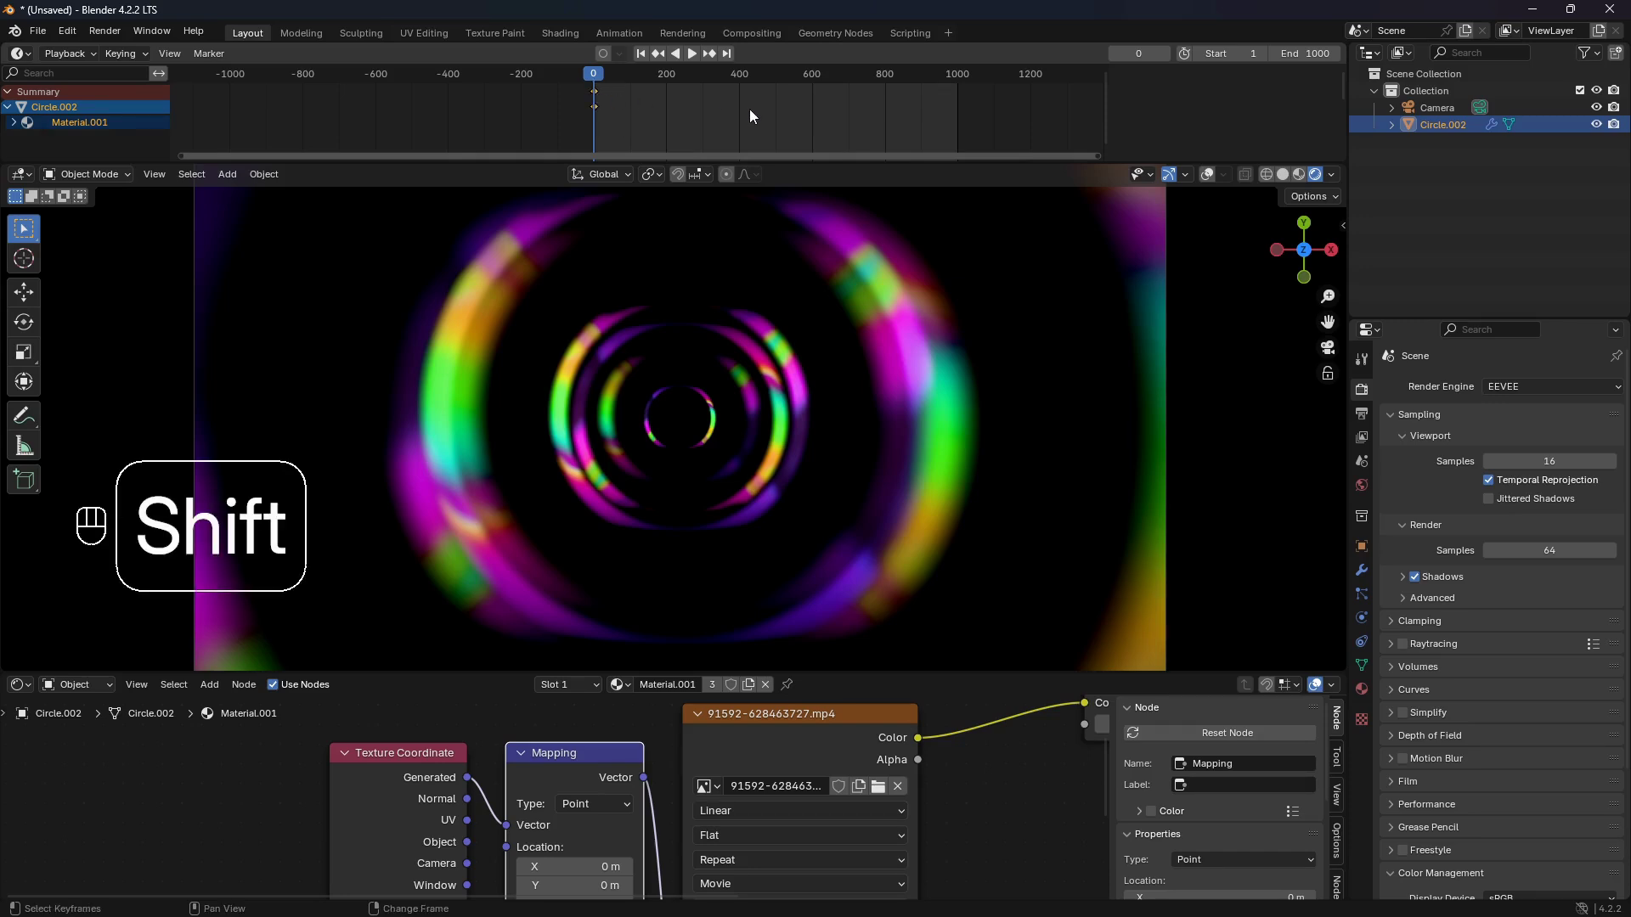
# - At frame 1000, set Mapping Y rotation to 360° and keyframe it
pyautogui.hotkey('shift', 'Right')
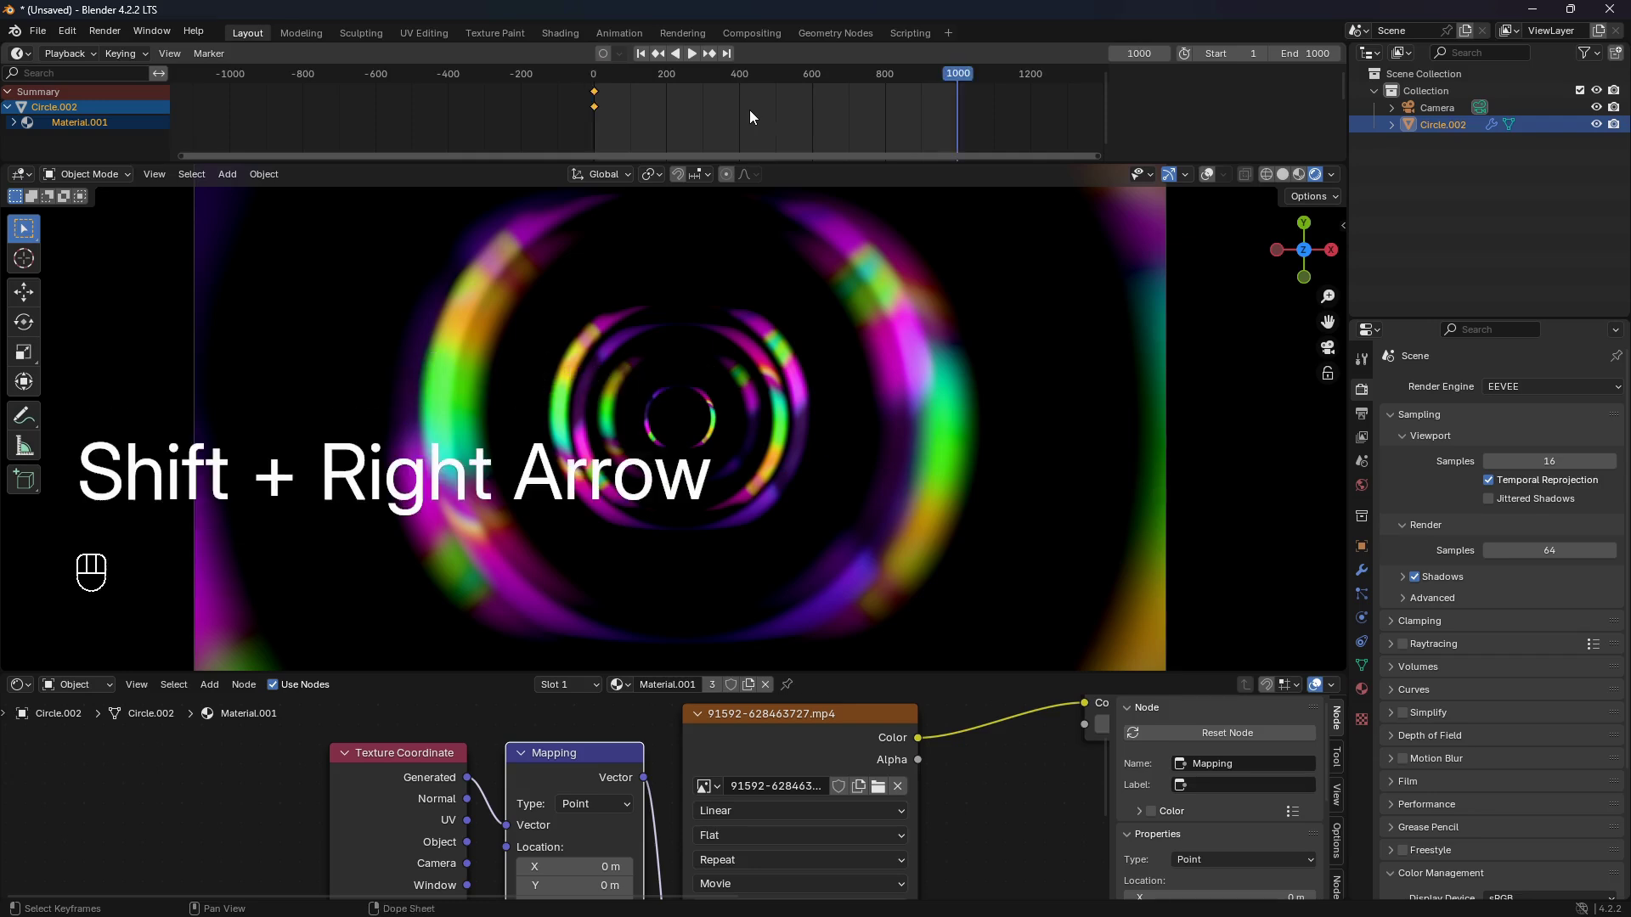
pyautogui.moveTo(751, 425); pyautogui.dragTo(762, 521, button='middle')
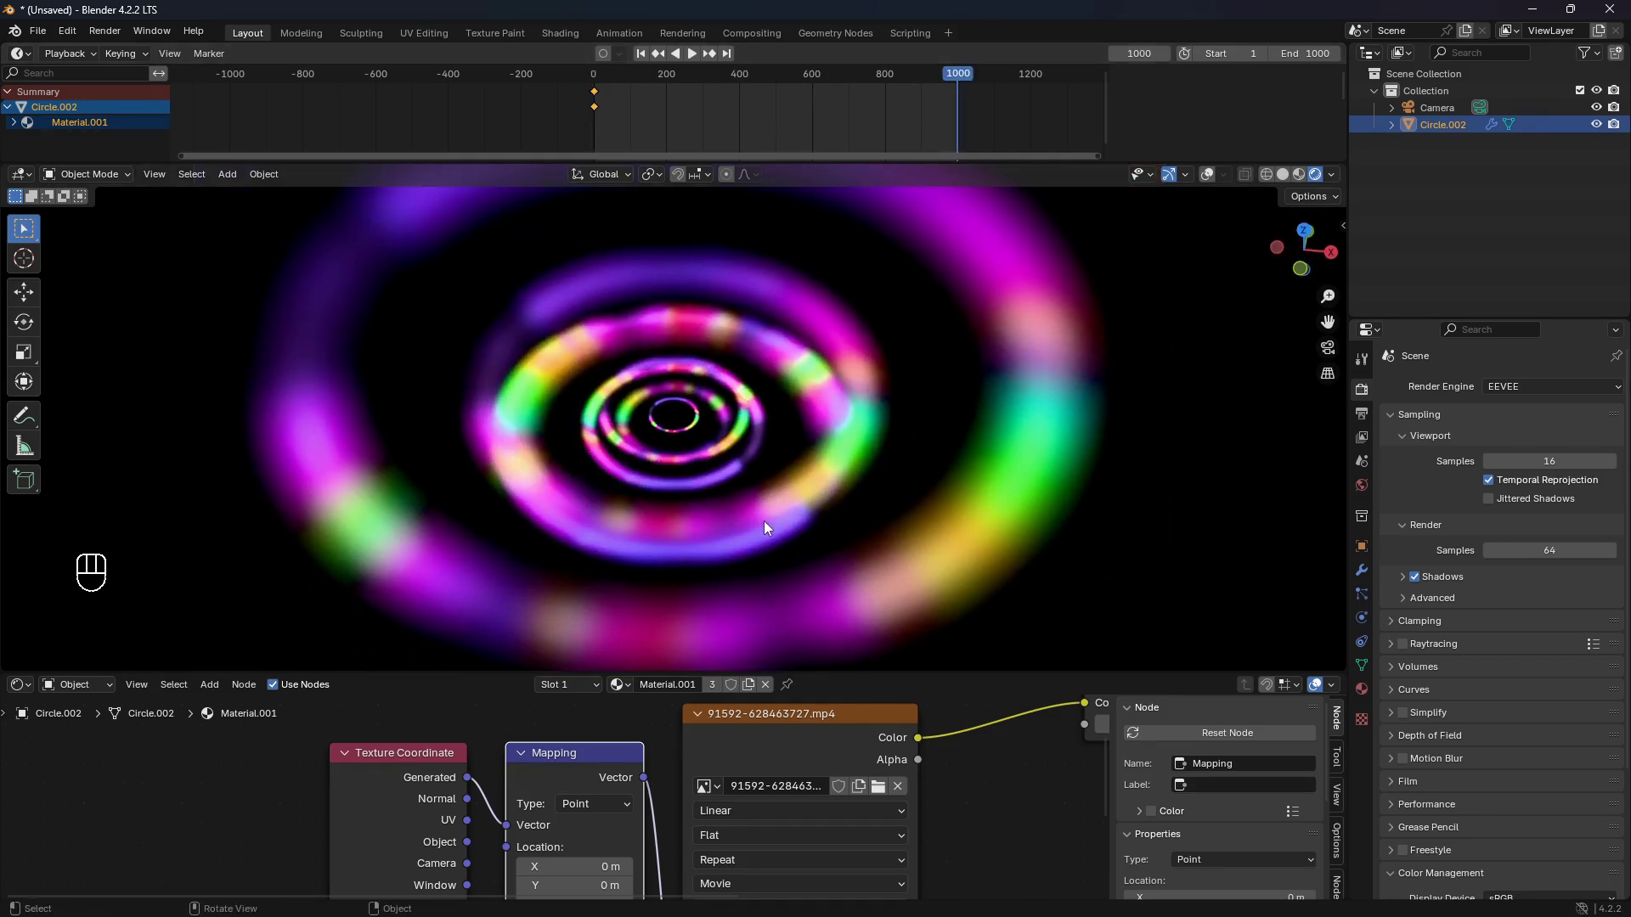
pyautogui.scroll(-5, 687, 807)
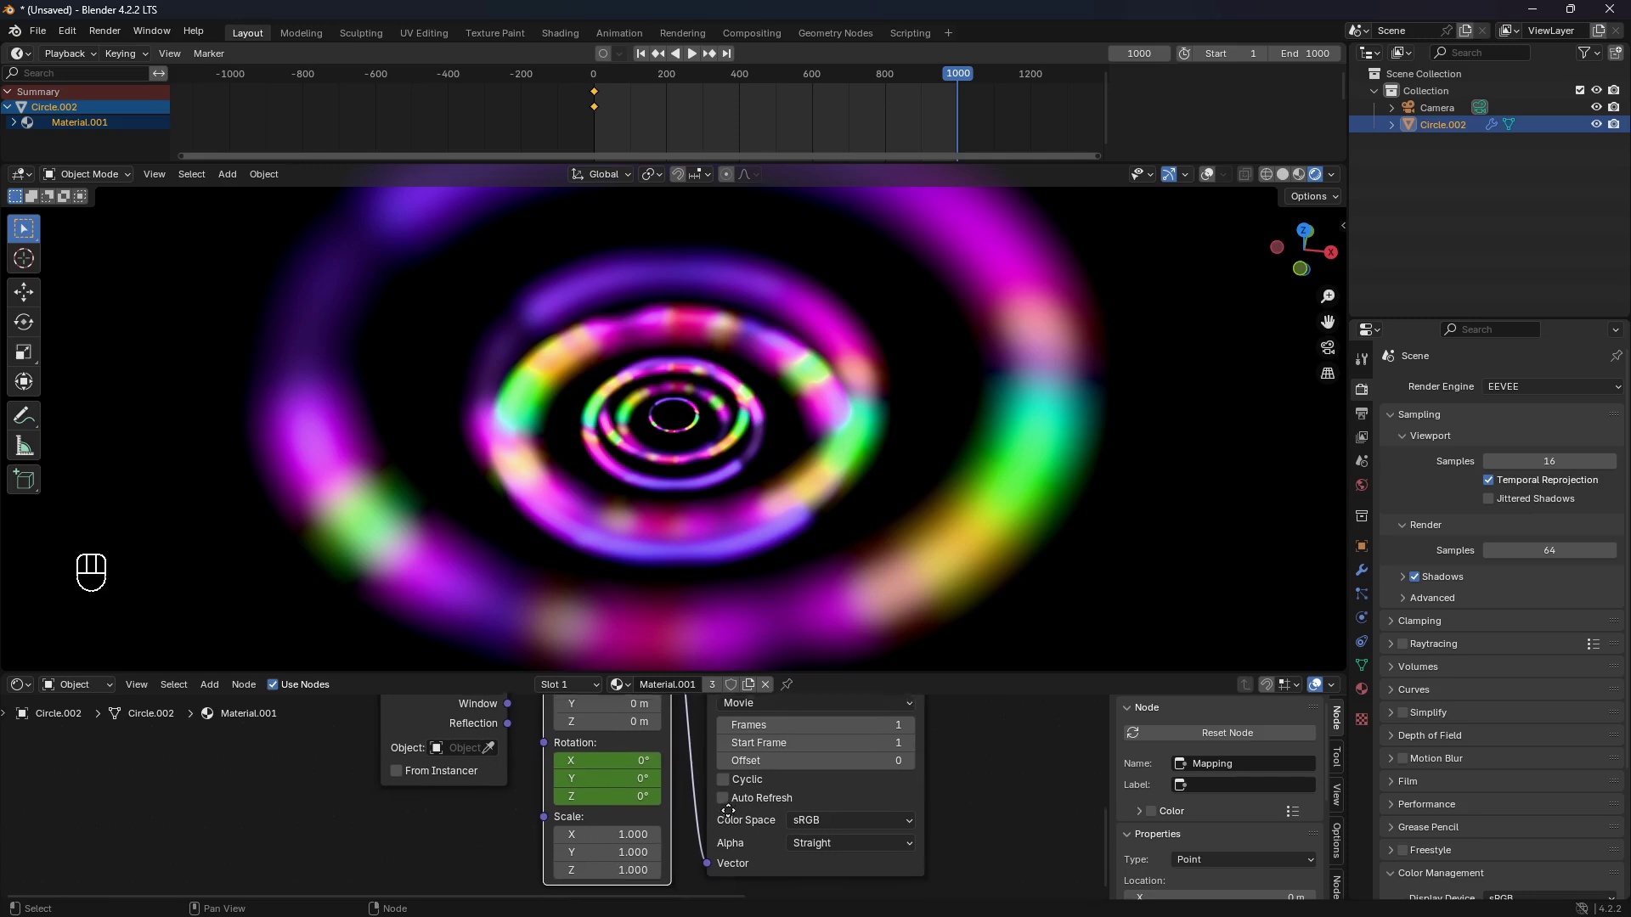
pyautogui.doubleClick(634, 772)
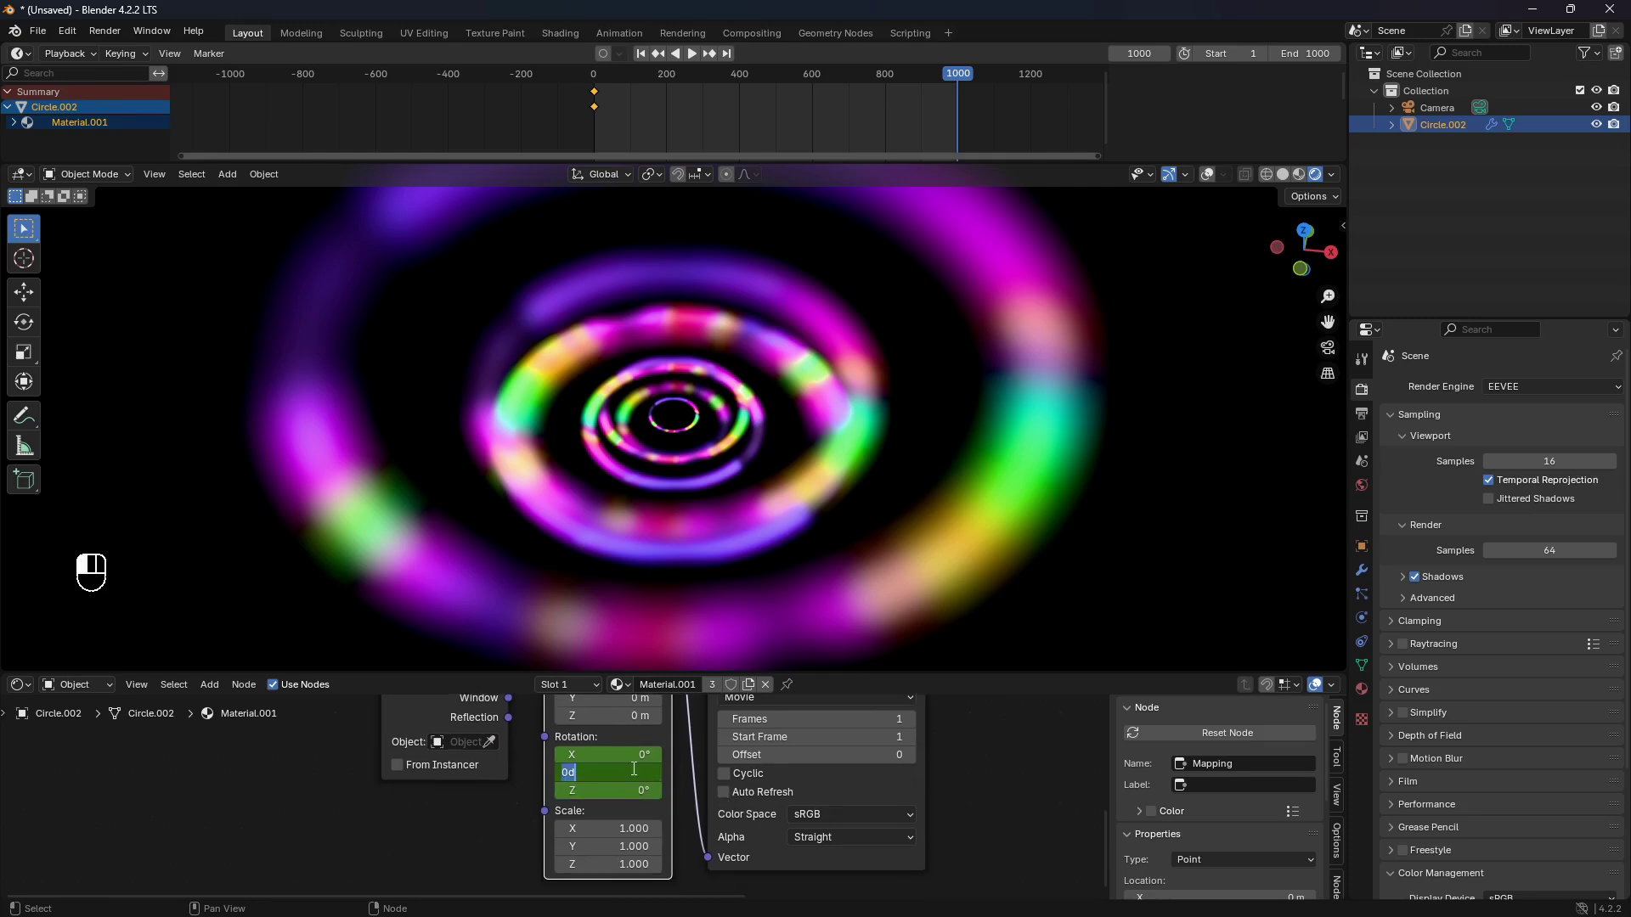
pyautogui.press('BackSpace')
pyautogui.press('Return')
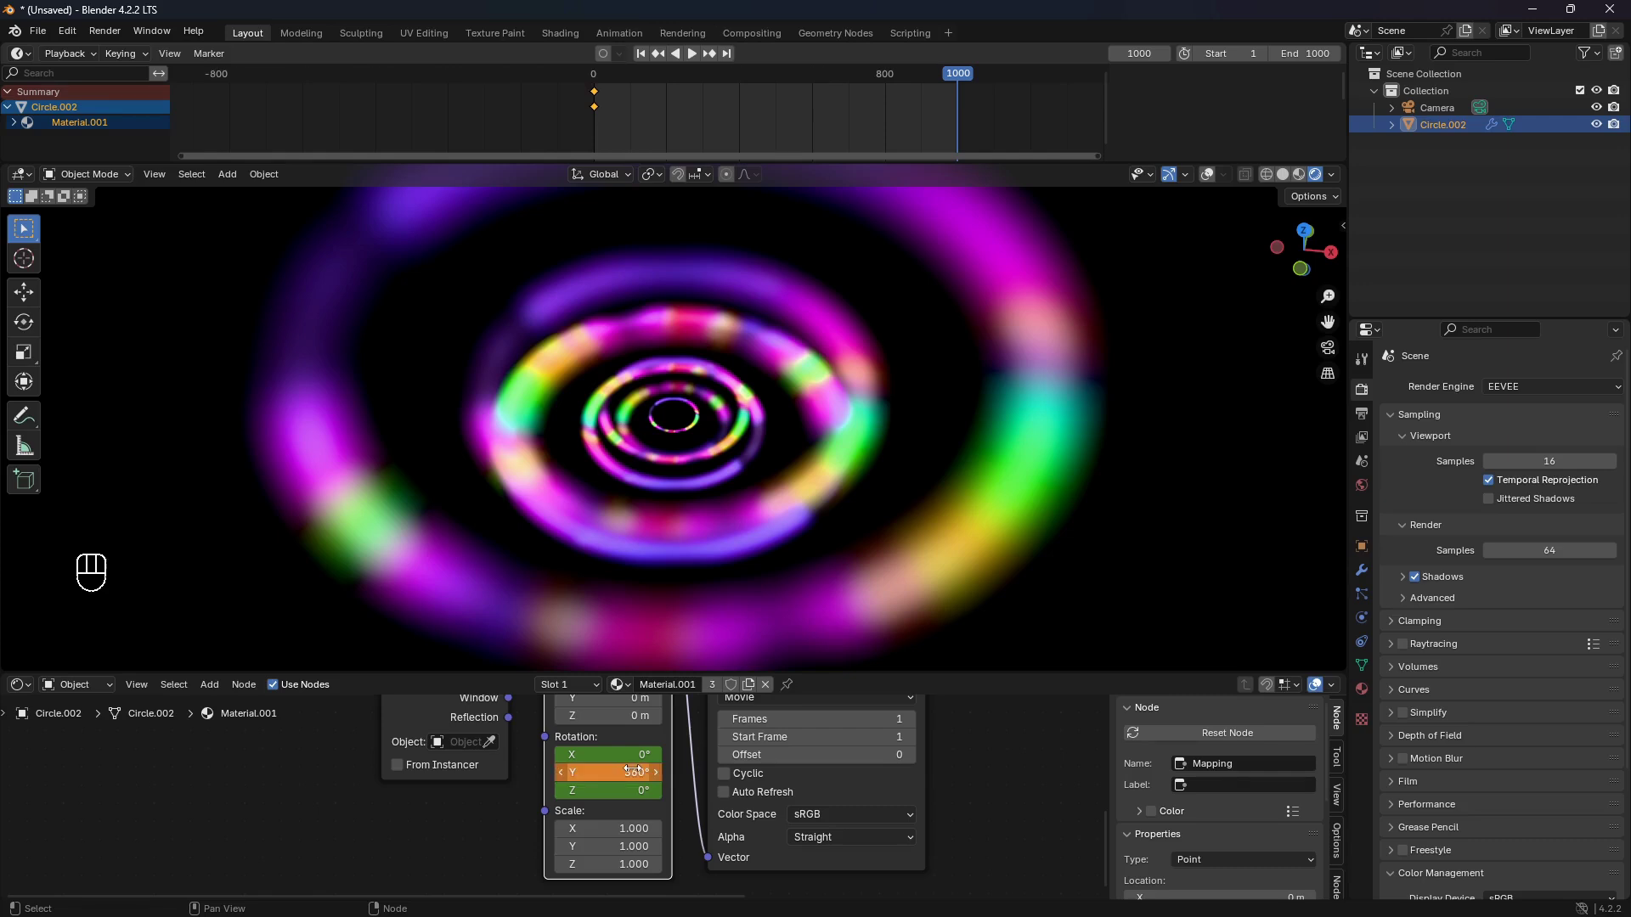
pyautogui.press('i')
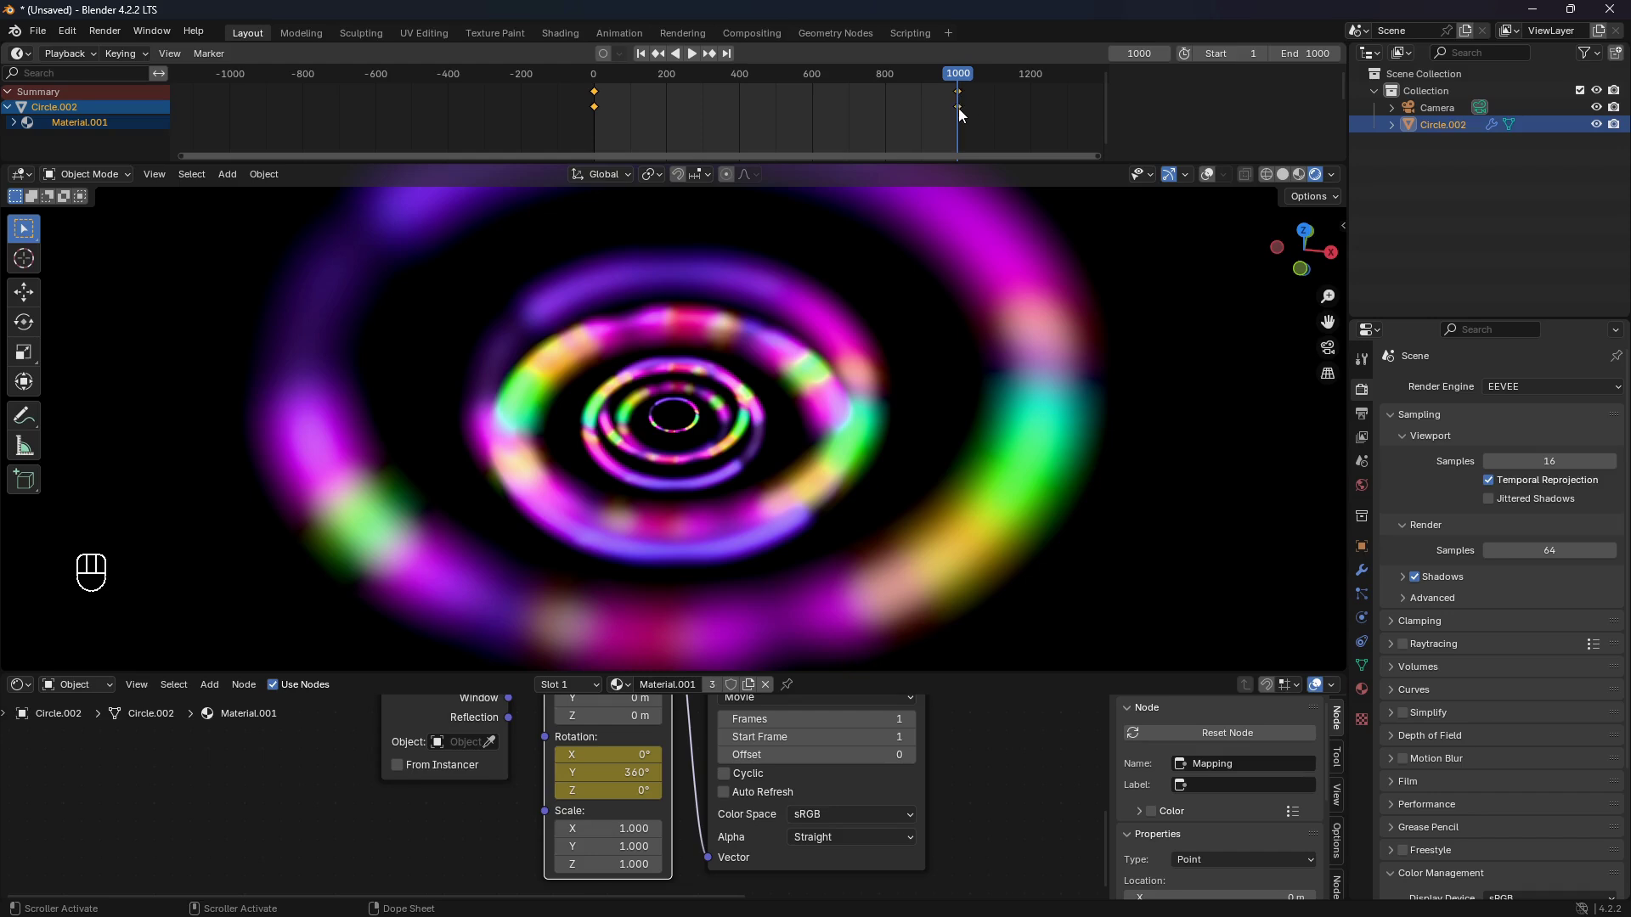
# - Select all keyframes and set their interpolation mode to Linear
pyautogui.press('a')
pyautogui.rightClick(850, 104)
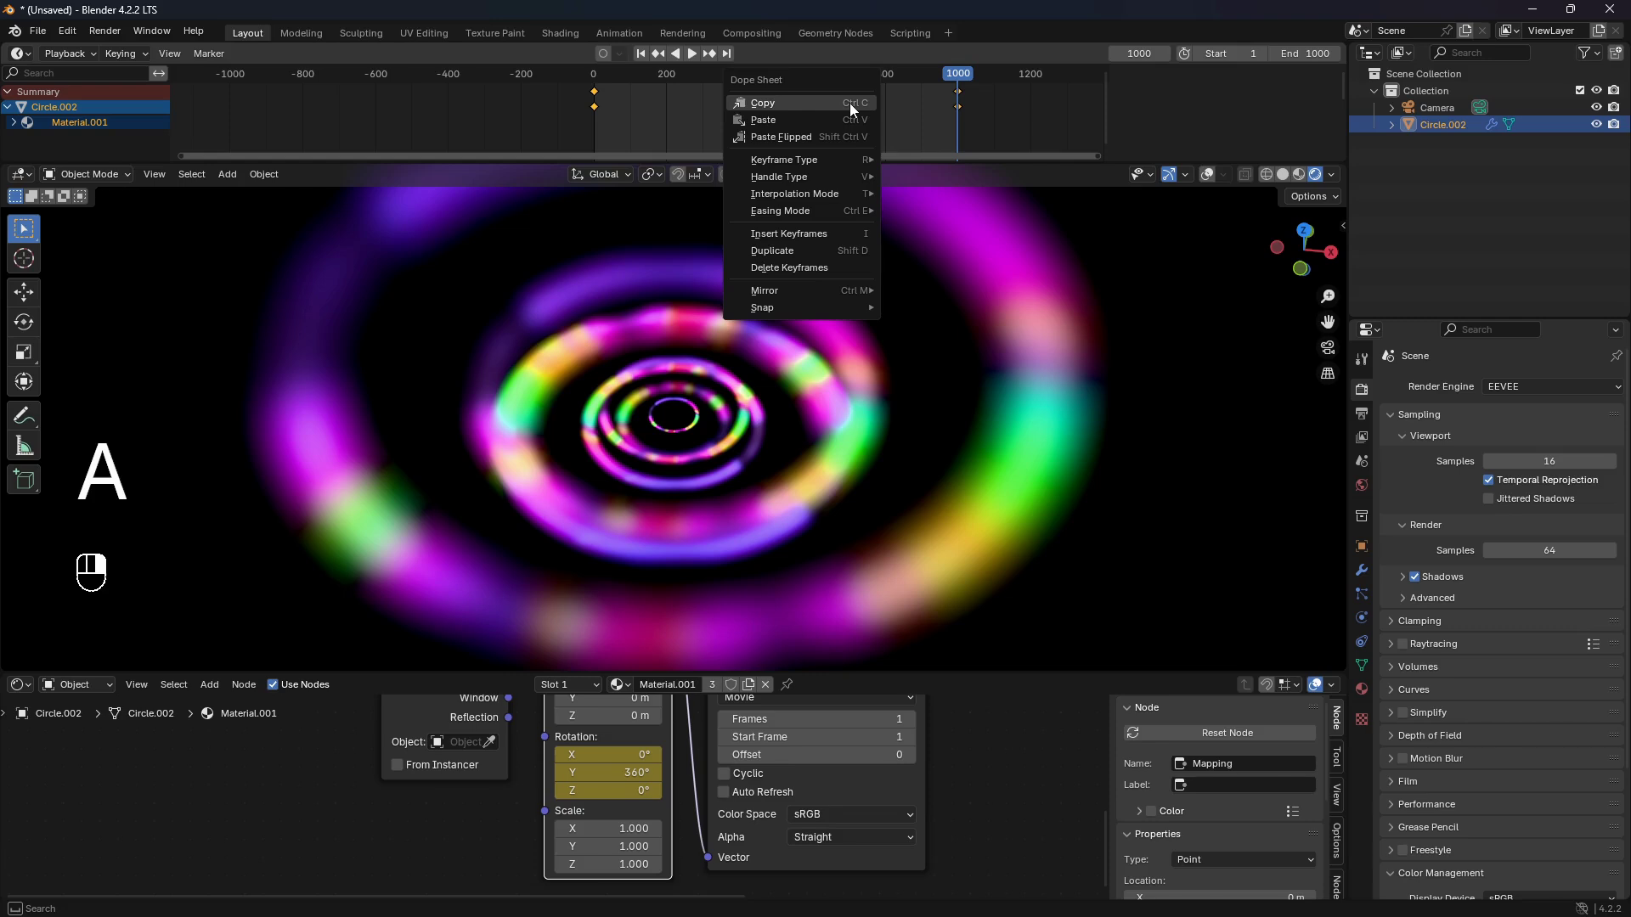
pyautogui.moveTo(844, 194)
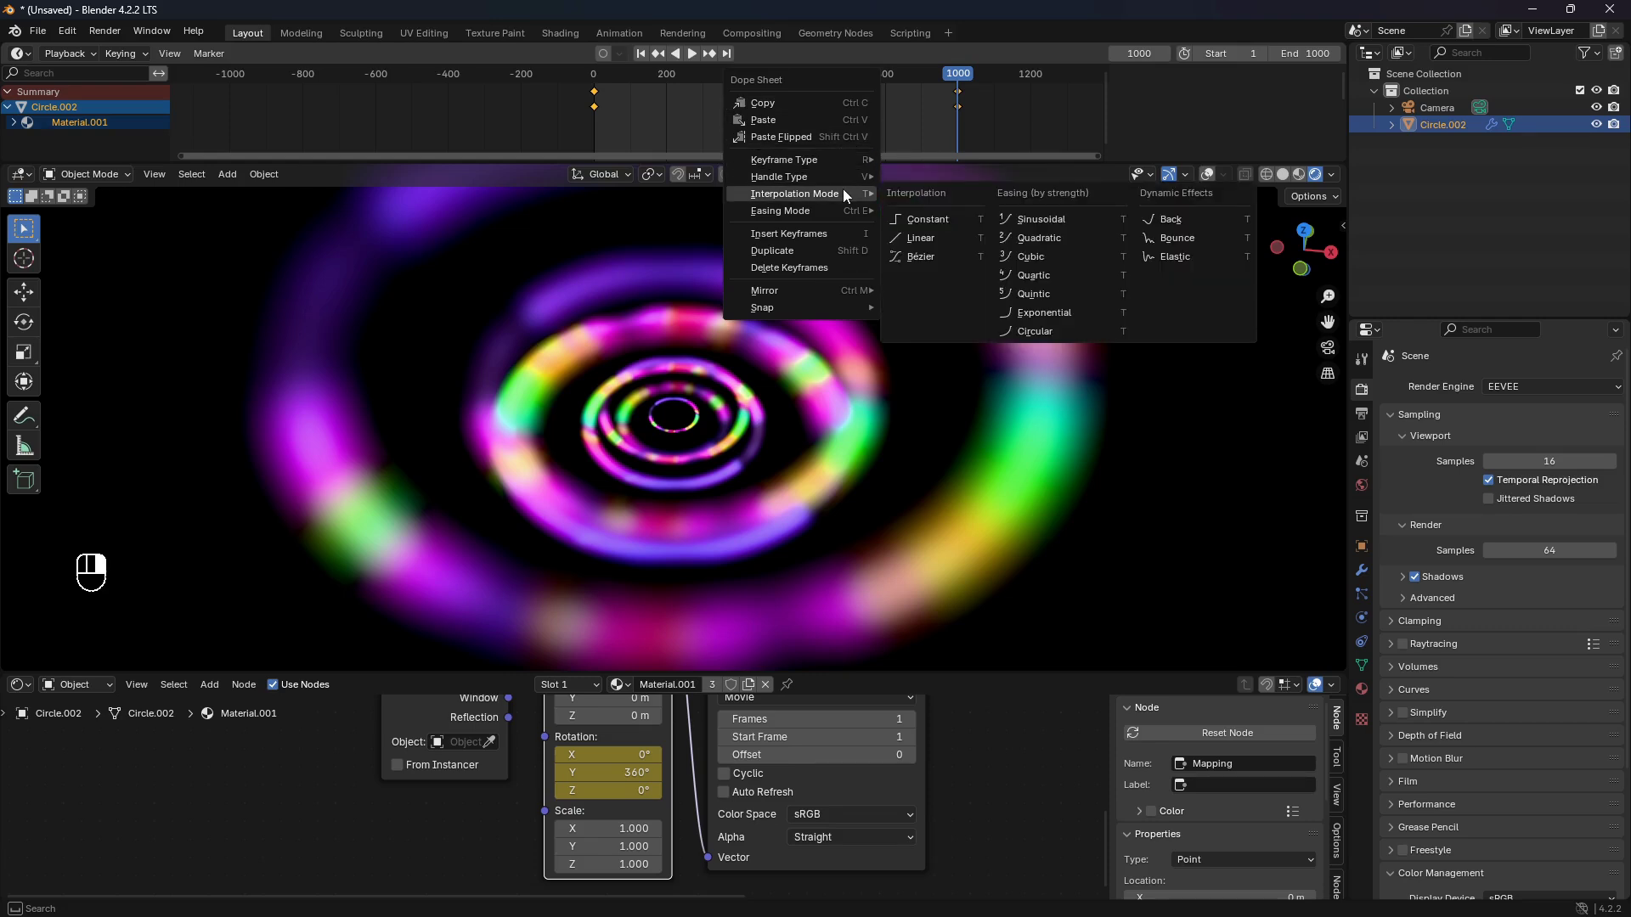
pyautogui.click(964, 236)
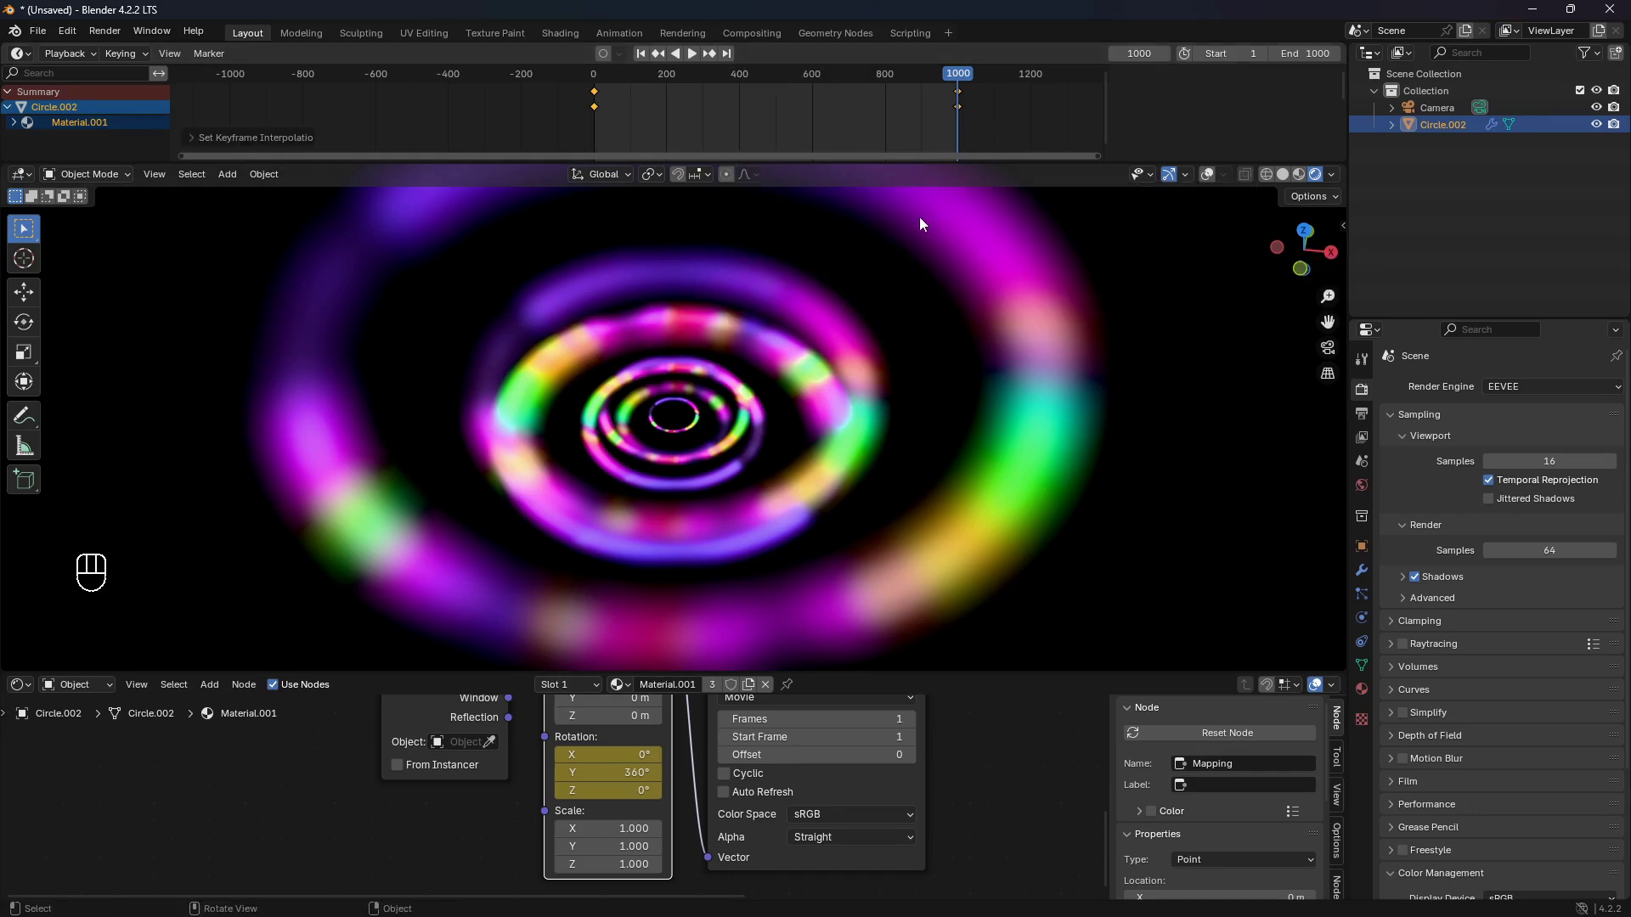
# - Play the animation through the camera view, scrub to about frame 402, and stop
pyautogui.press('space')
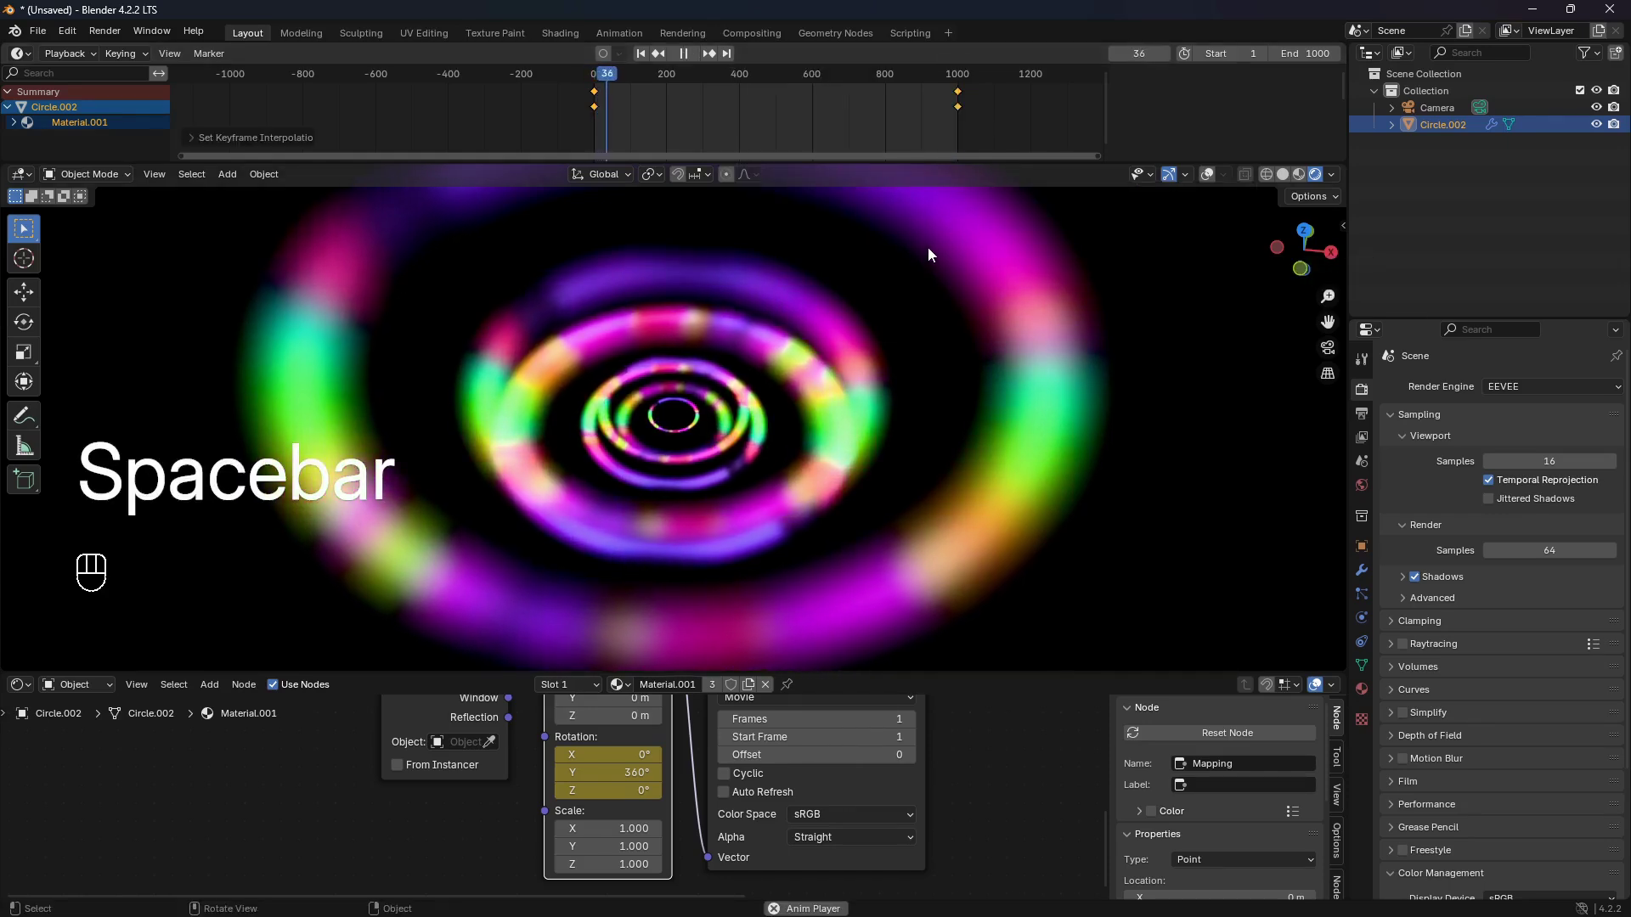
pyautogui.press('KP_0')
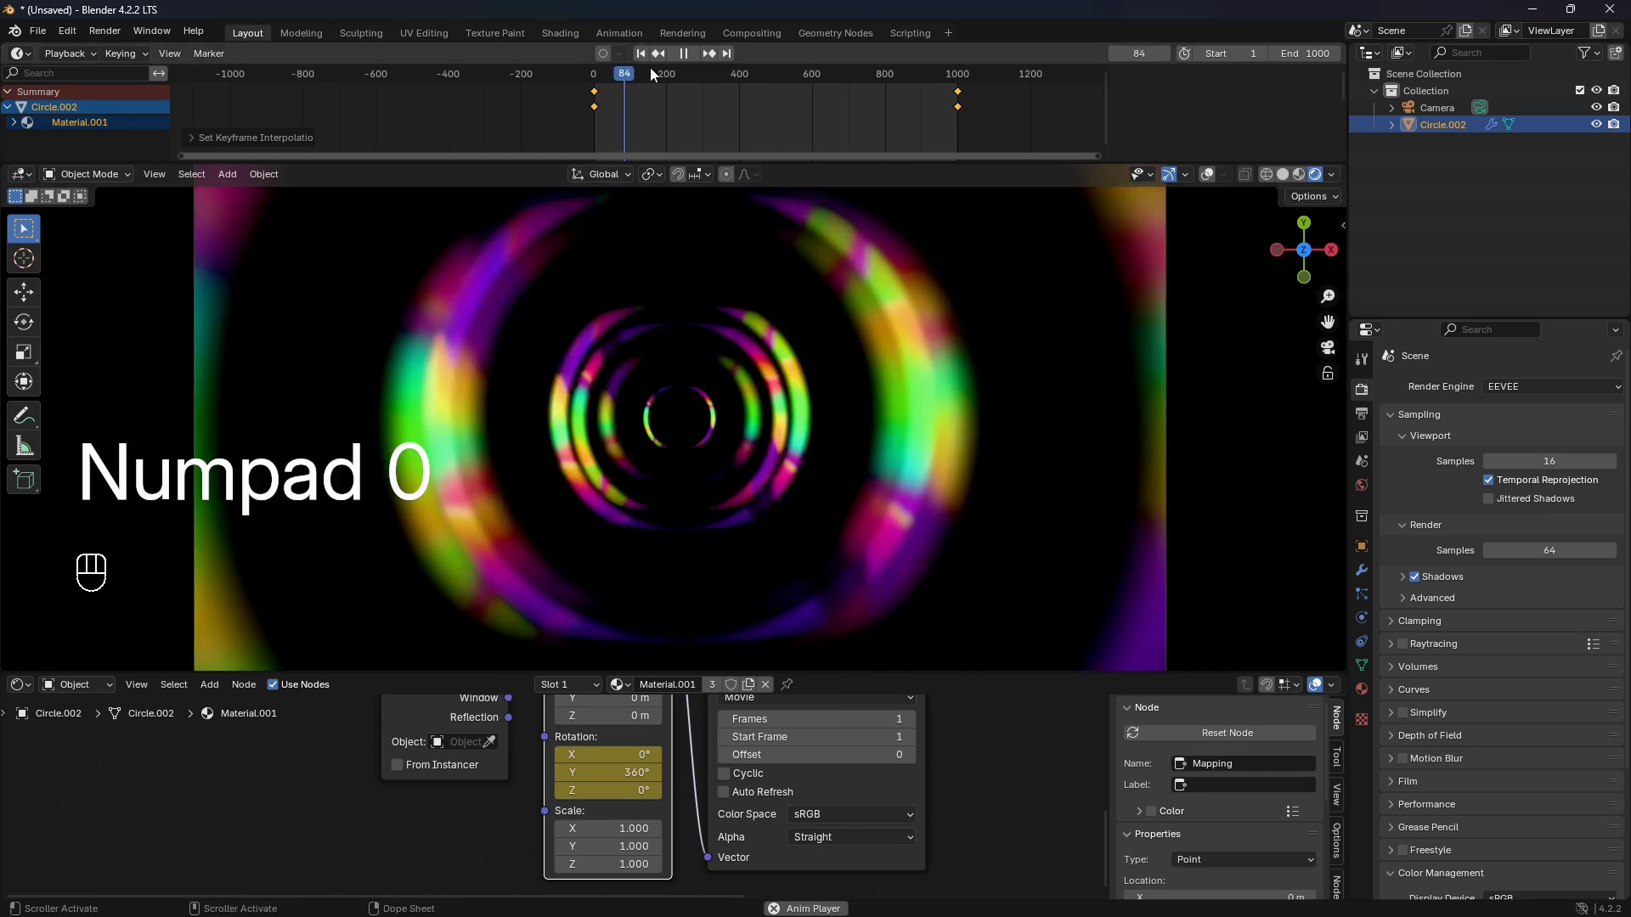
pyautogui.moveTo(639, 76); pyautogui.dragTo(741, 73)
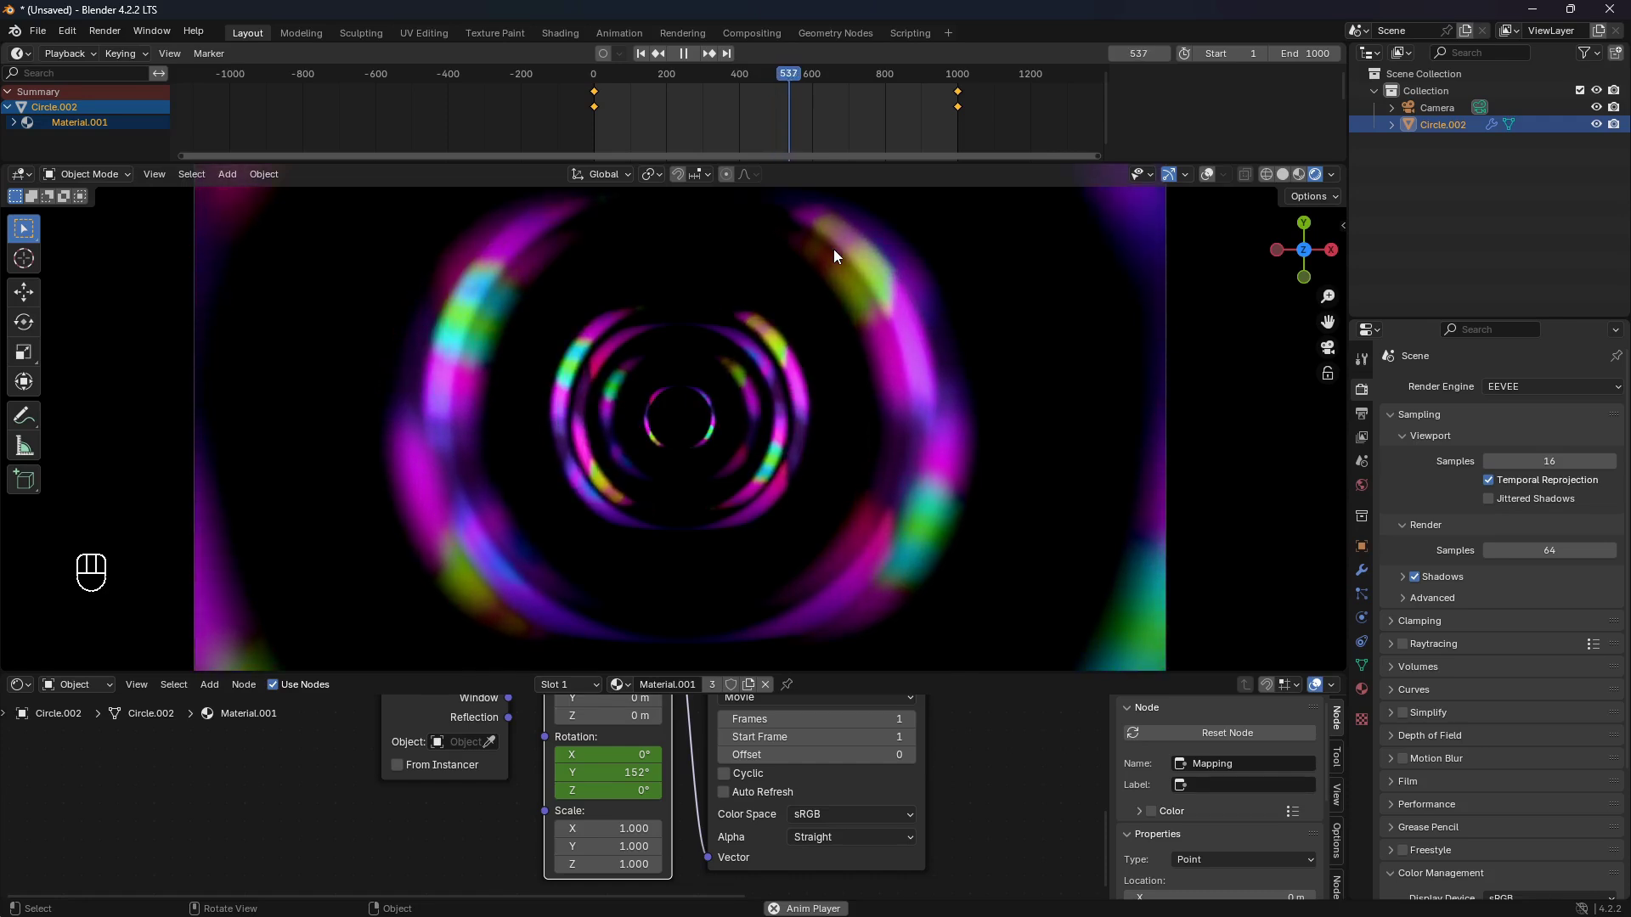
pyautogui.press('space')
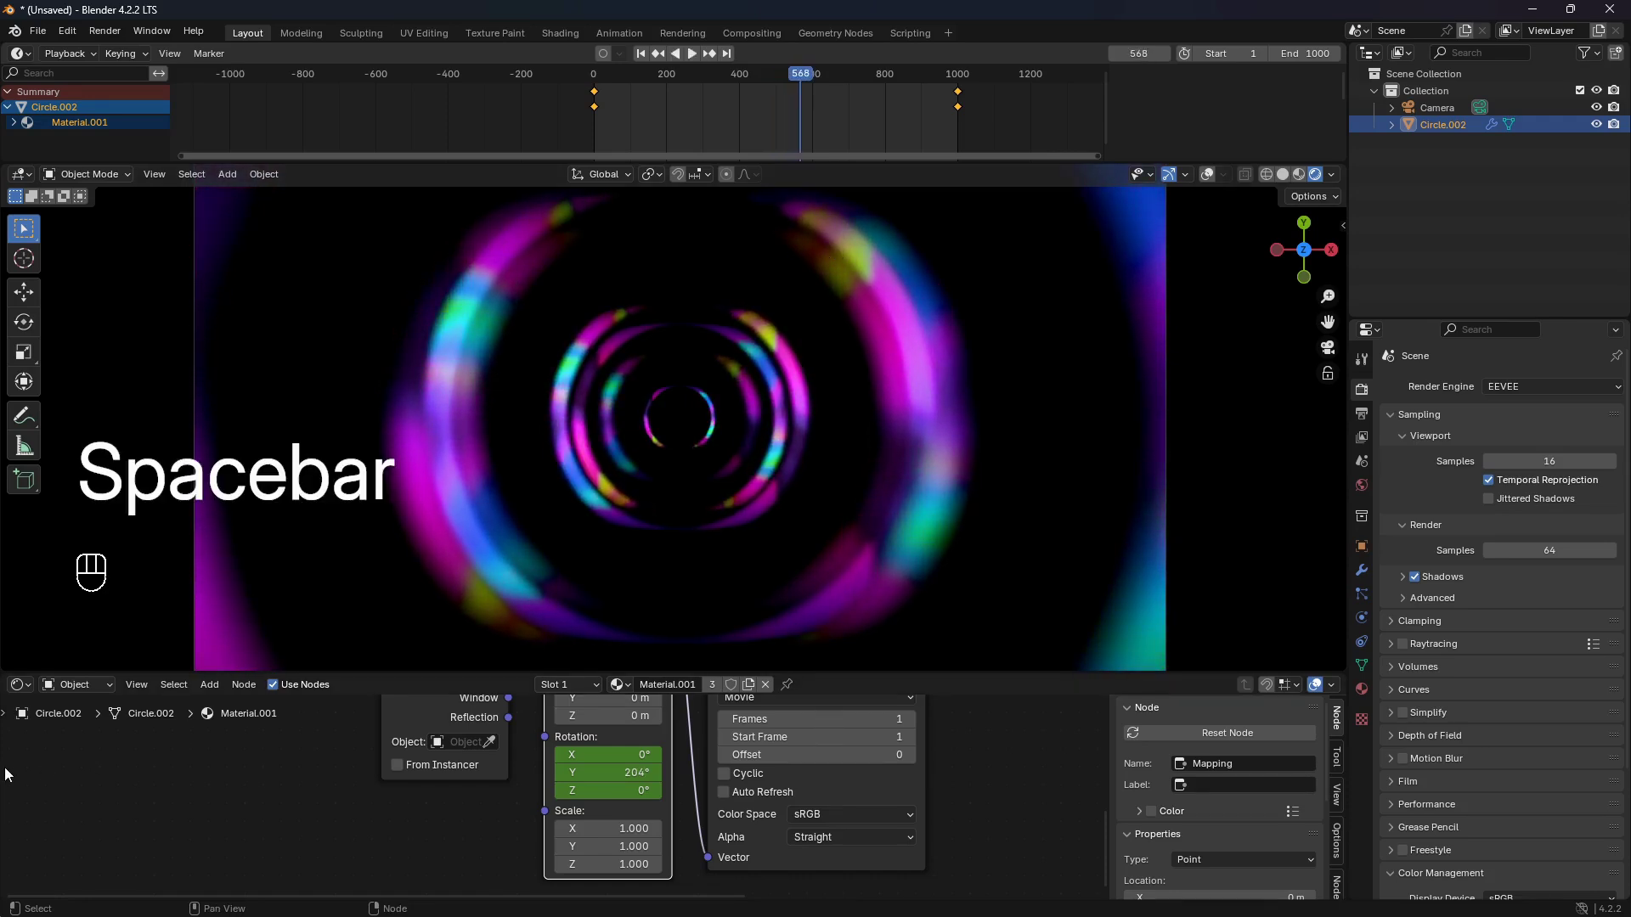
pyautogui.click(89, 687)
pyautogui.click(30, 686)
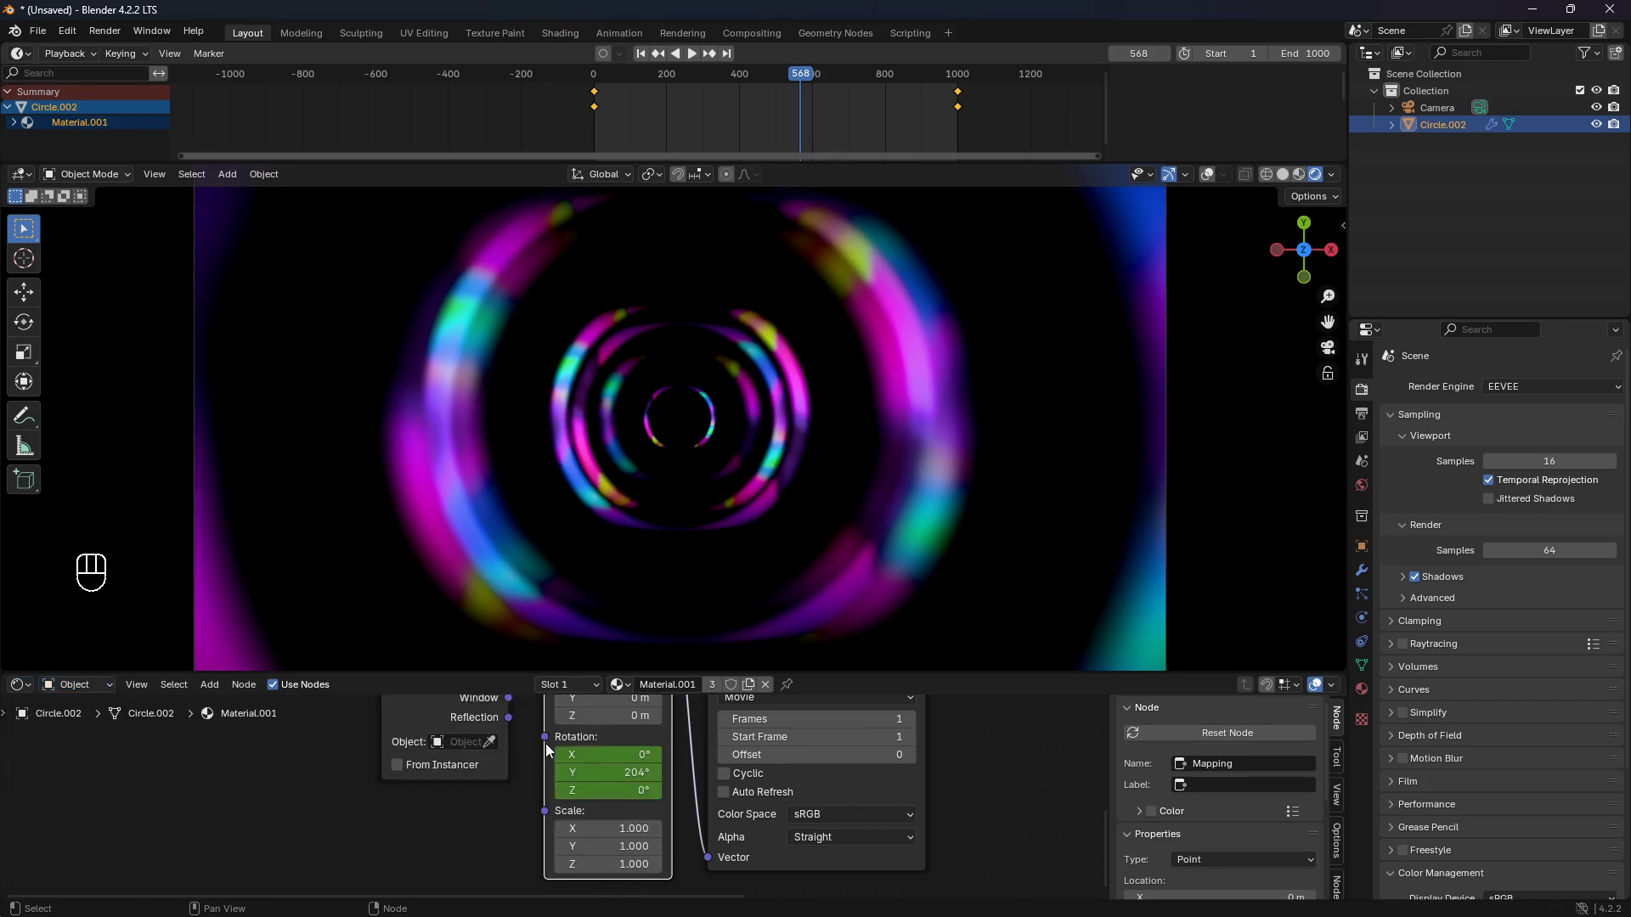
pyautogui.moveTo(684, 775); pyautogui.dragTo(412, 902, button='middle')
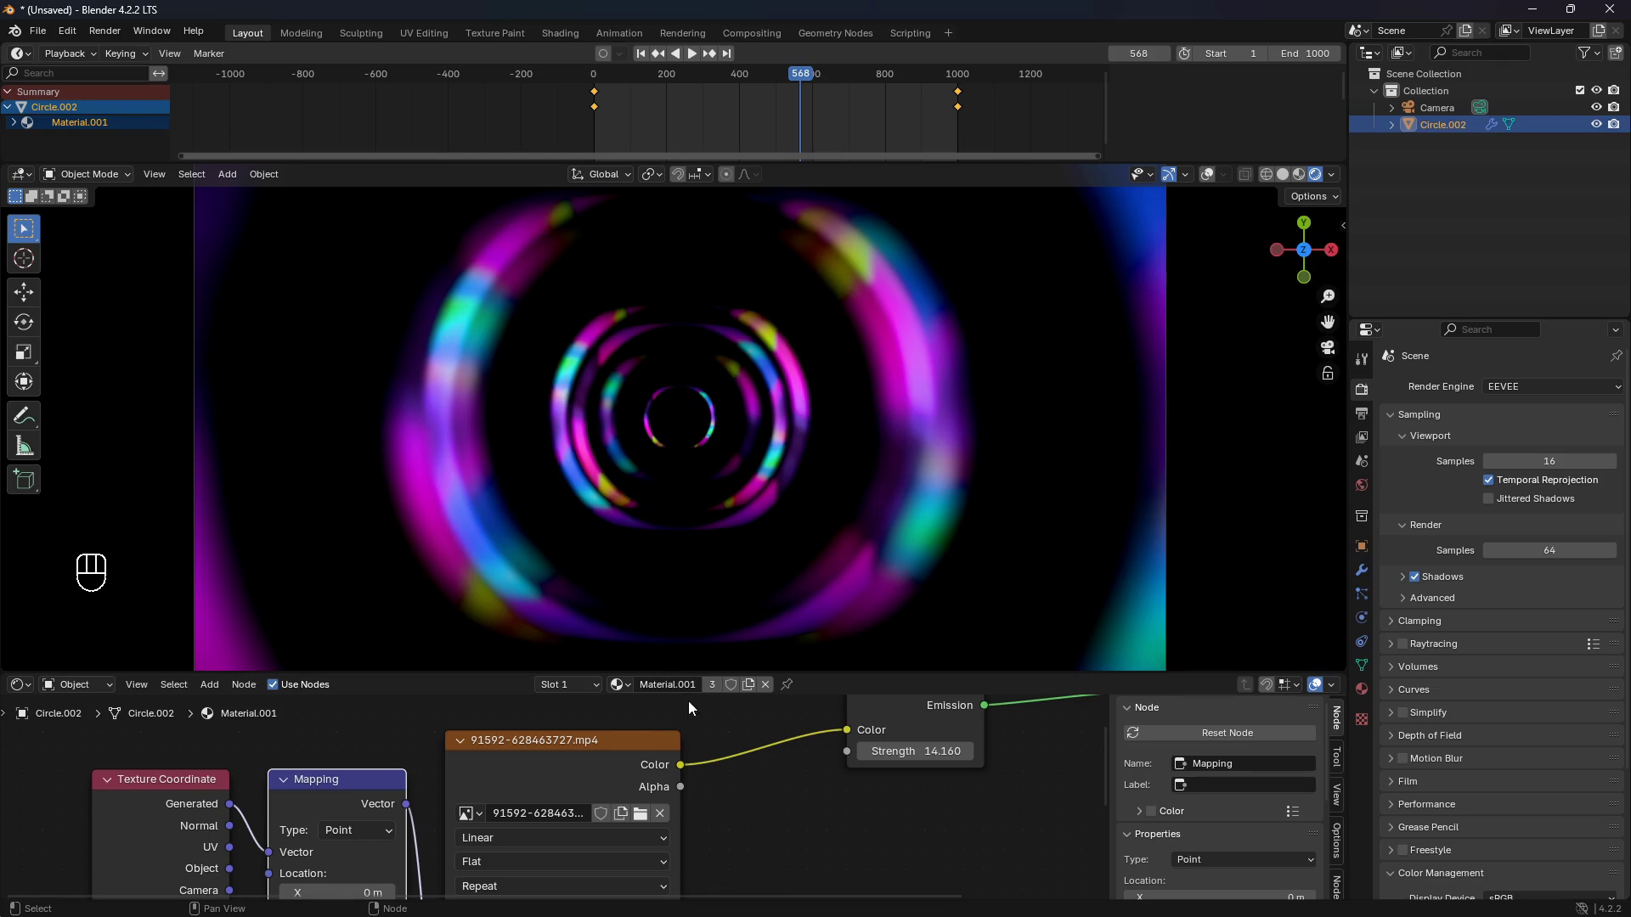
# - With overlays hidden, resume playback and enlarge the 3D viewport
pyautogui.click(1206, 175)
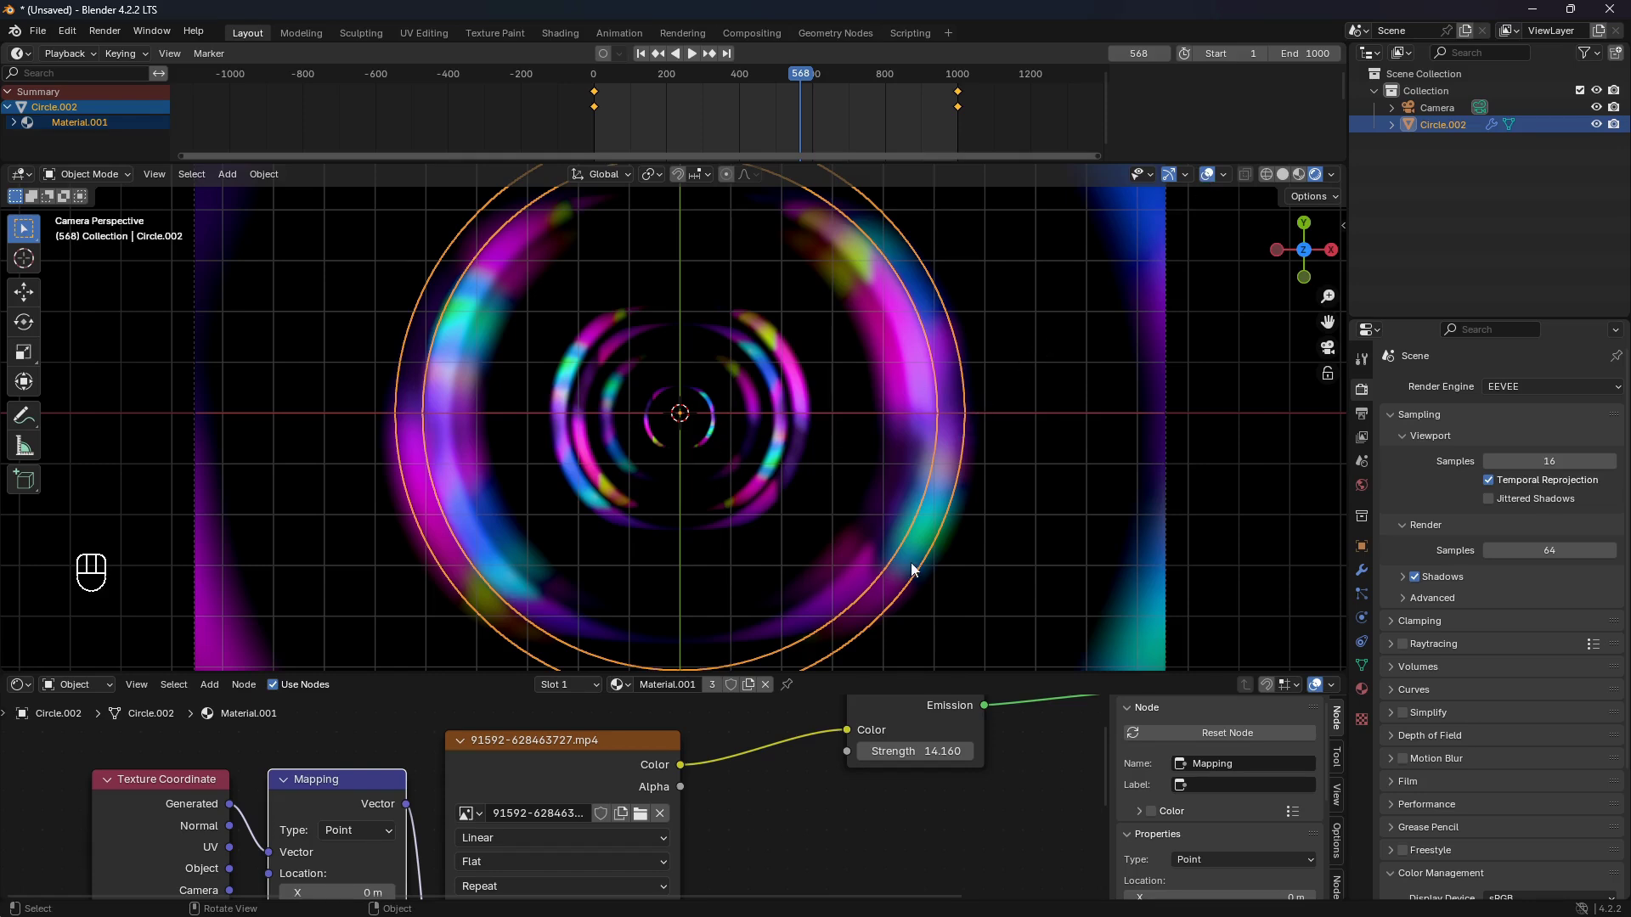
pyautogui.click(1210, 178)
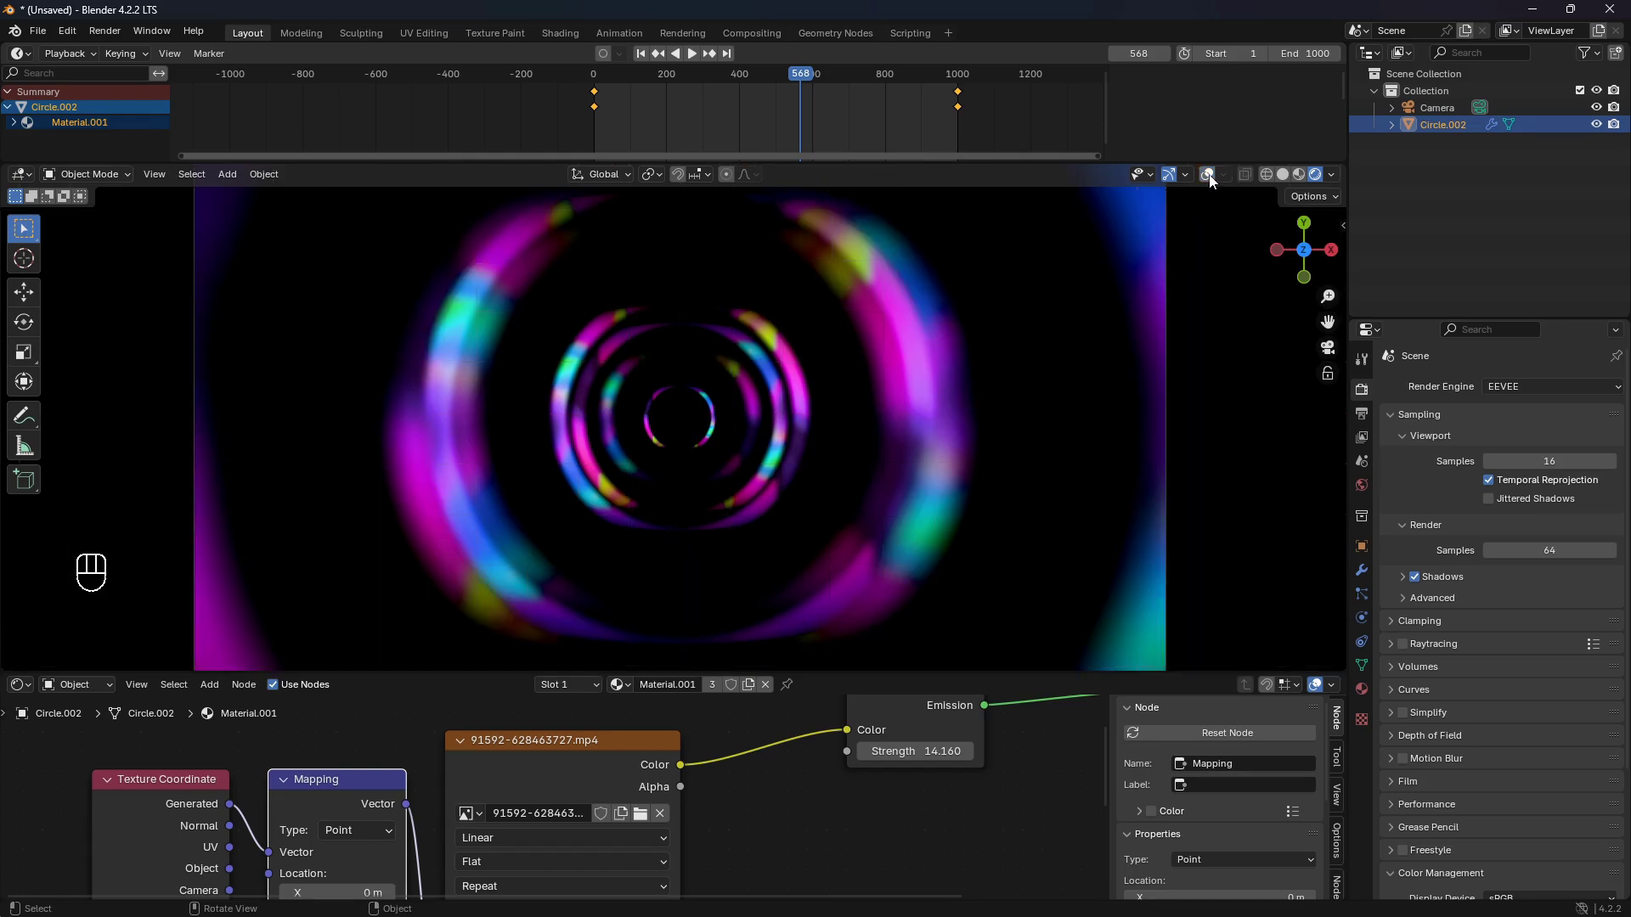
pyautogui.press('space')
pyautogui.moveTo(892, 674); pyautogui.dragTo(892, 739)
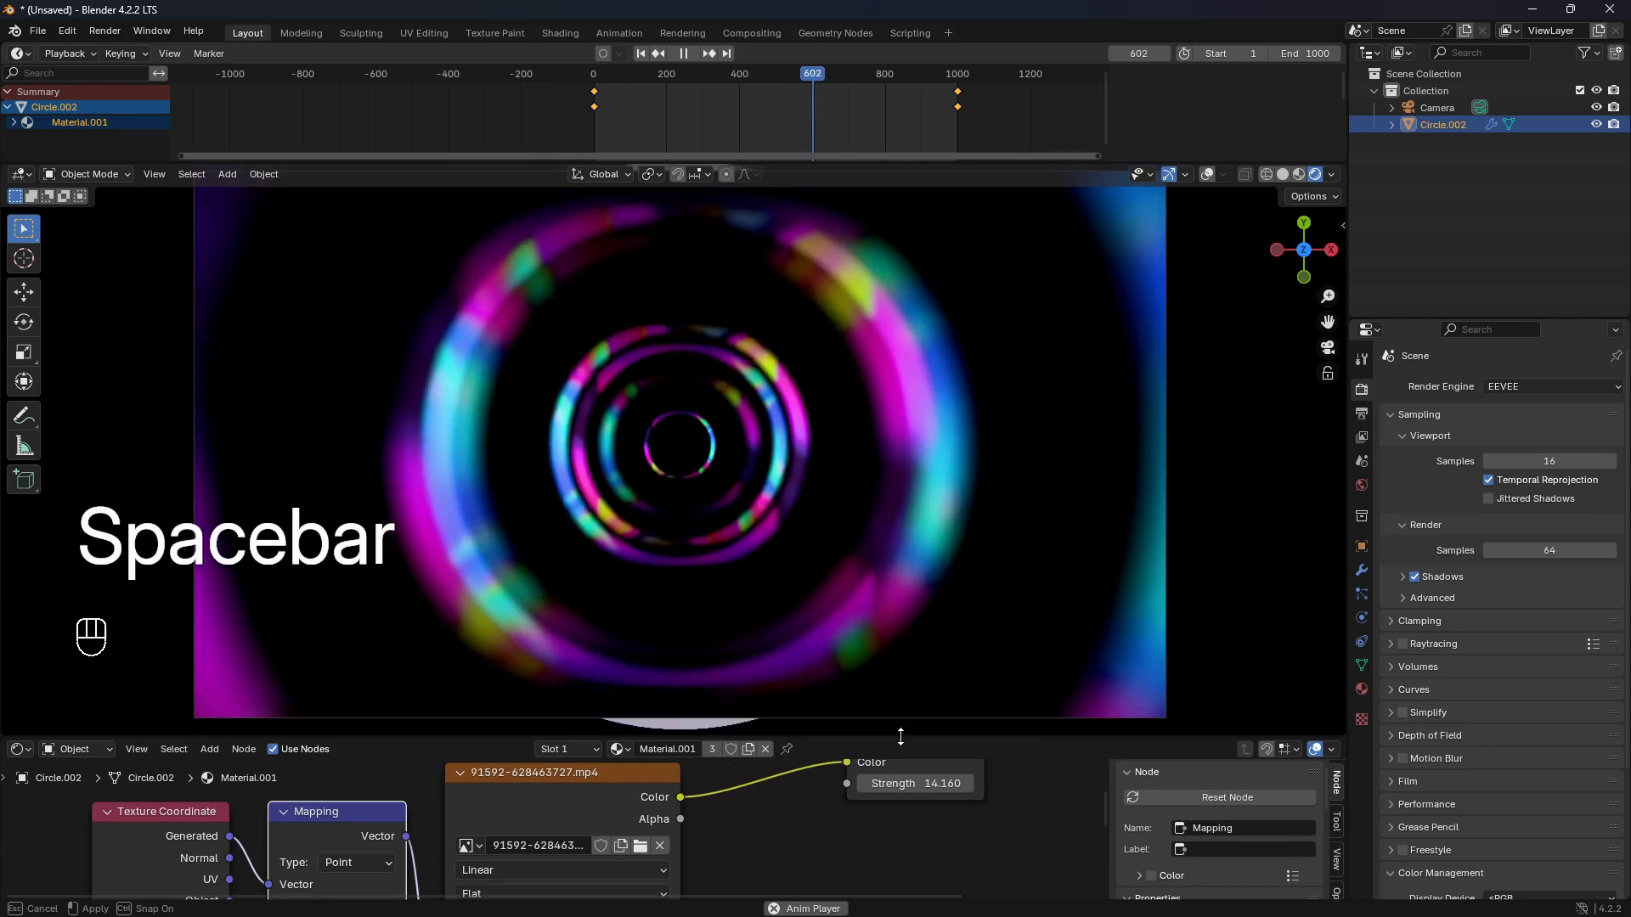